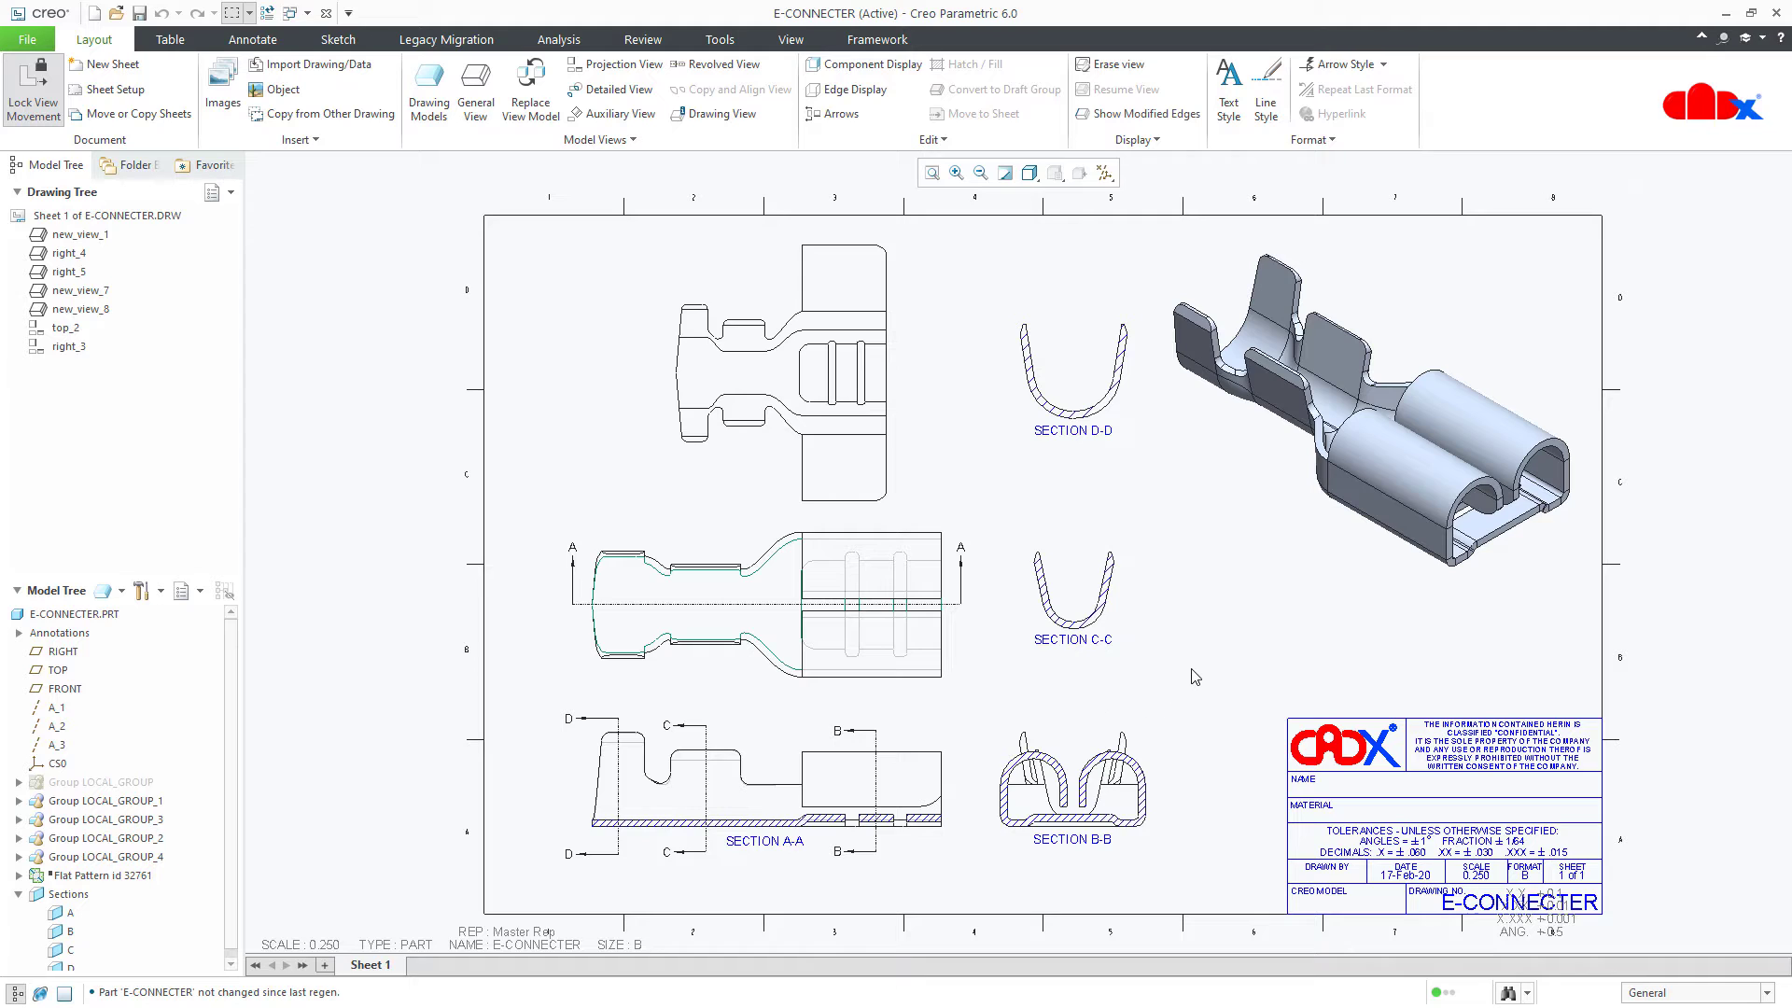
# Step: Browse the Annotate, Table, Sketch and Analysis ribbon tabs, ending back on Layout
pyautogui.click(262, 45)
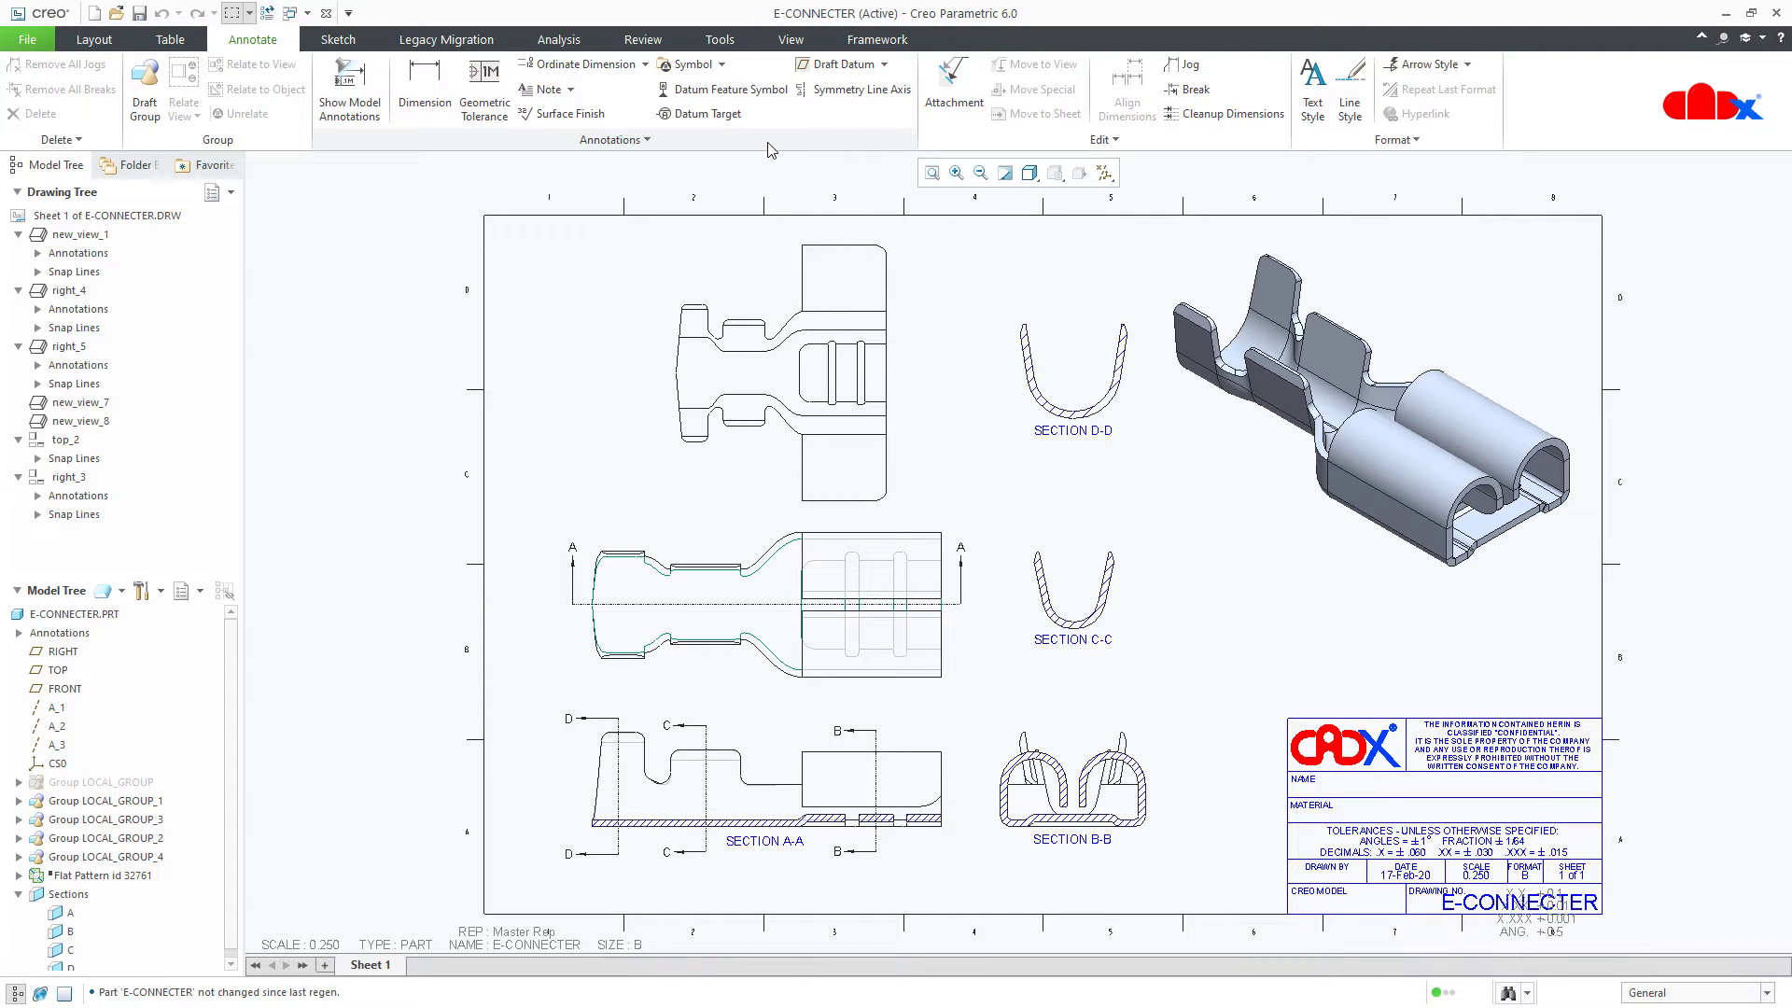
pyautogui.click(187, 37)
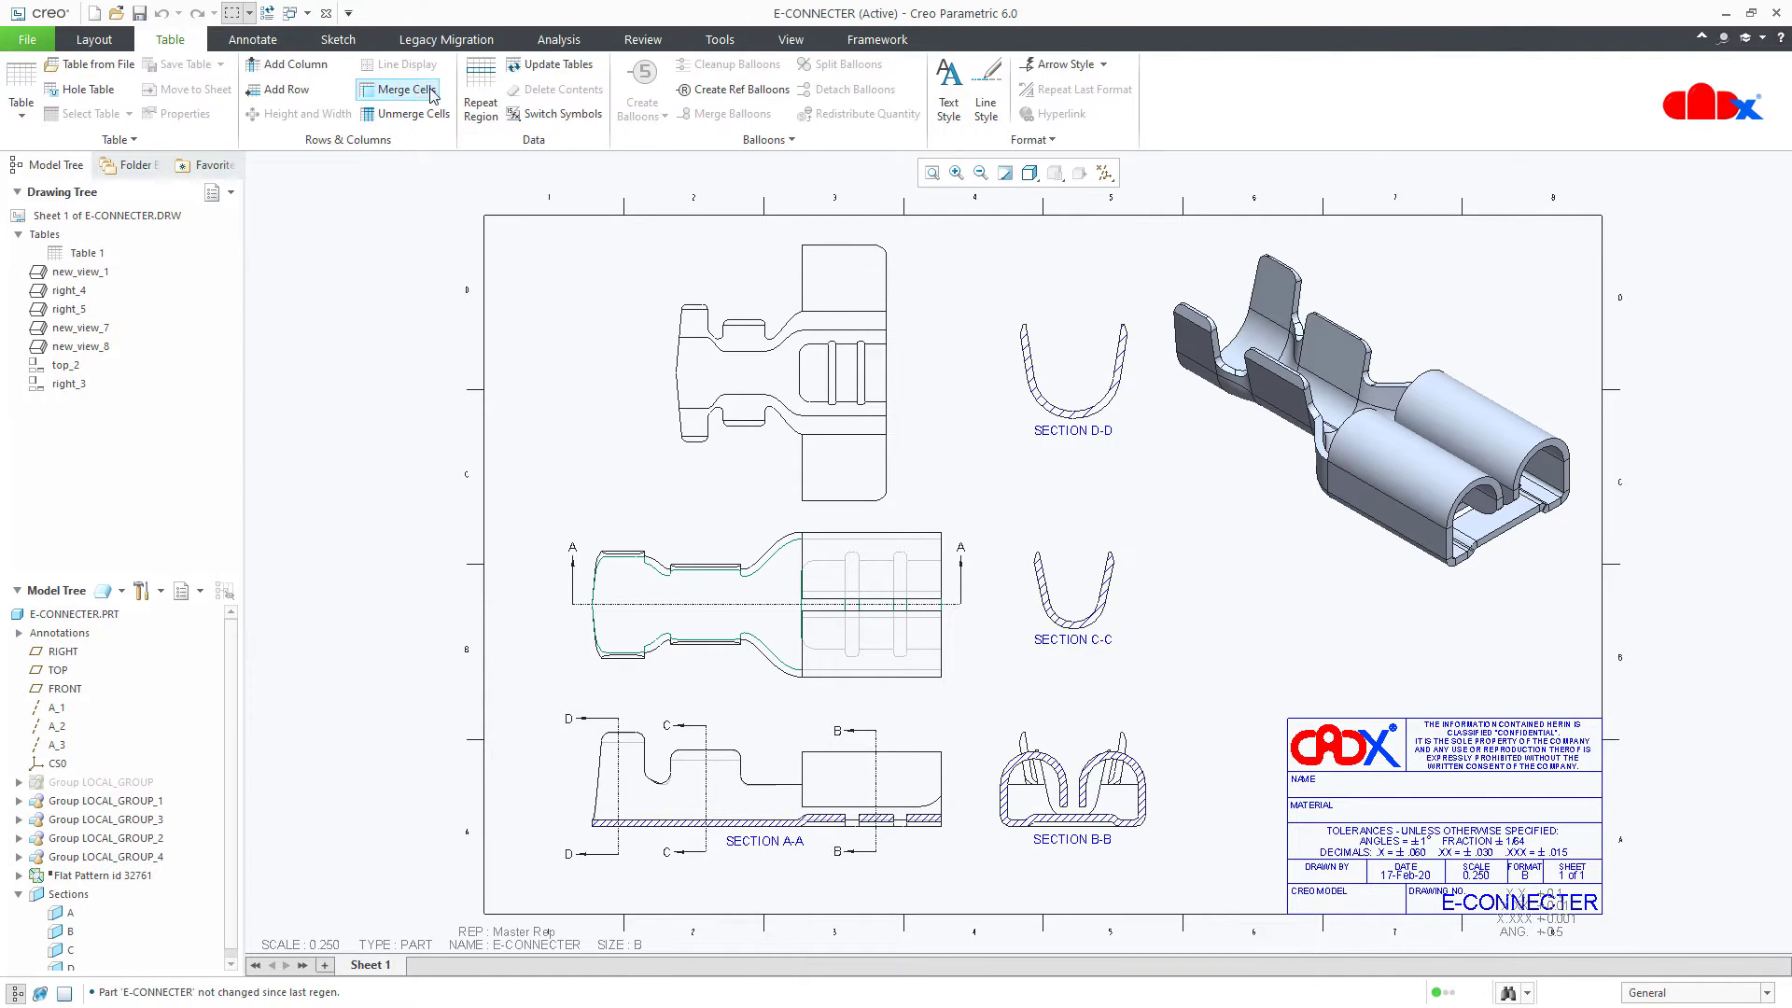
pyautogui.click(340, 45)
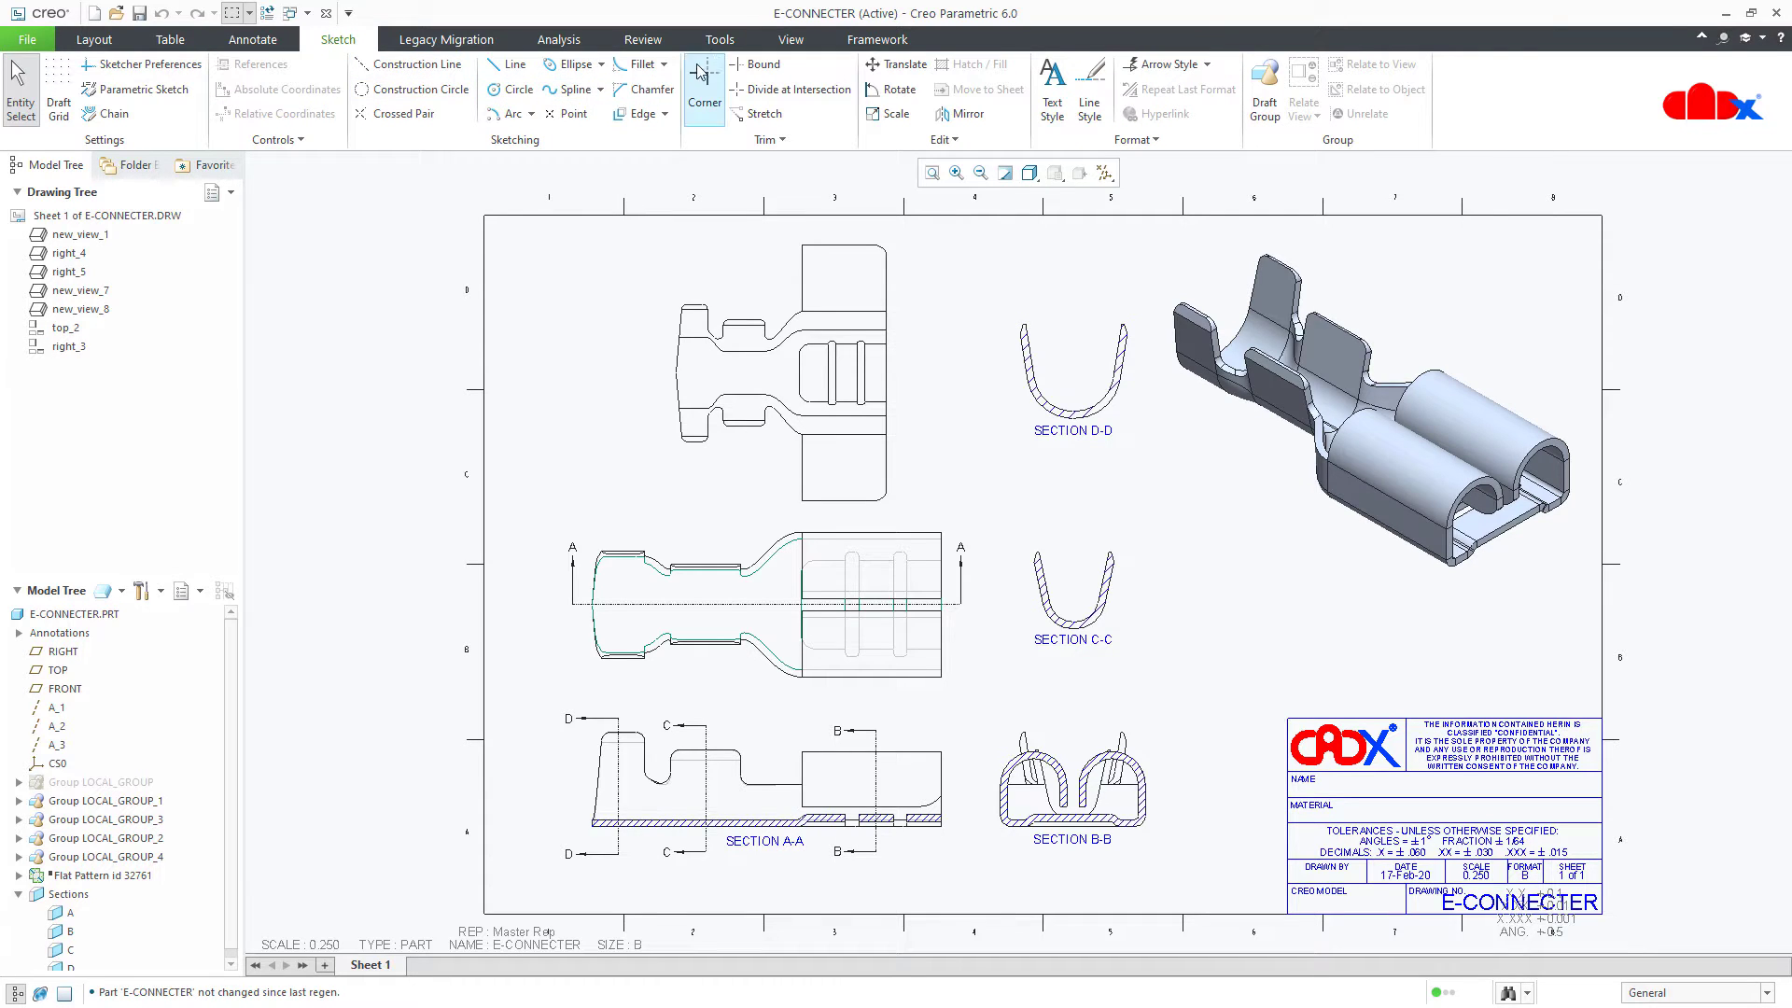
pyautogui.click(718, 42)
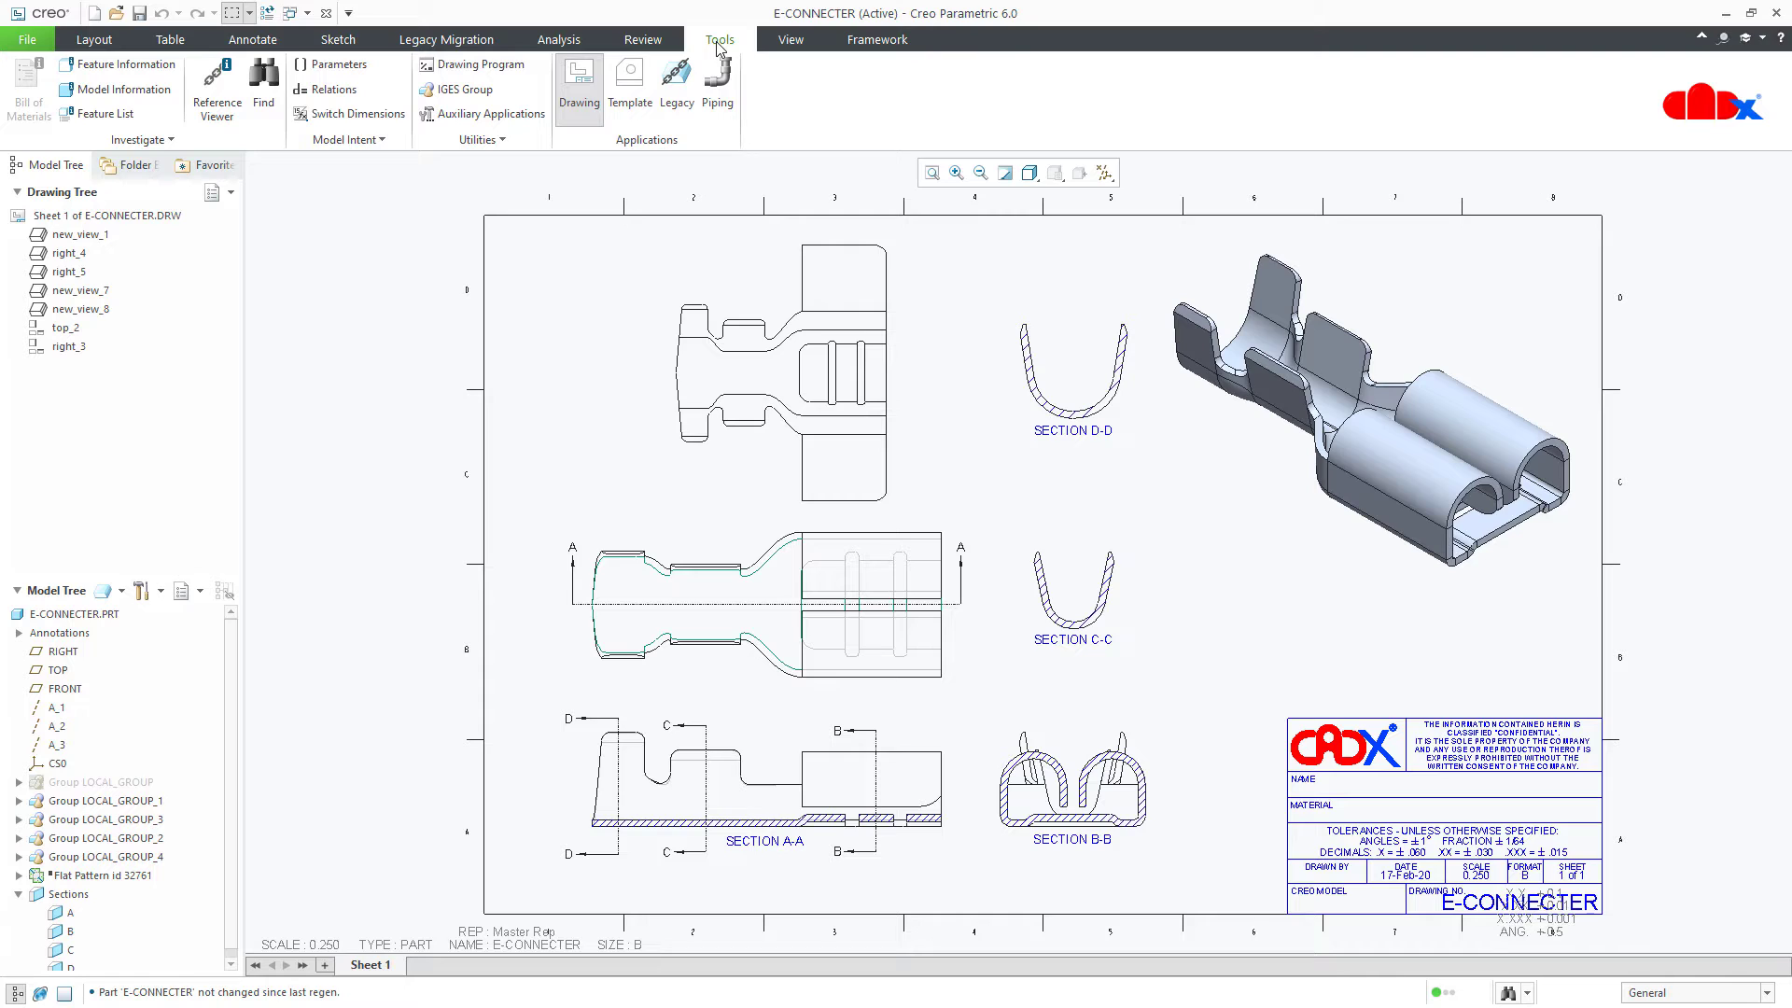
pyautogui.click(94, 42)
# Step: Switch back and forth between the Annotate and Layout ribbon tabs, finishing on Layout
pyautogui.click(252, 40)
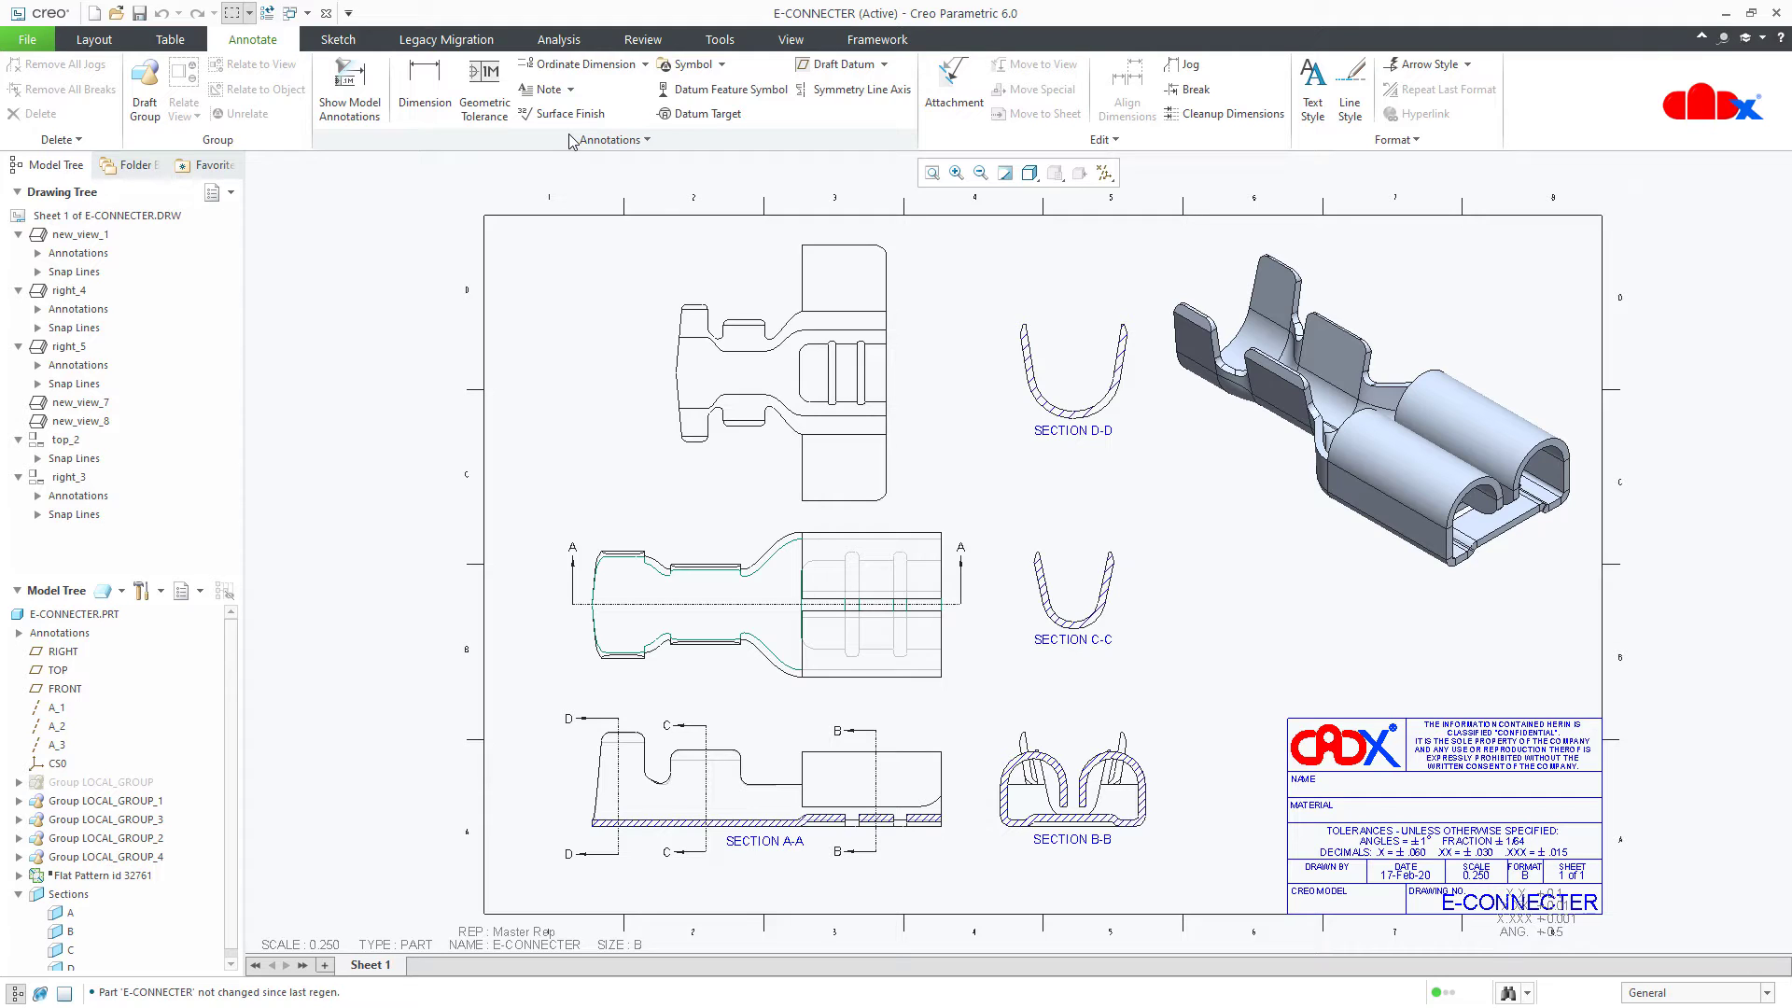
pyautogui.click(93, 40)
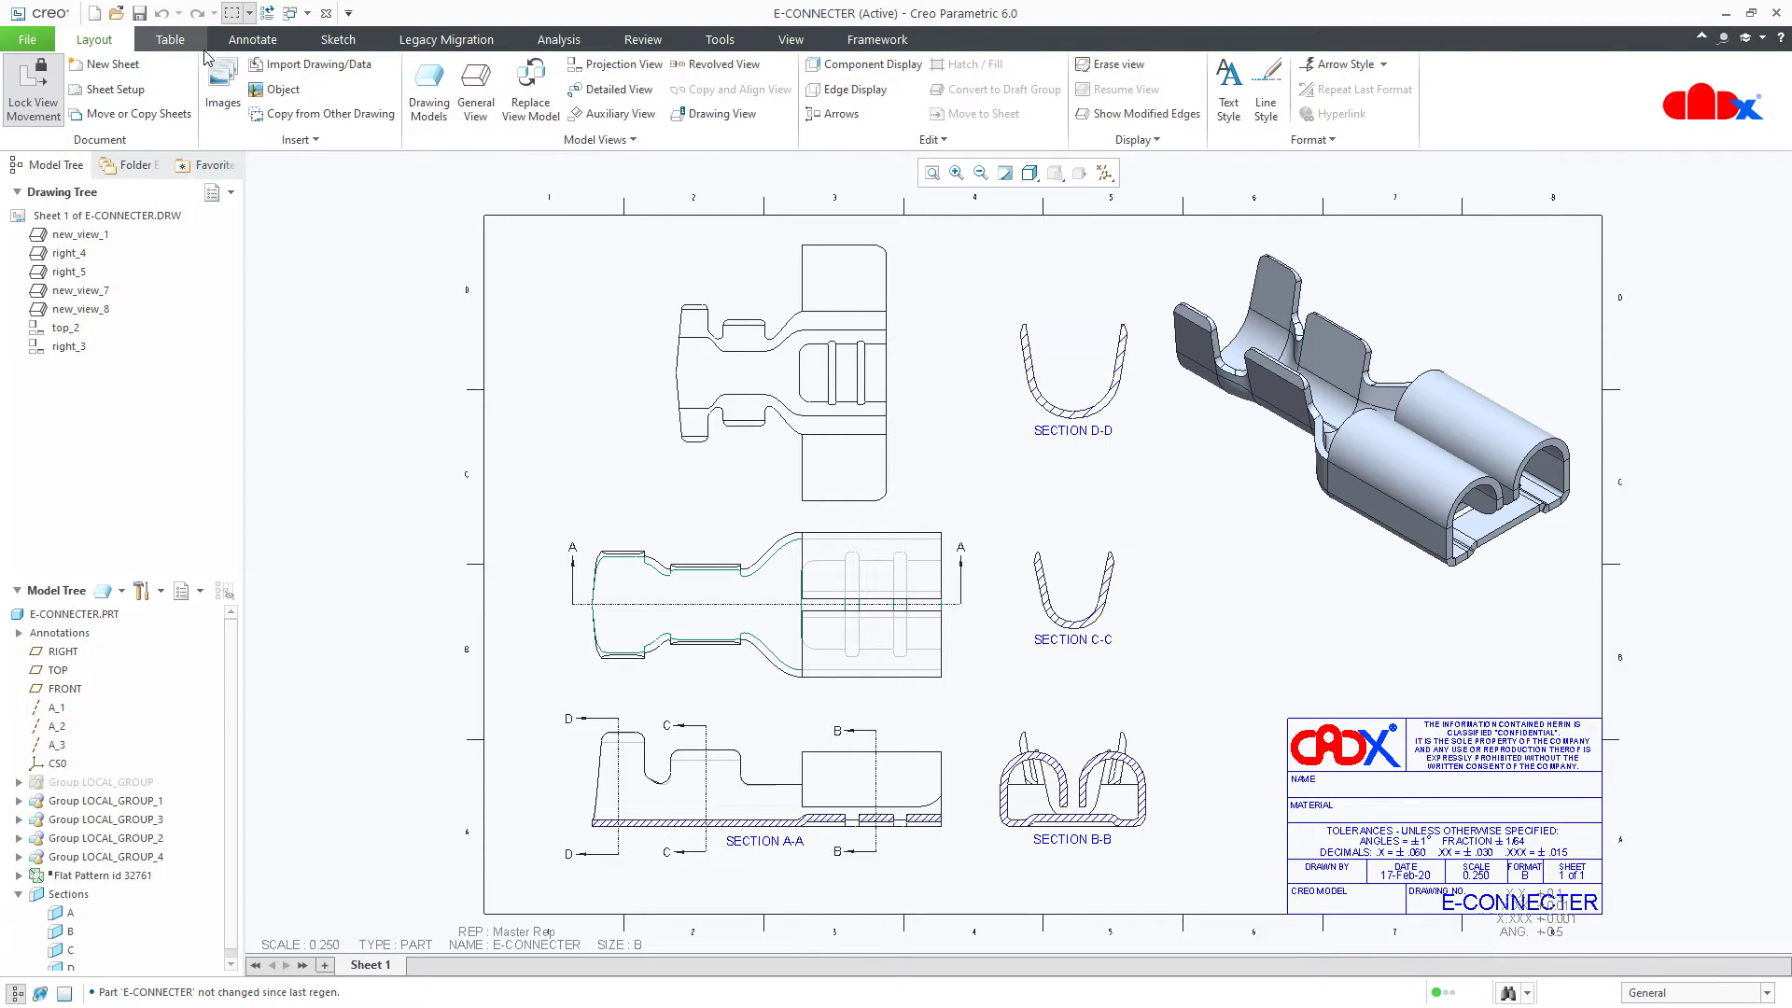
pyautogui.click(251, 42)
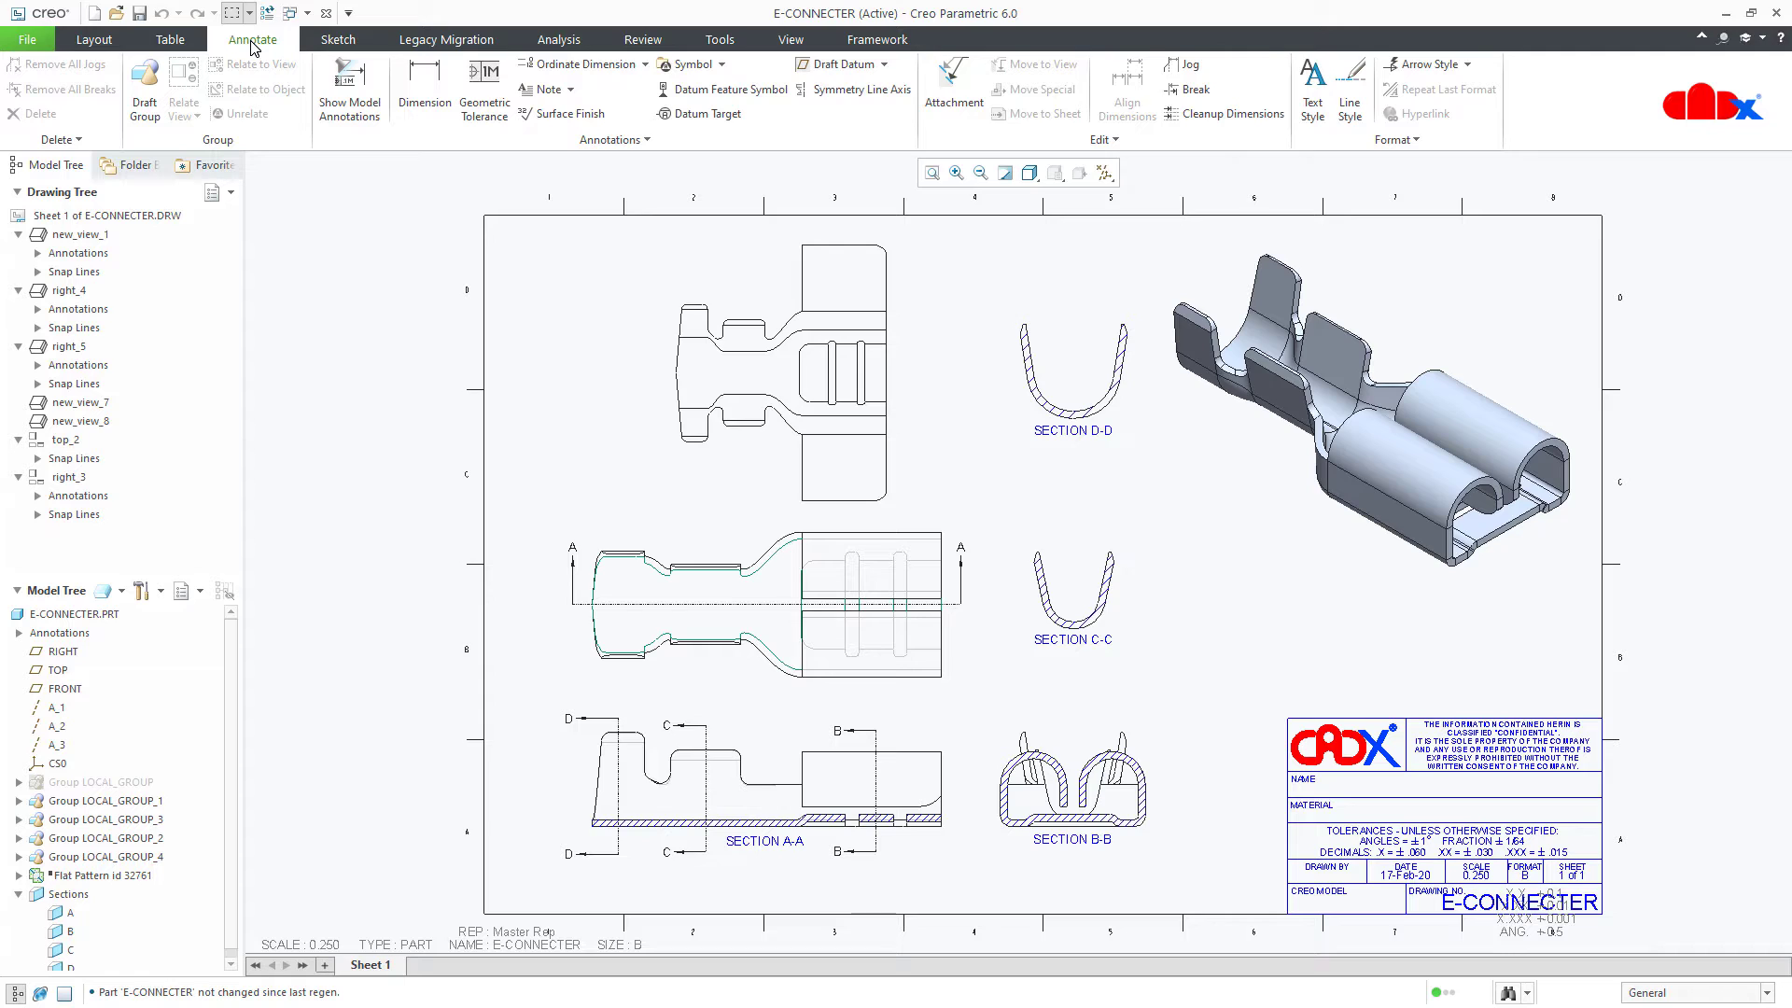
pyautogui.click(94, 40)
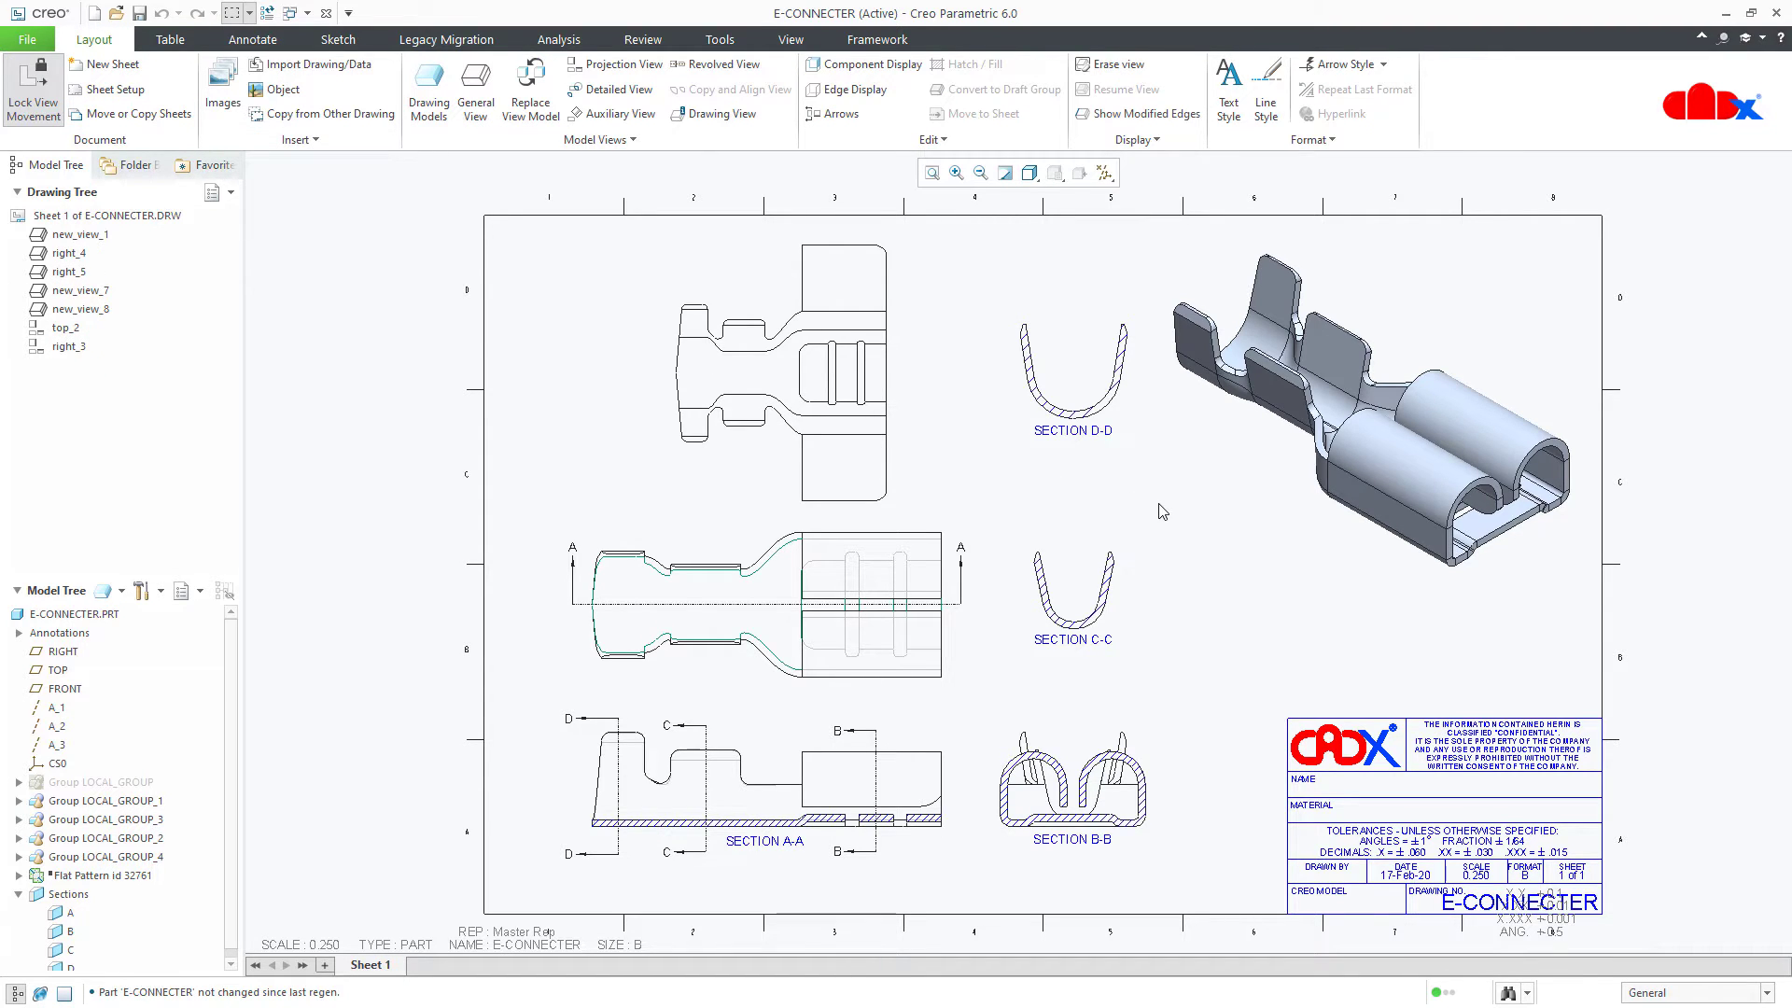
pyautogui.click(267, 39)
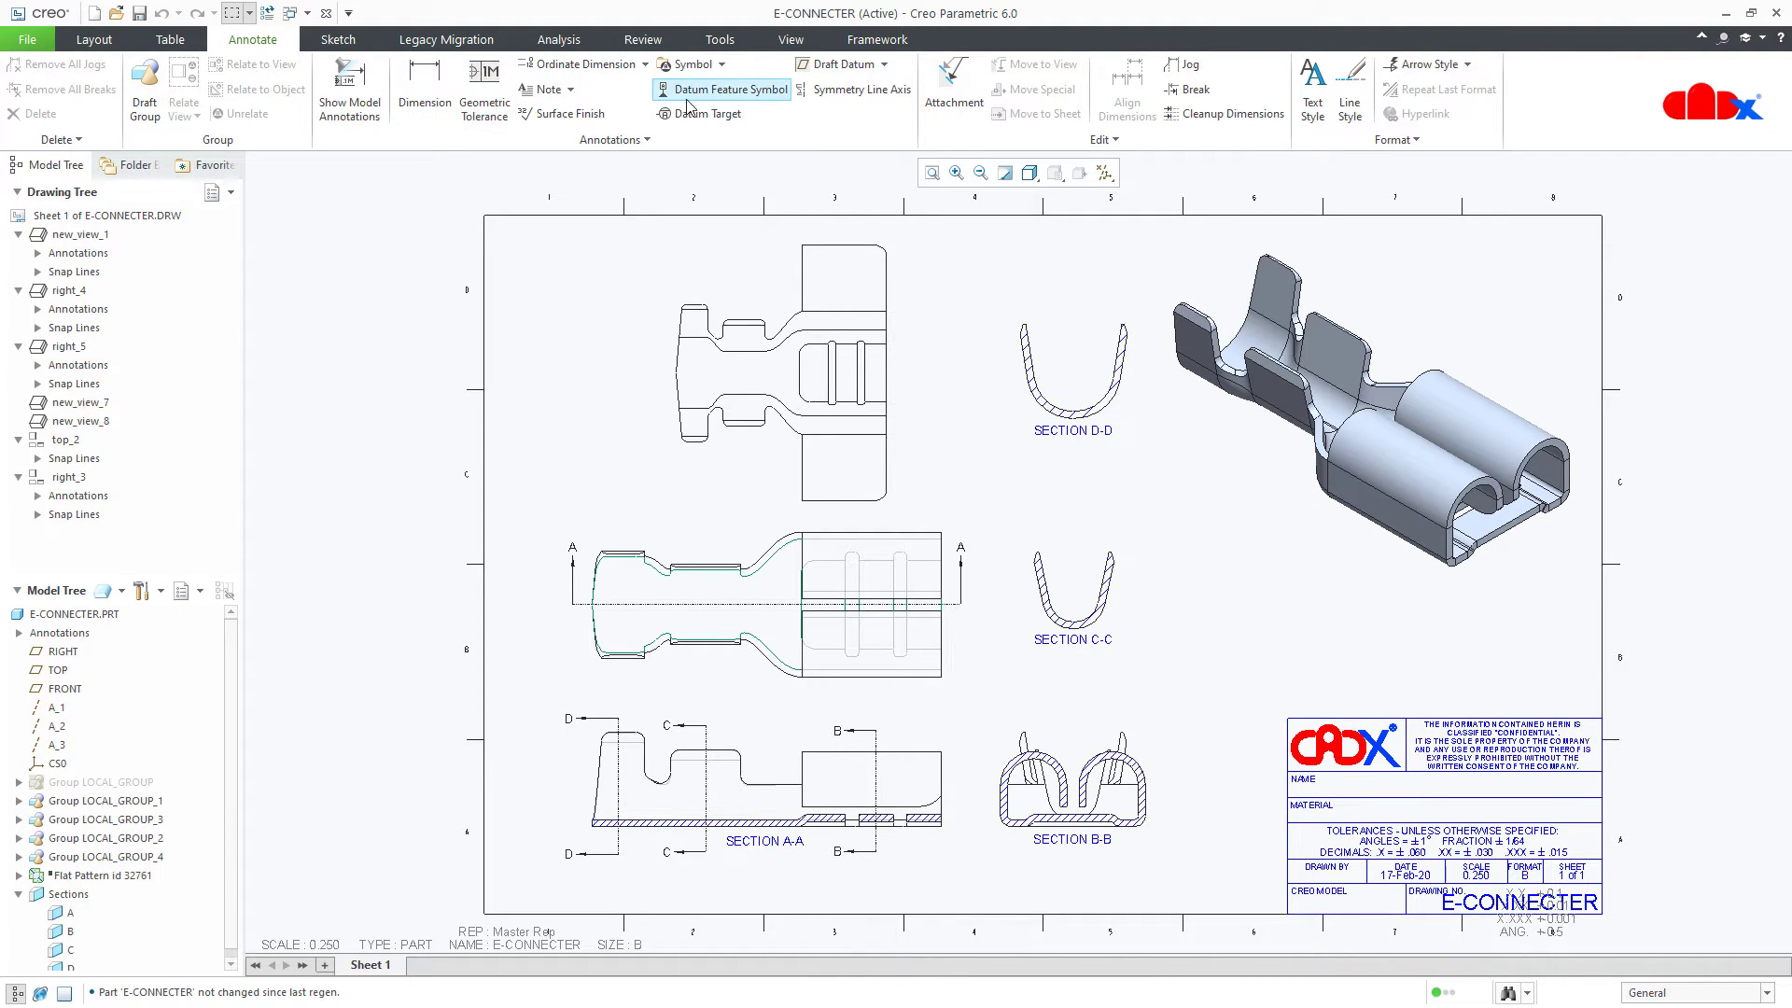
pyautogui.click(93, 39)
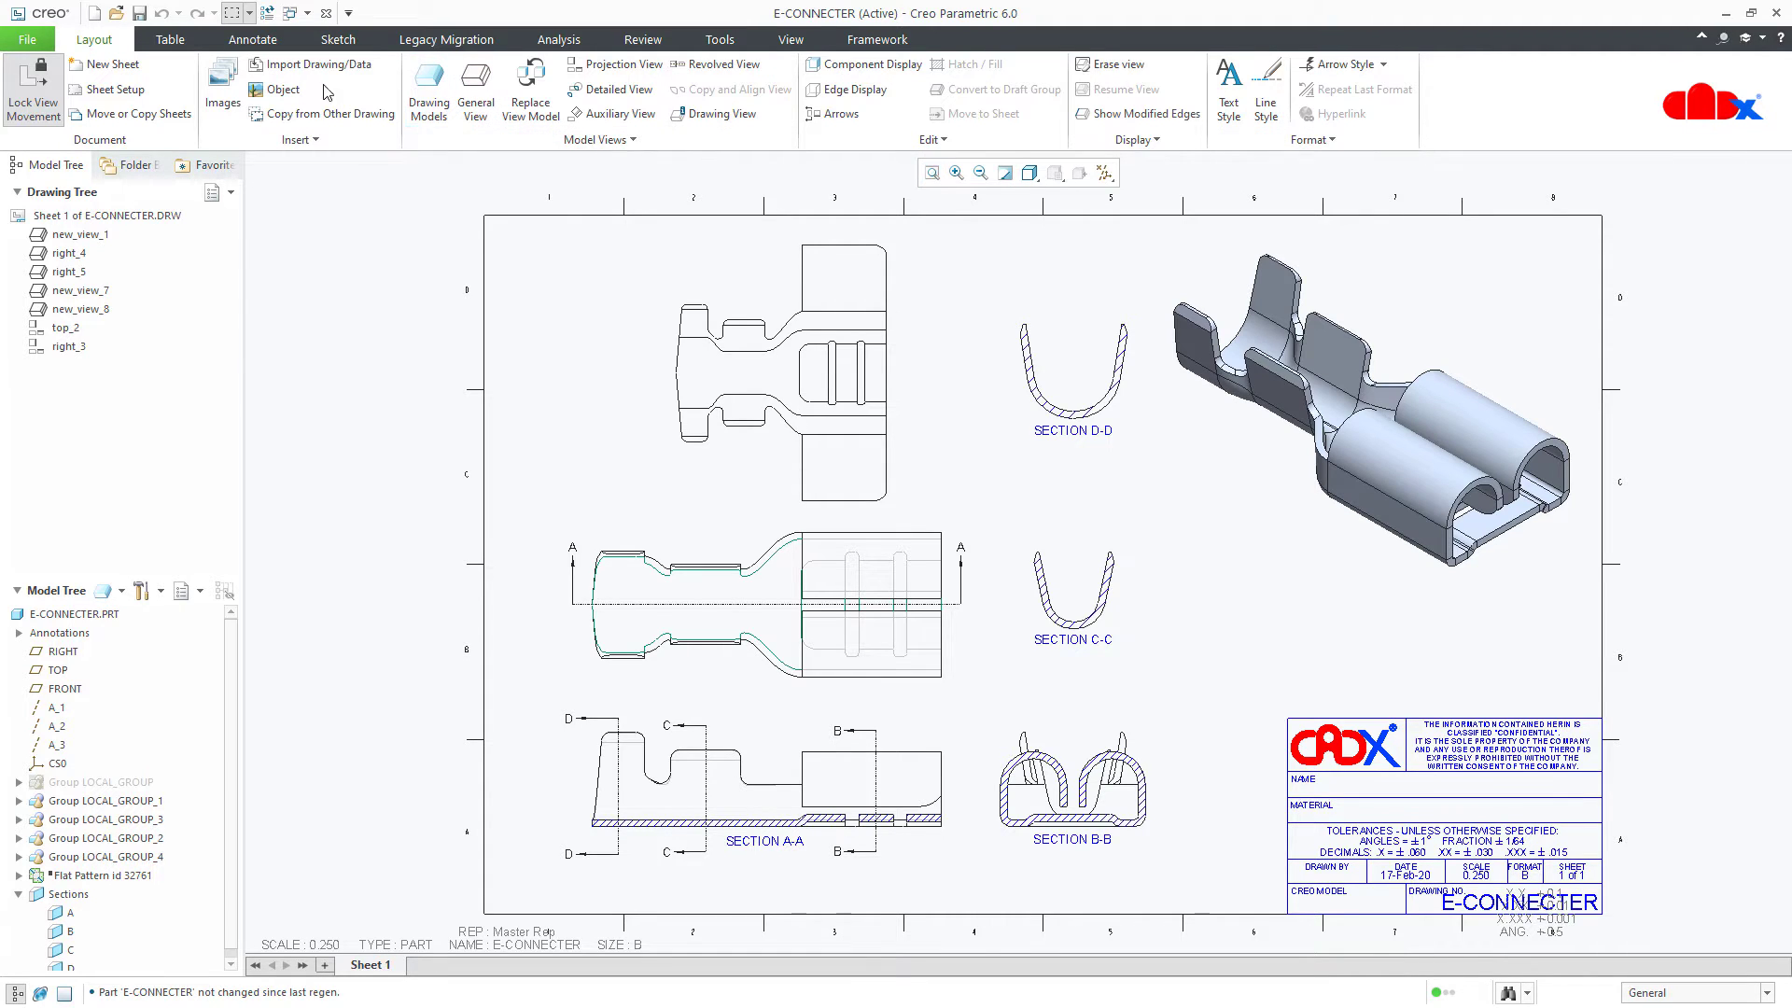
pyautogui.click(257, 41)
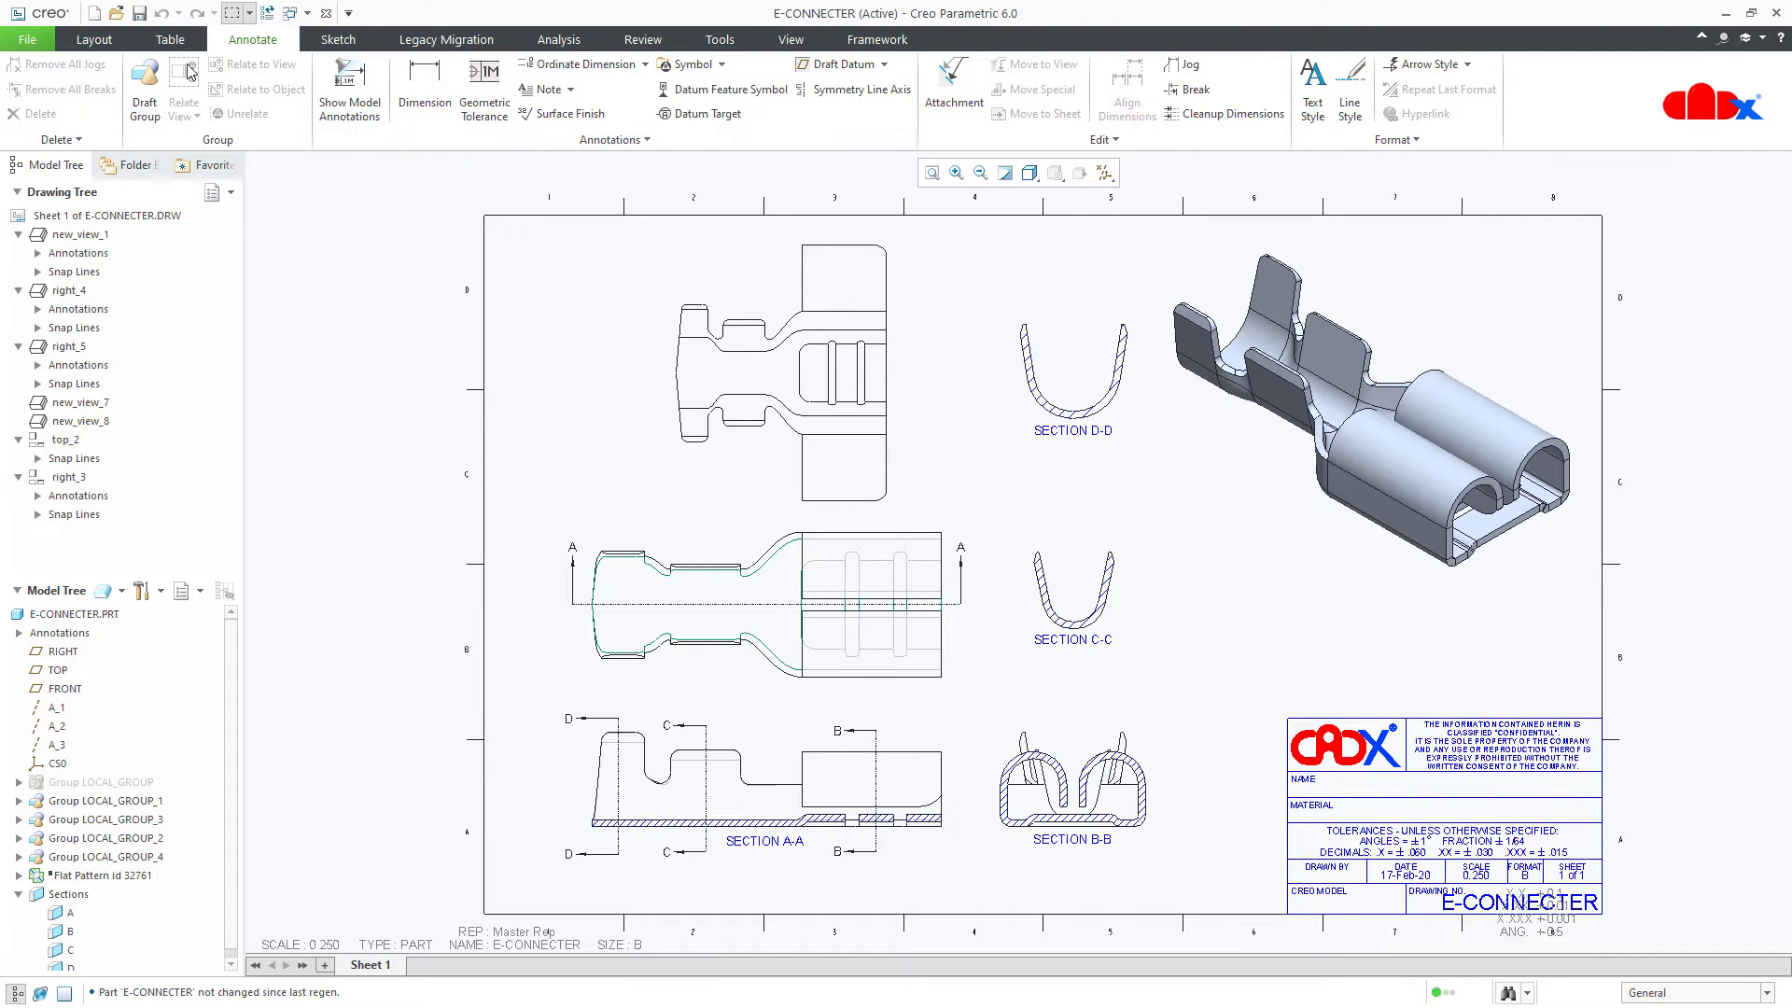
pyautogui.click(114, 41)
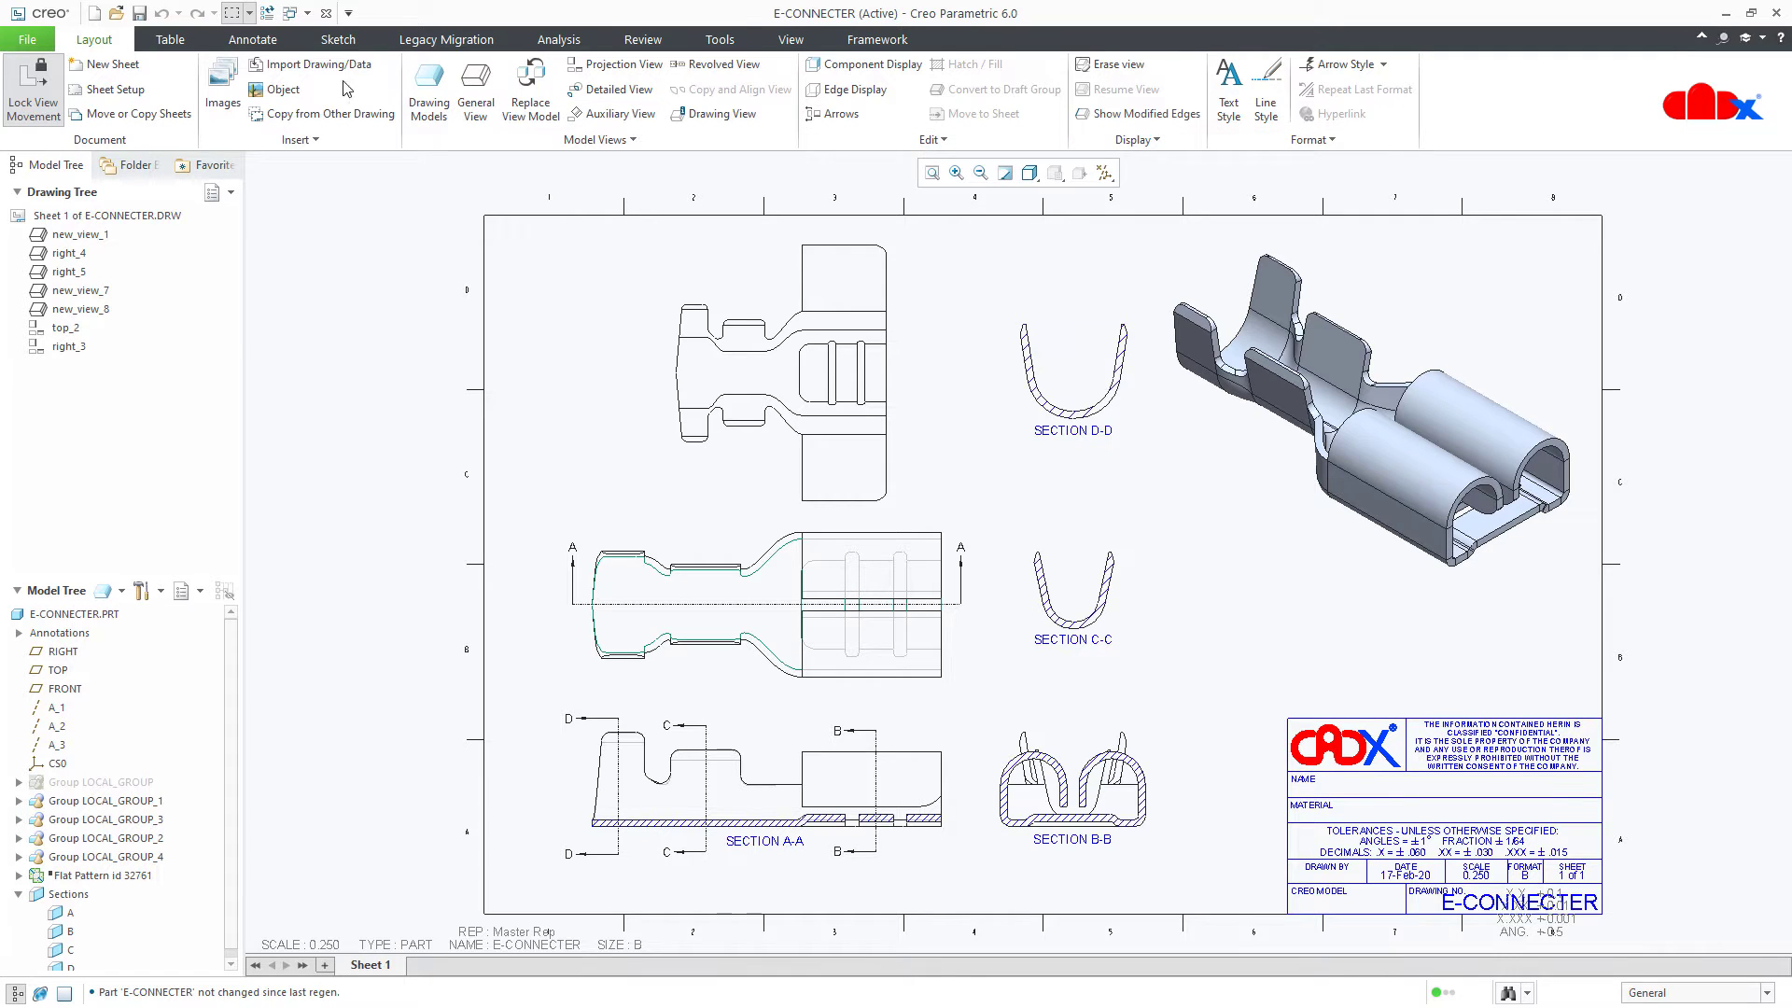
pyautogui.click(252, 40)
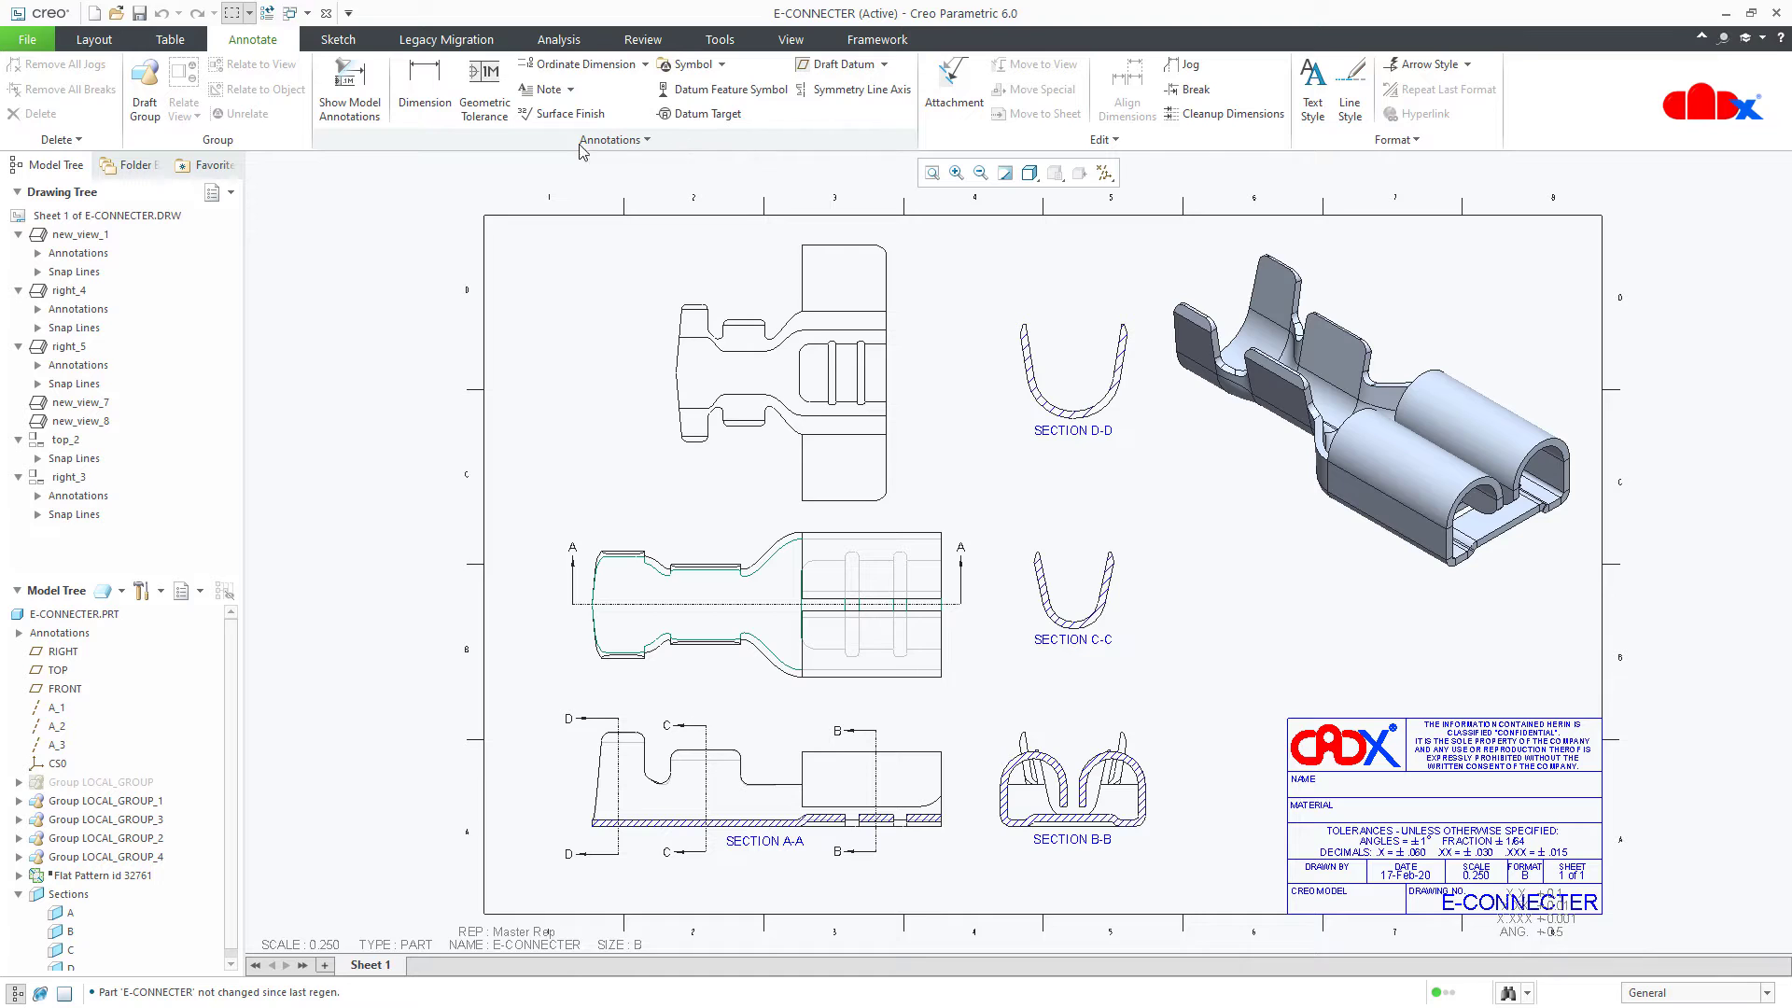
pyautogui.click(93, 39)
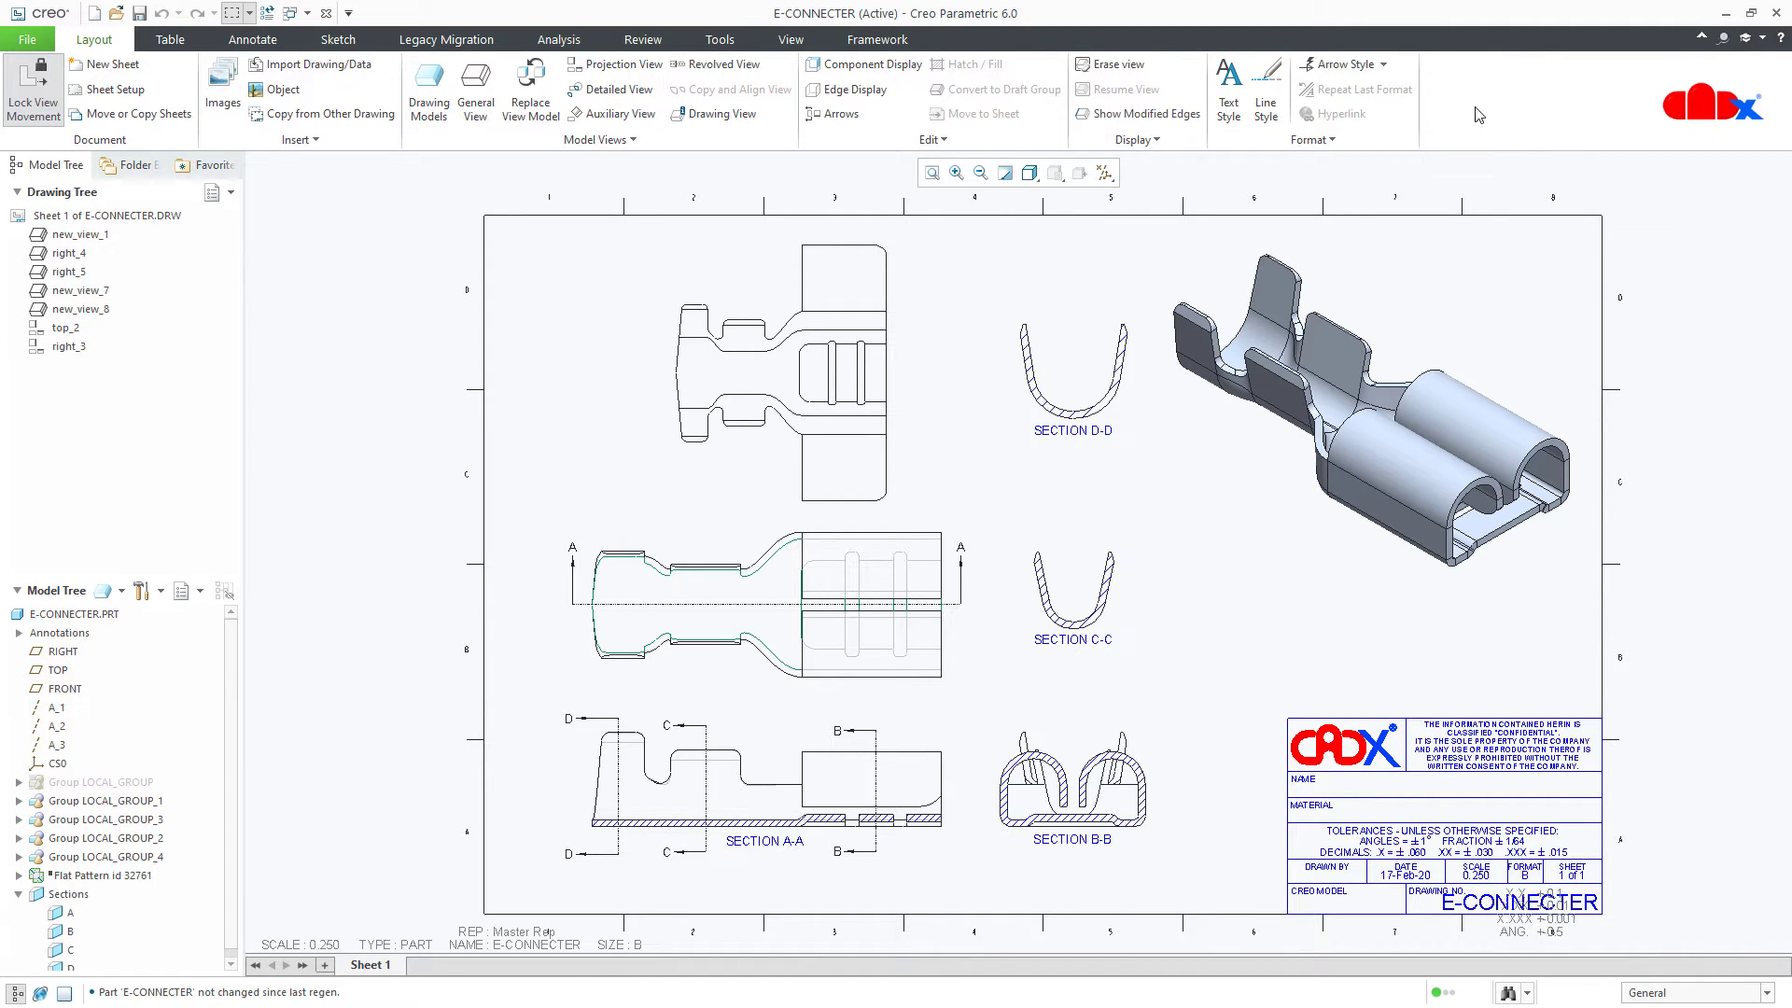
# Step: Turn Hide Command Labels on and back off, then bring up the Insert group's context menu
pyautogui.rightClick(1073, 42)
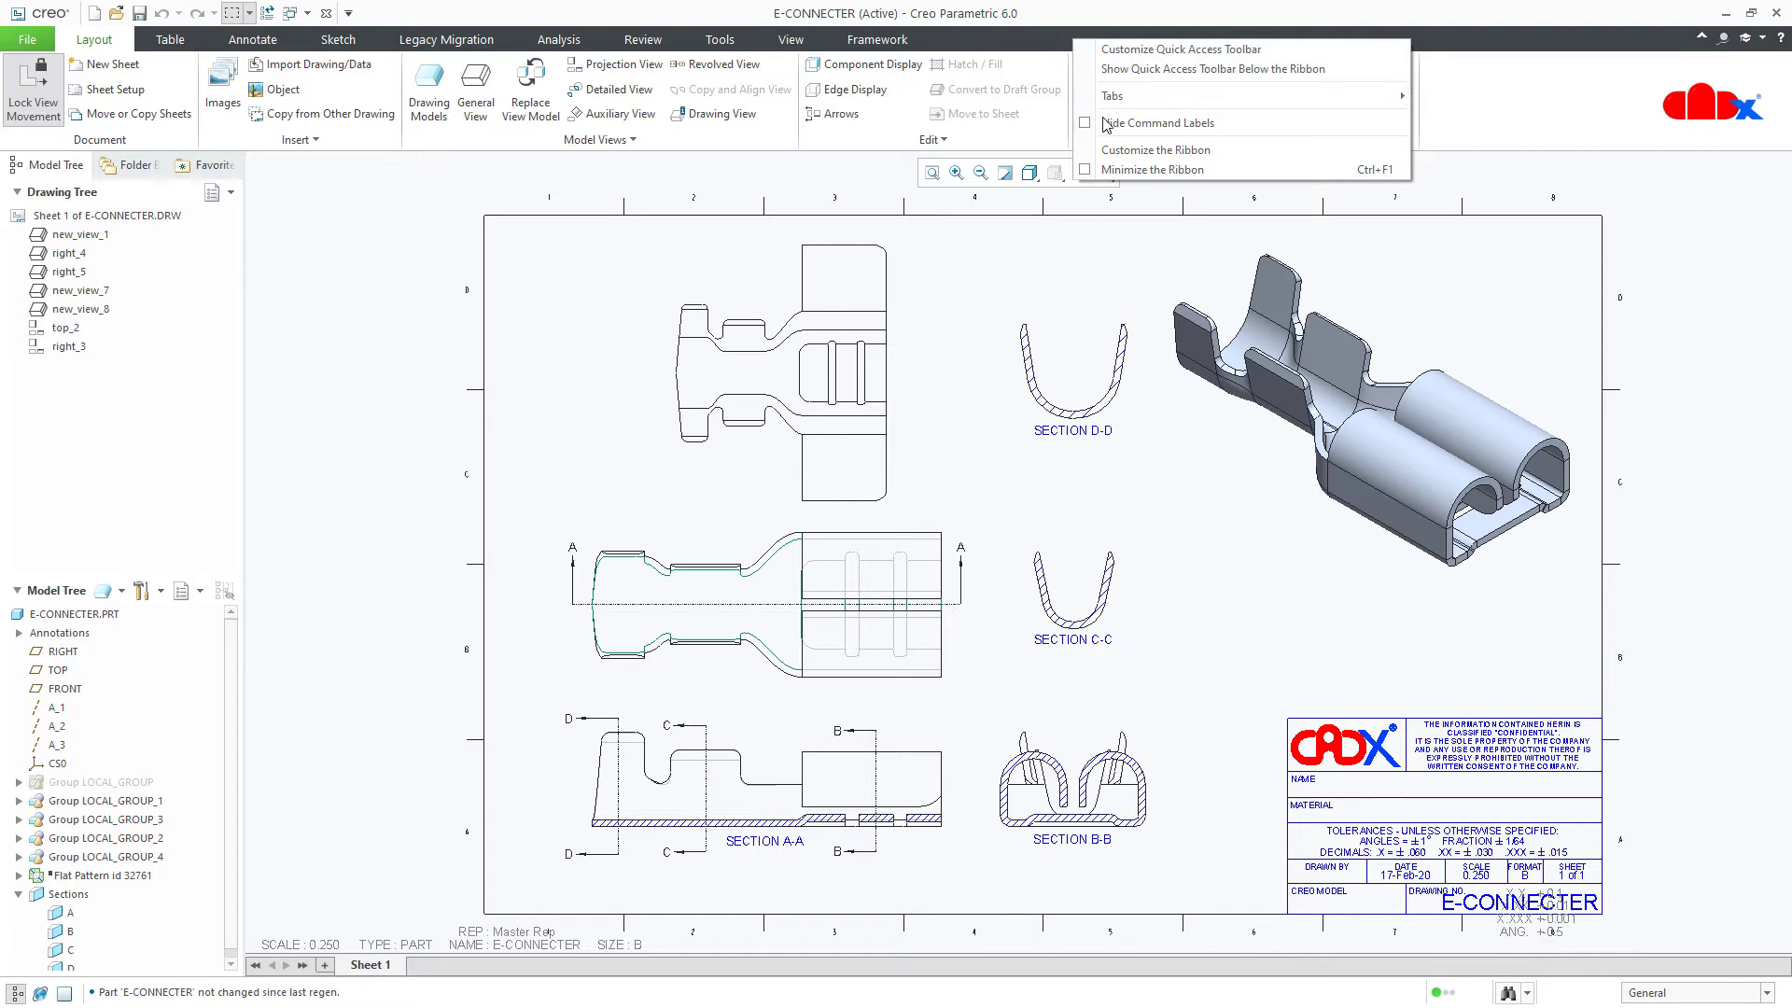
pyautogui.click(1157, 123)
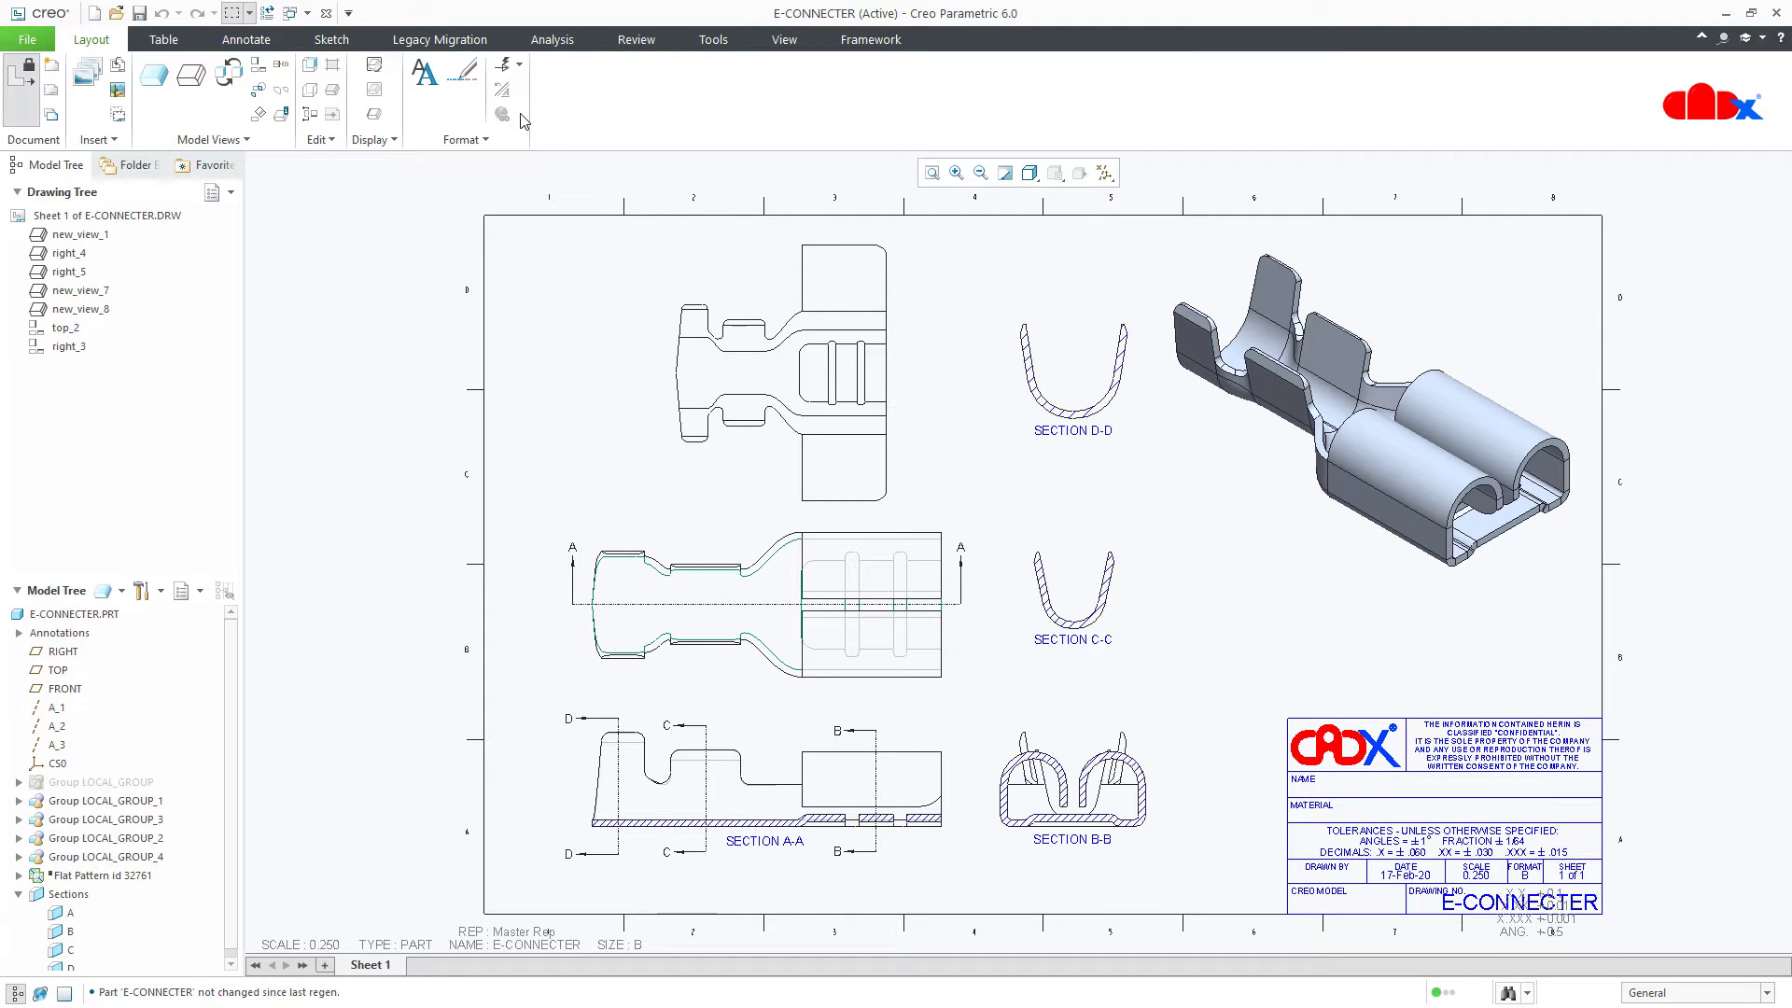
pyautogui.rightClick(964, 42)
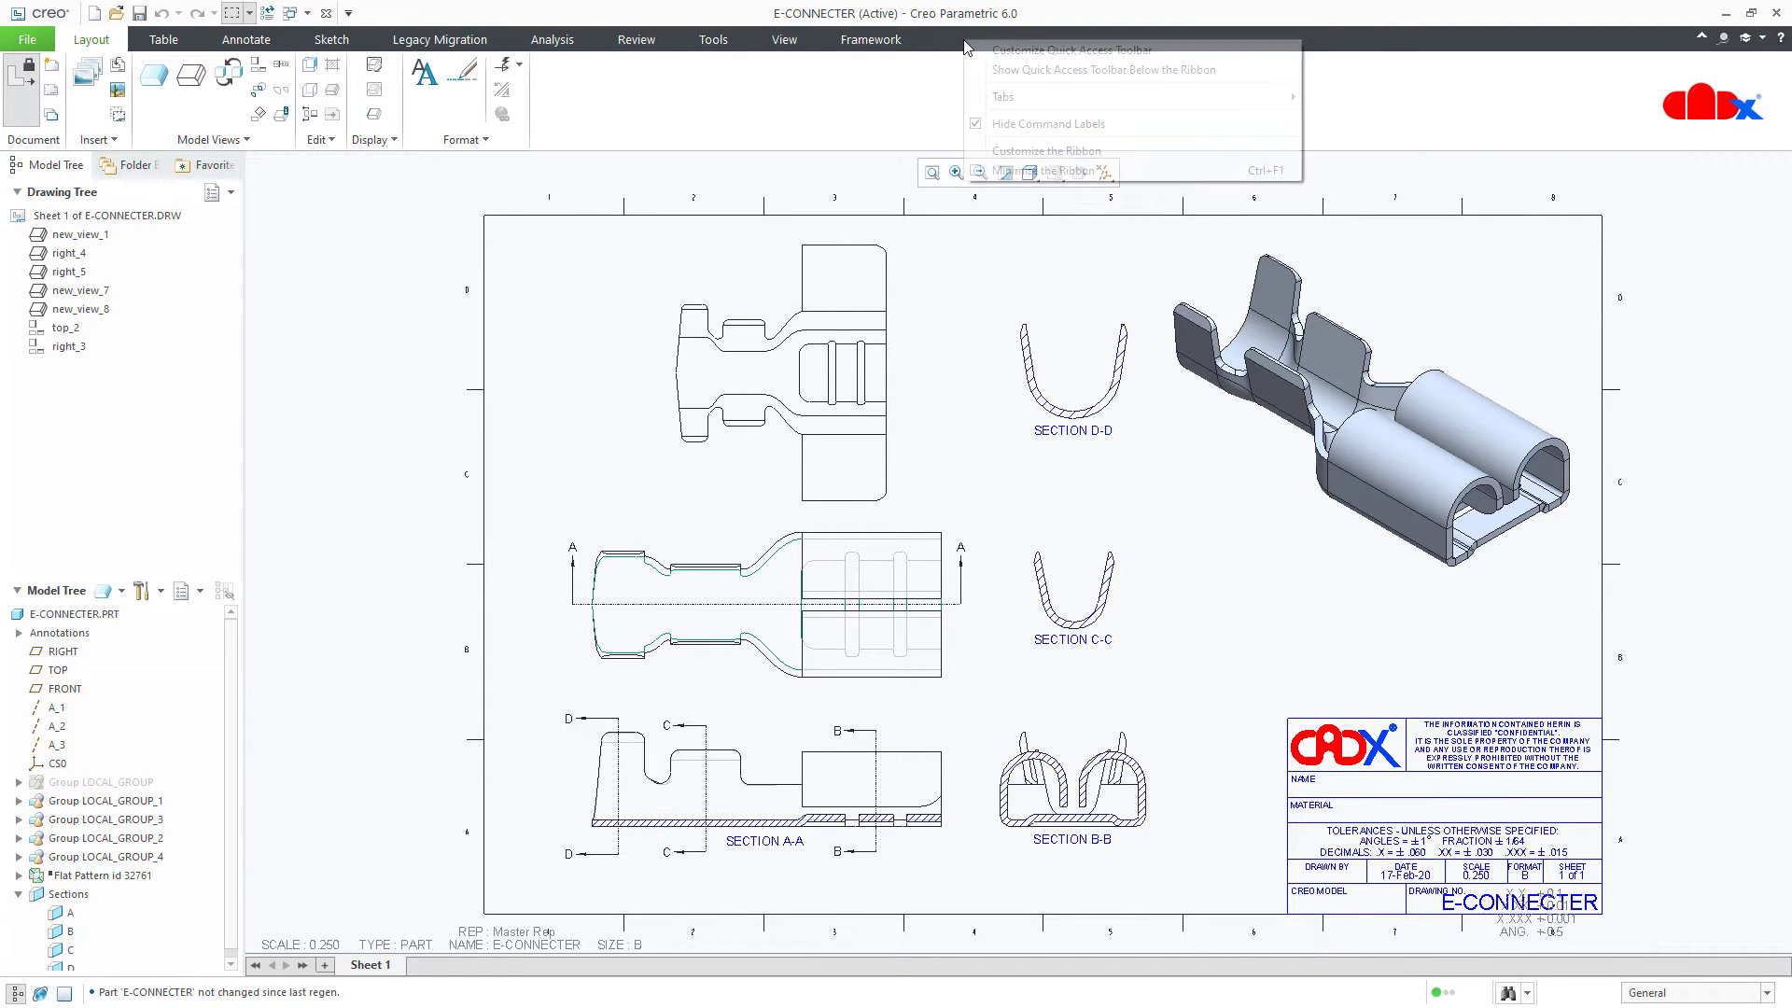
pyautogui.click(1000, 125)
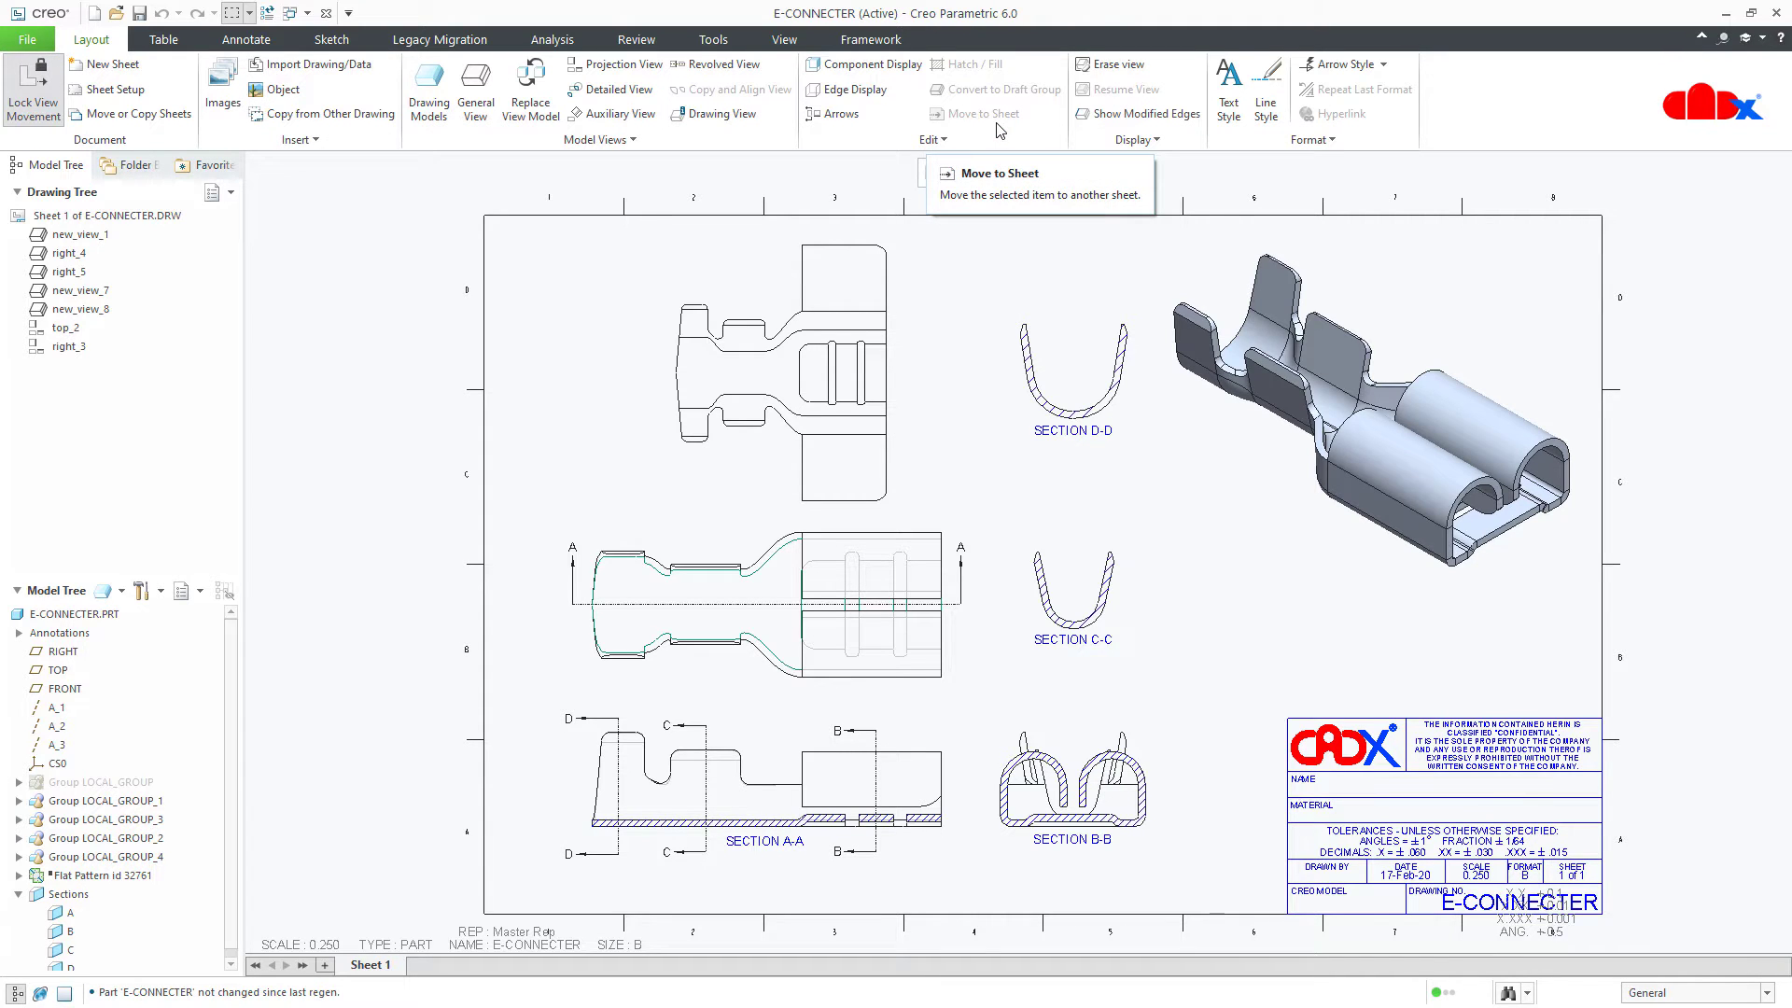
pyautogui.rightClick(374, 150)
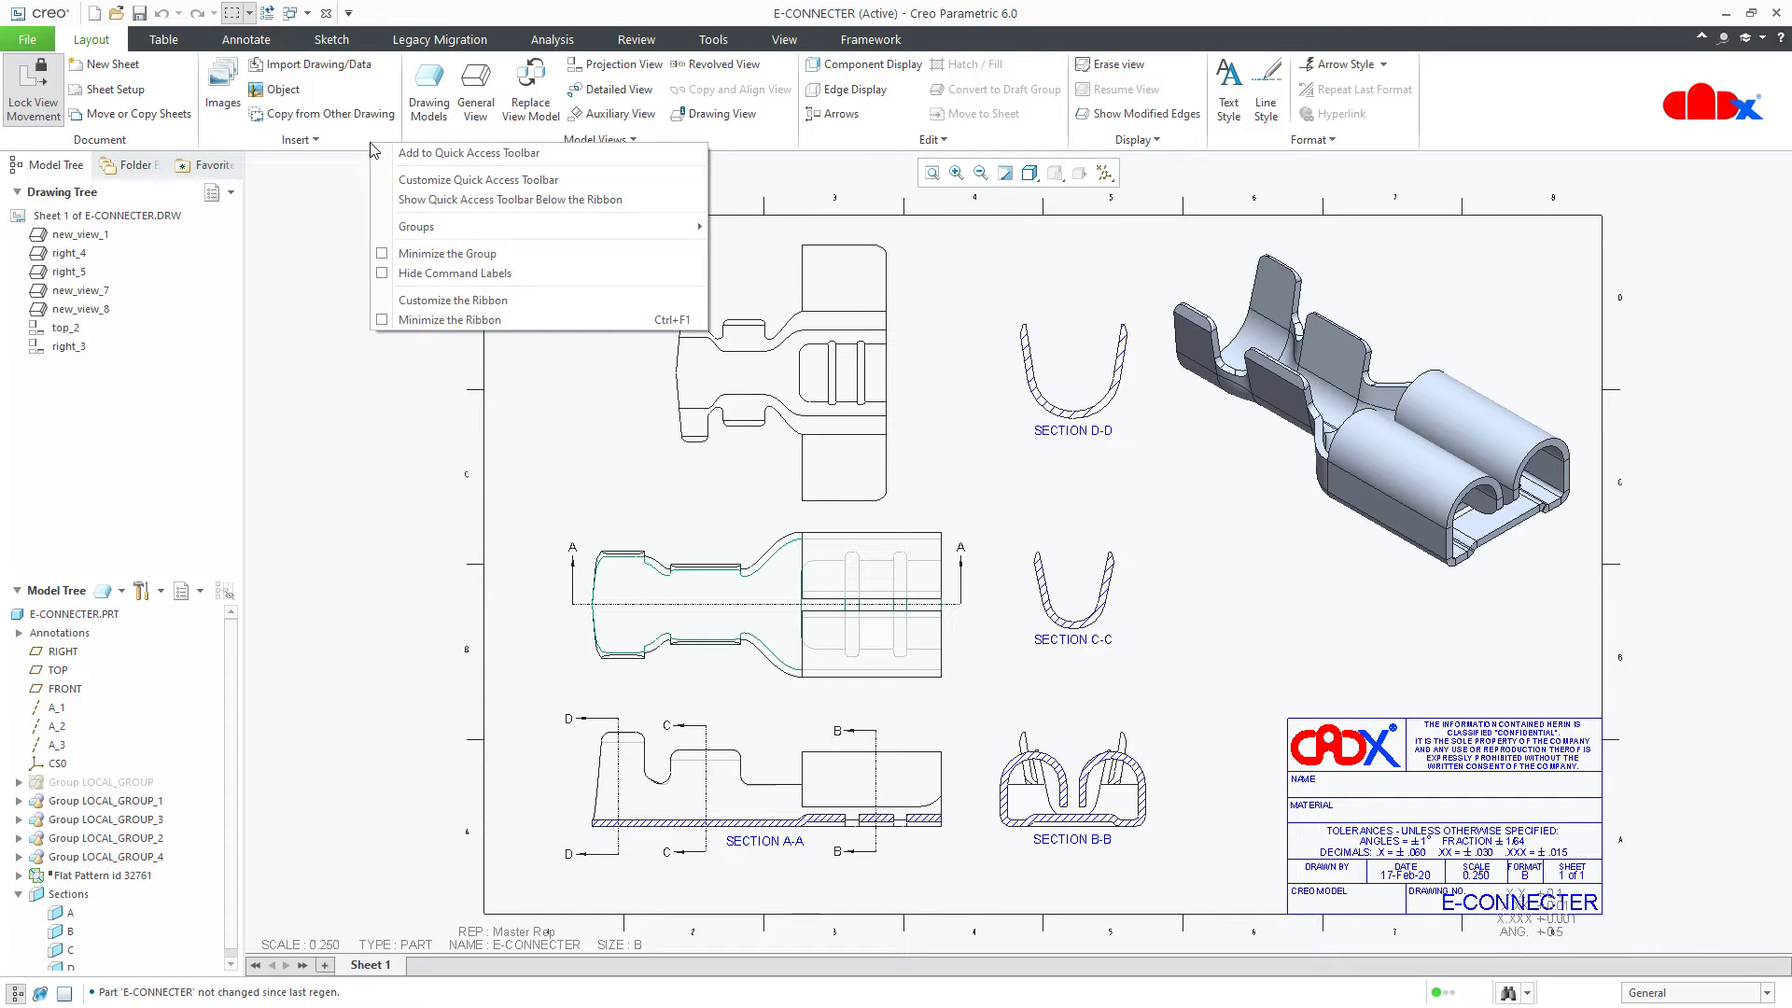
# Step: Hide command labels on the Insert and Document groups, briefly re-showing Insert's labels
pyautogui.click(415, 273)
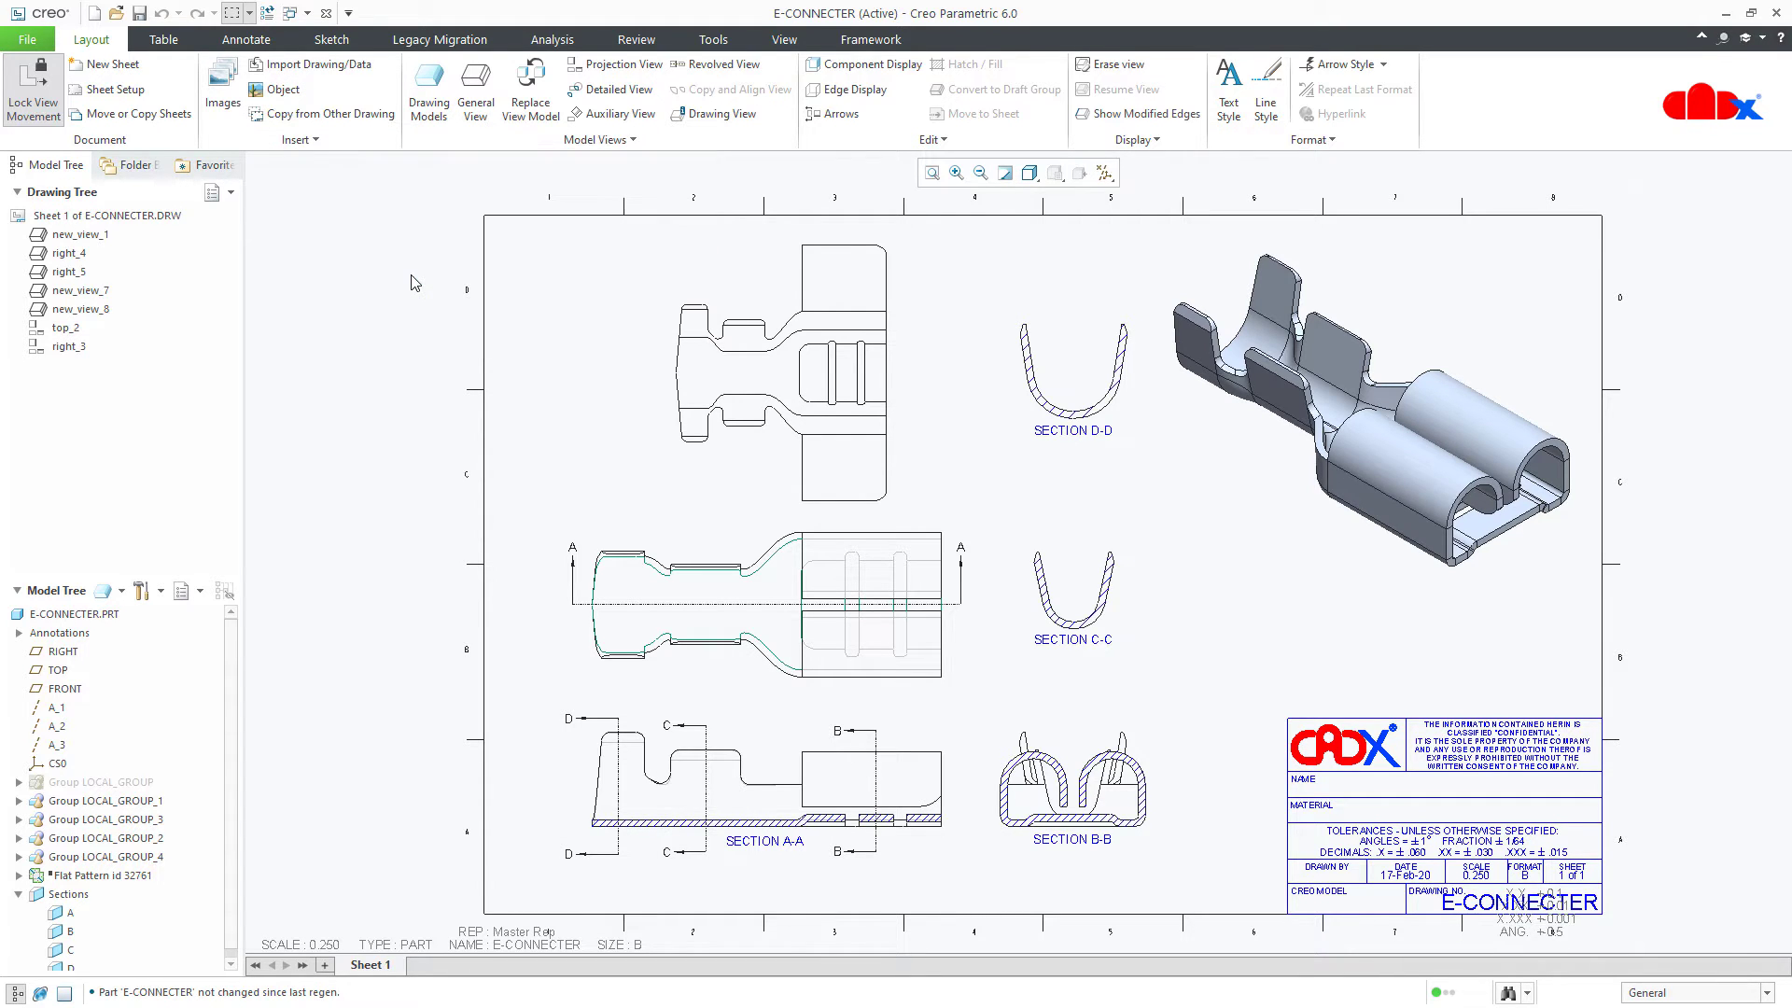
pyautogui.rightClick(178, 140)
pyautogui.click(242, 272)
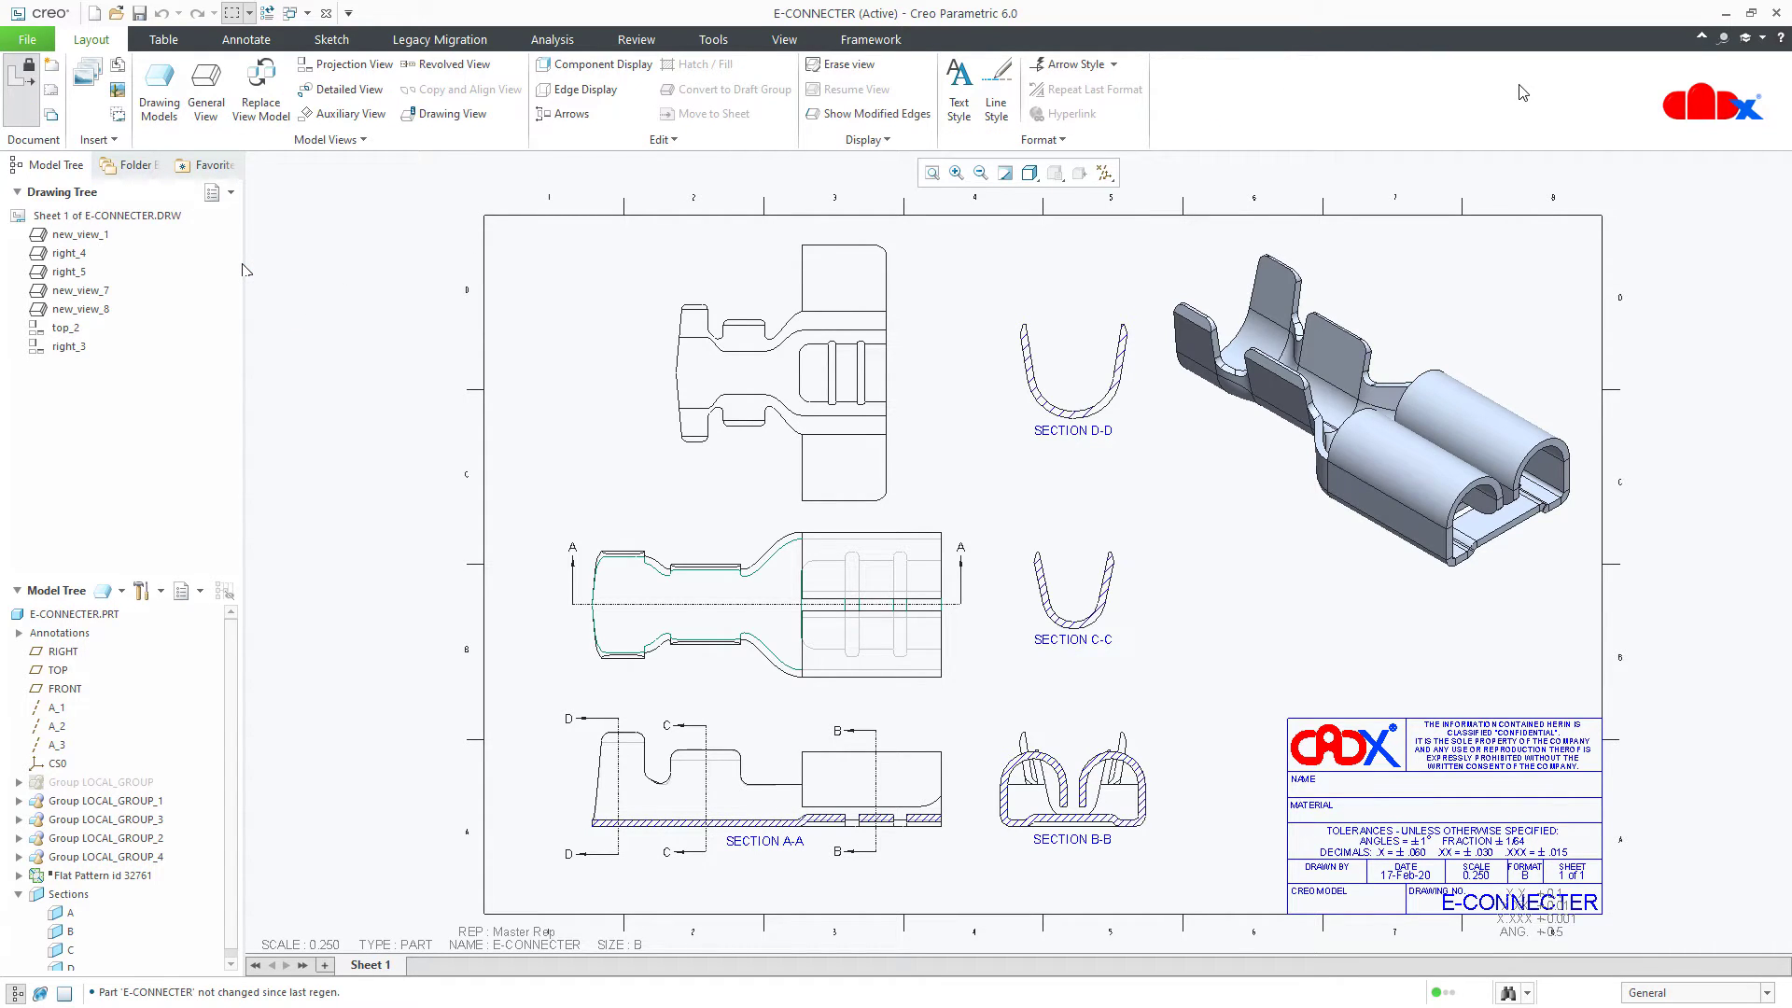
pyautogui.rightClick(122, 148)
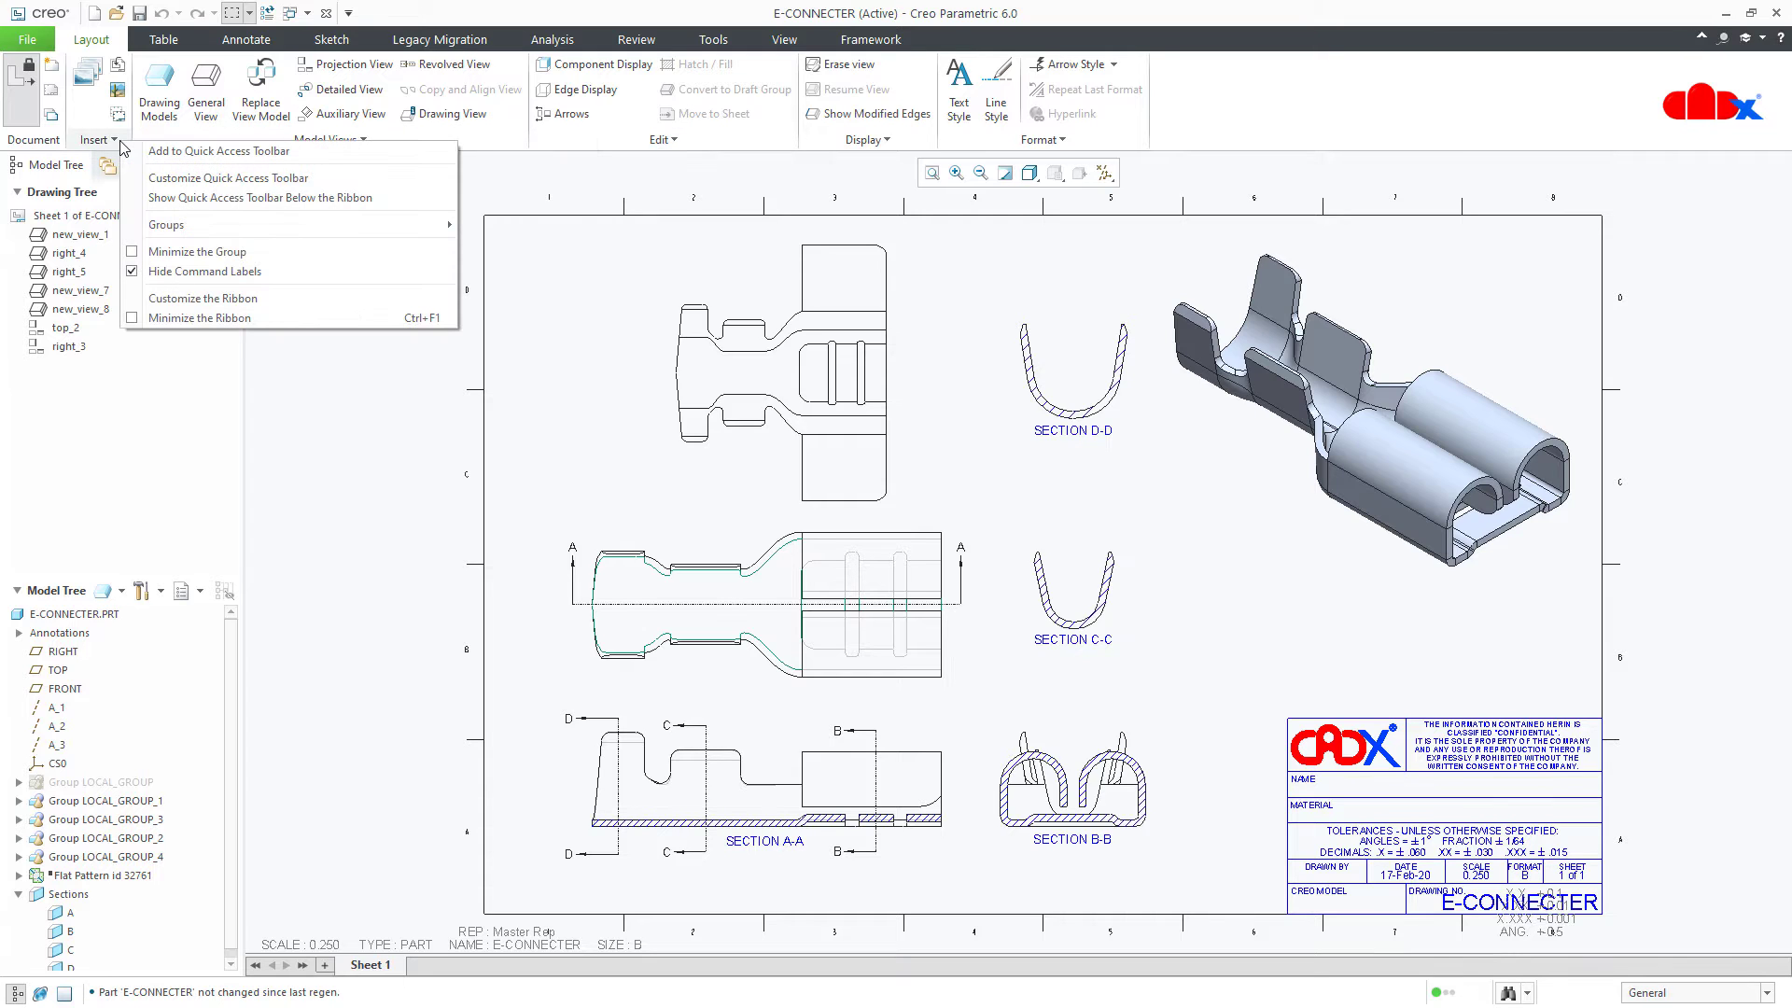
pyautogui.click(186, 271)
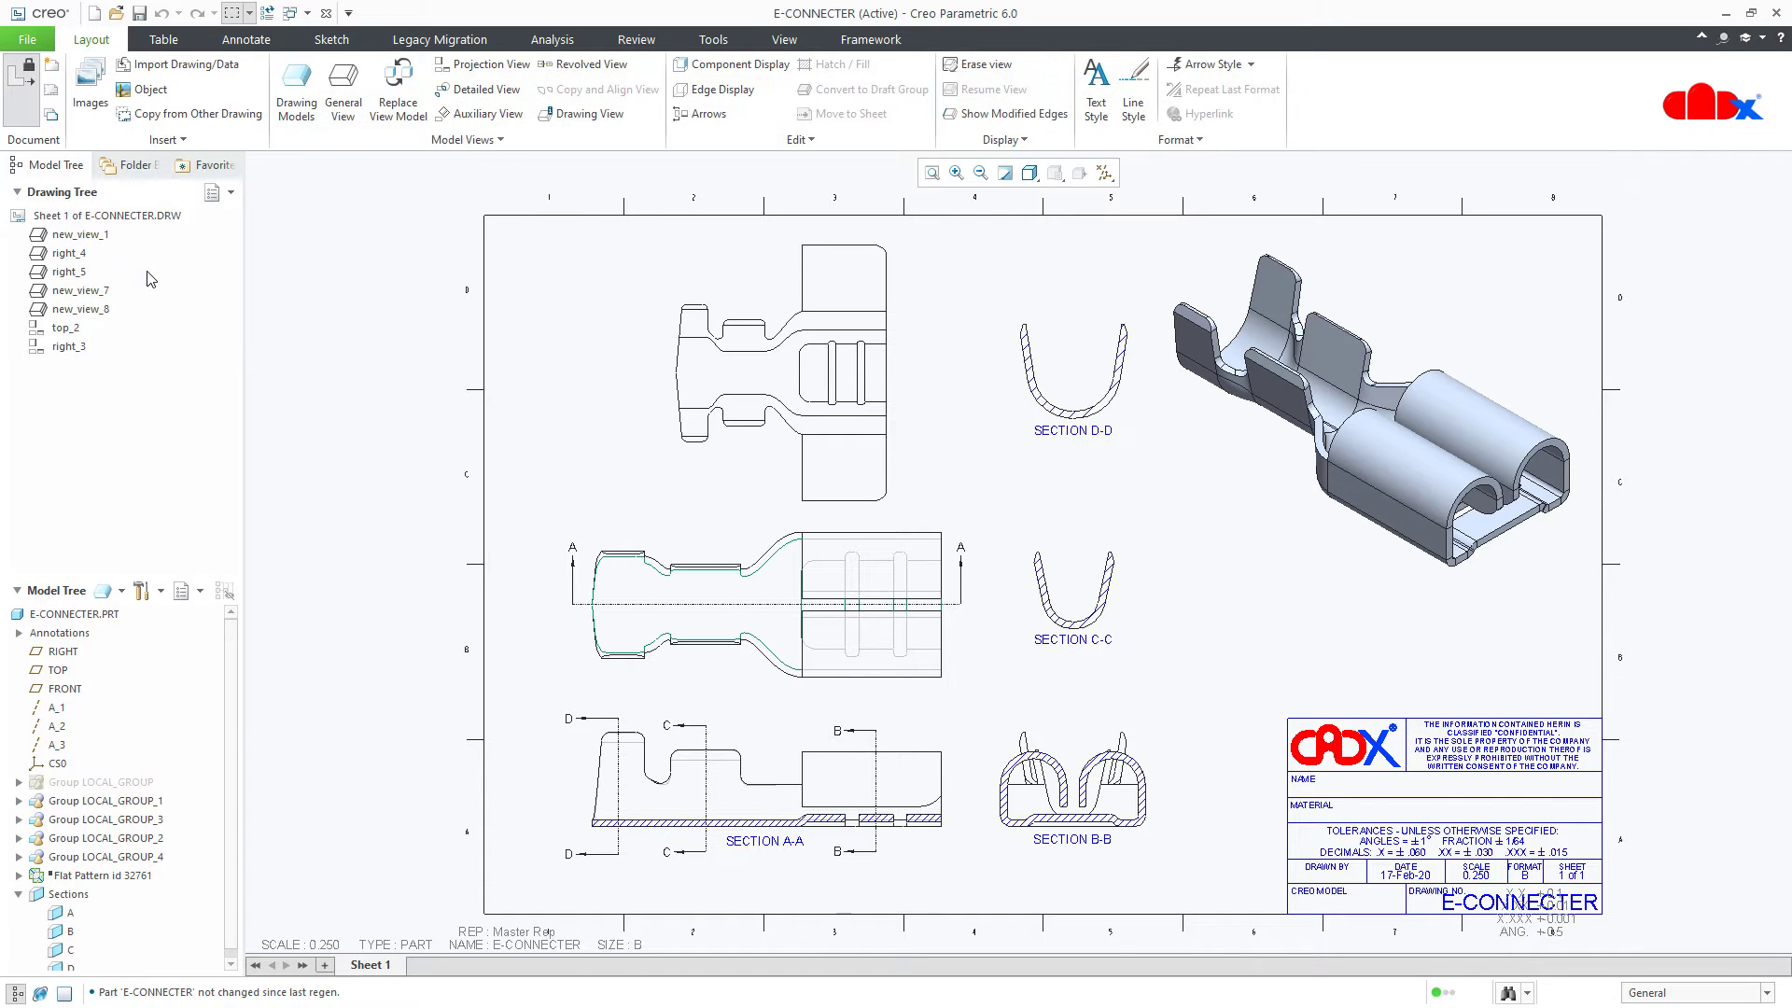
pyautogui.rightClick(239, 144)
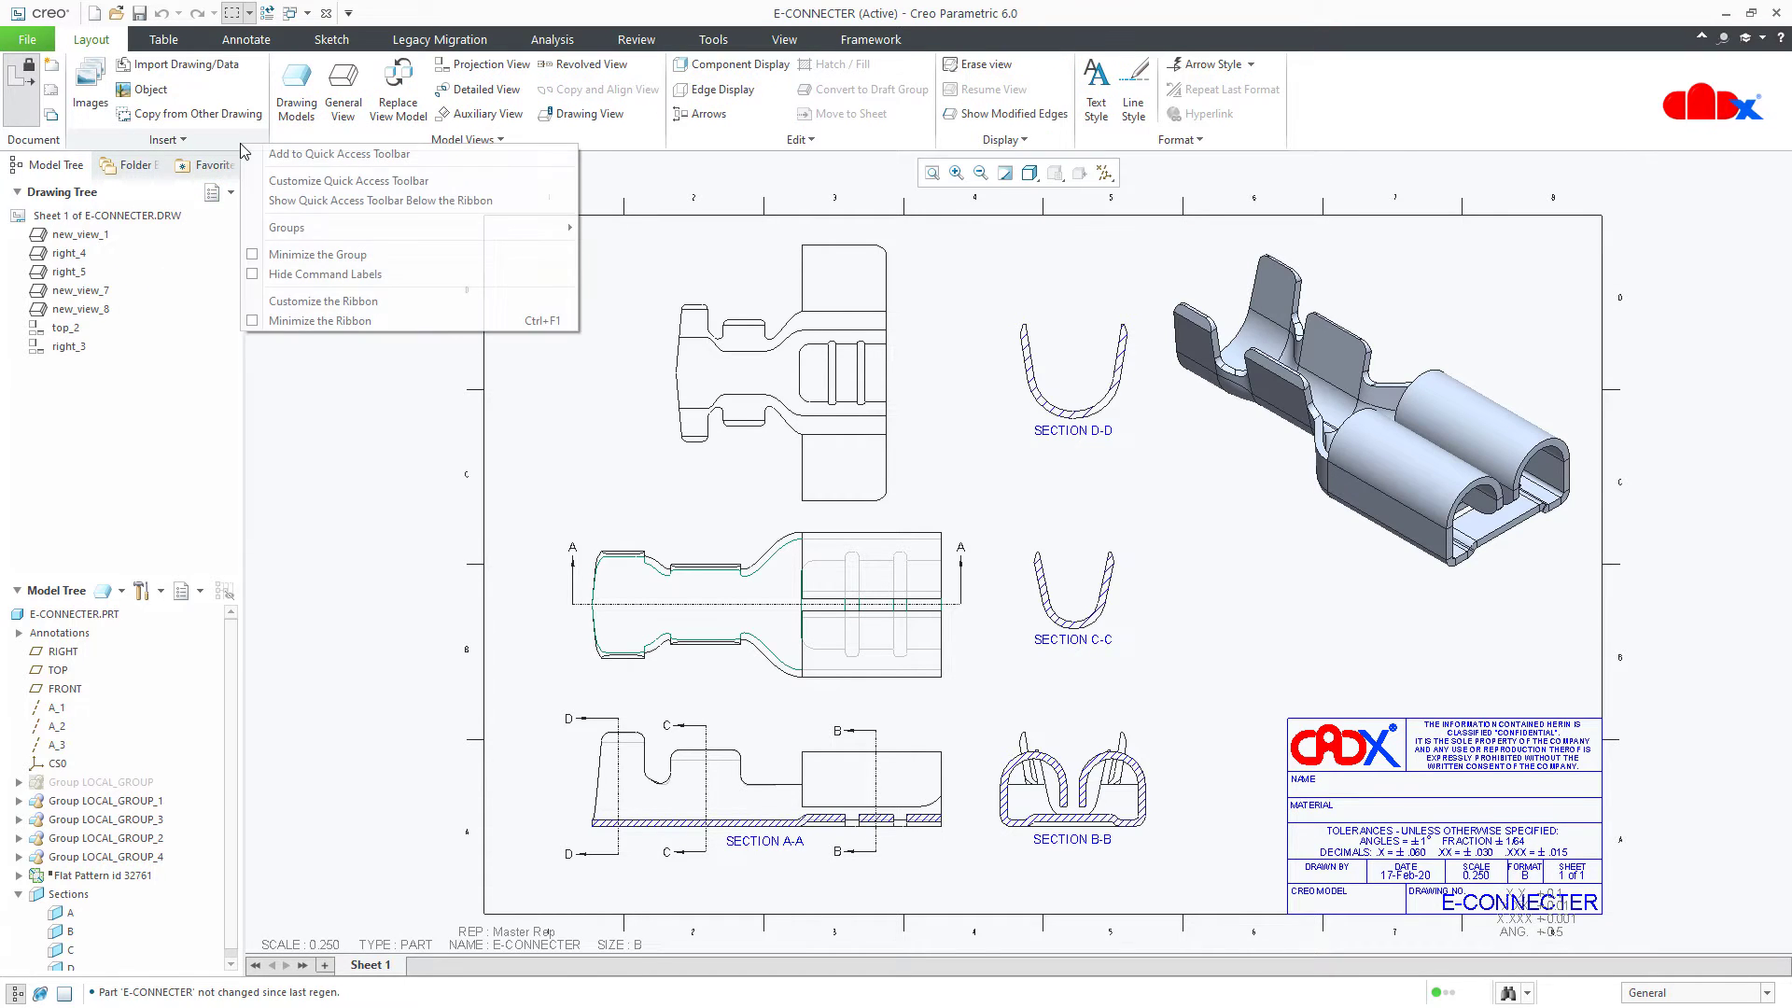
pyautogui.click(282, 272)
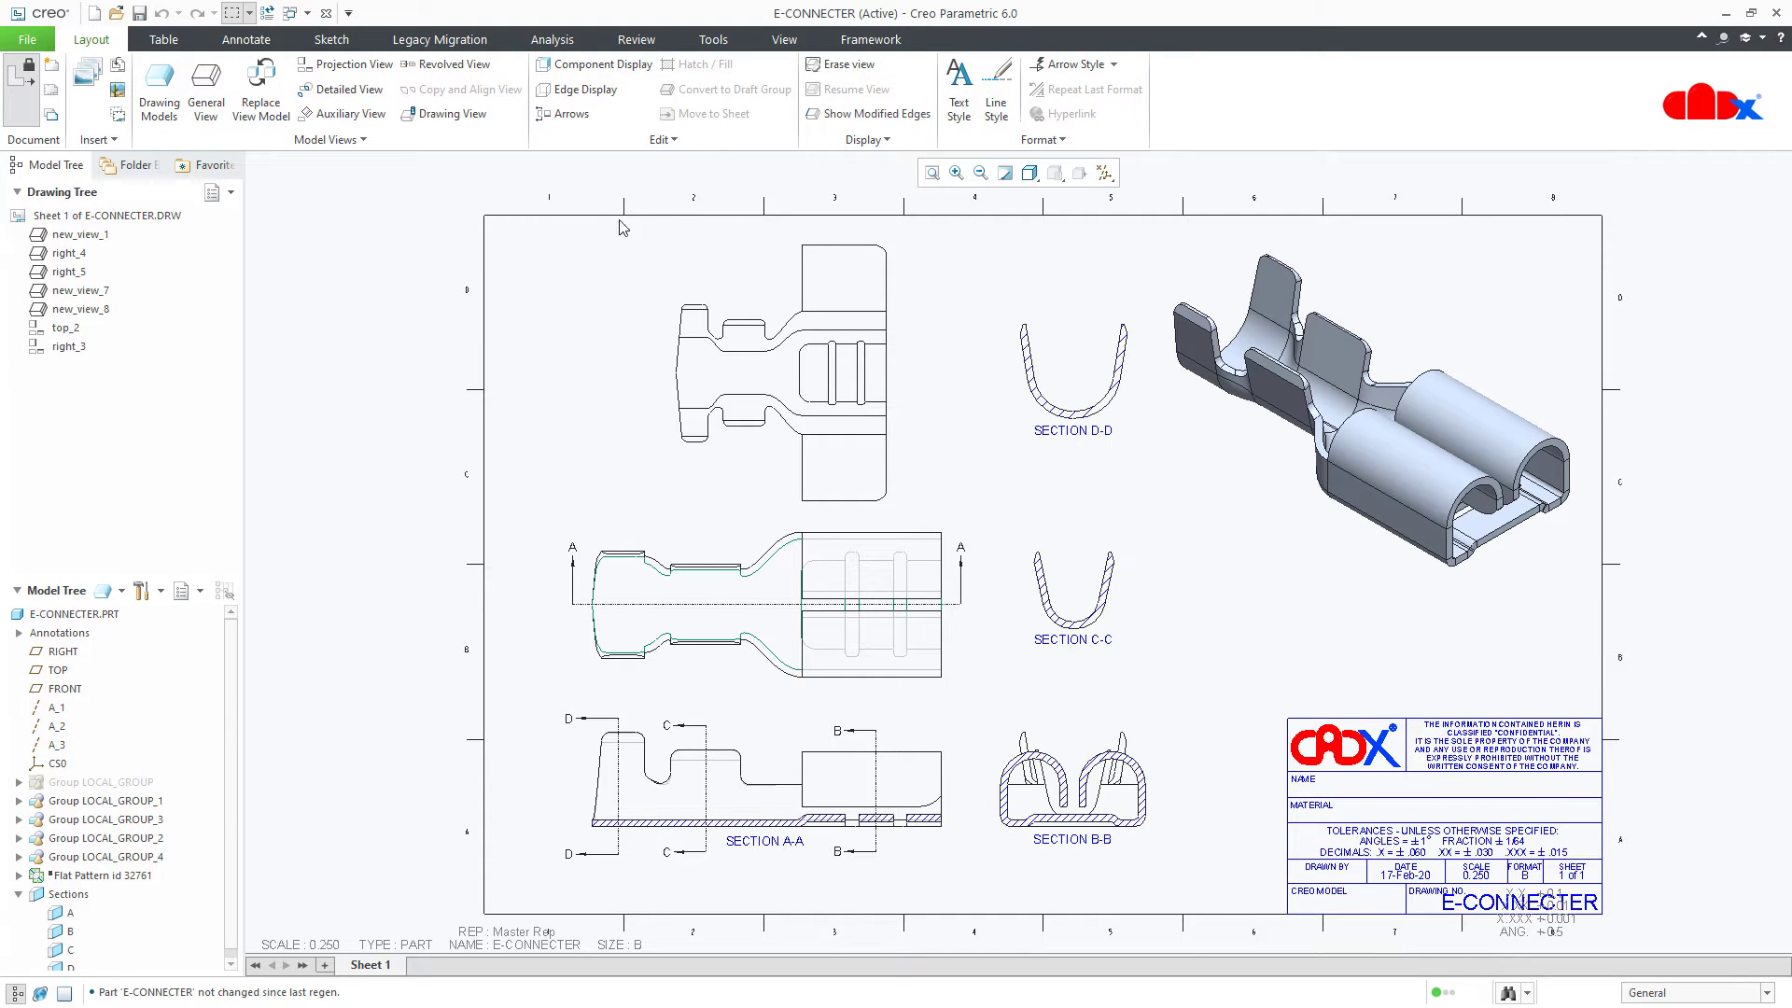
# Step: Toggle labels for all ribbon commands: restore, hide, then restore them again
pyautogui.rightClick(1011, 38)
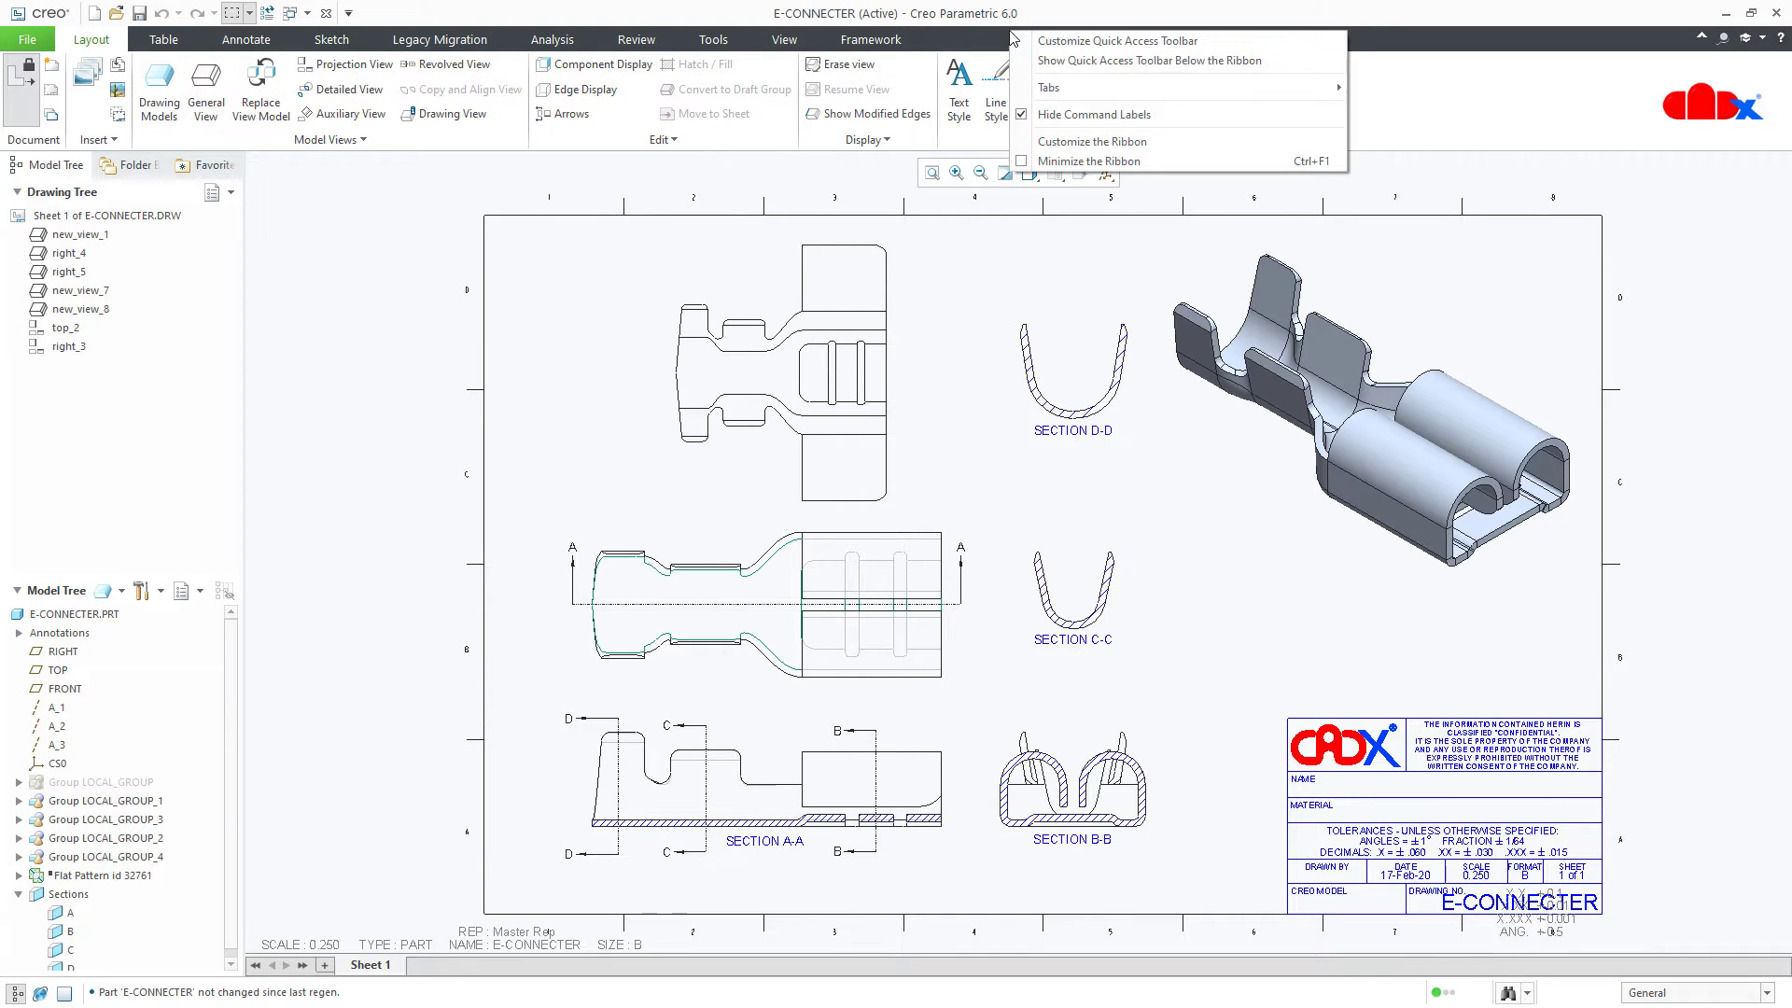
pyautogui.click(1045, 114)
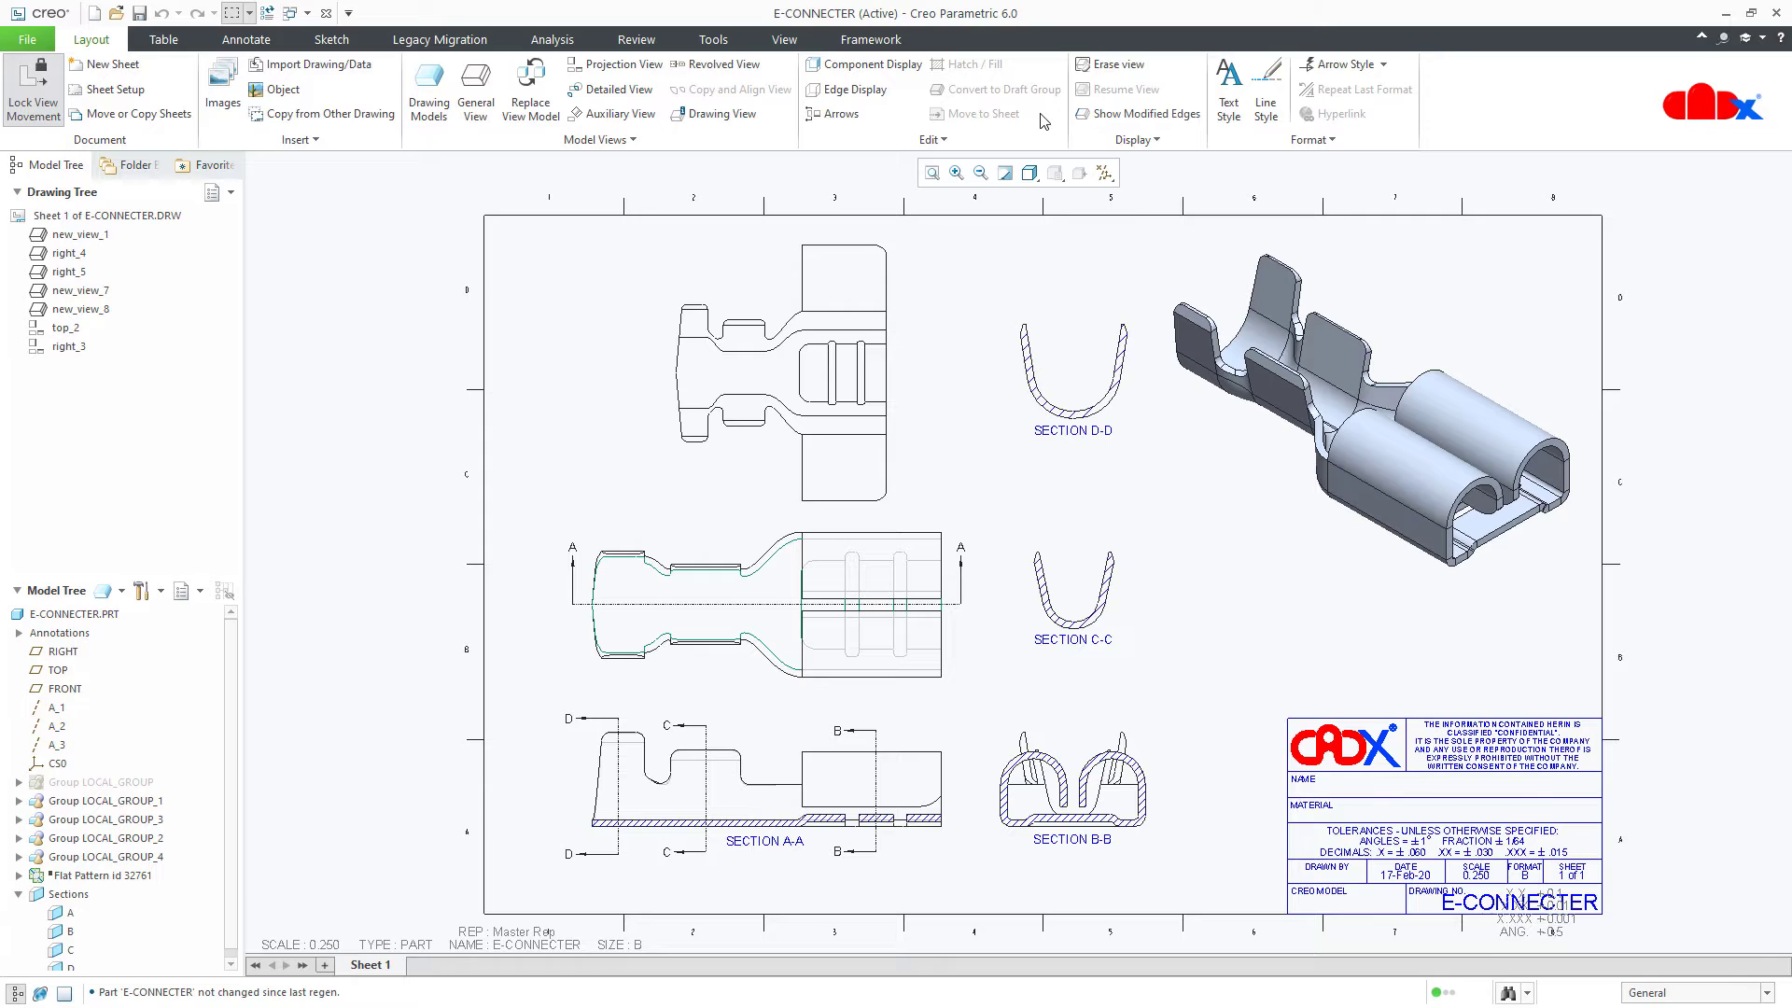
pyautogui.rightClick(1064, 38)
pyautogui.click(1083, 122)
pyautogui.rightClick(1064, 44)
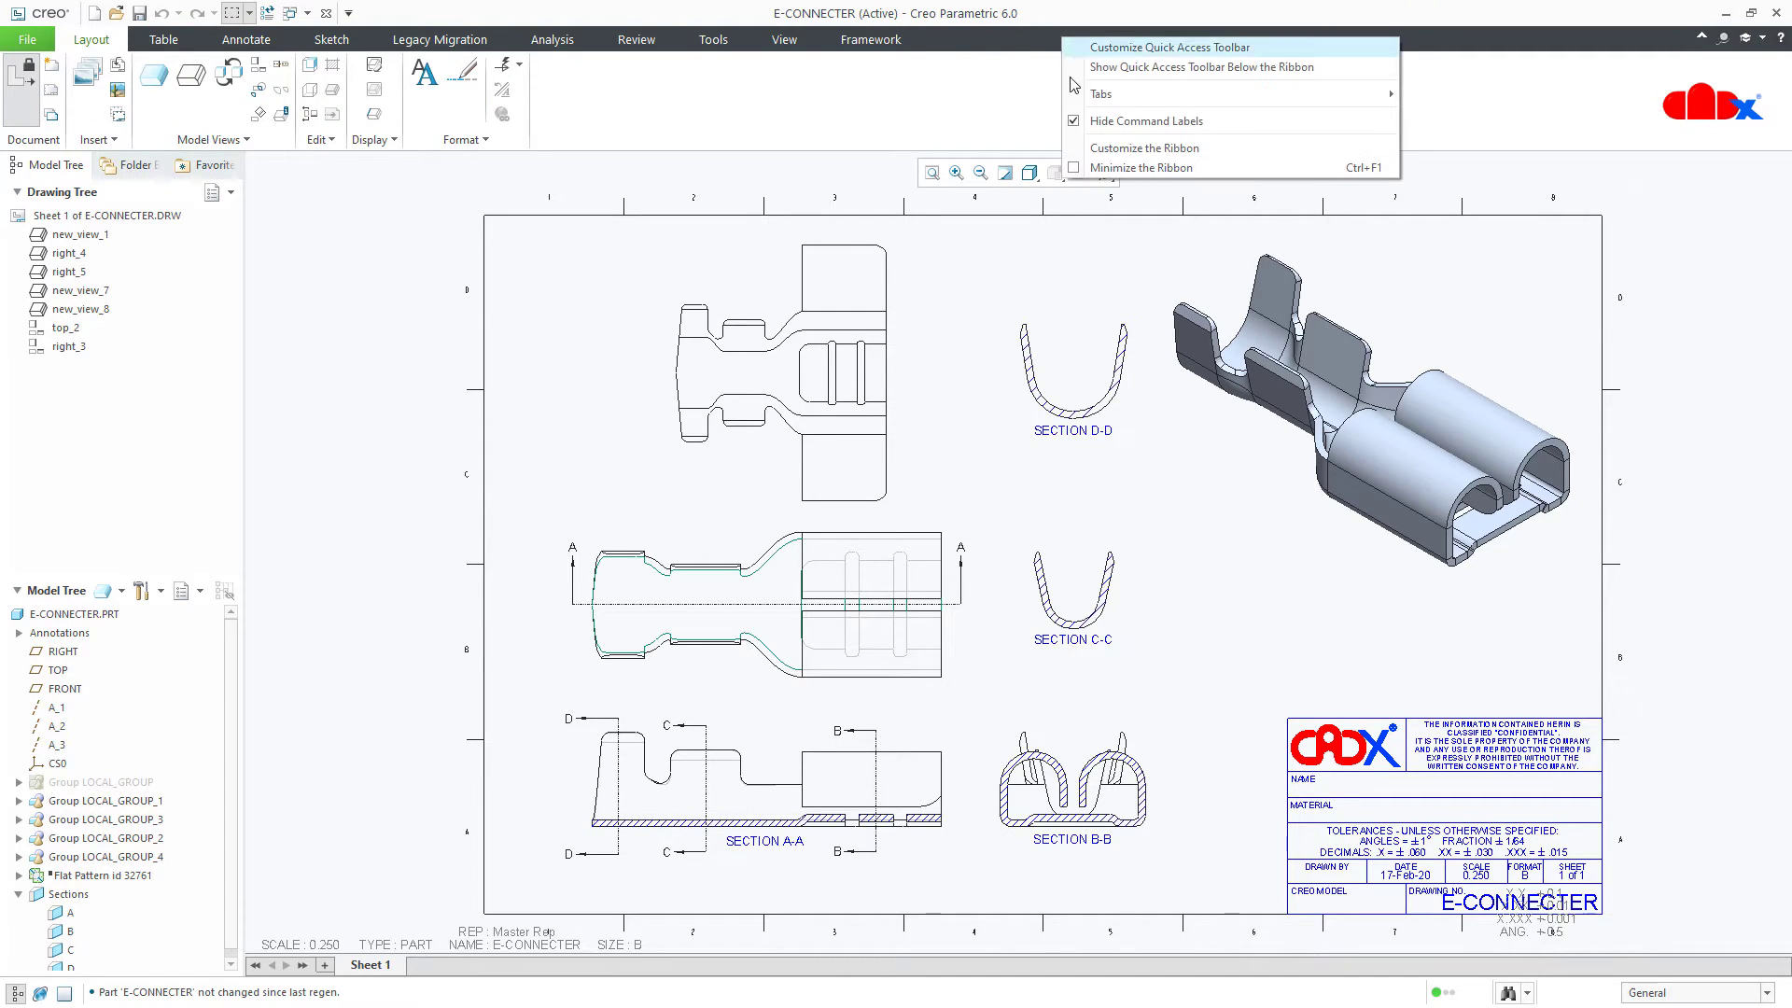
pyautogui.click(1079, 120)
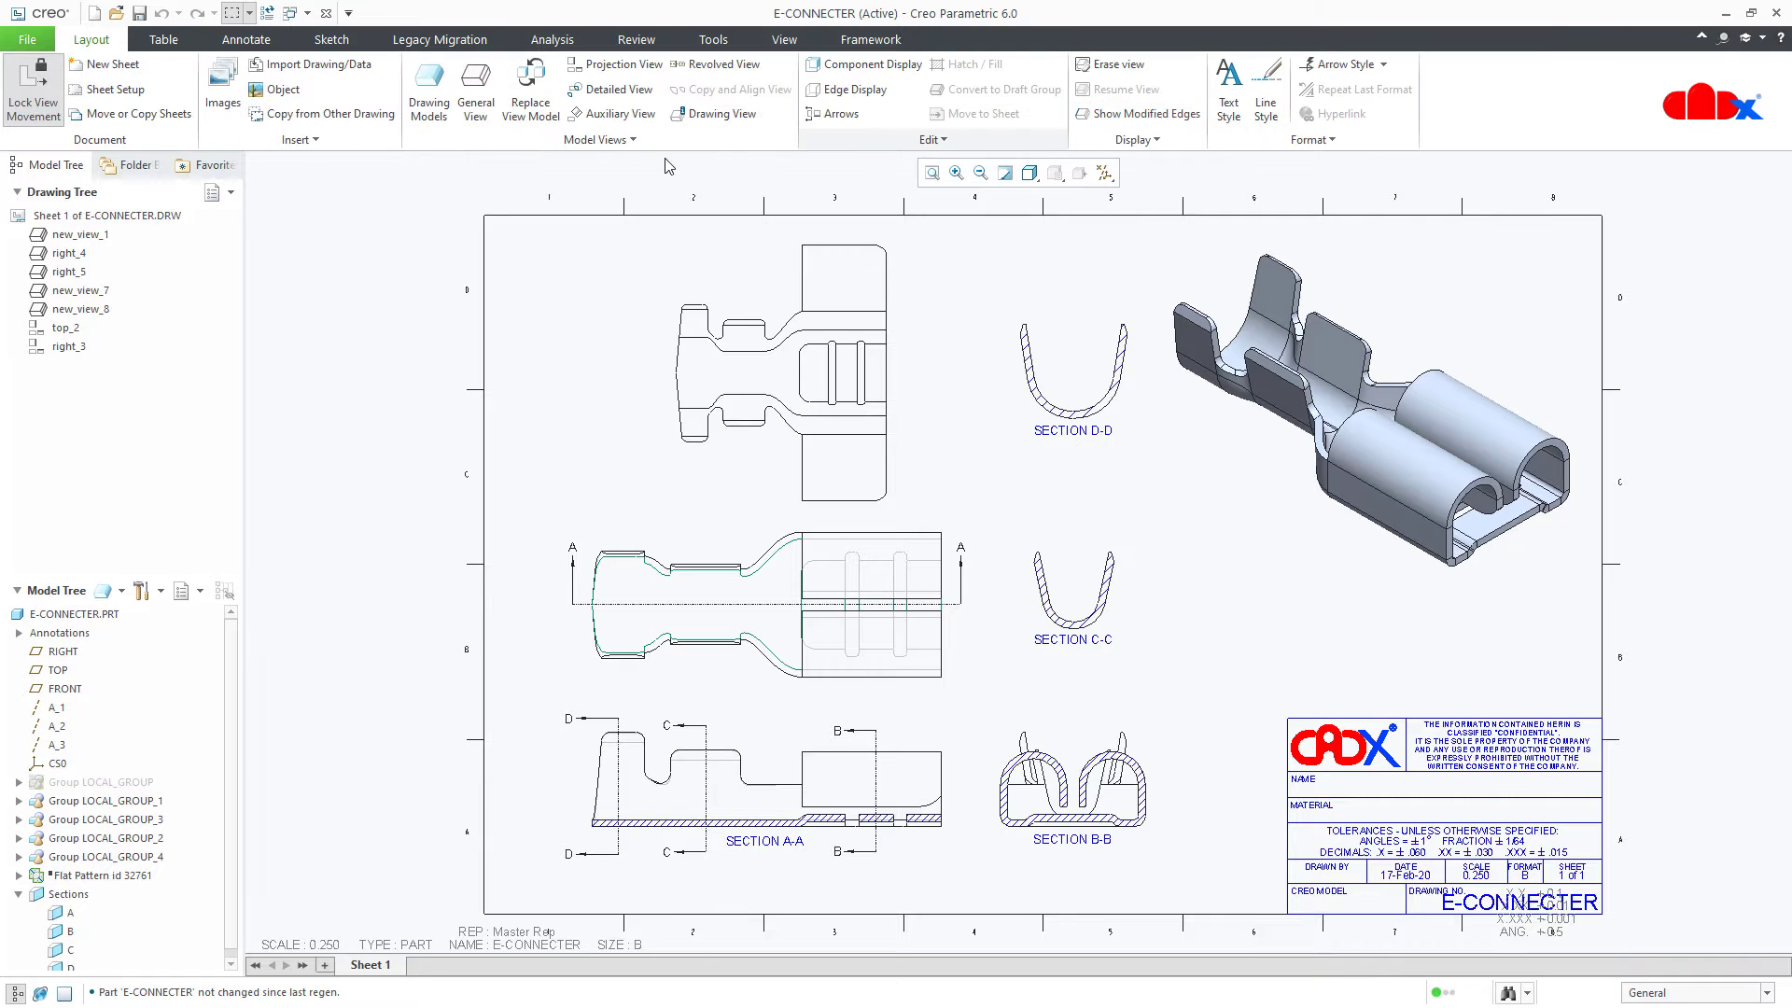
# Step: Hide command labels again on just the Insert and Document groups
pyautogui.rightClick(393, 148)
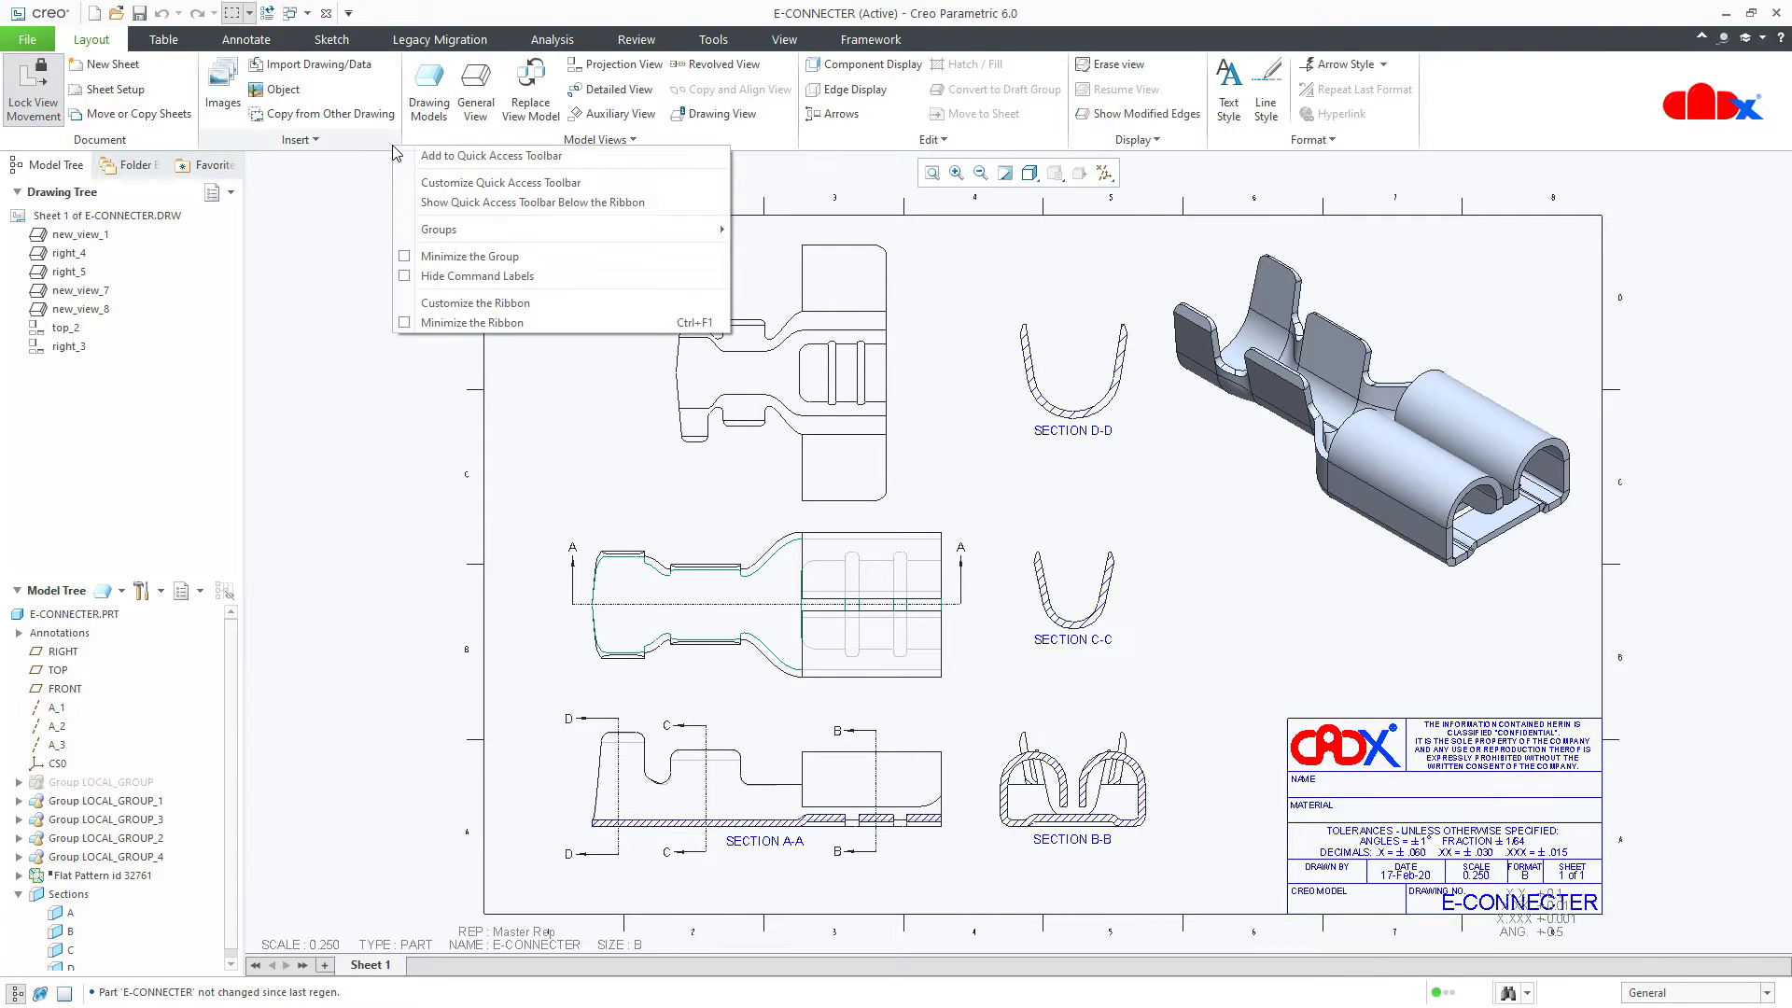
pyautogui.click(431, 276)
pyautogui.rightClick(177, 146)
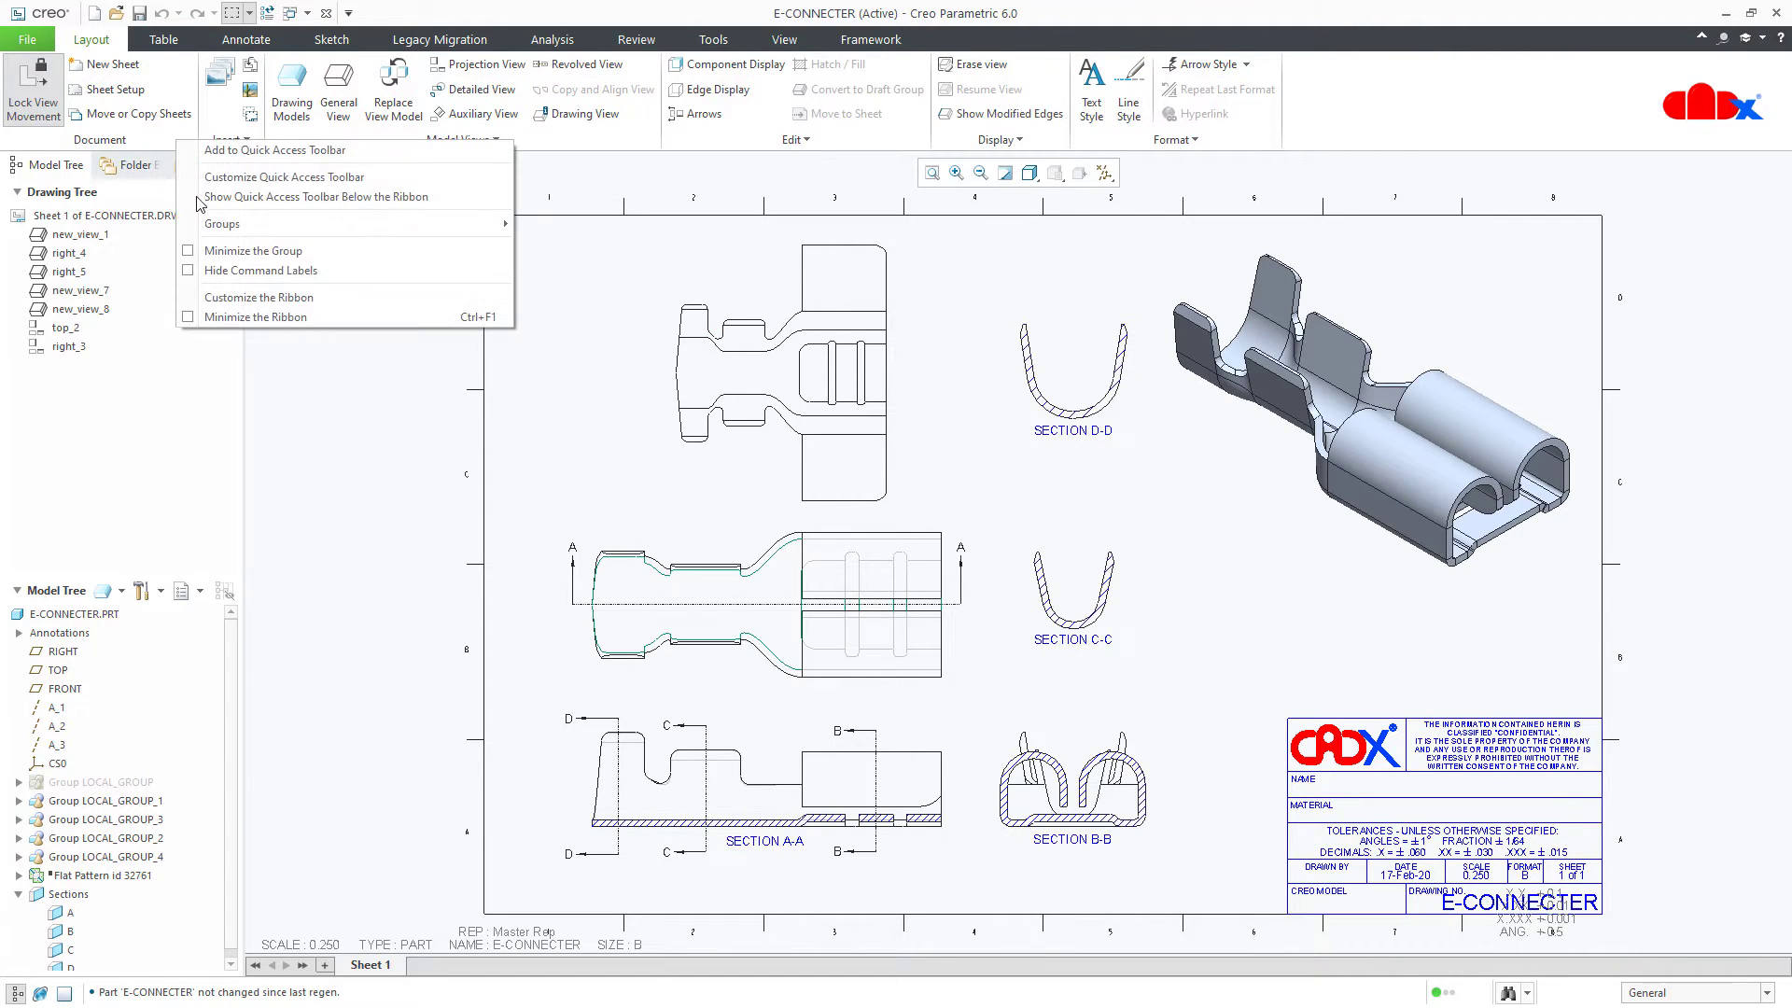
pyautogui.click(225, 283)
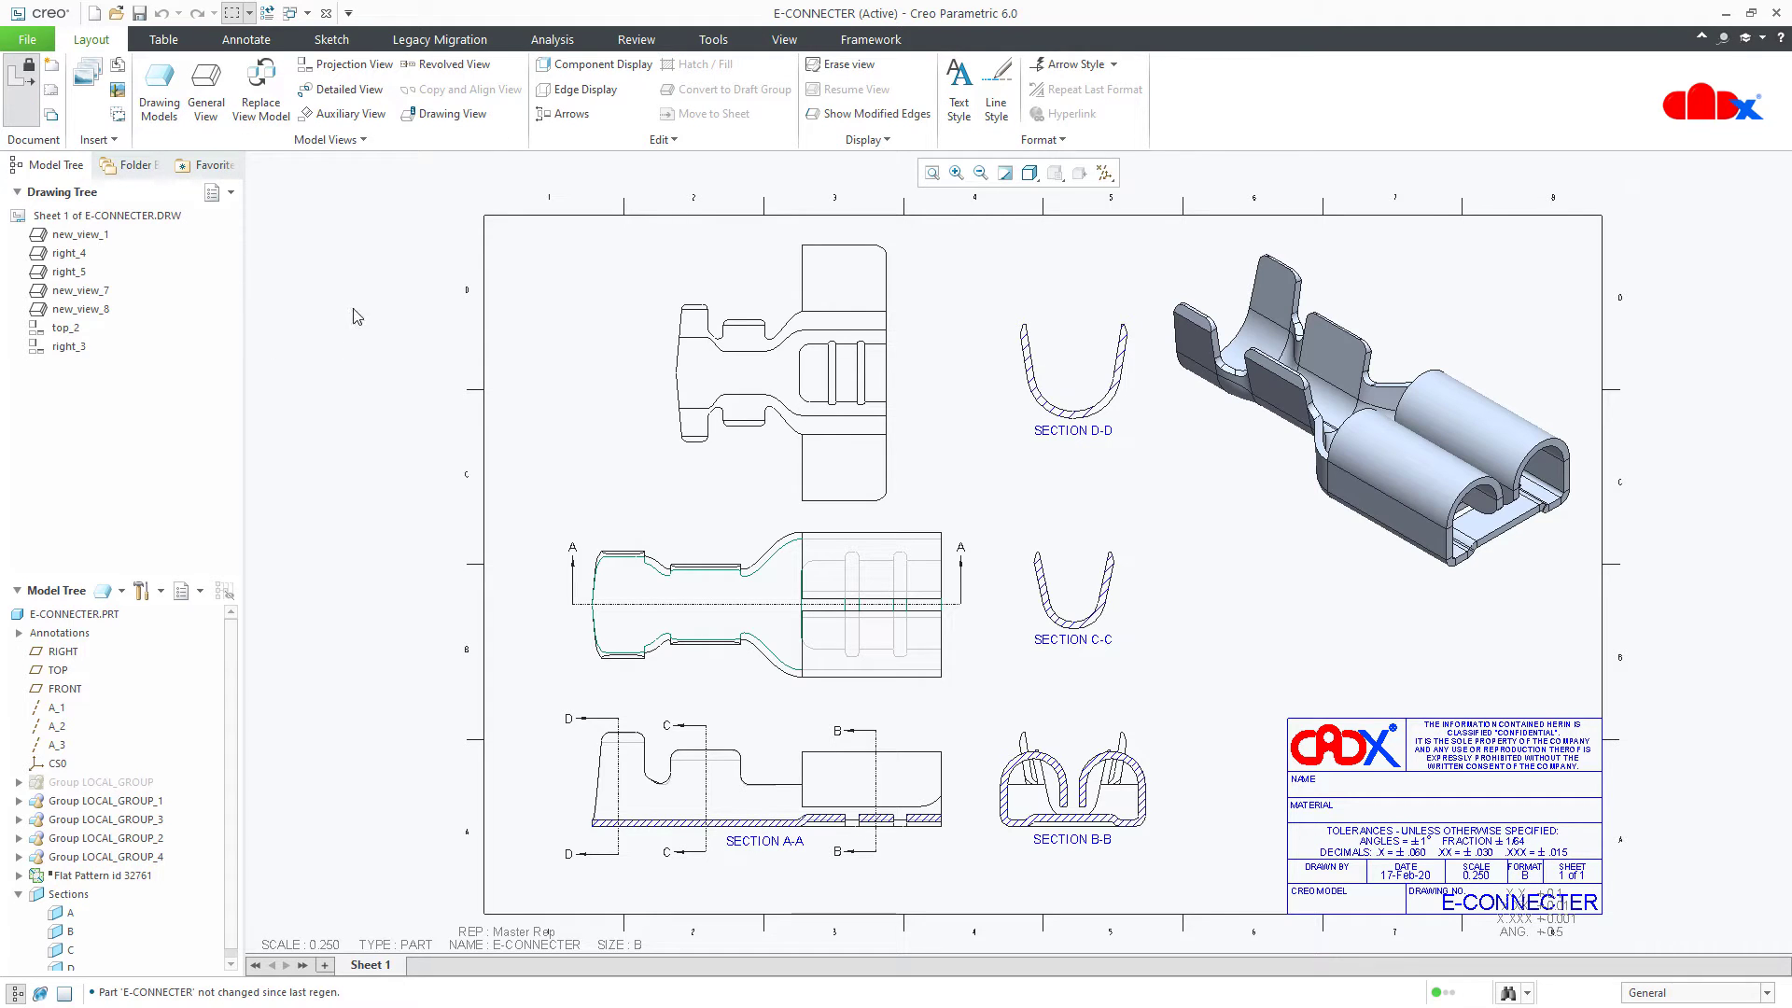
# Step: Minimize the ribbon to tabs only and look through the Table and Annotate tabs
pyautogui.rightClick(1244, 132)
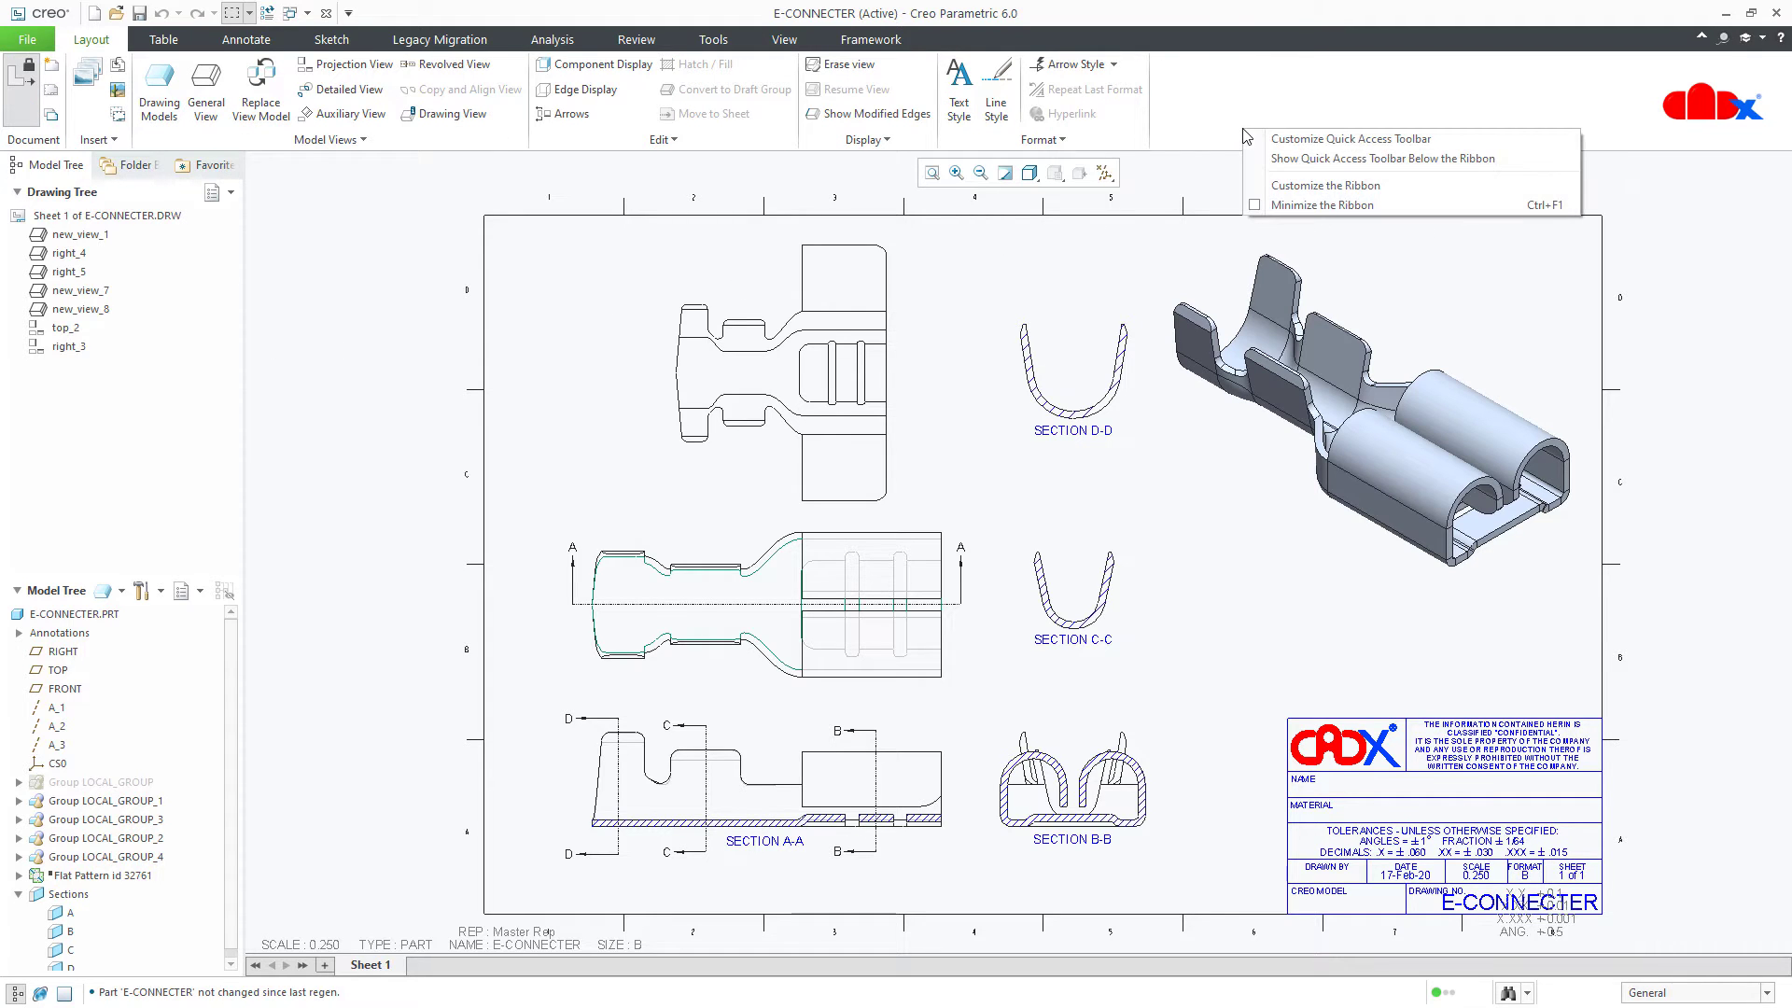
pyautogui.click(1269, 208)
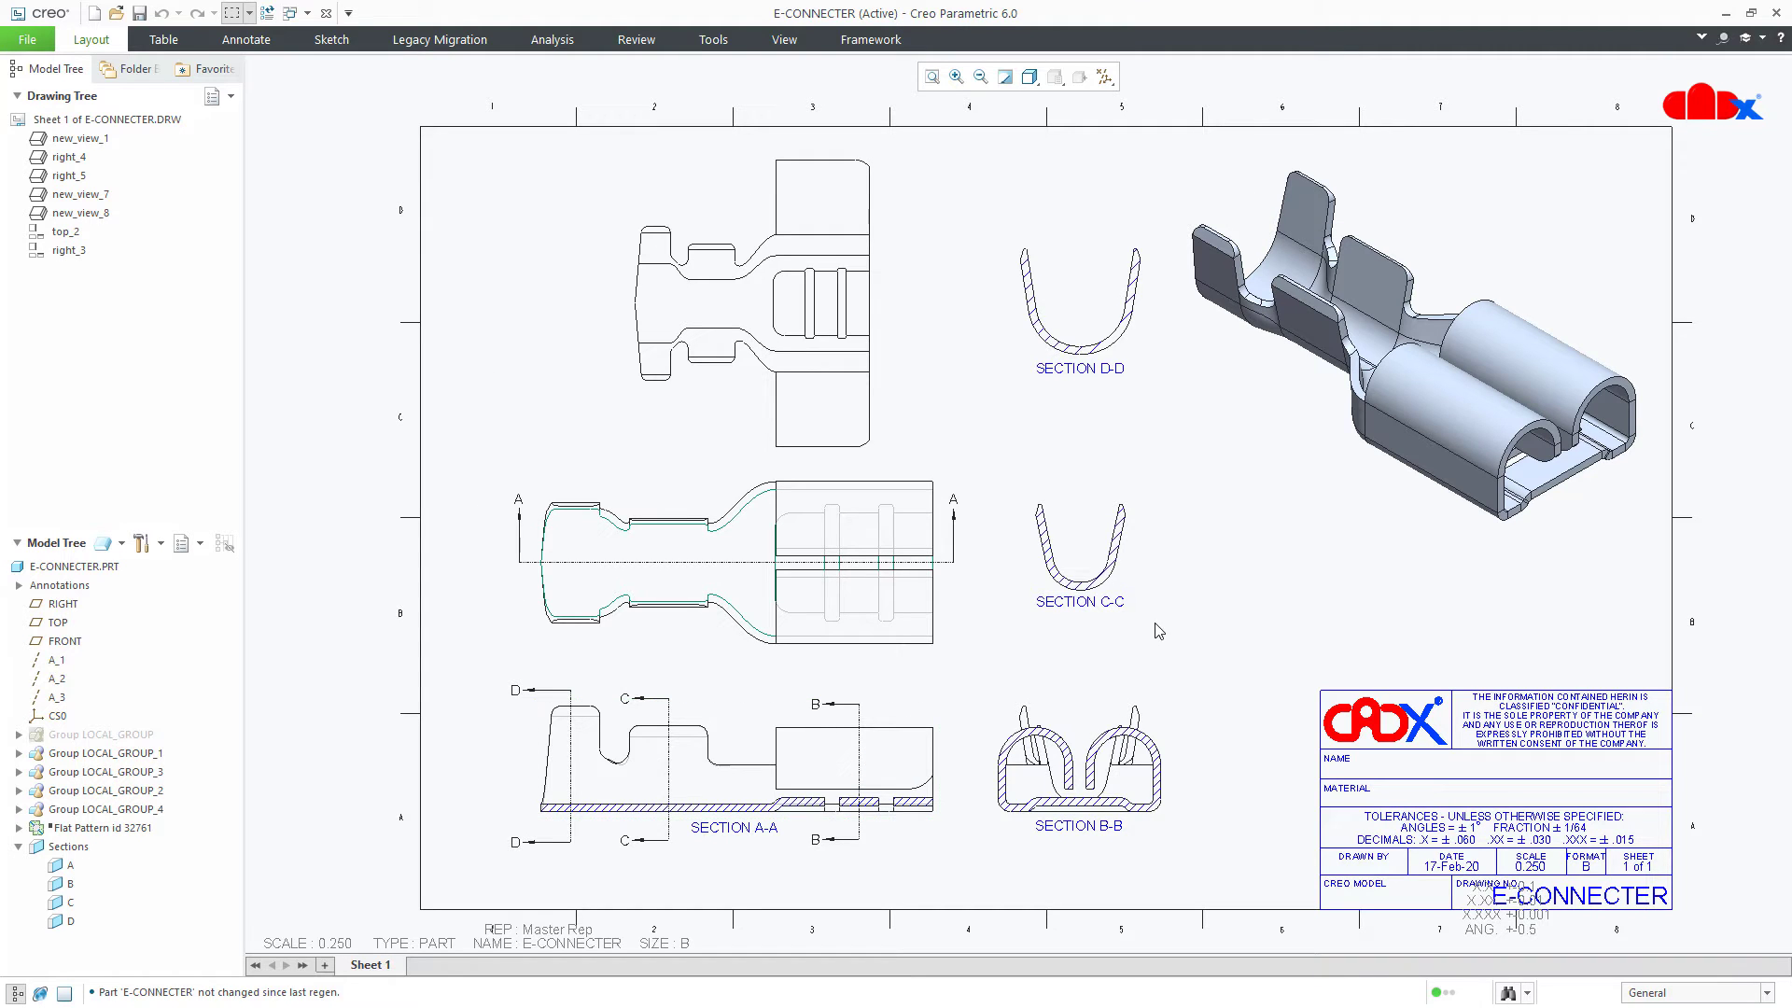
pyautogui.click(166, 39)
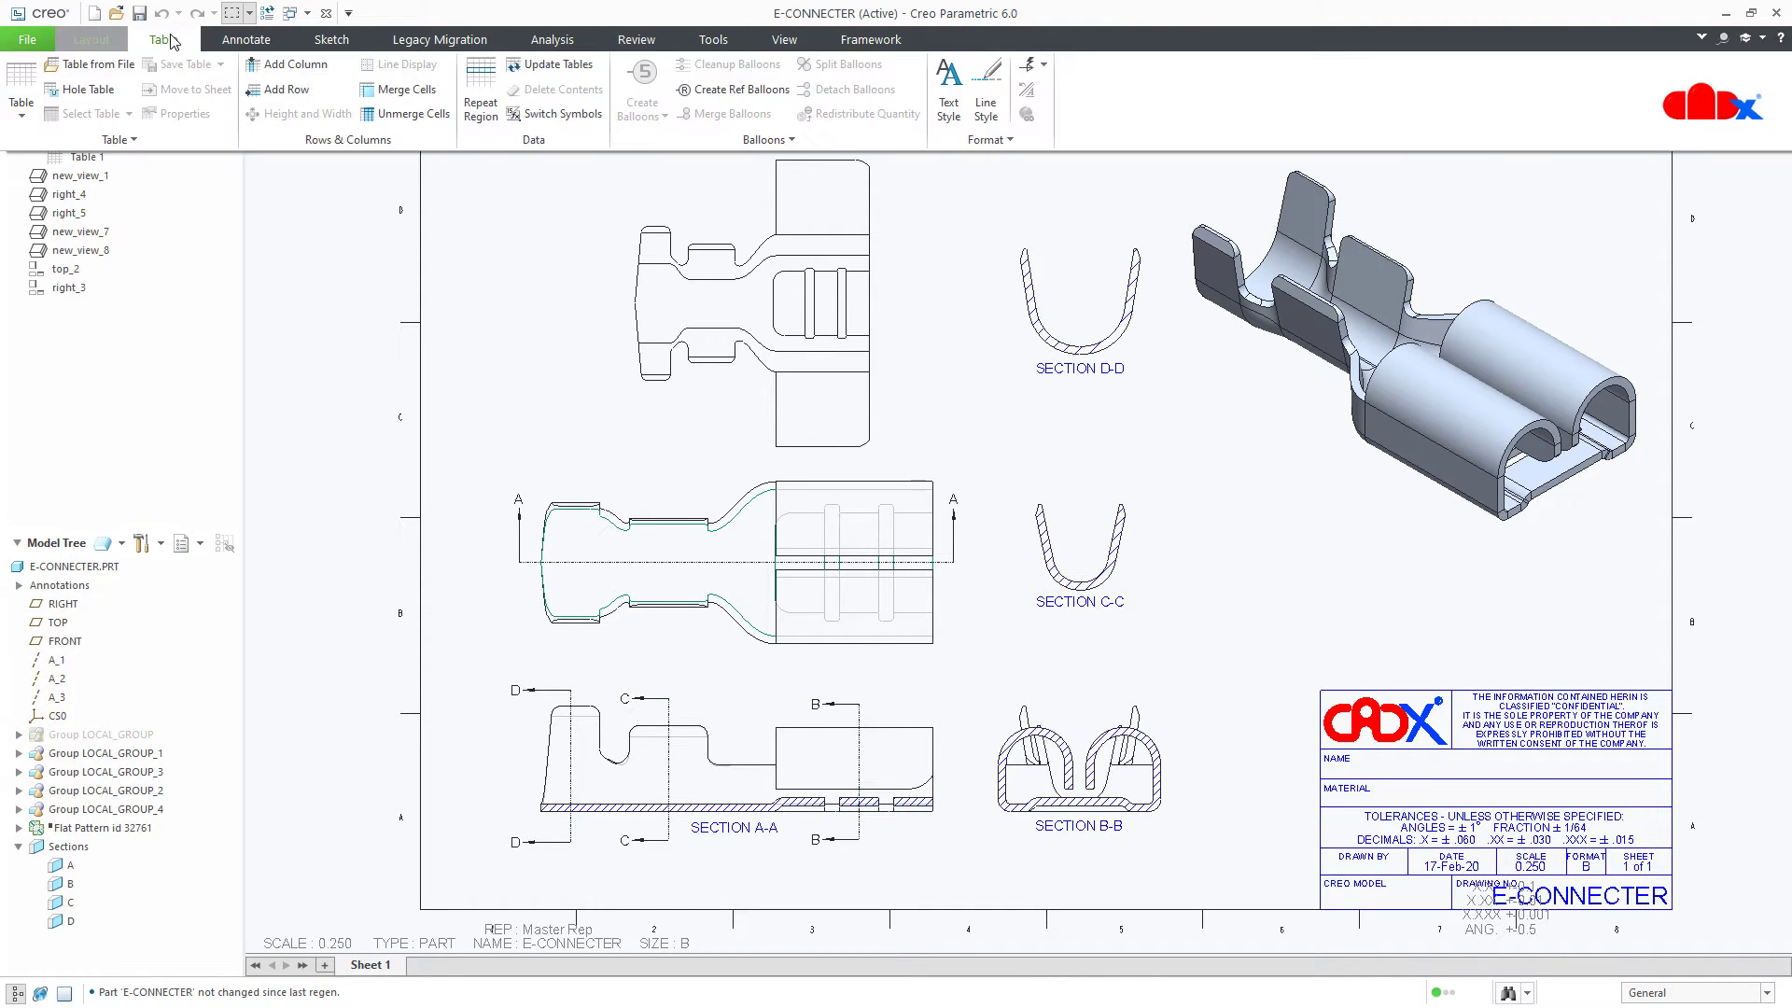
pyautogui.click(237, 42)
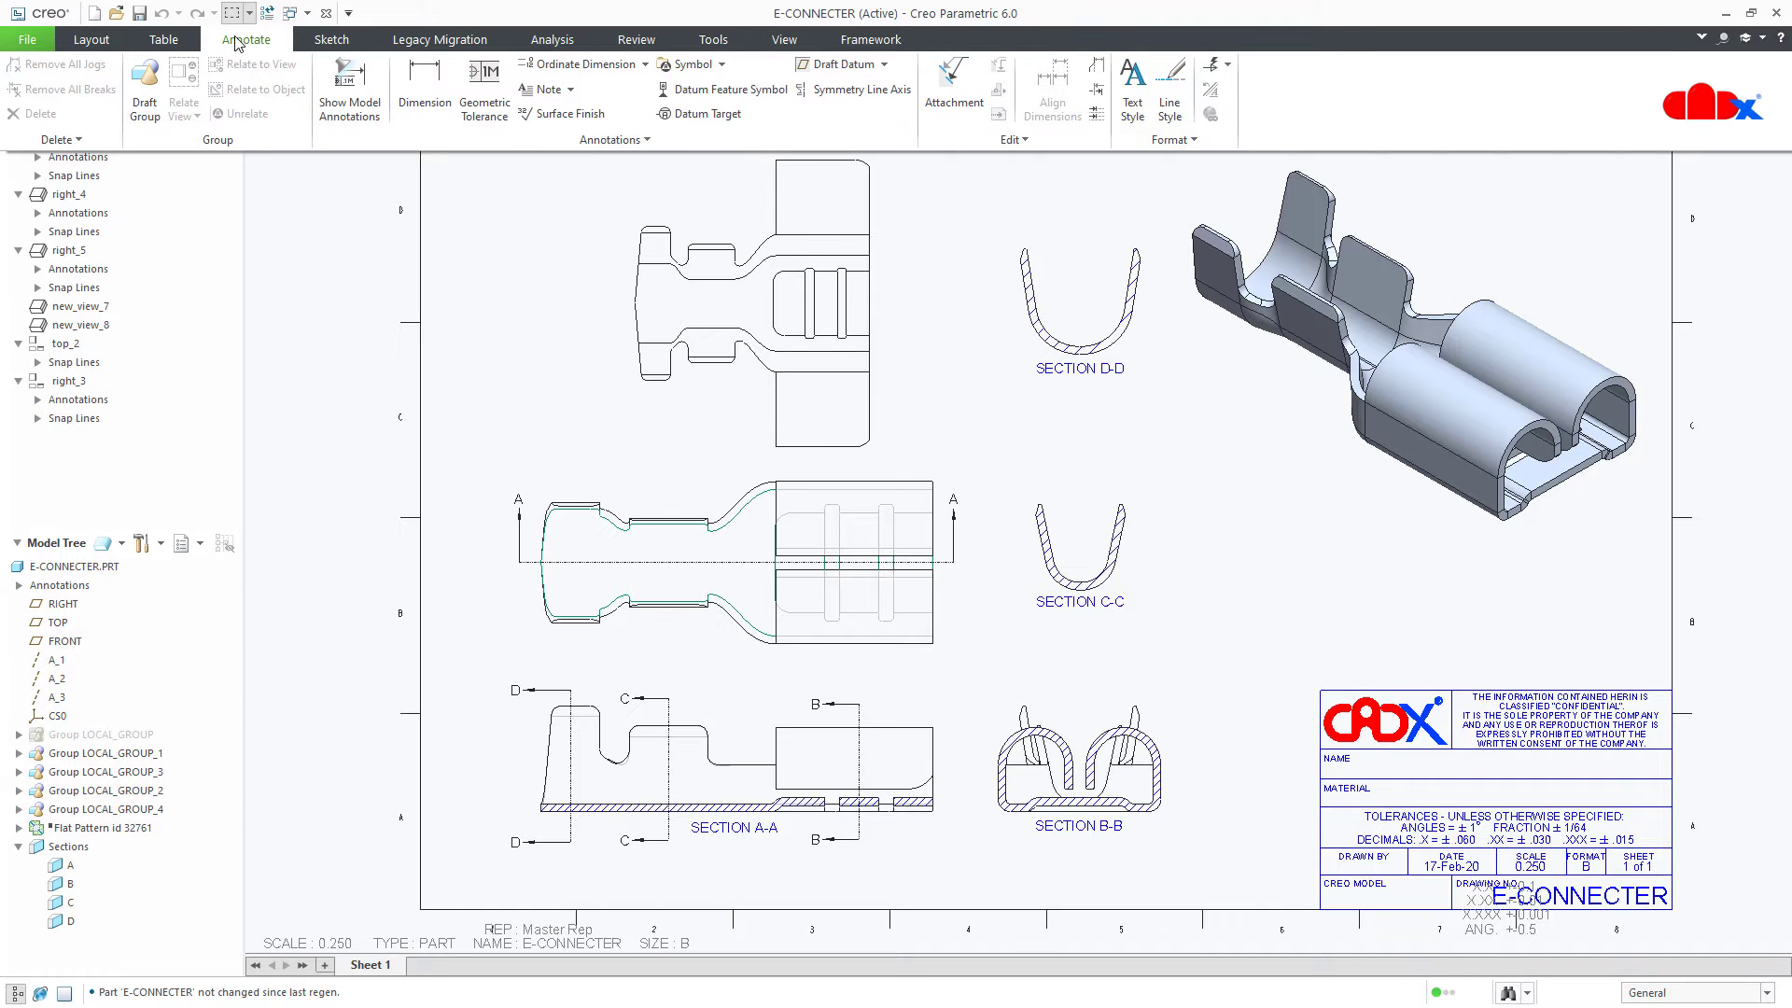
# Step: Uncheck Minimize the Ribbon so it stays expanded on Annotate, then bring up its options
pyautogui.rightClick(1360, 115)
pyautogui.click(1400, 192)
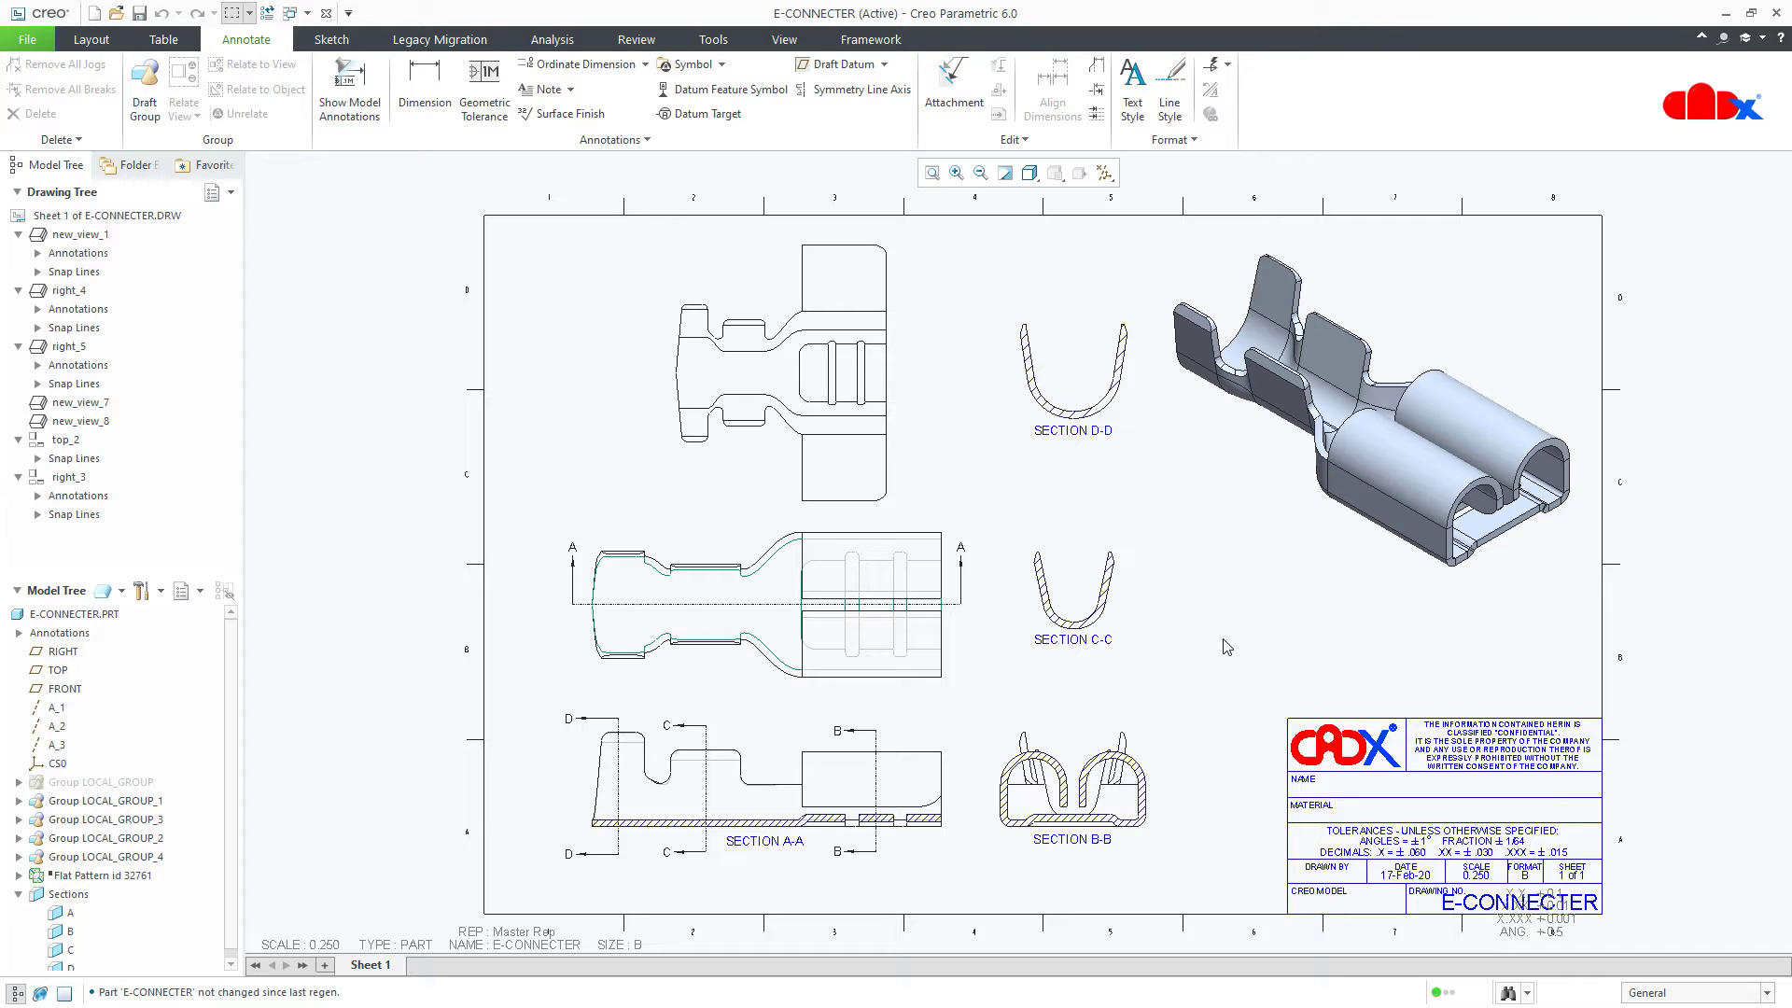
pyautogui.rightClick(1518, 81)
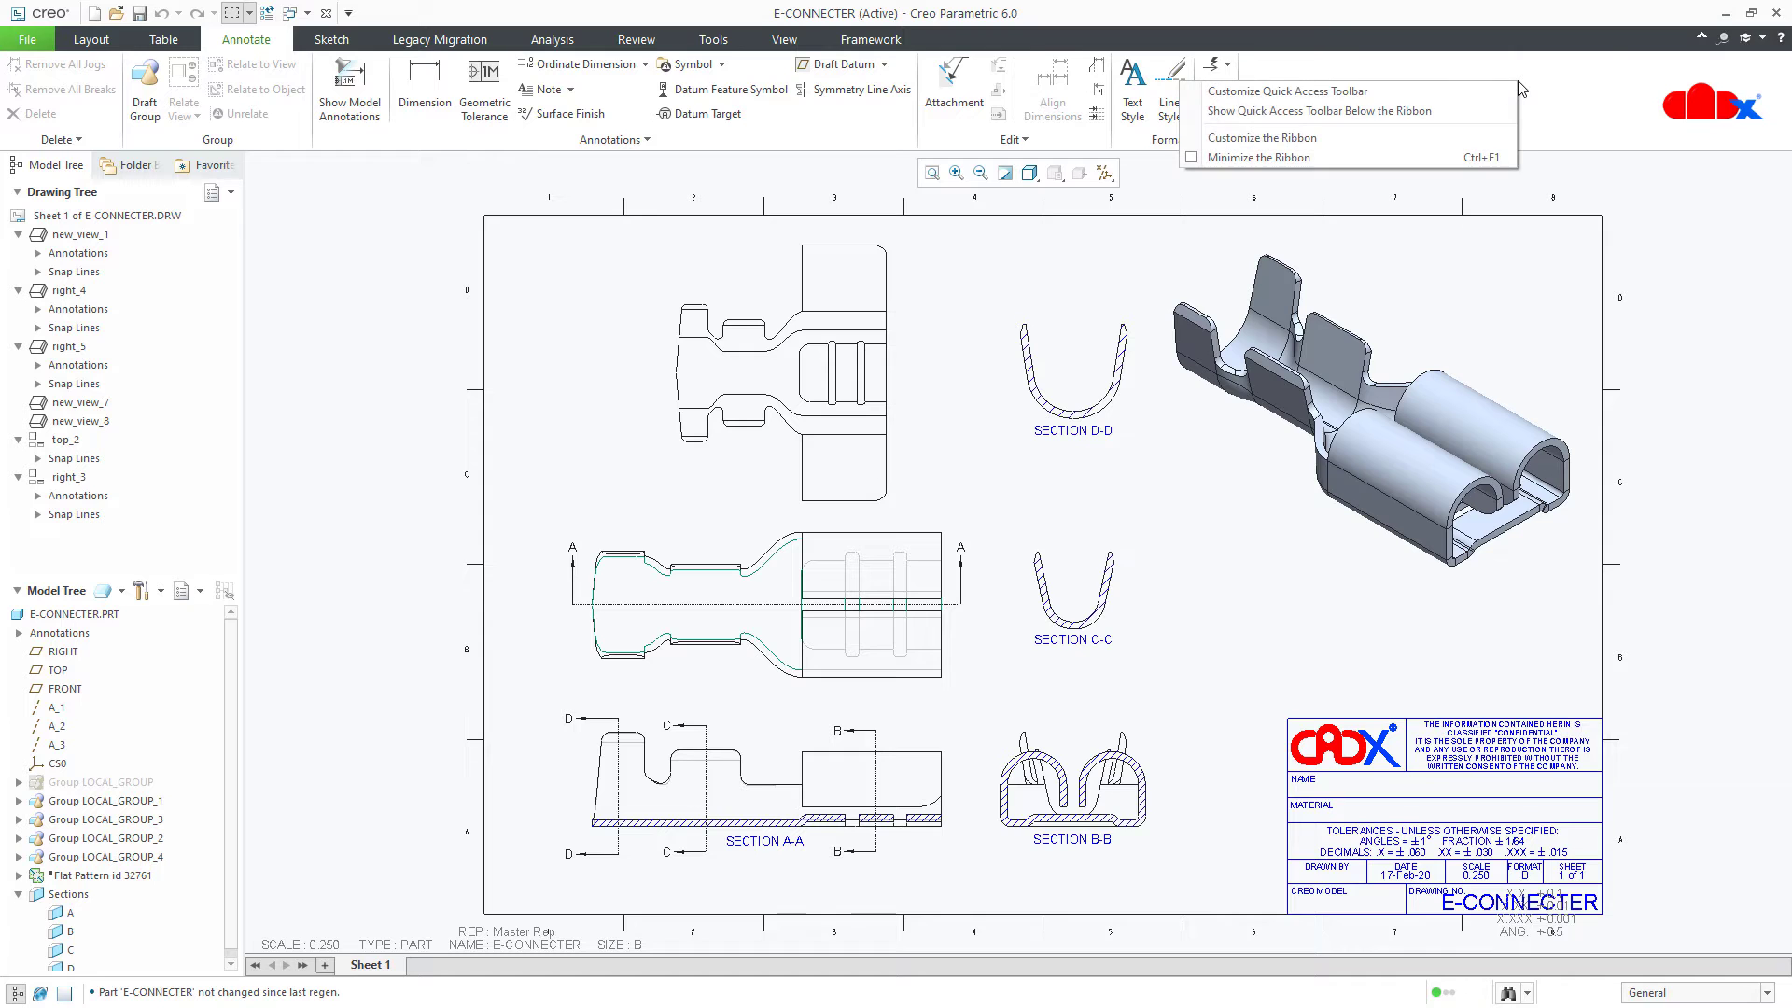
# Step: Open Customize the Ribbon in Creo Parametric Options, check the New dropdown, and return to Layout
pyautogui.click(1399, 142)
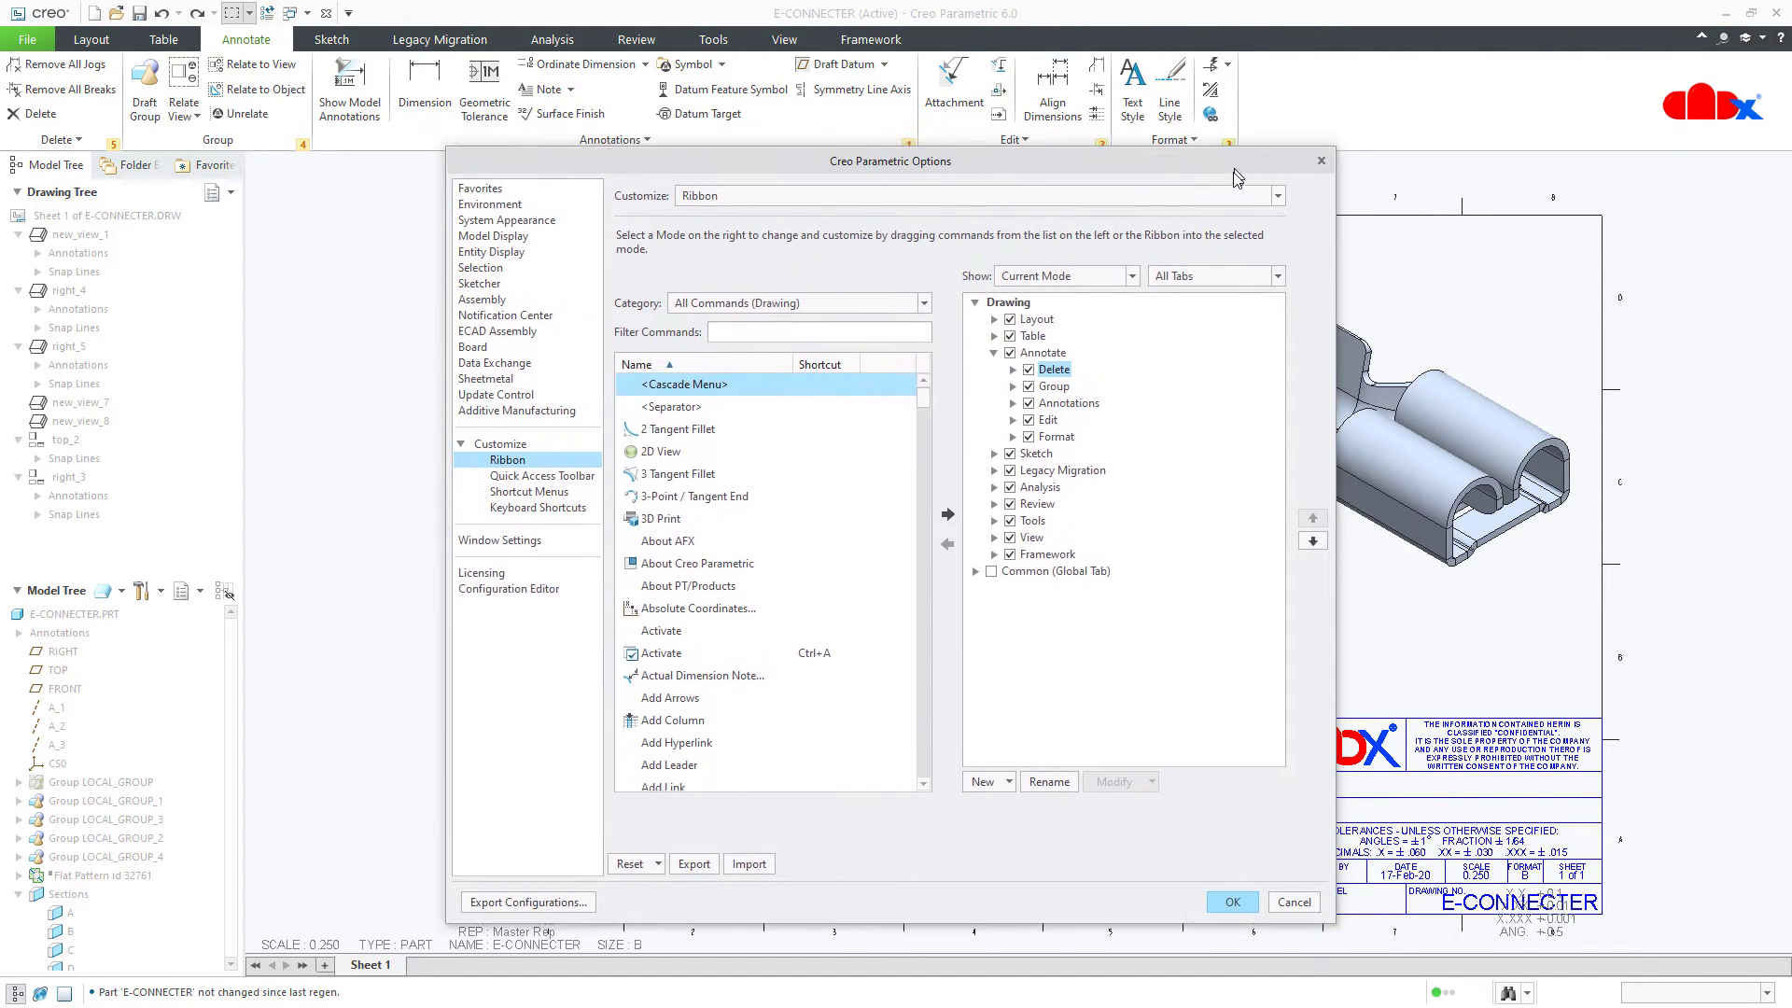
pyautogui.click(1009, 794)
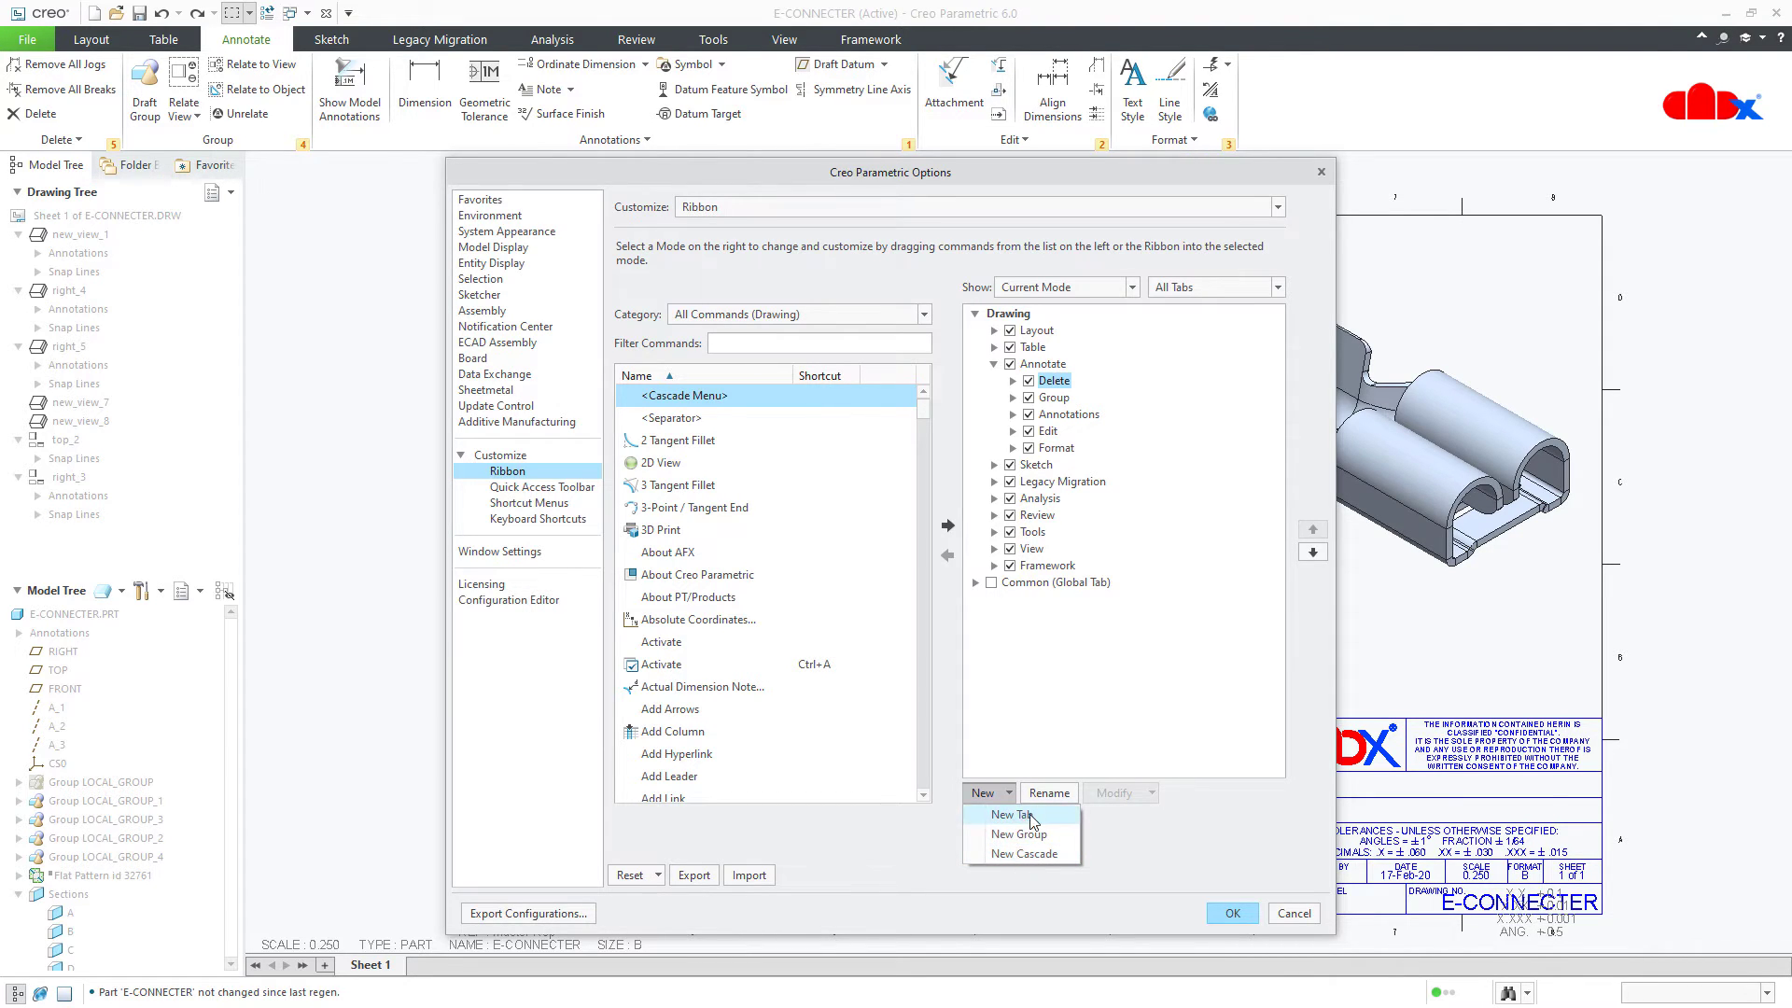
pyautogui.click(1040, 883)
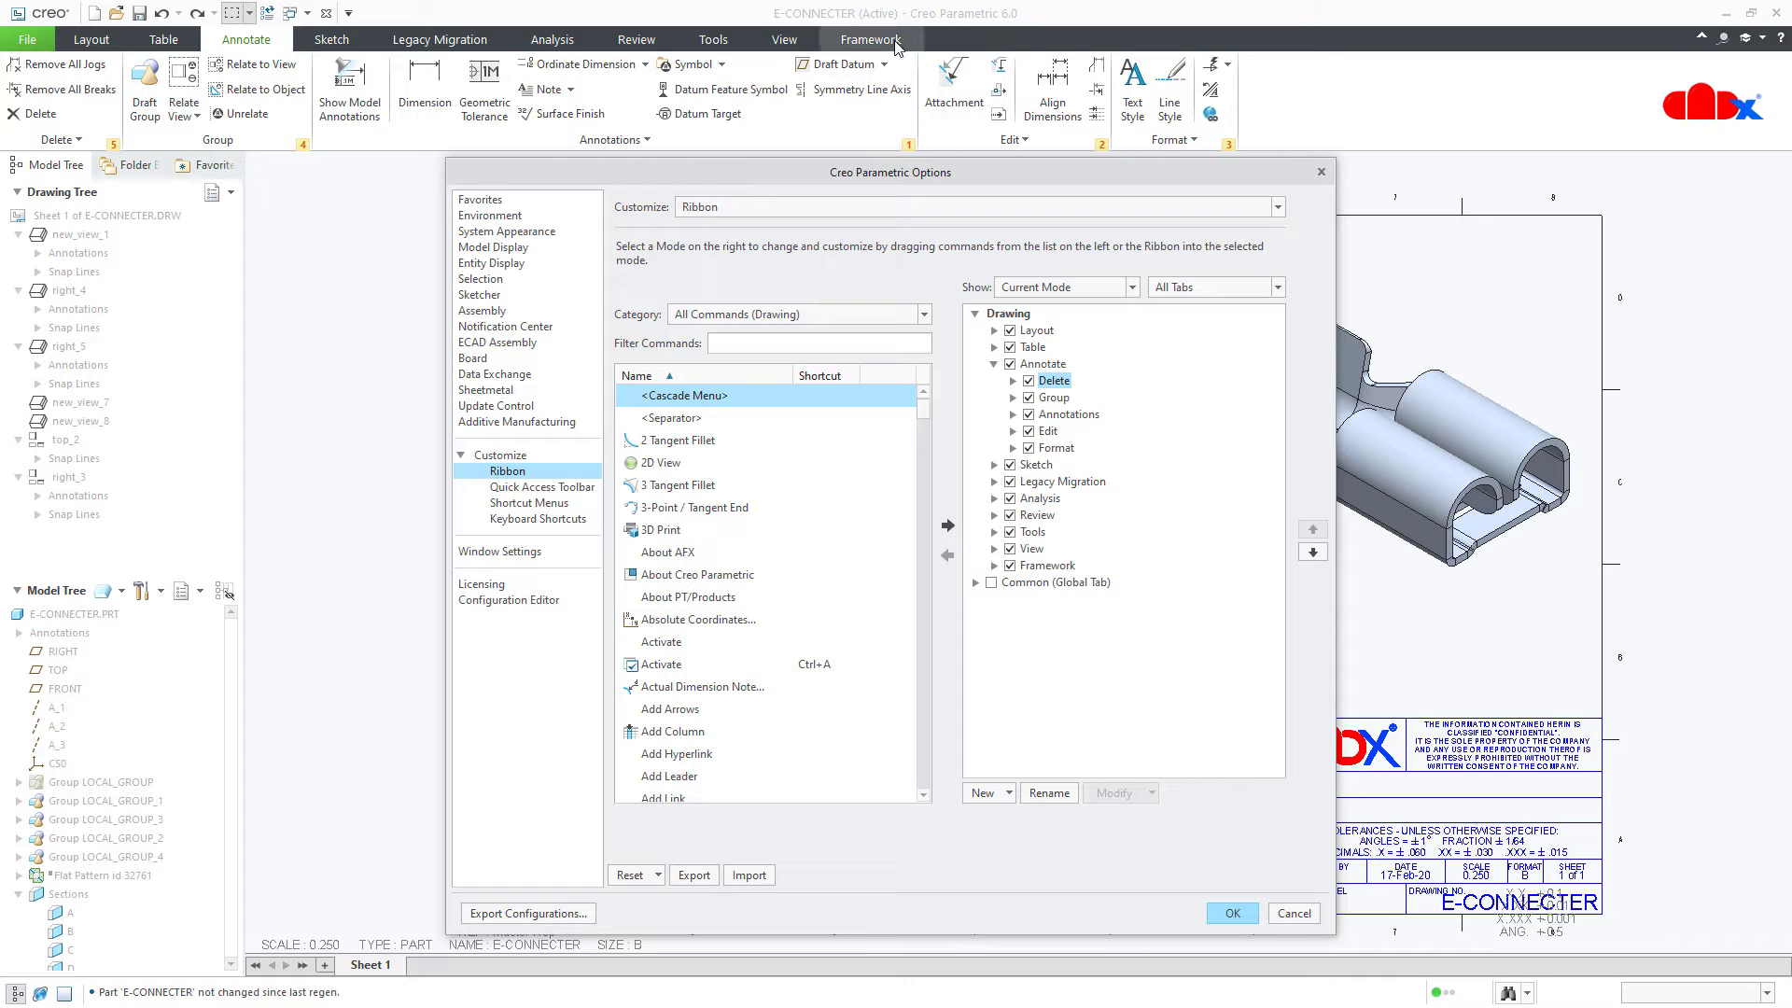
pyautogui.click(90, 40)
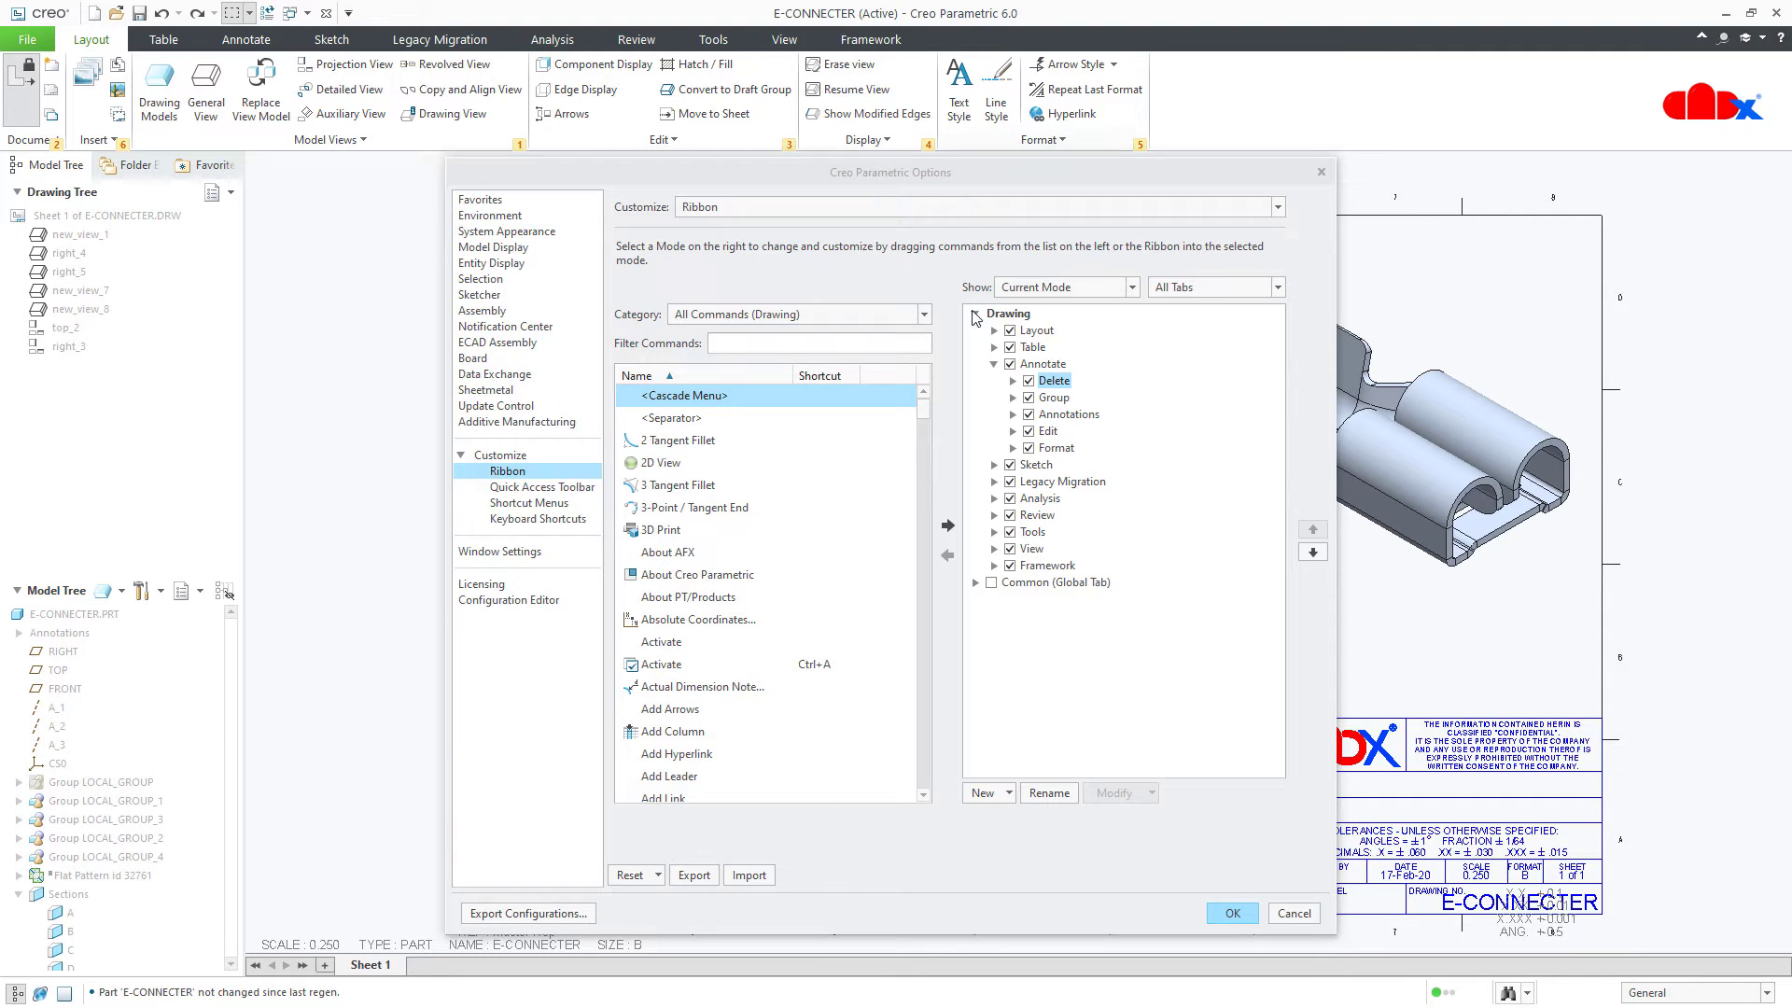
# Step: Create a New Tab (Custom) and move it down below Framework, ready for renaming
pyautogui.click(1007, 793)
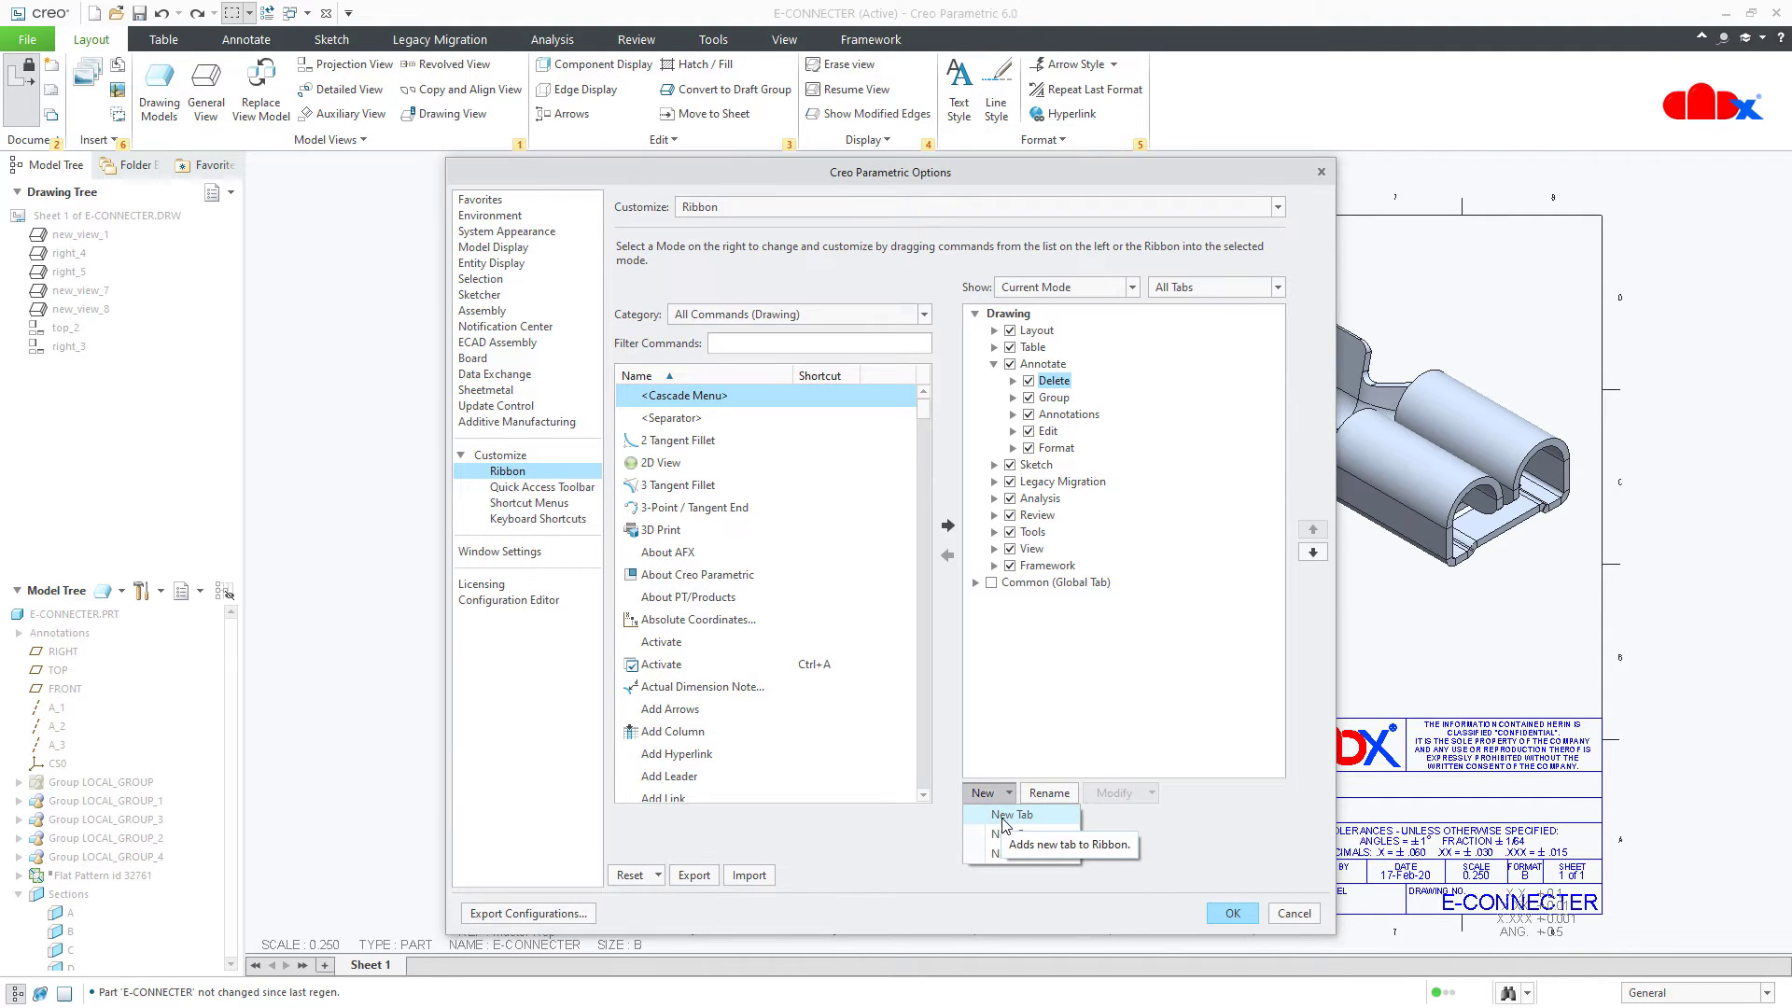
pyautogui.click(1003, 816)
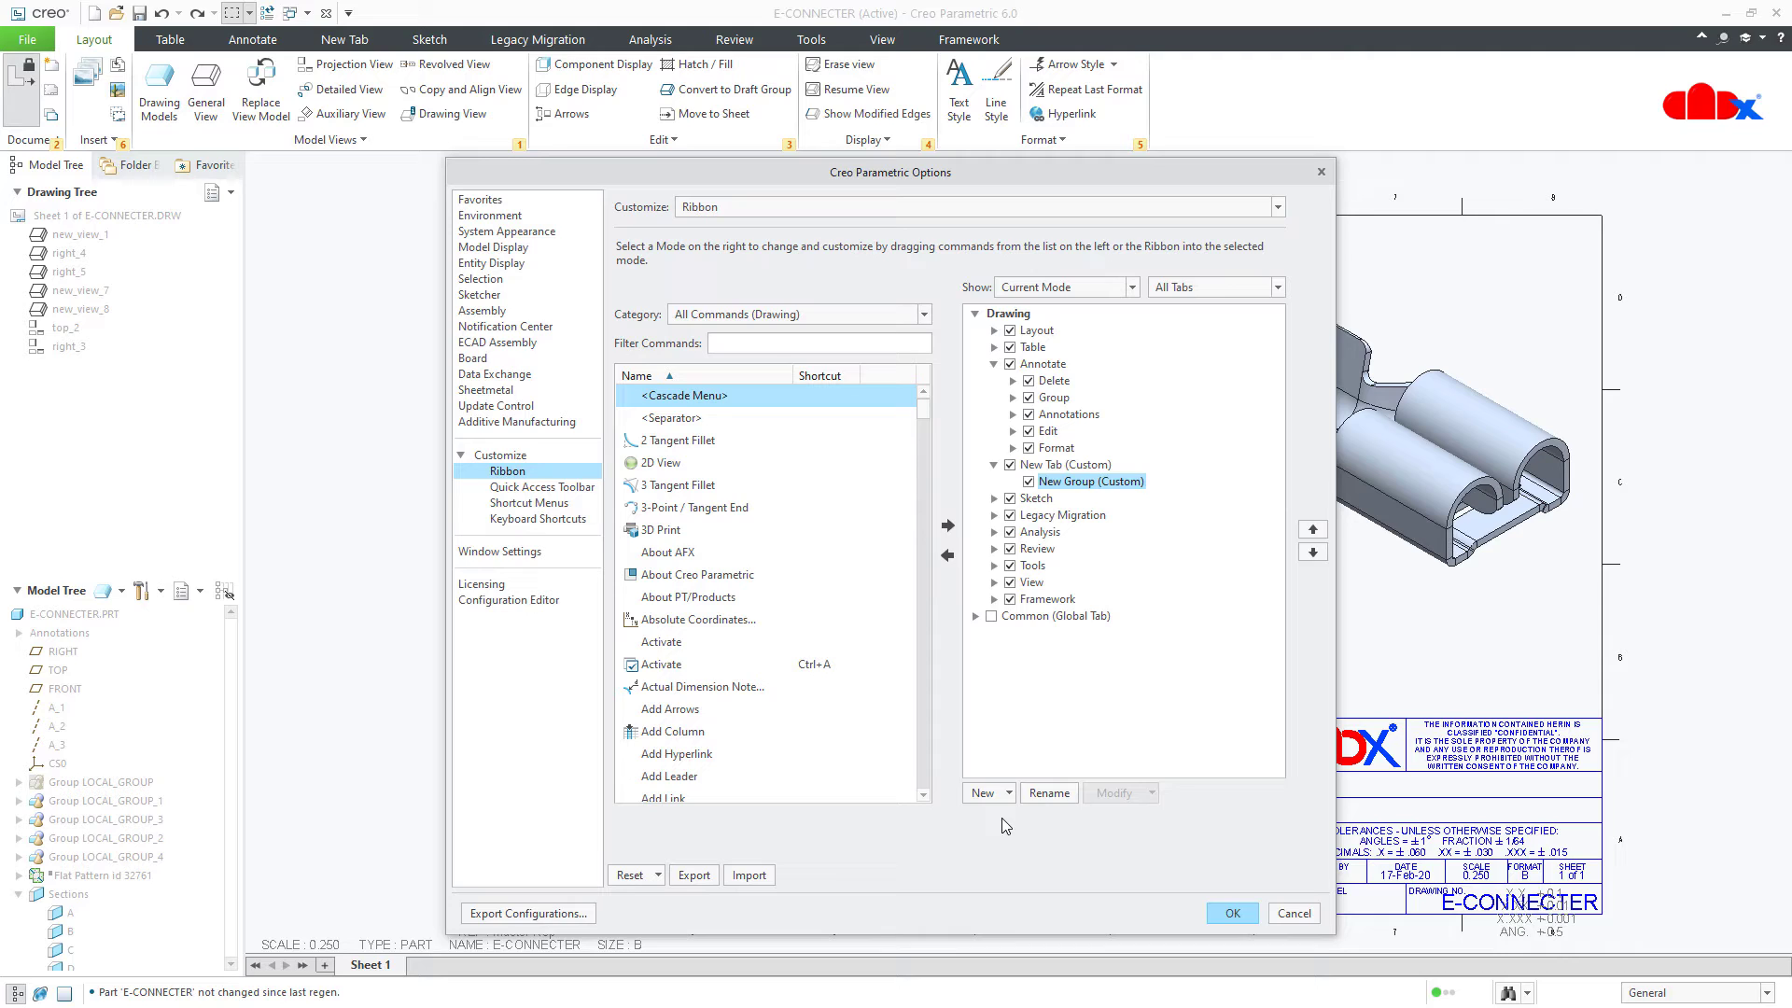
pyautogui.click(1026, 465)
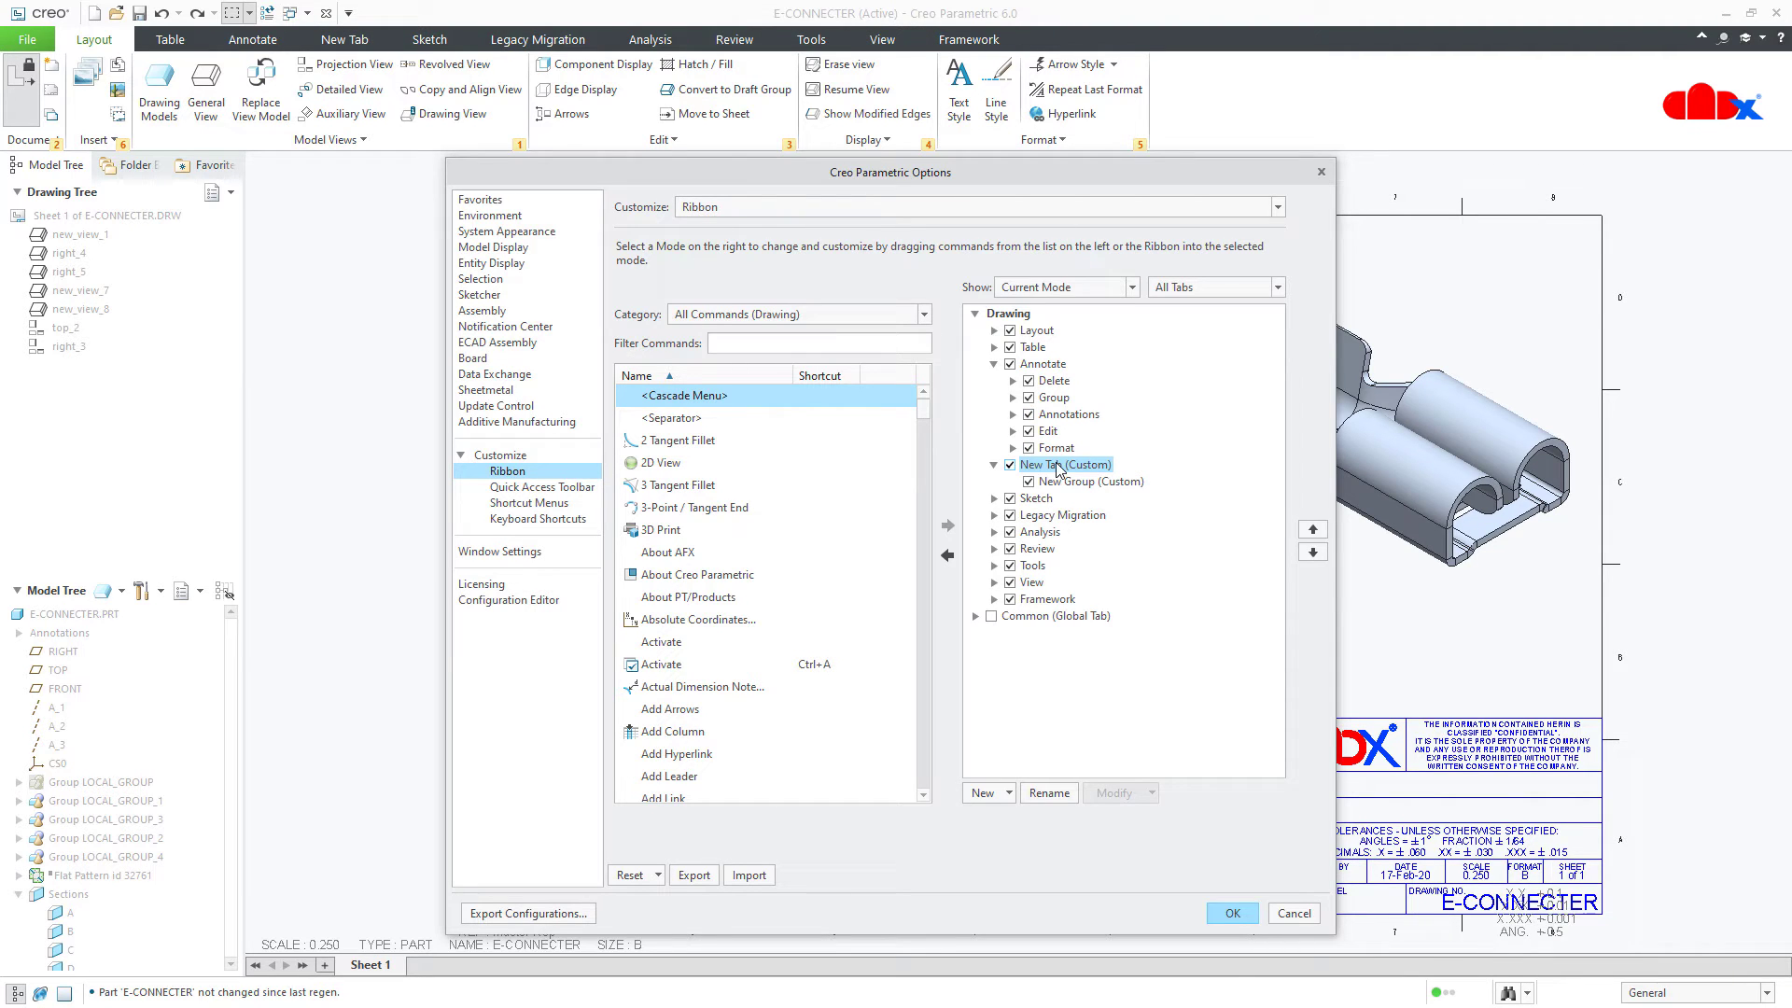
pyautogui.click(1313, 552)
pyautogui.click(1313, 552)
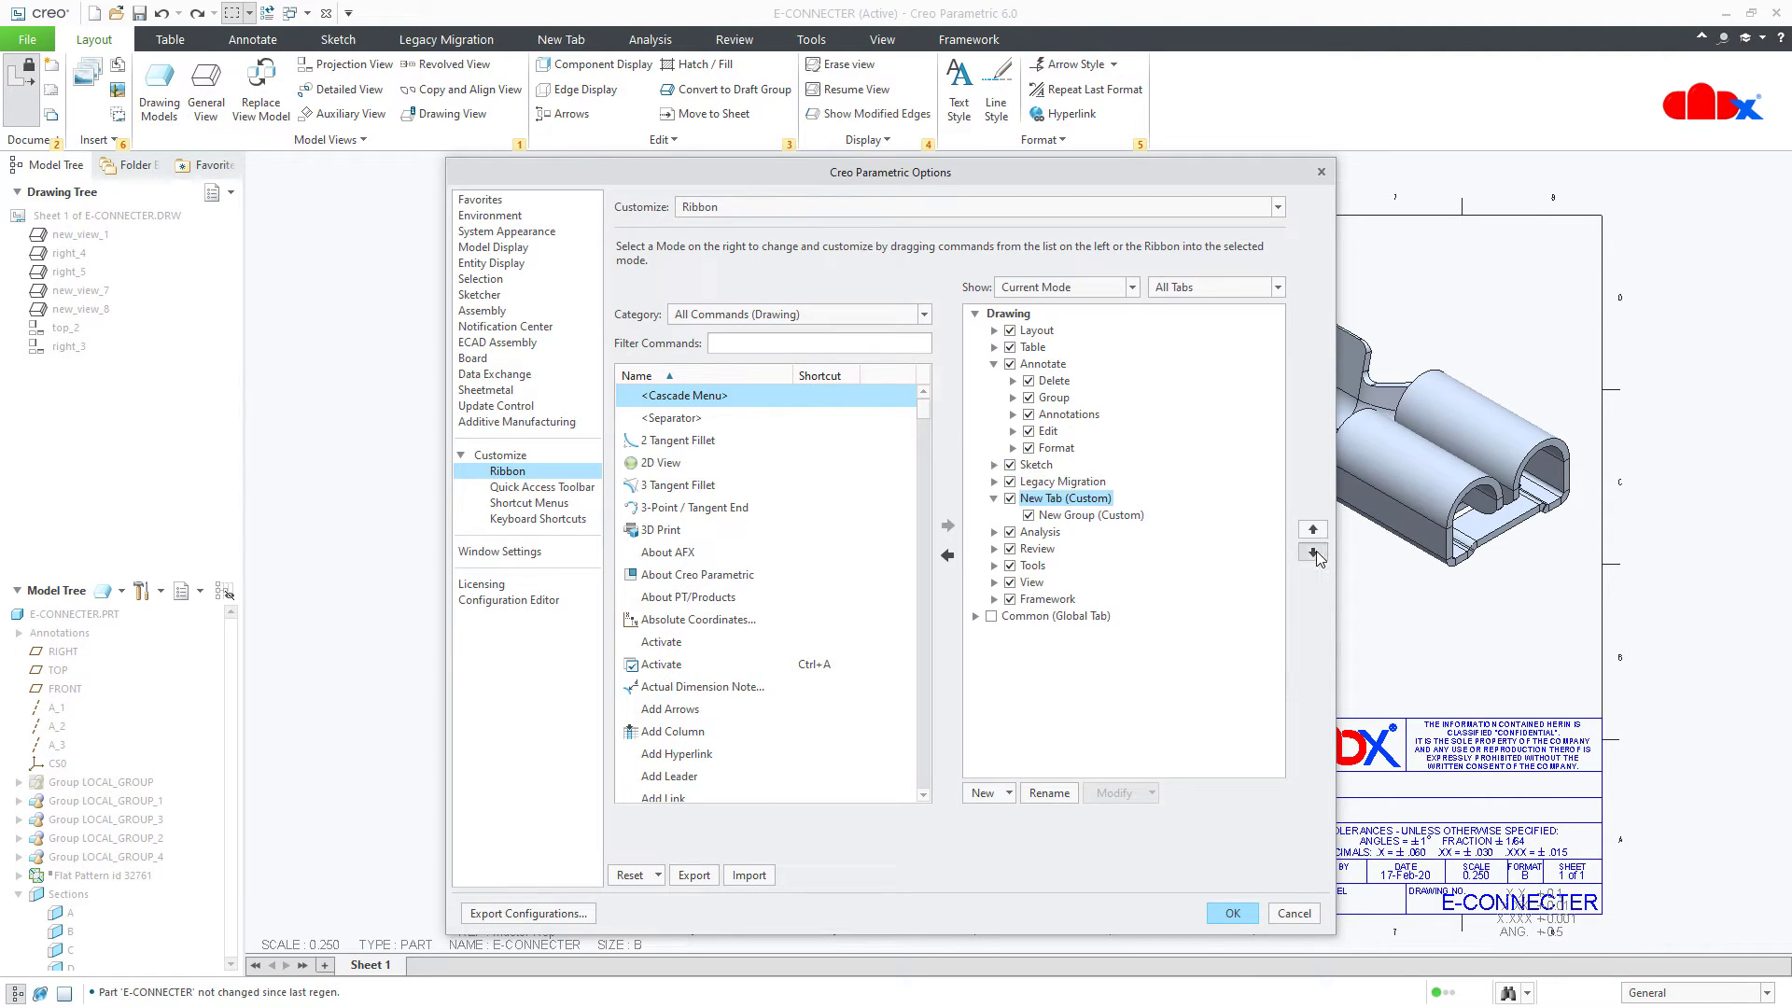
pyautogui.click(1313, 552)
pyautogui.click(1313, 552)
pyautogui.click(1313, 553)
pyautogui.click(1313, 552)
pyautogui.click(1313, 553)
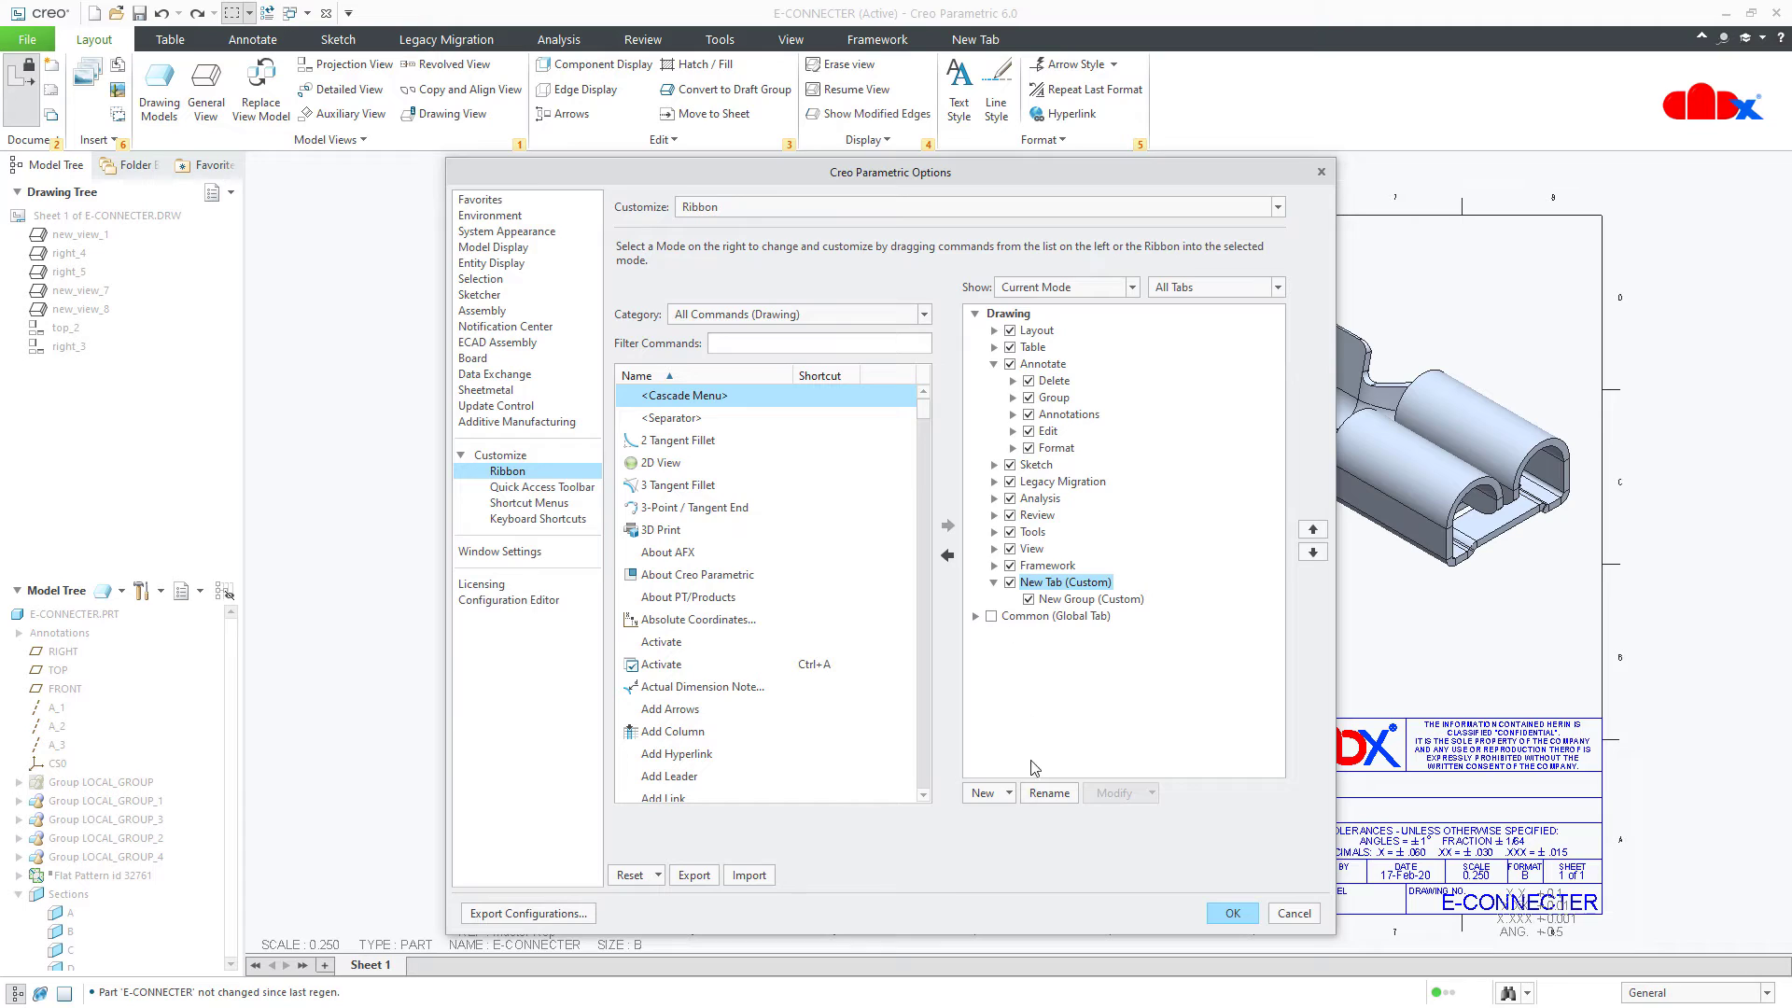
pyautogui.click(1045, 793)
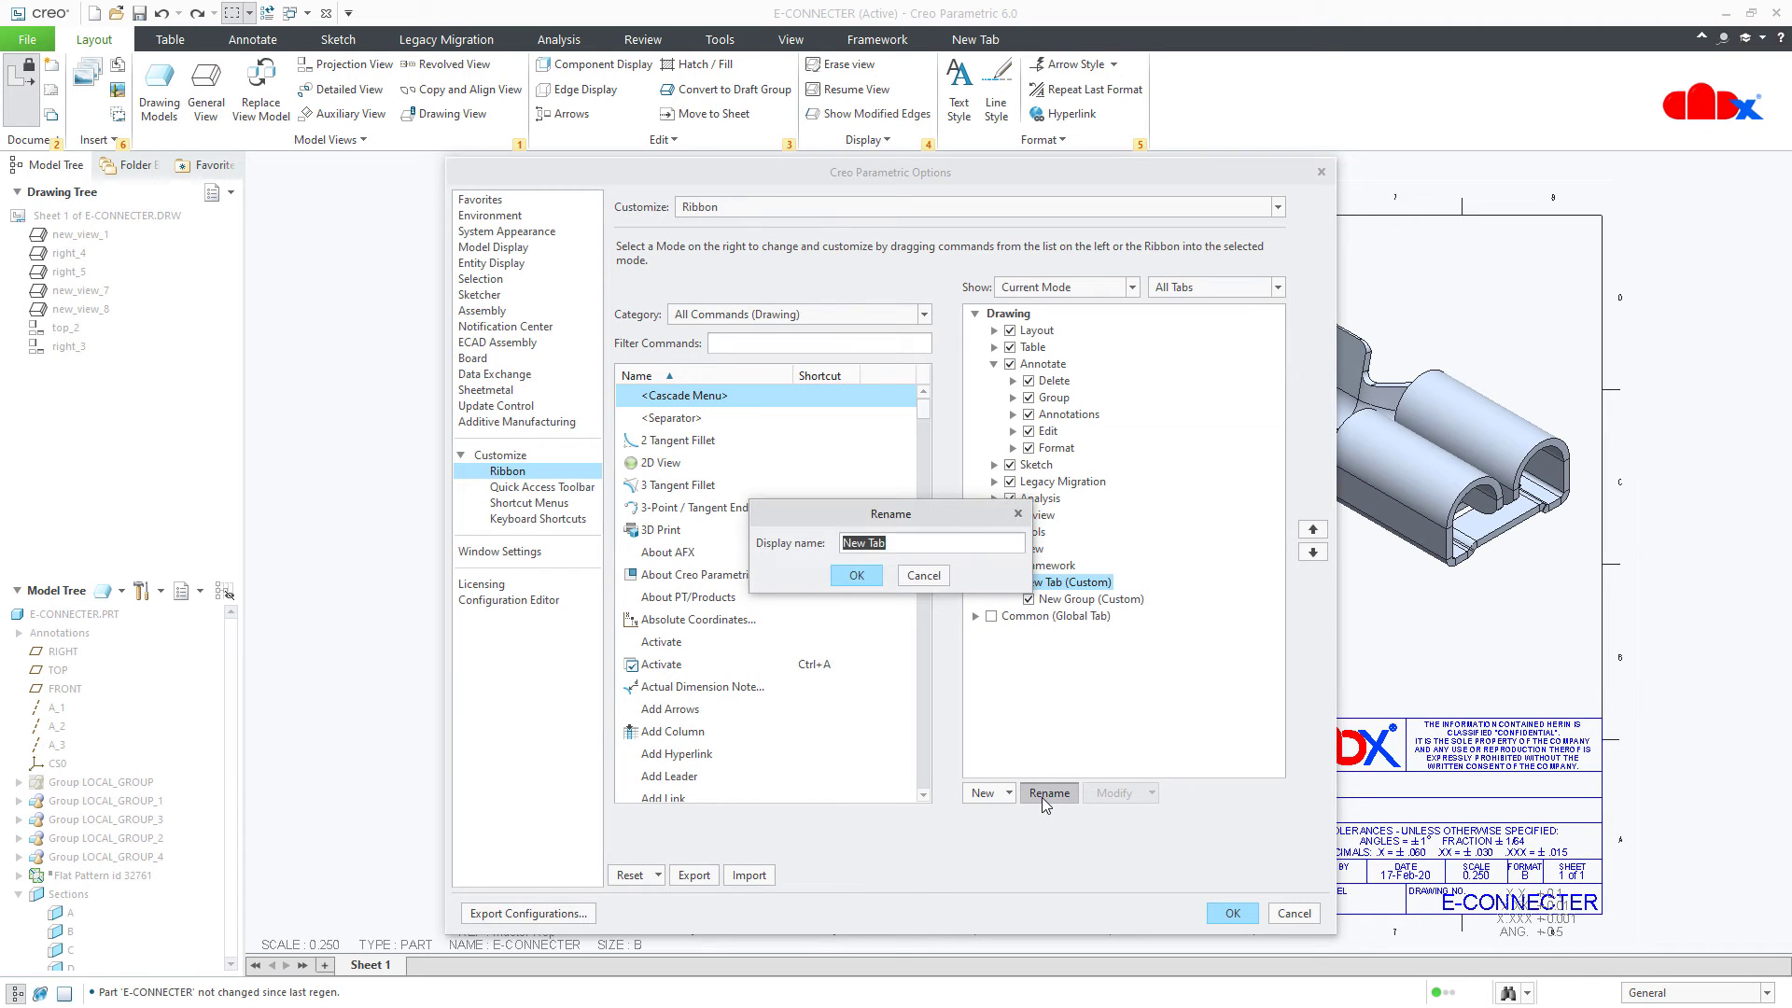
# Step: Name the custom tab 'common' and view it at the end of the ribbon
pyautogui.write('common')
pyautogui.click(857, 575)
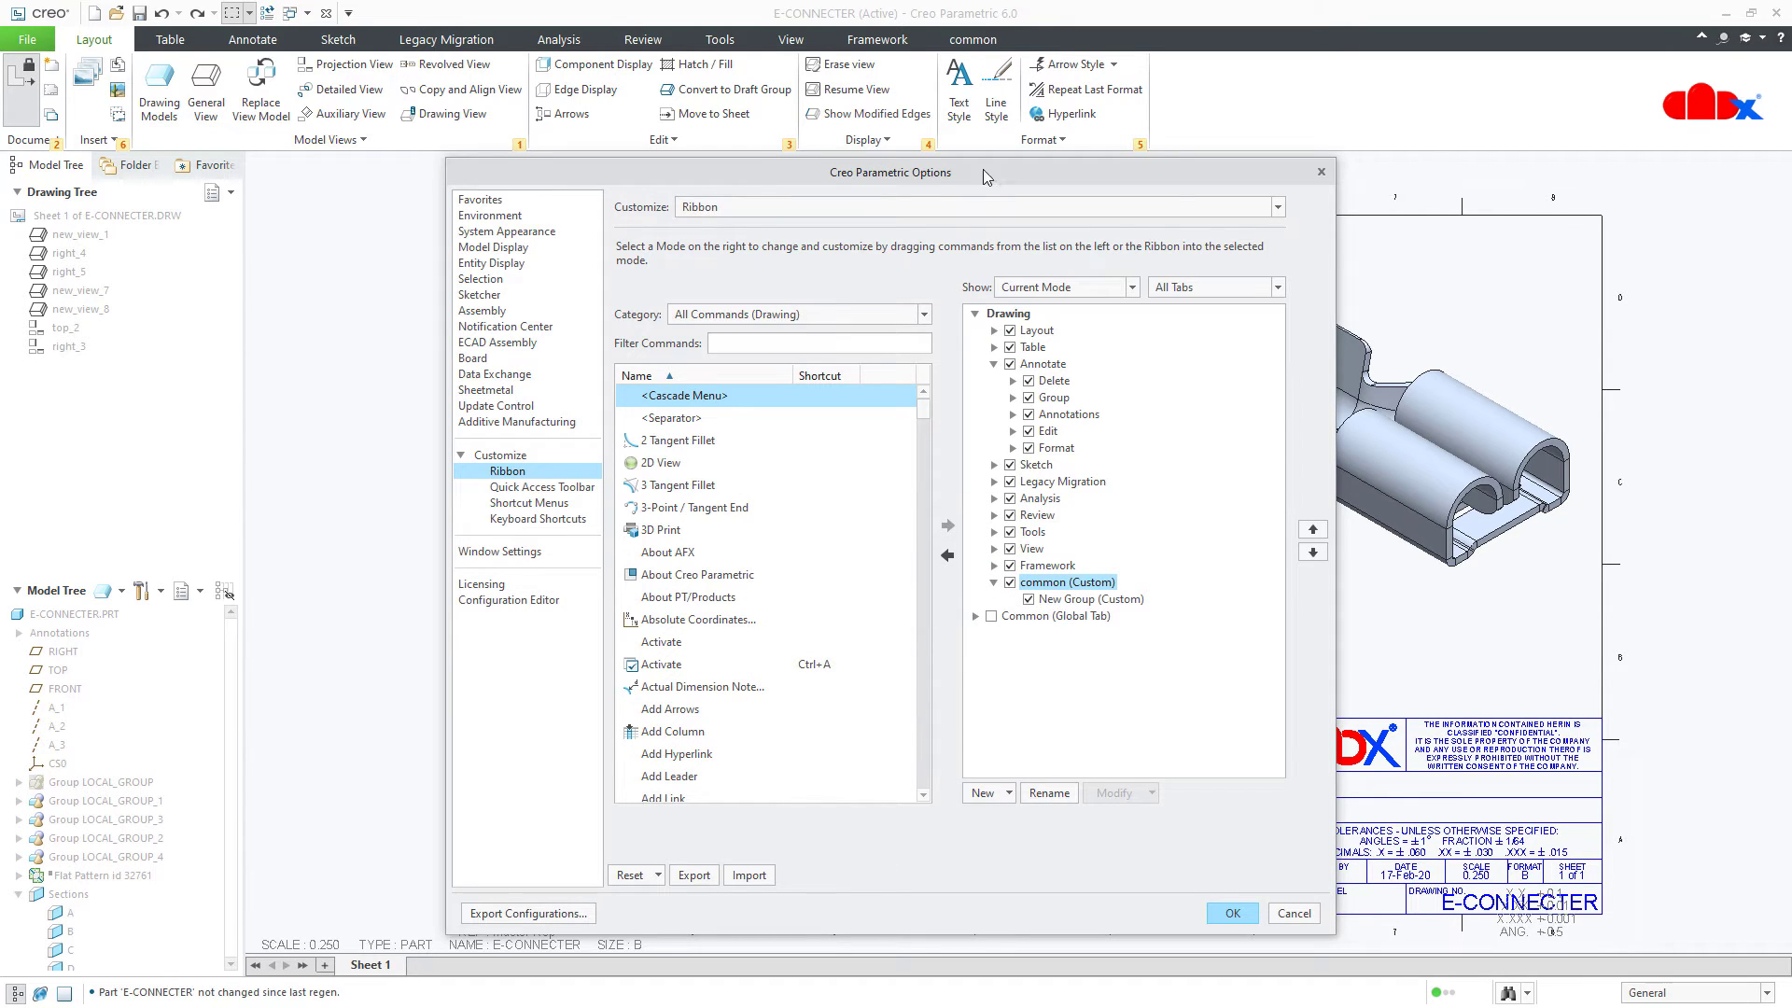
pyautogui.click(982, 40)
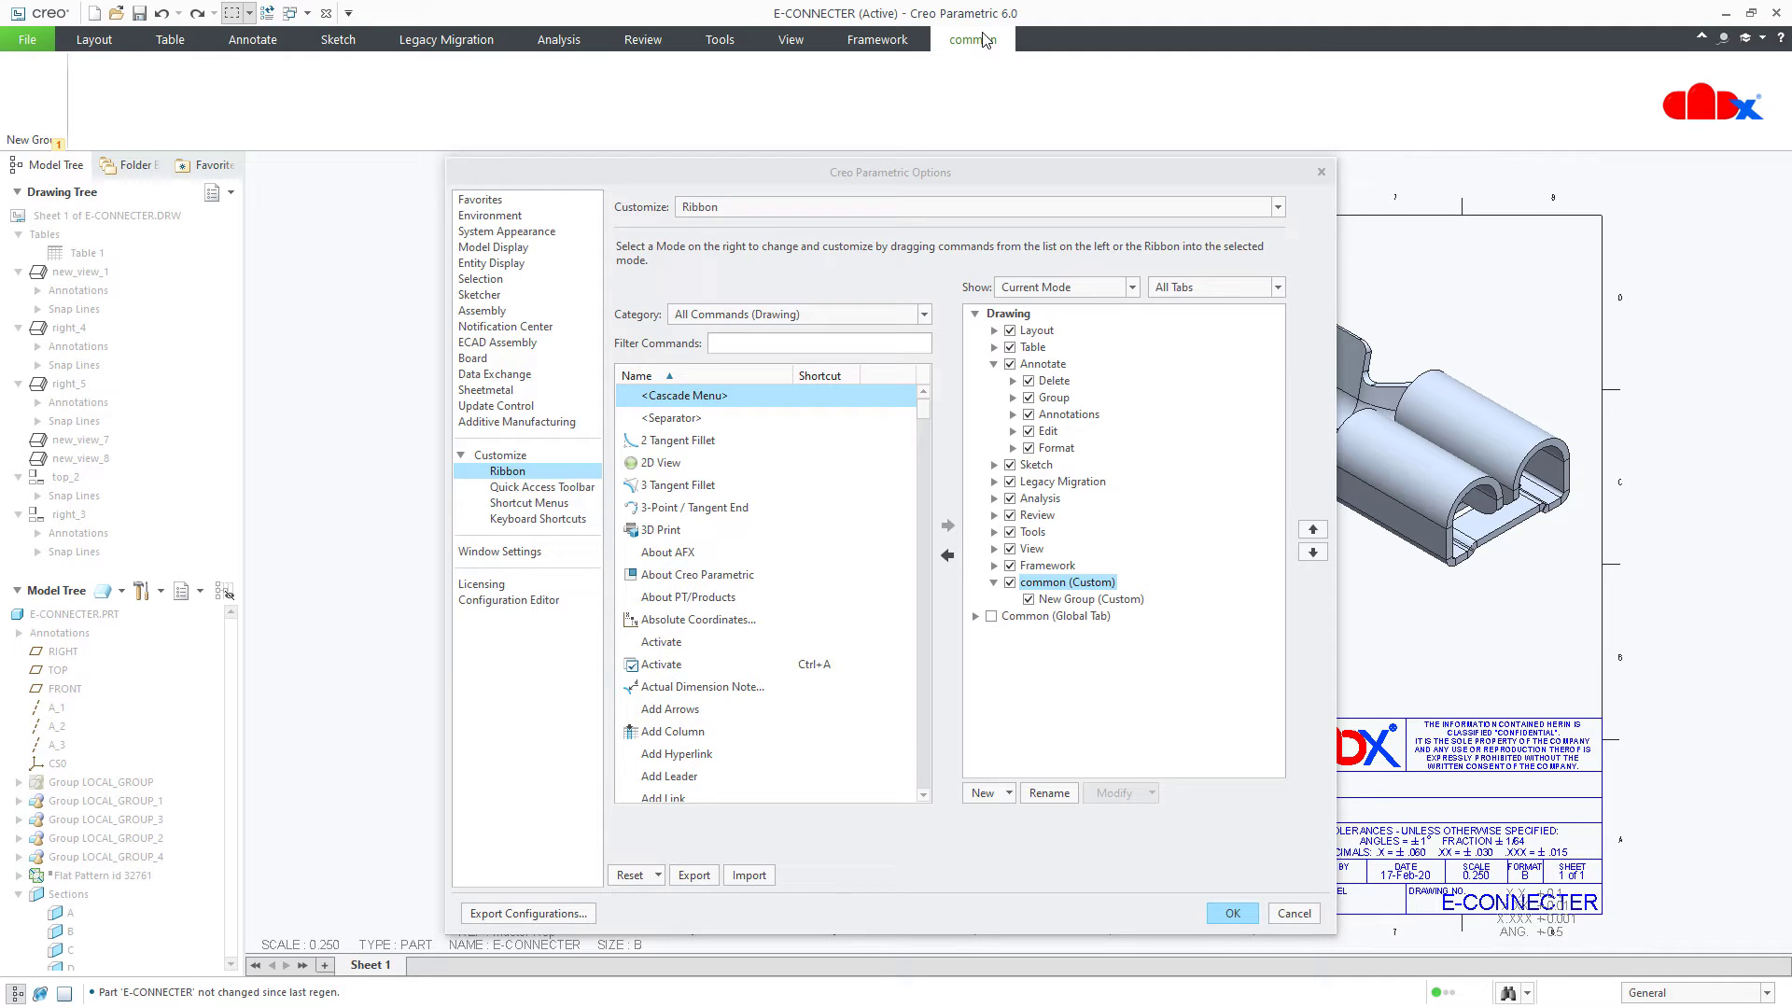
# Step: Remove the common (Custom) tab, glance at Annotate, and select Layout in the ribbon tree
pyautogui.rightClick(1055, 582)
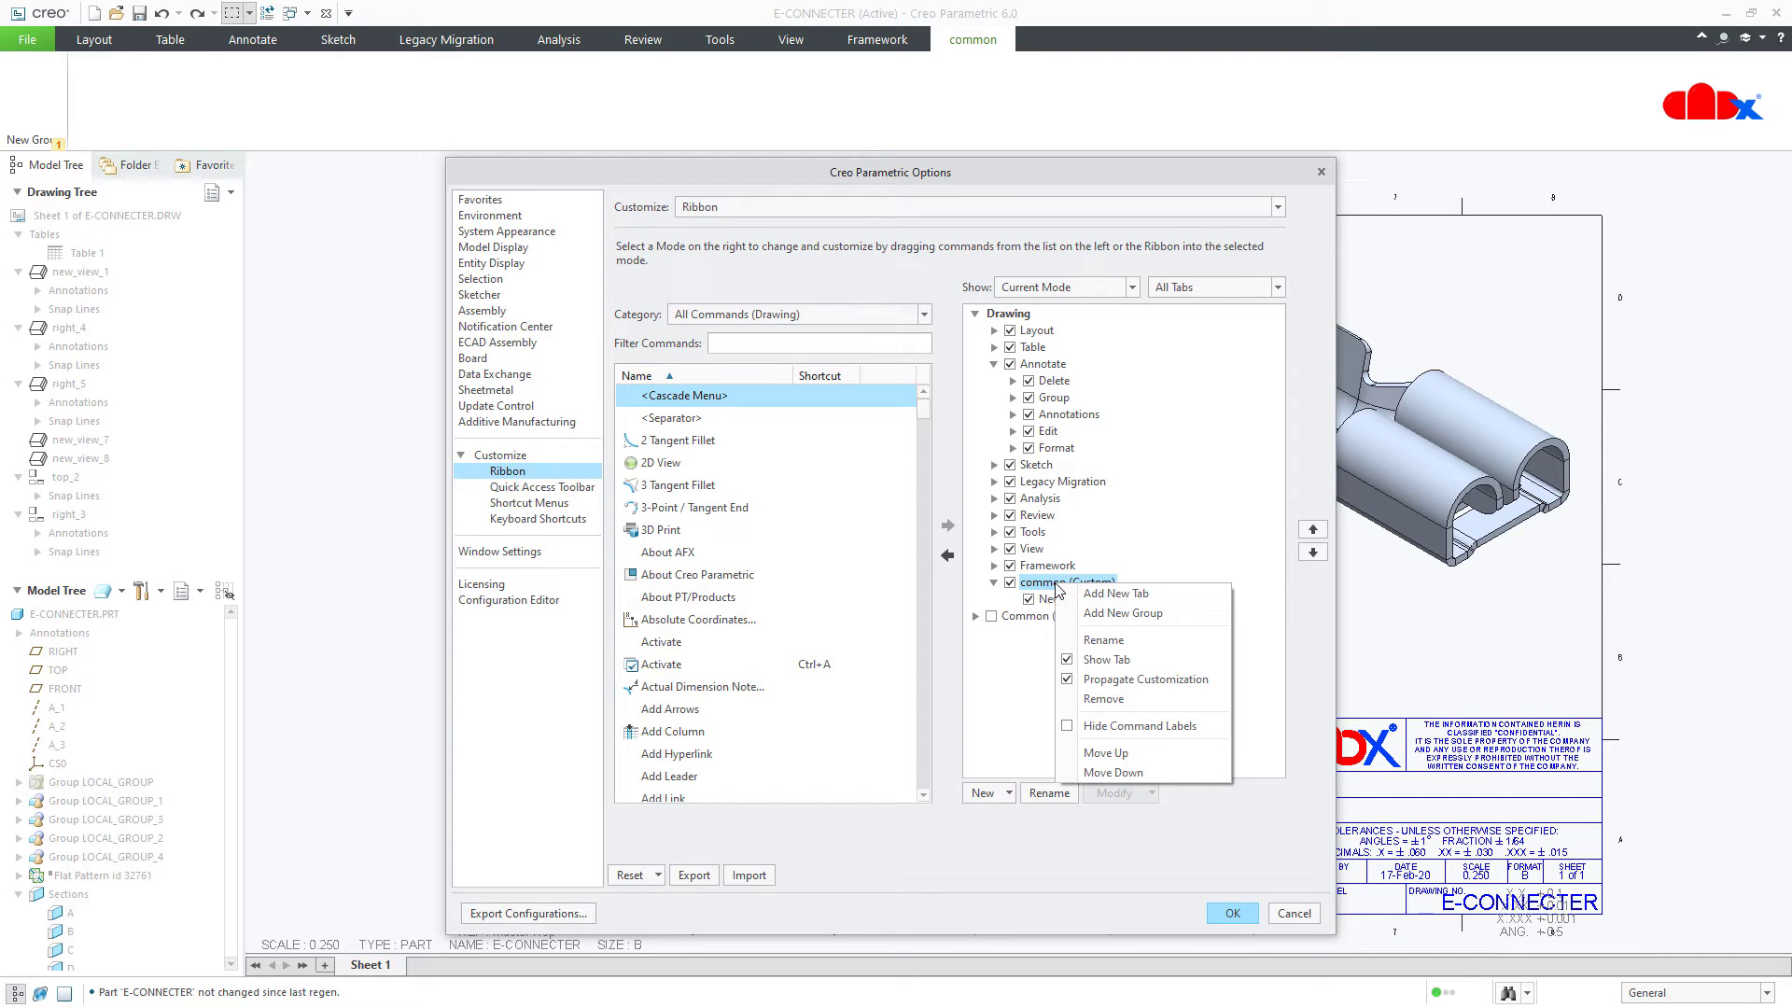
pyautogui.click(1103, 699)
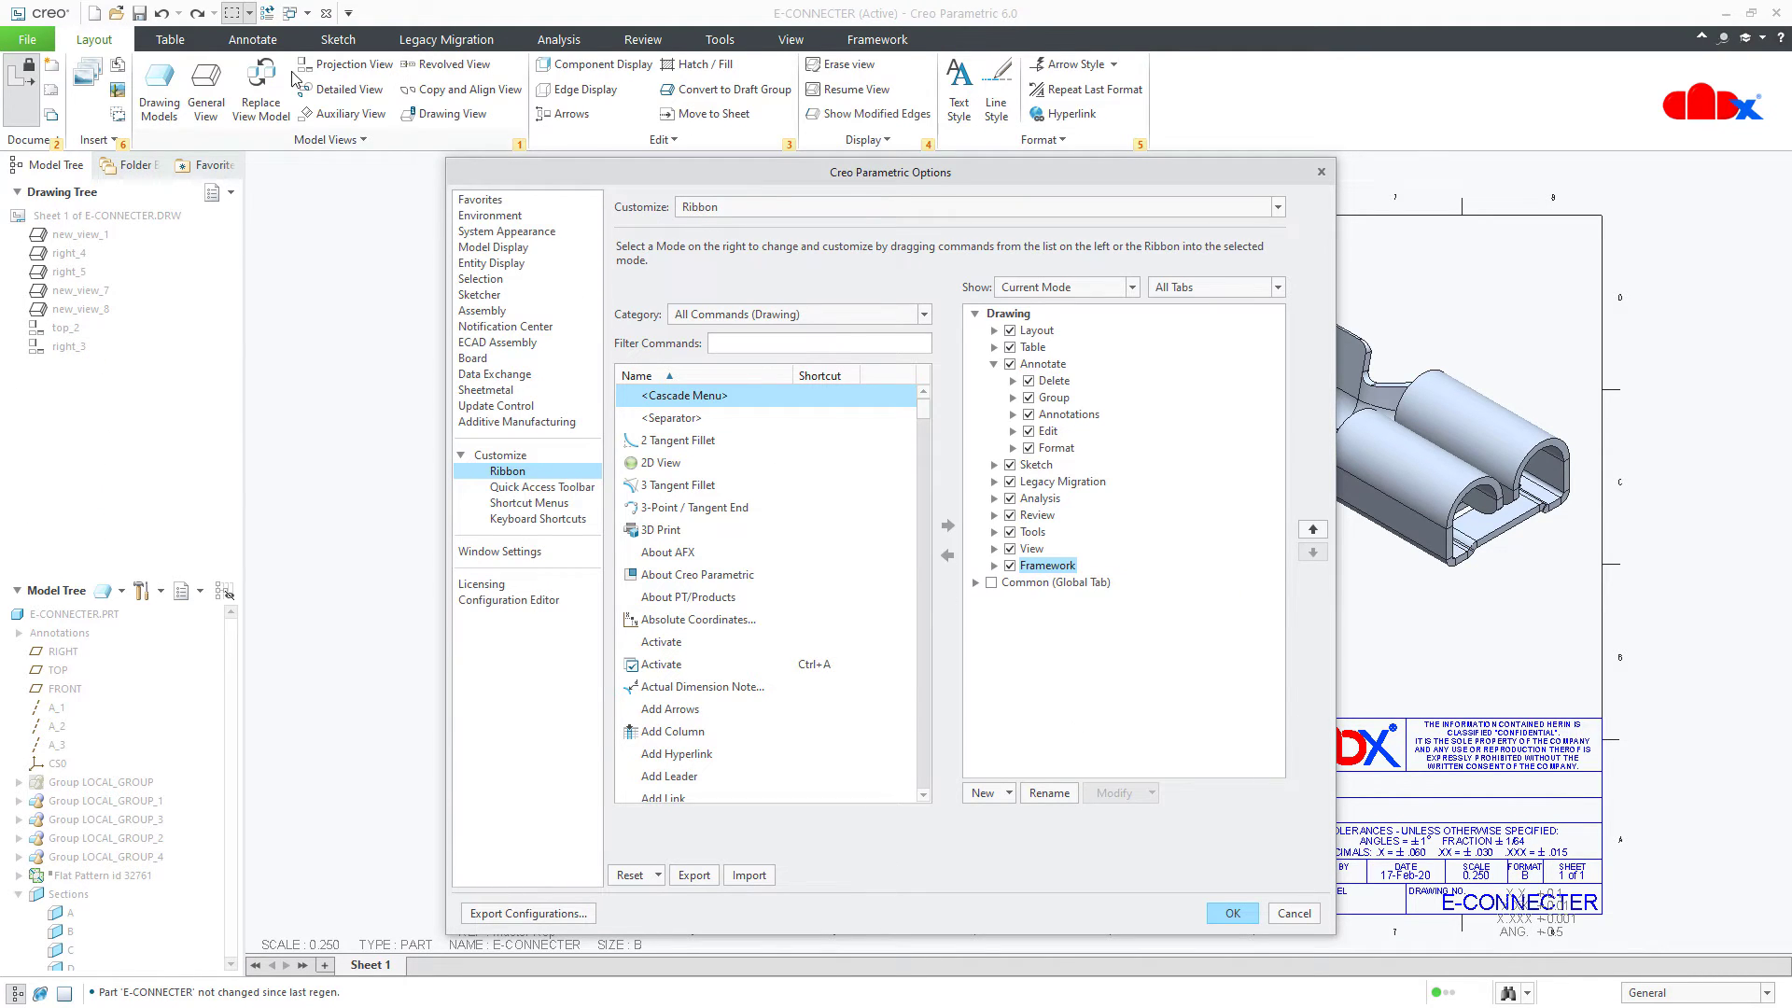
pyautogui.click(253, 39)
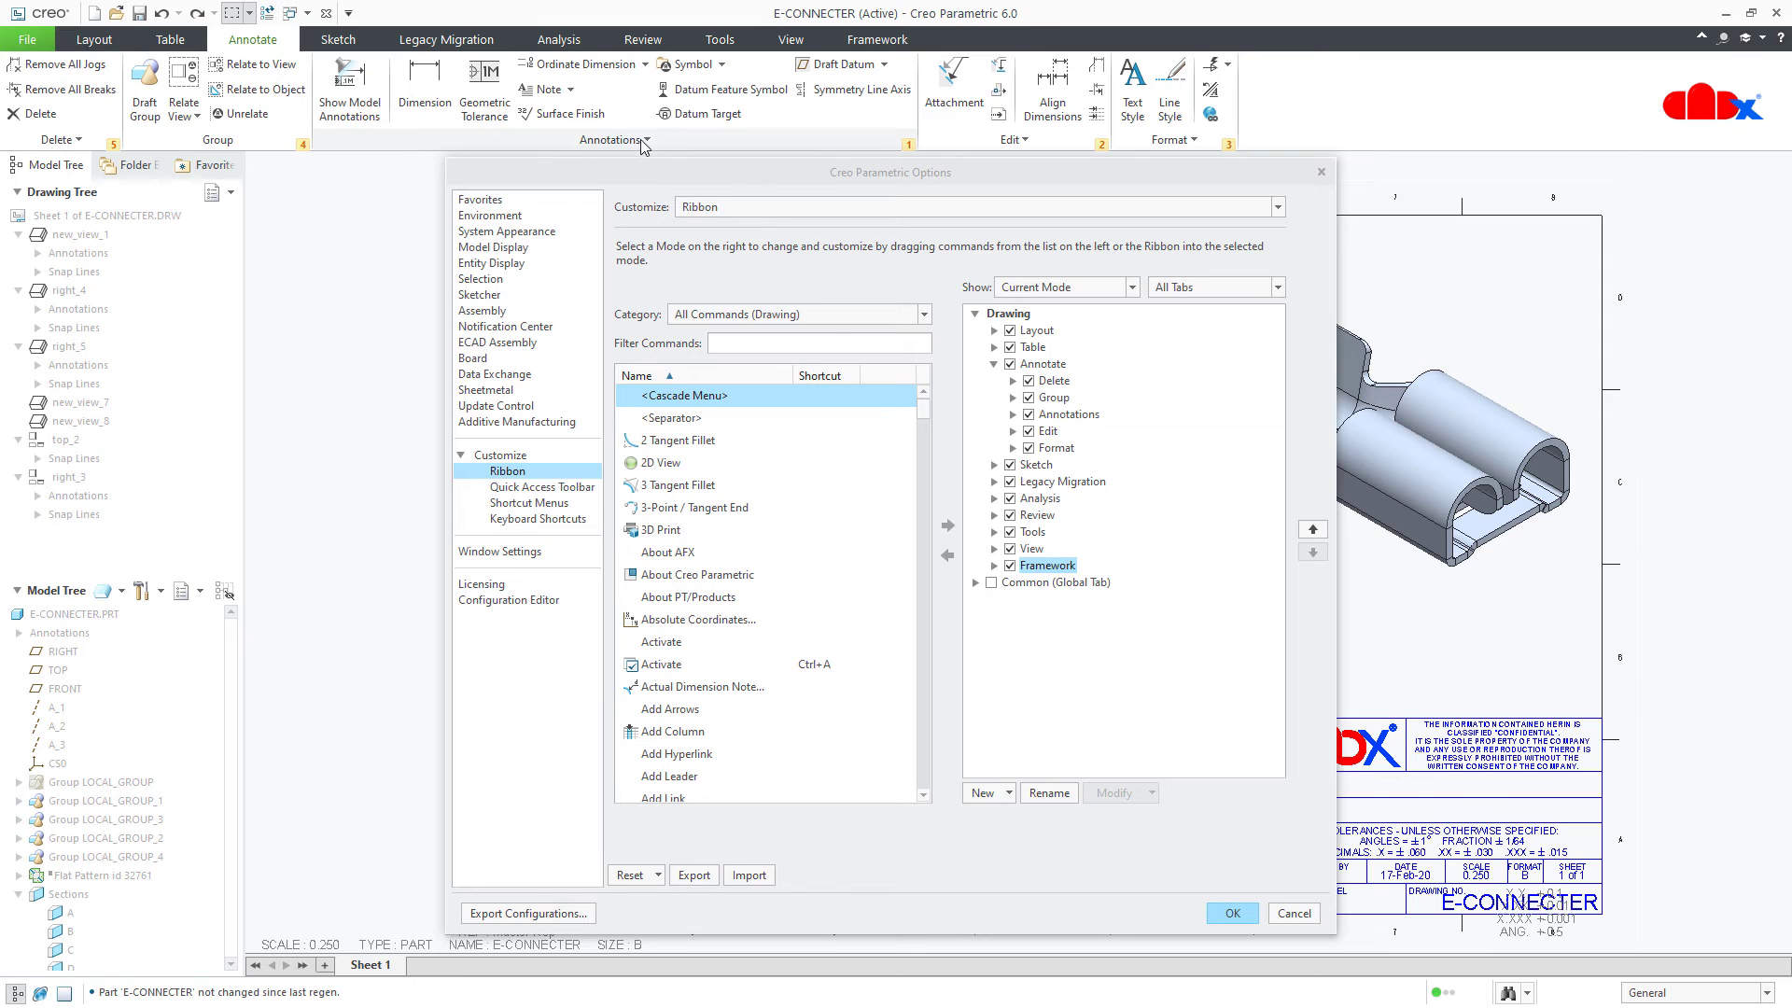
pyautogui.click(92, 39)
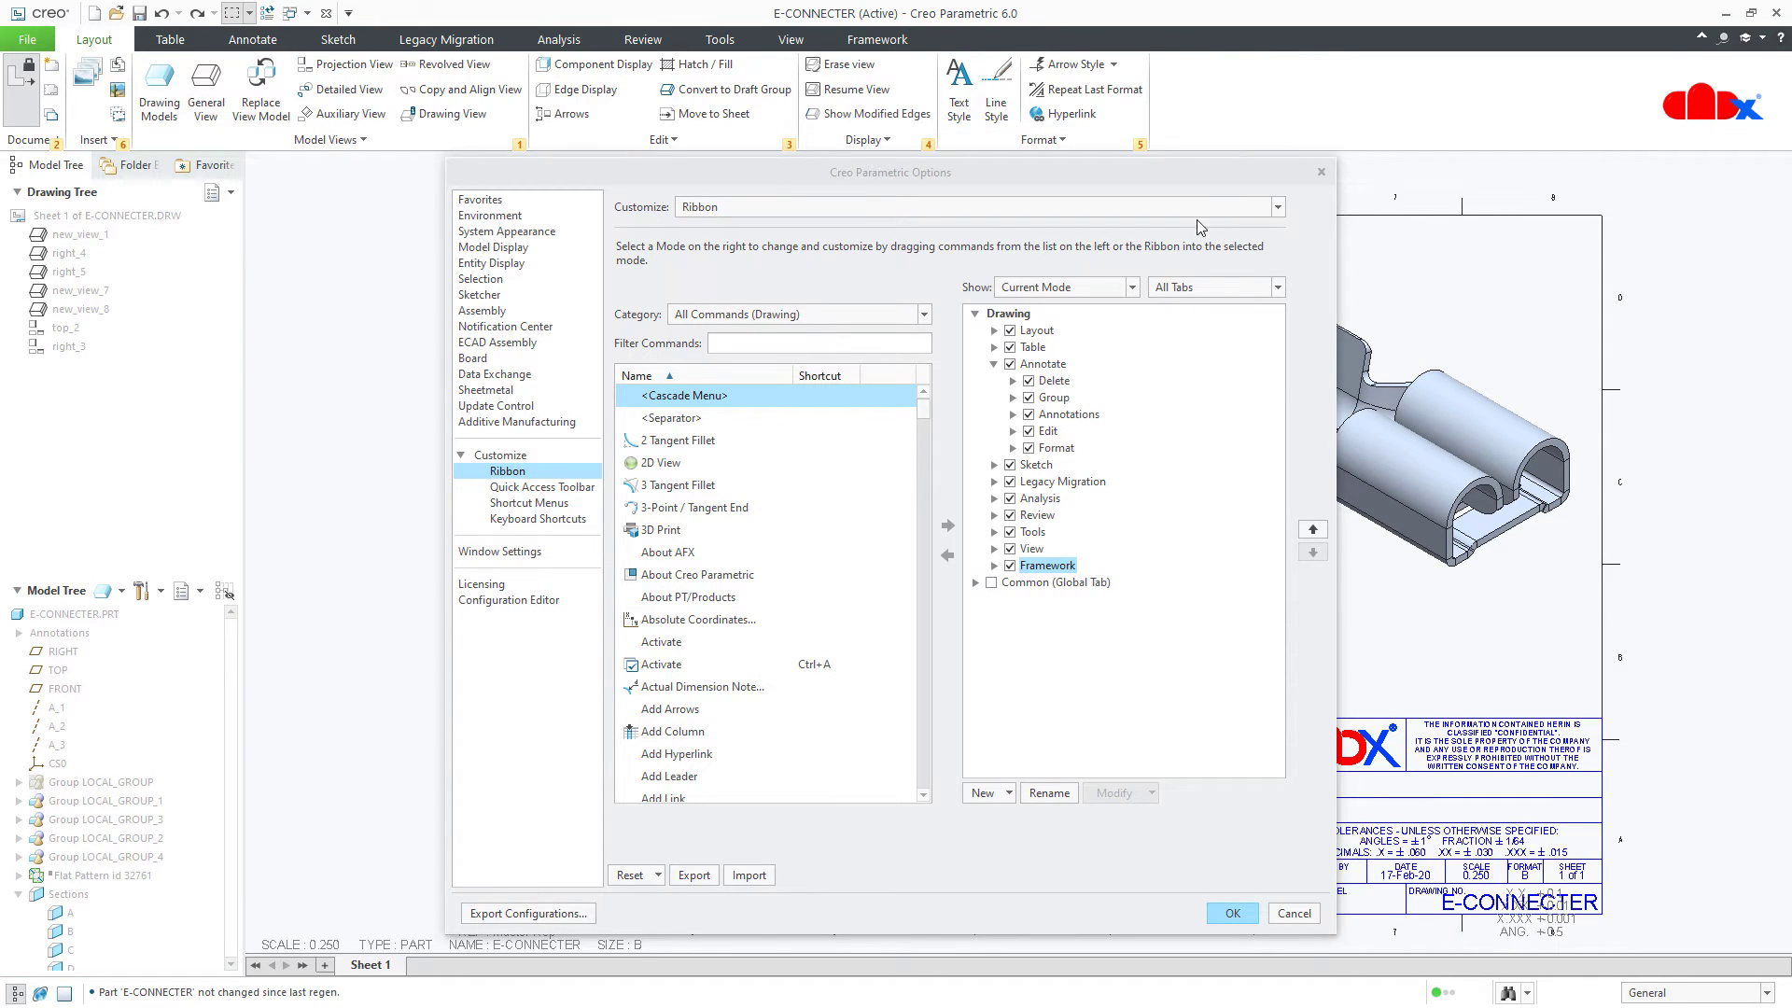
pyautogui.click(1051, 332)
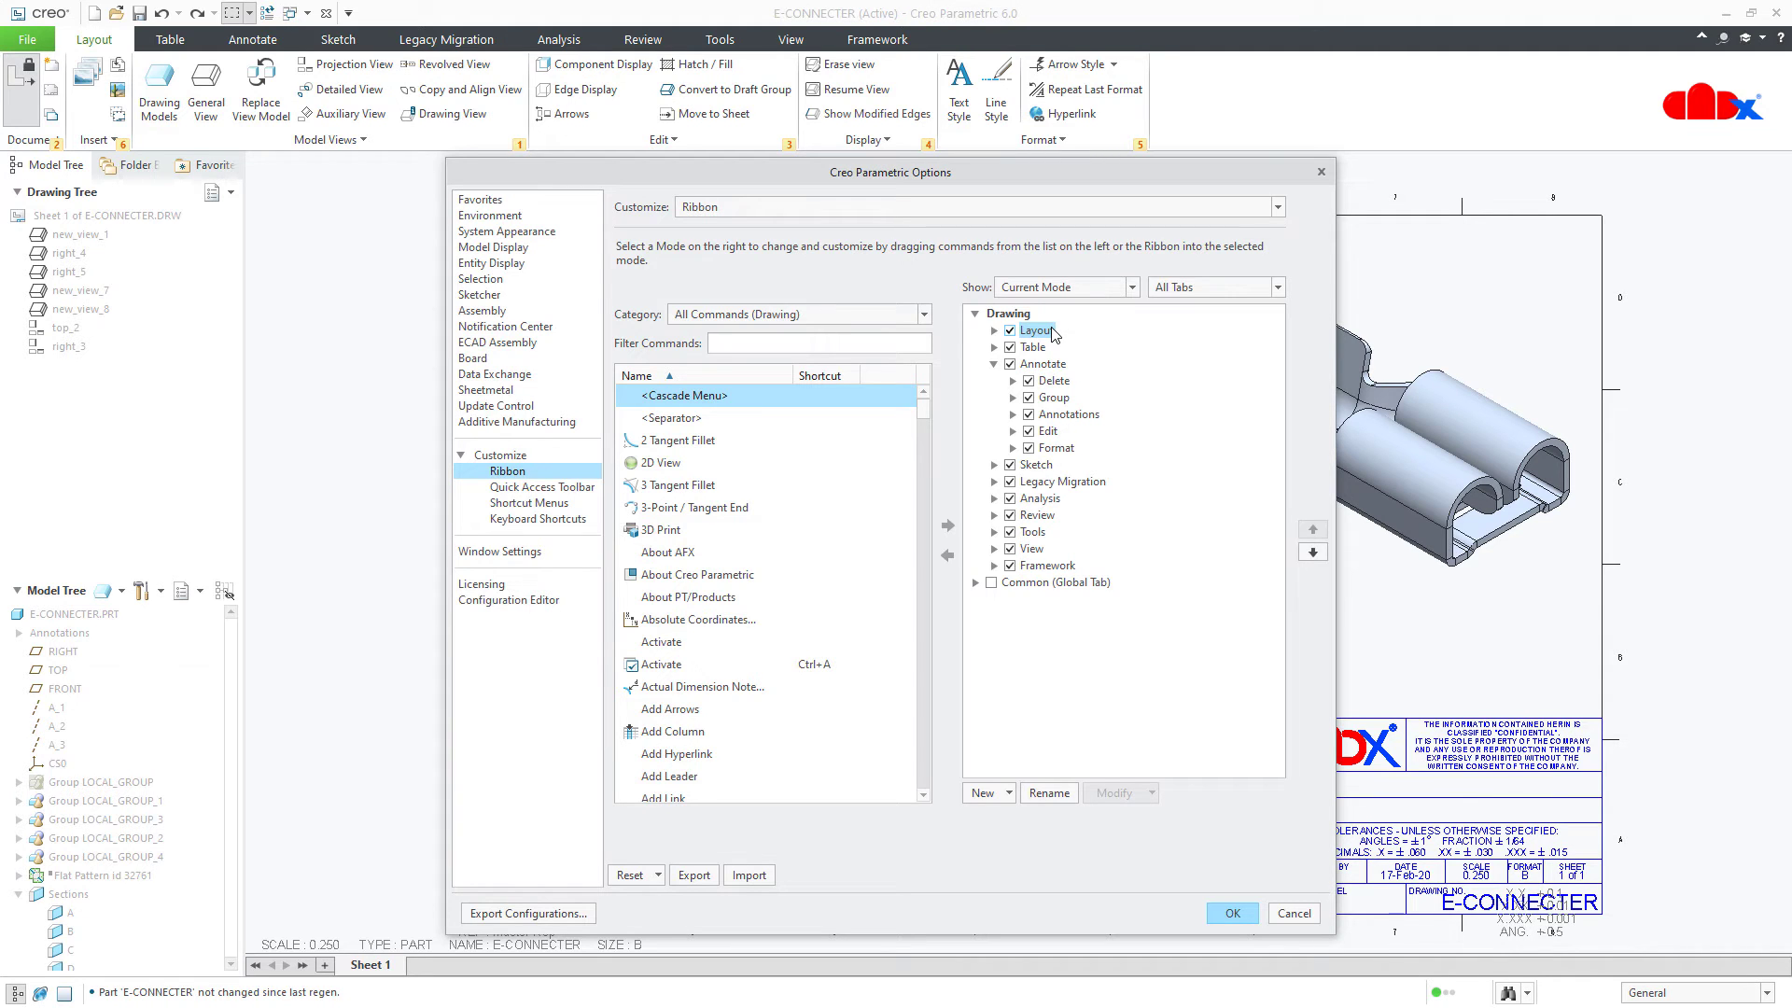
# Step: Add the Annotate tab's Annotations group to the Layout tab
pyautogui.click(877, 315)
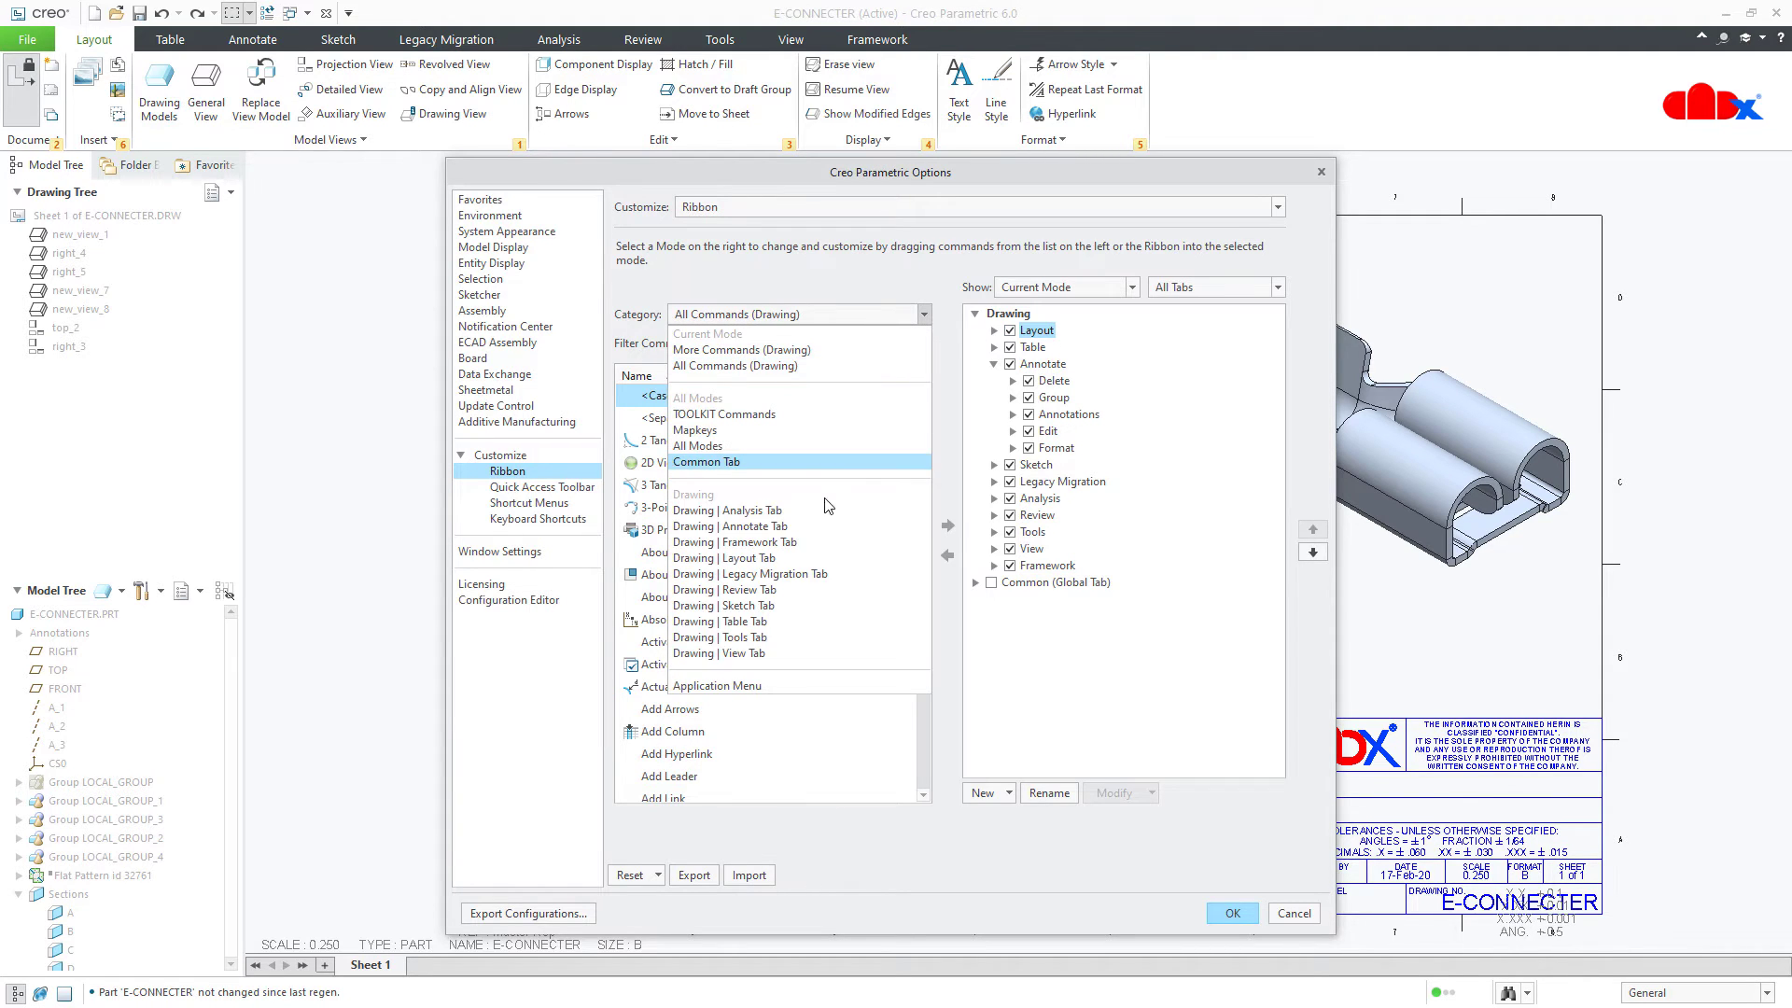
pyautogui.click(821, 530)
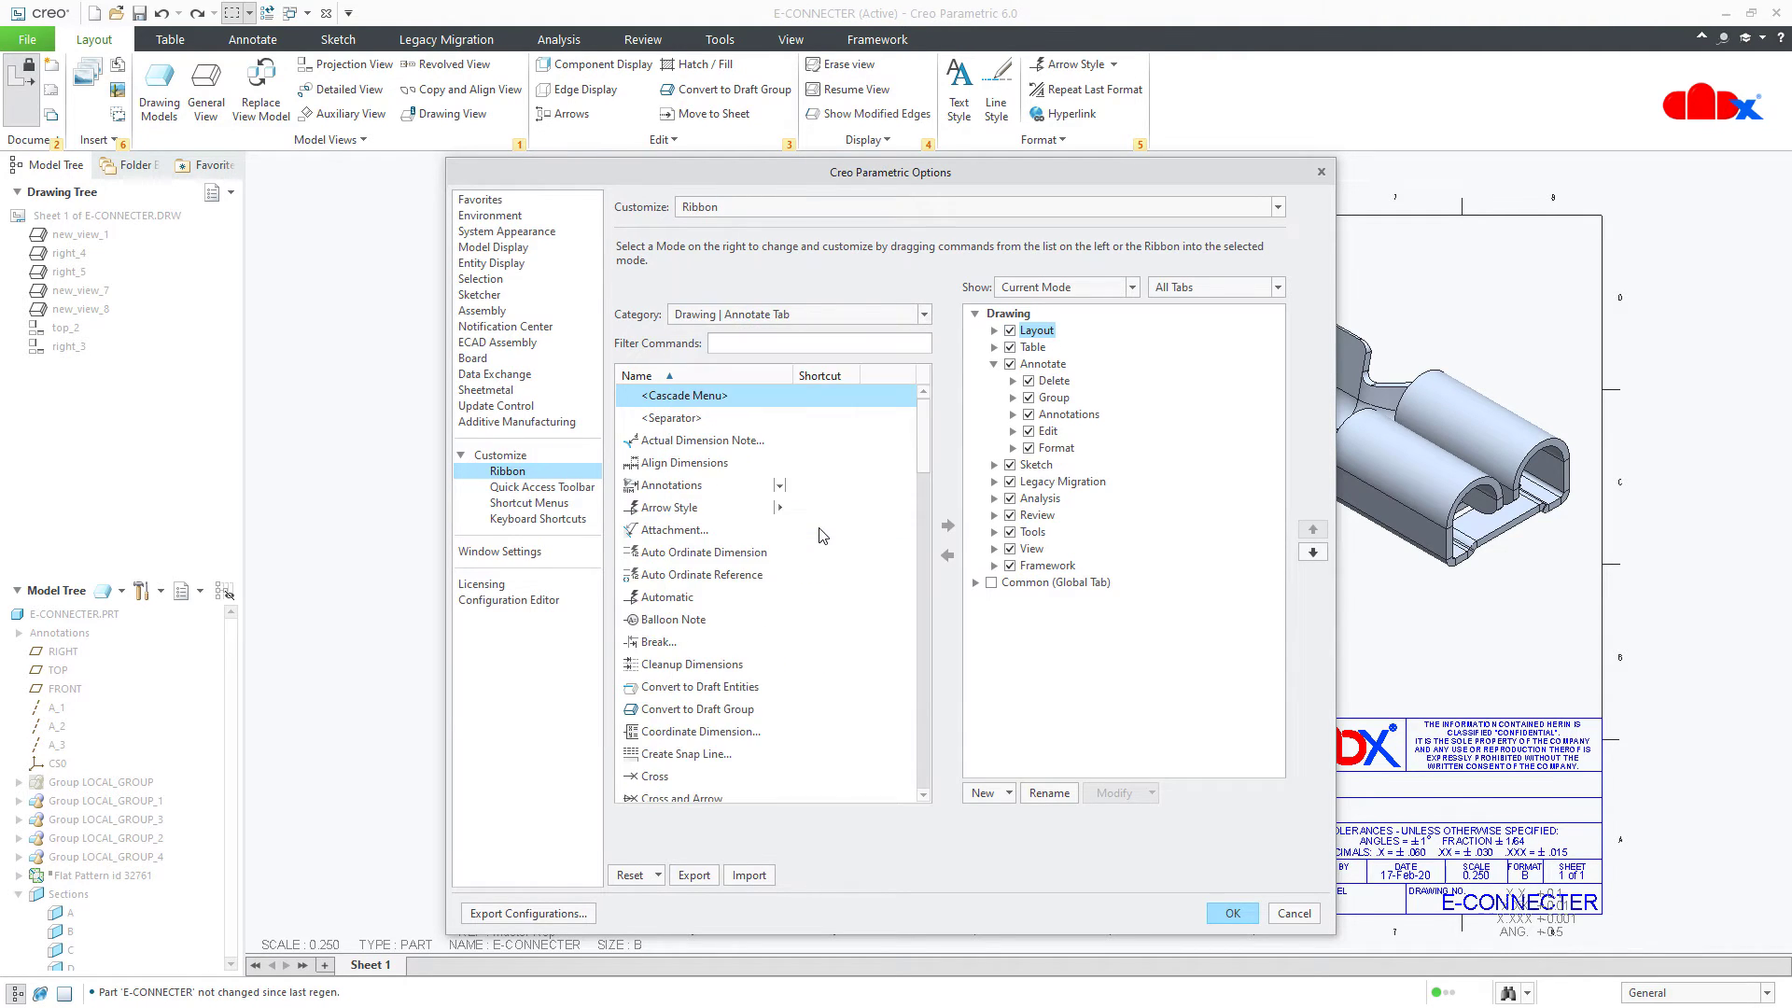
pyautogui.click(652, 487)
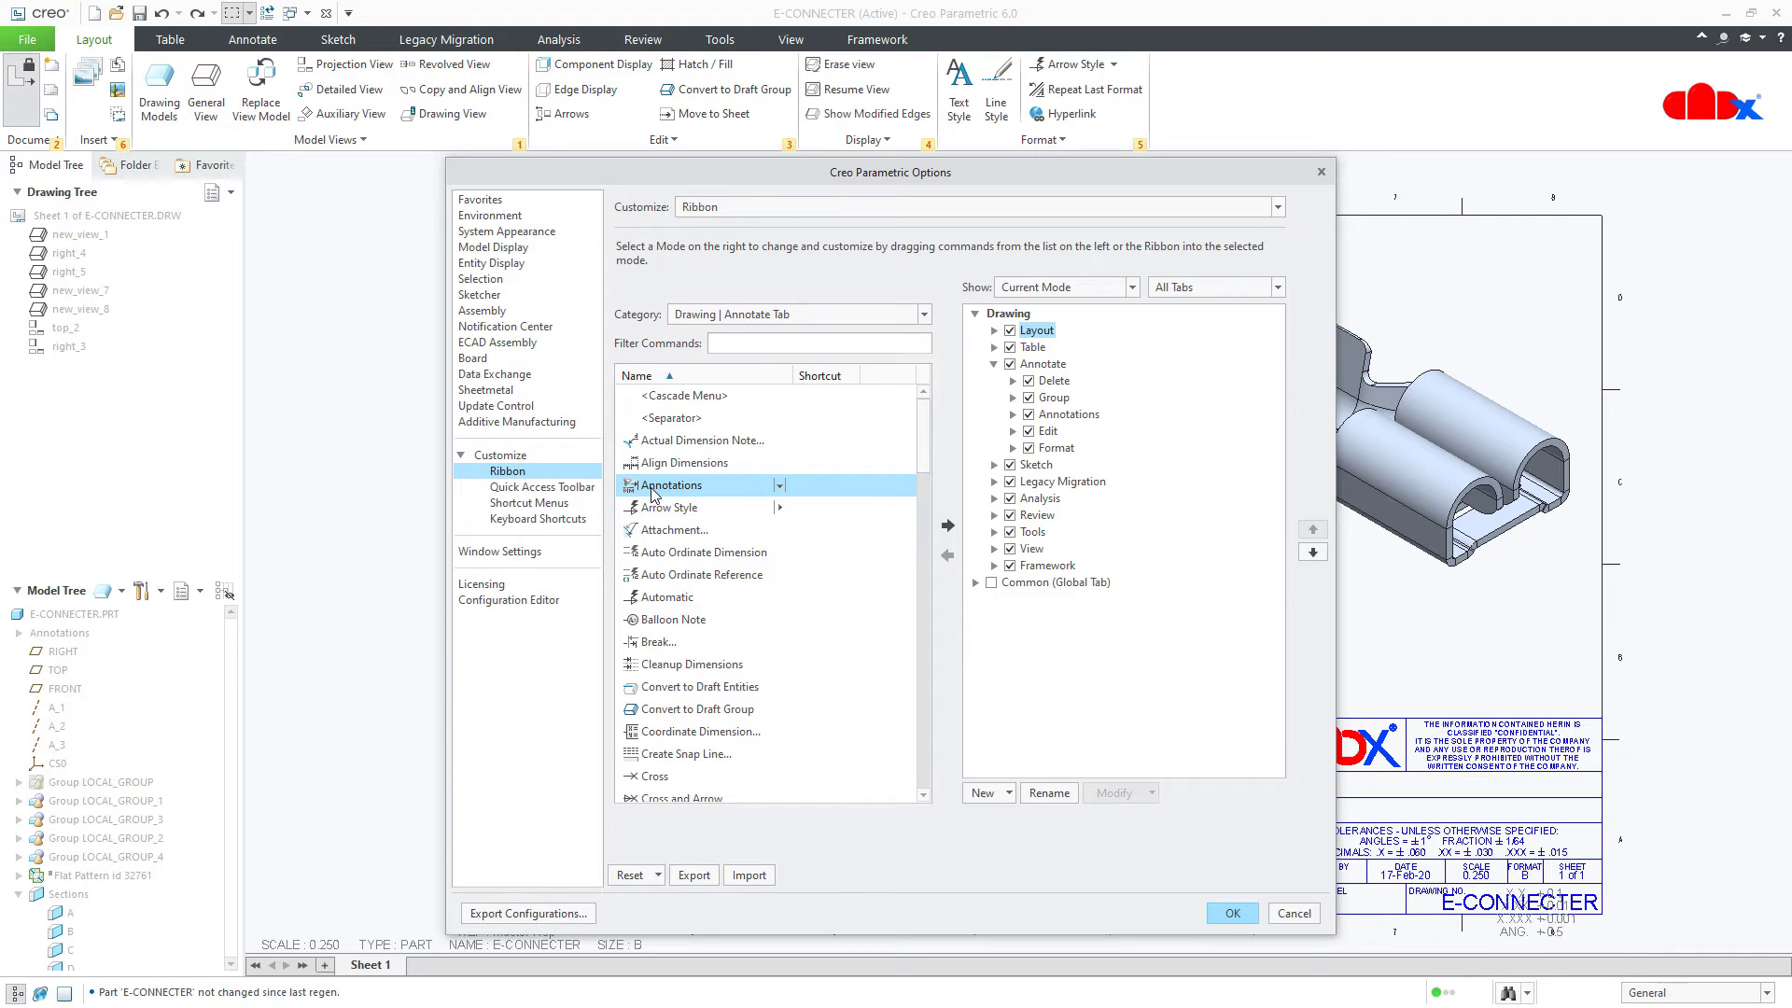
pyautogui.click(947, 526)
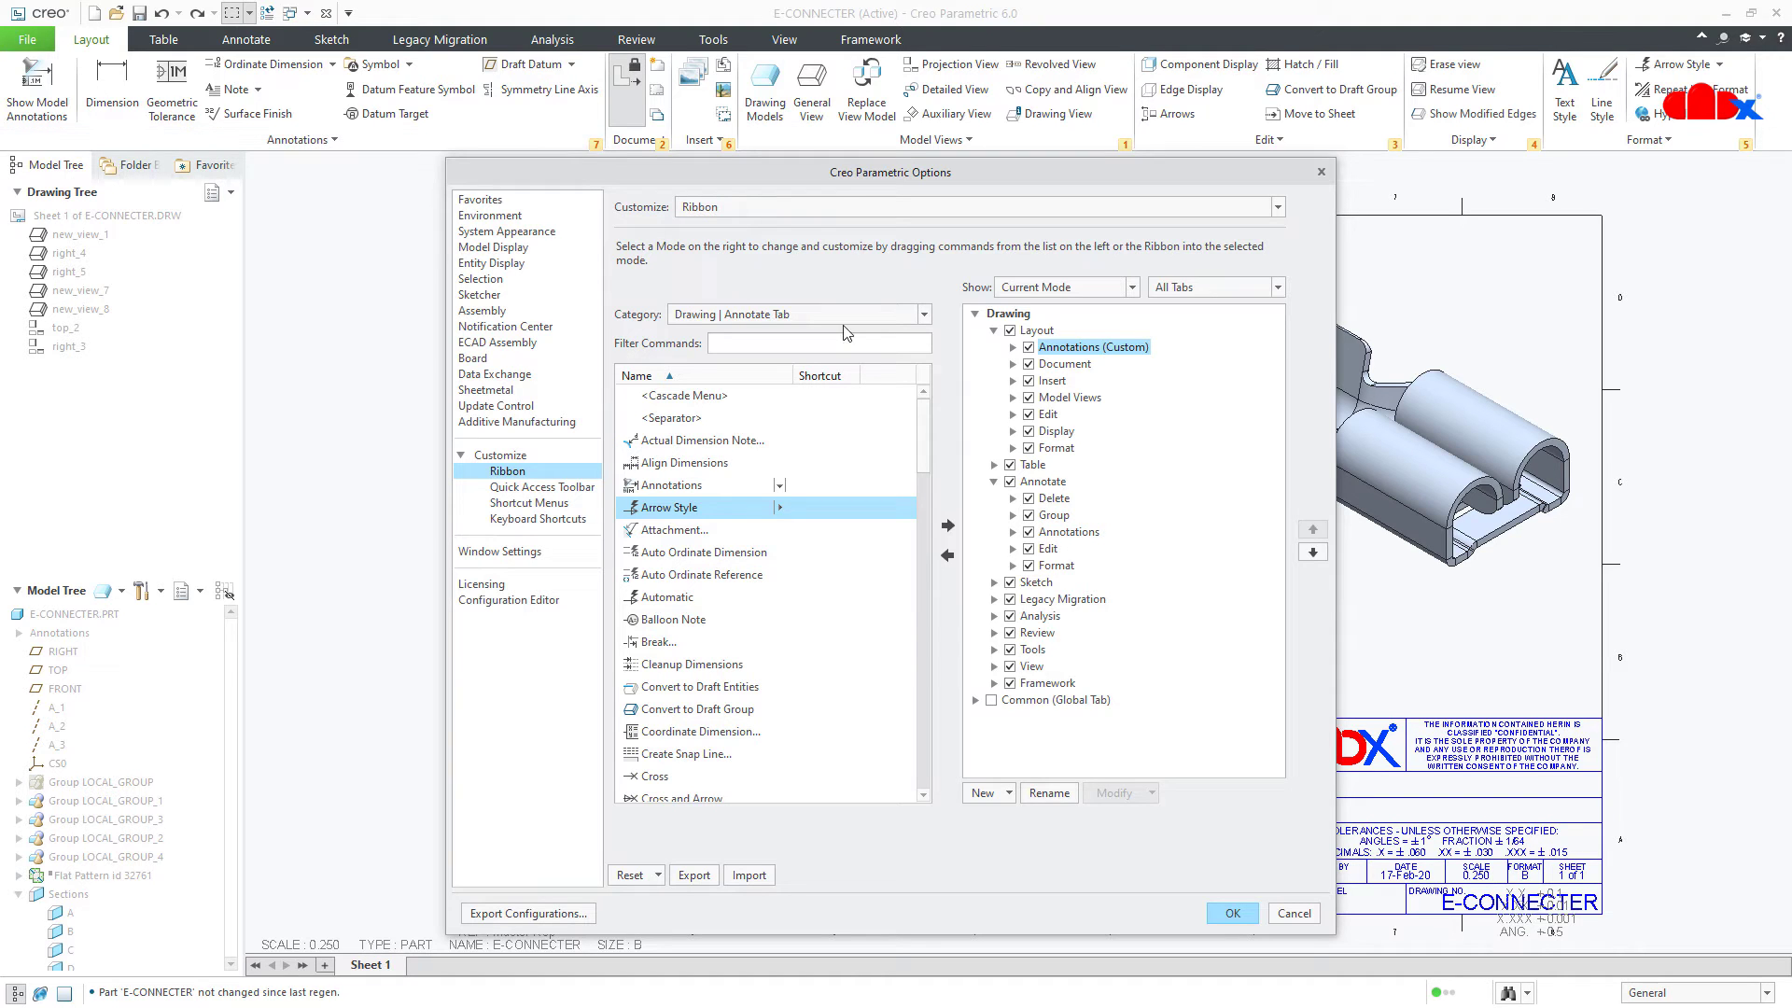
# Step: Move Annotations (Custom) down below Format and apply the changes with OK
pyautogui.click(1313, 554)
pyautogui.click(1313, 554)
pyautogui.click(1313, 554)
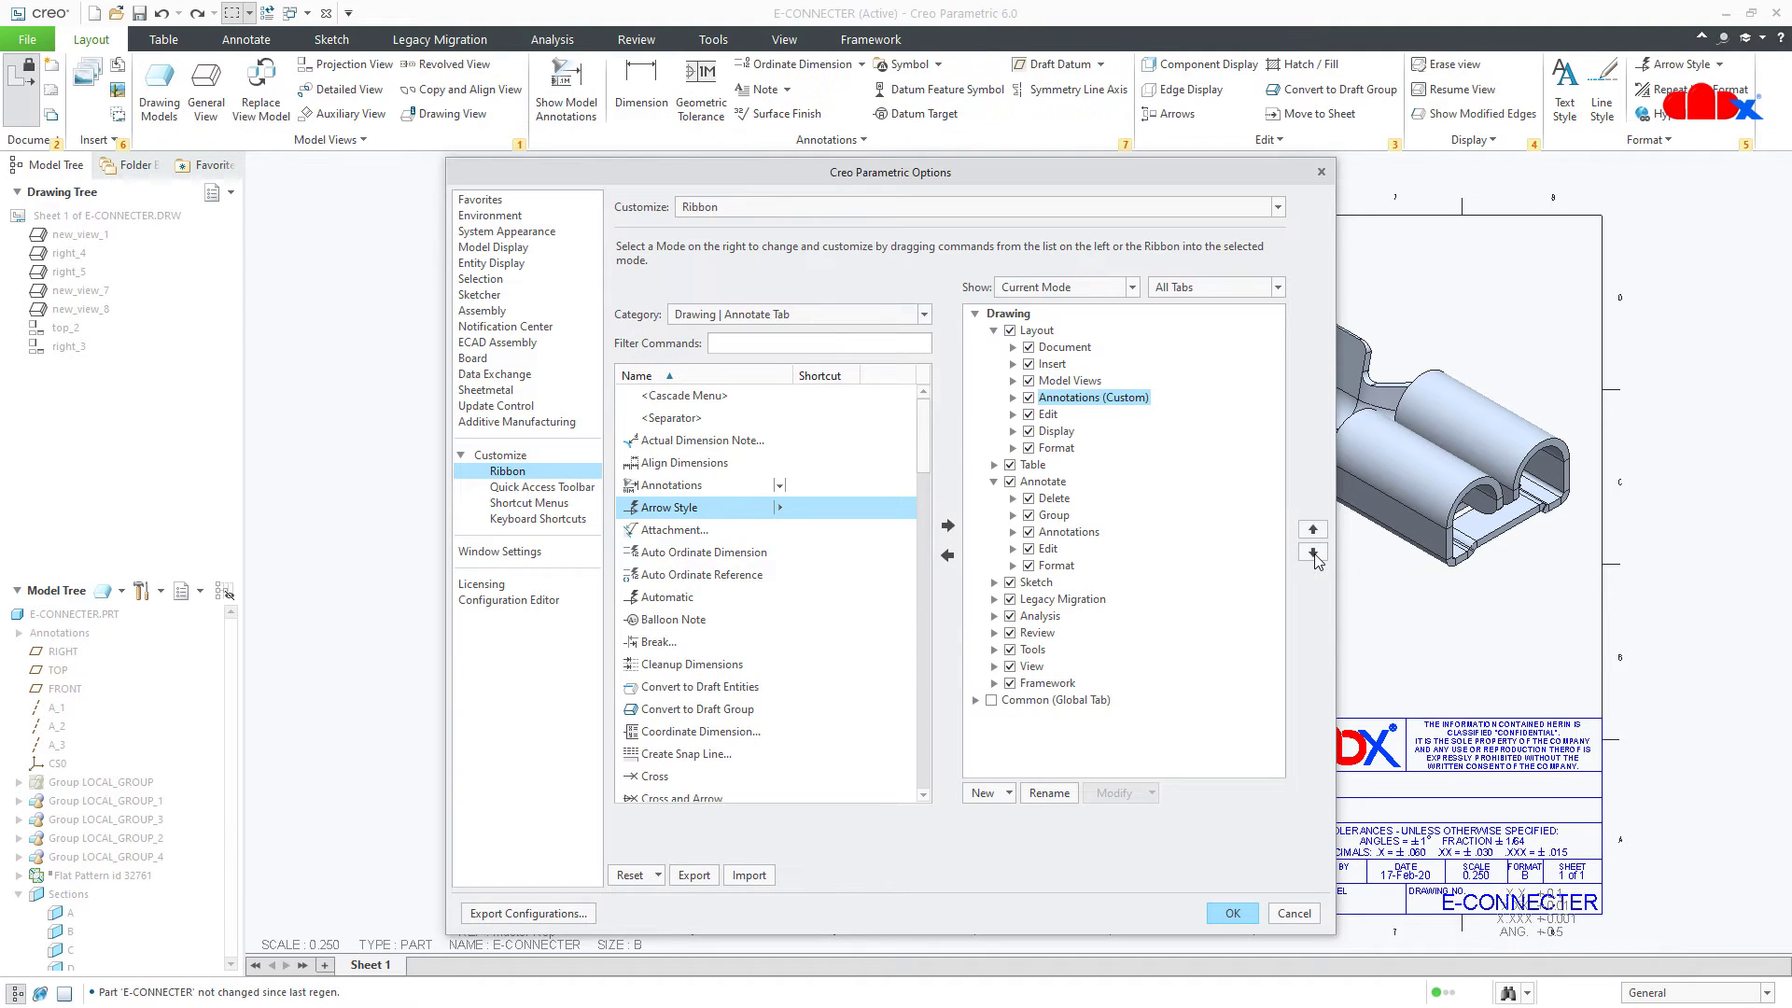
pyautogui.click(1313, 554)
pyautogui.click(1313, 555)
pyautogui.click(1313, 554)
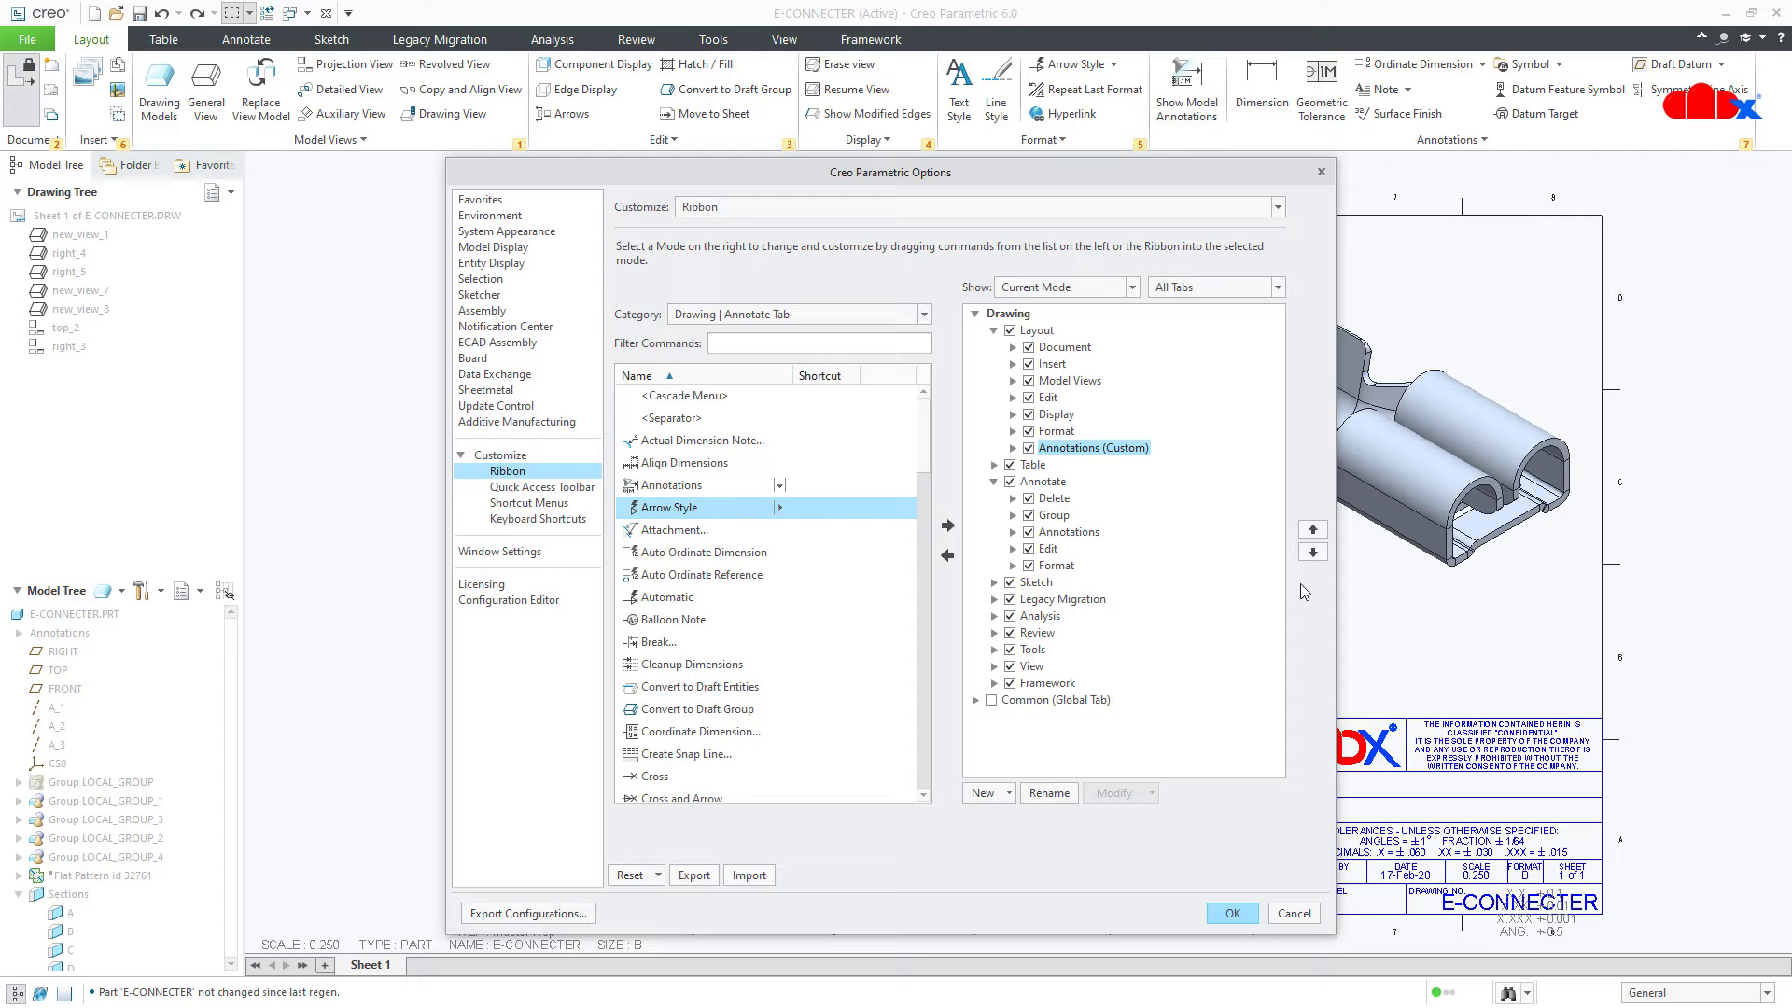
pyautogui.click(1233, 913)
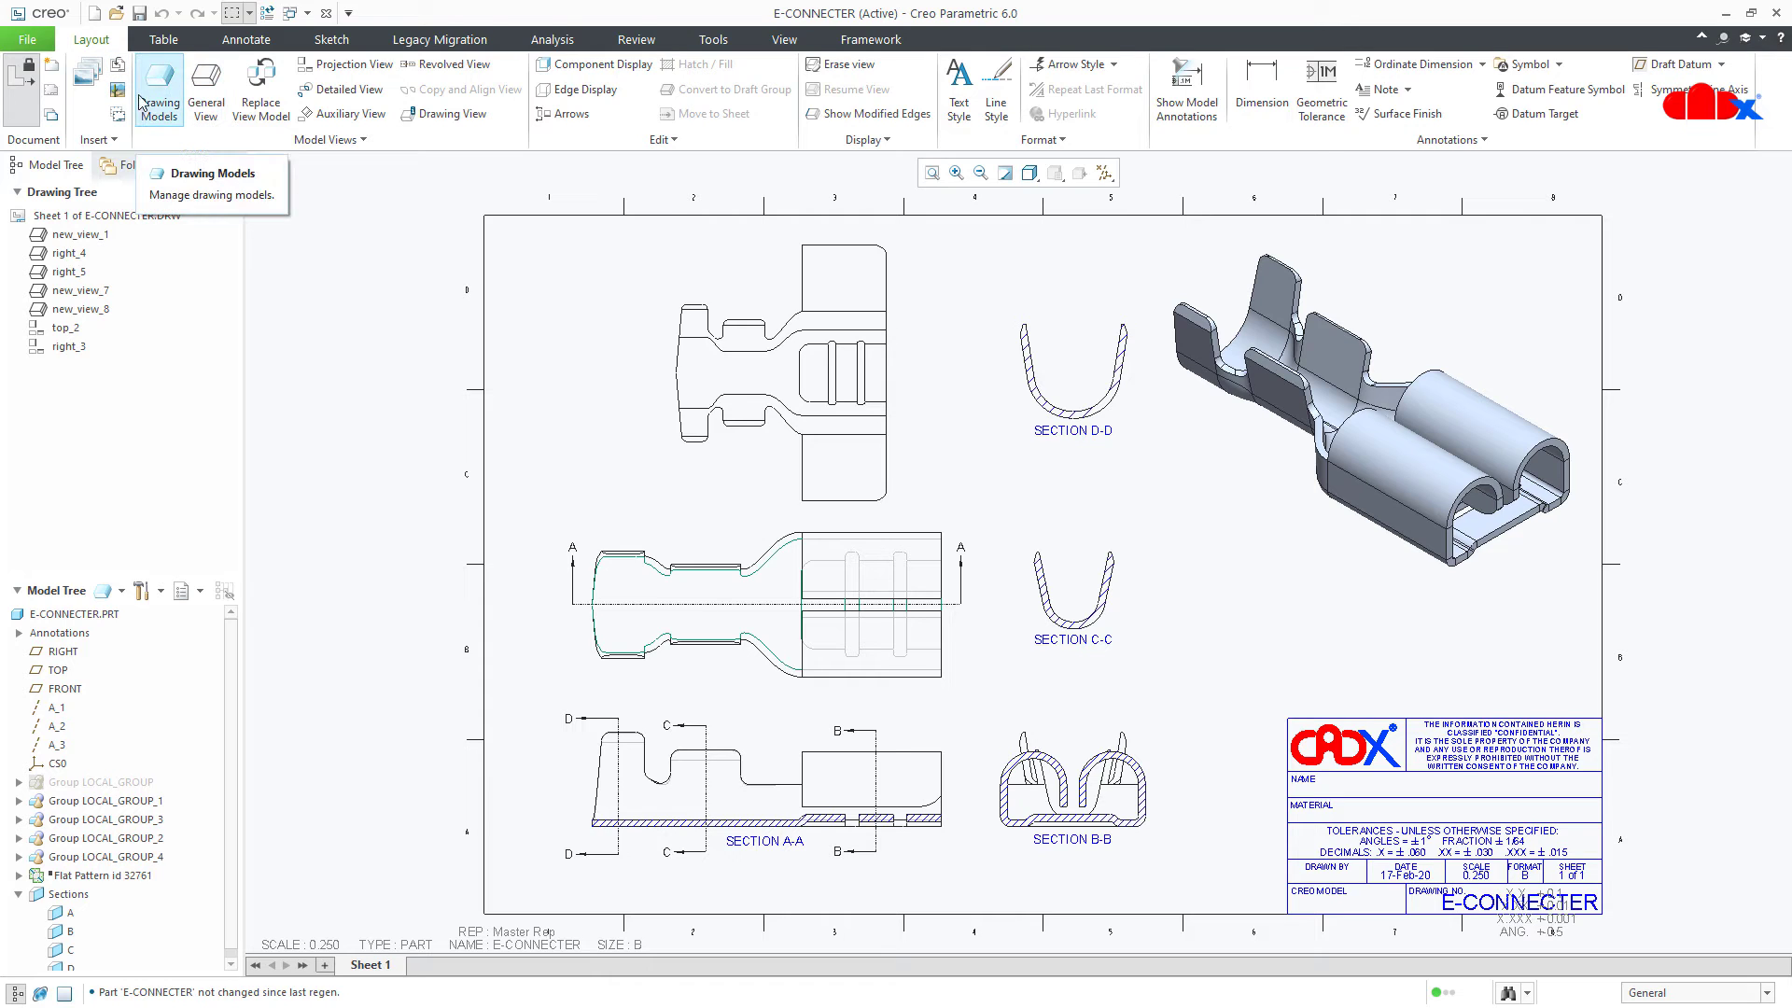
pyautogui.click(236, 44)
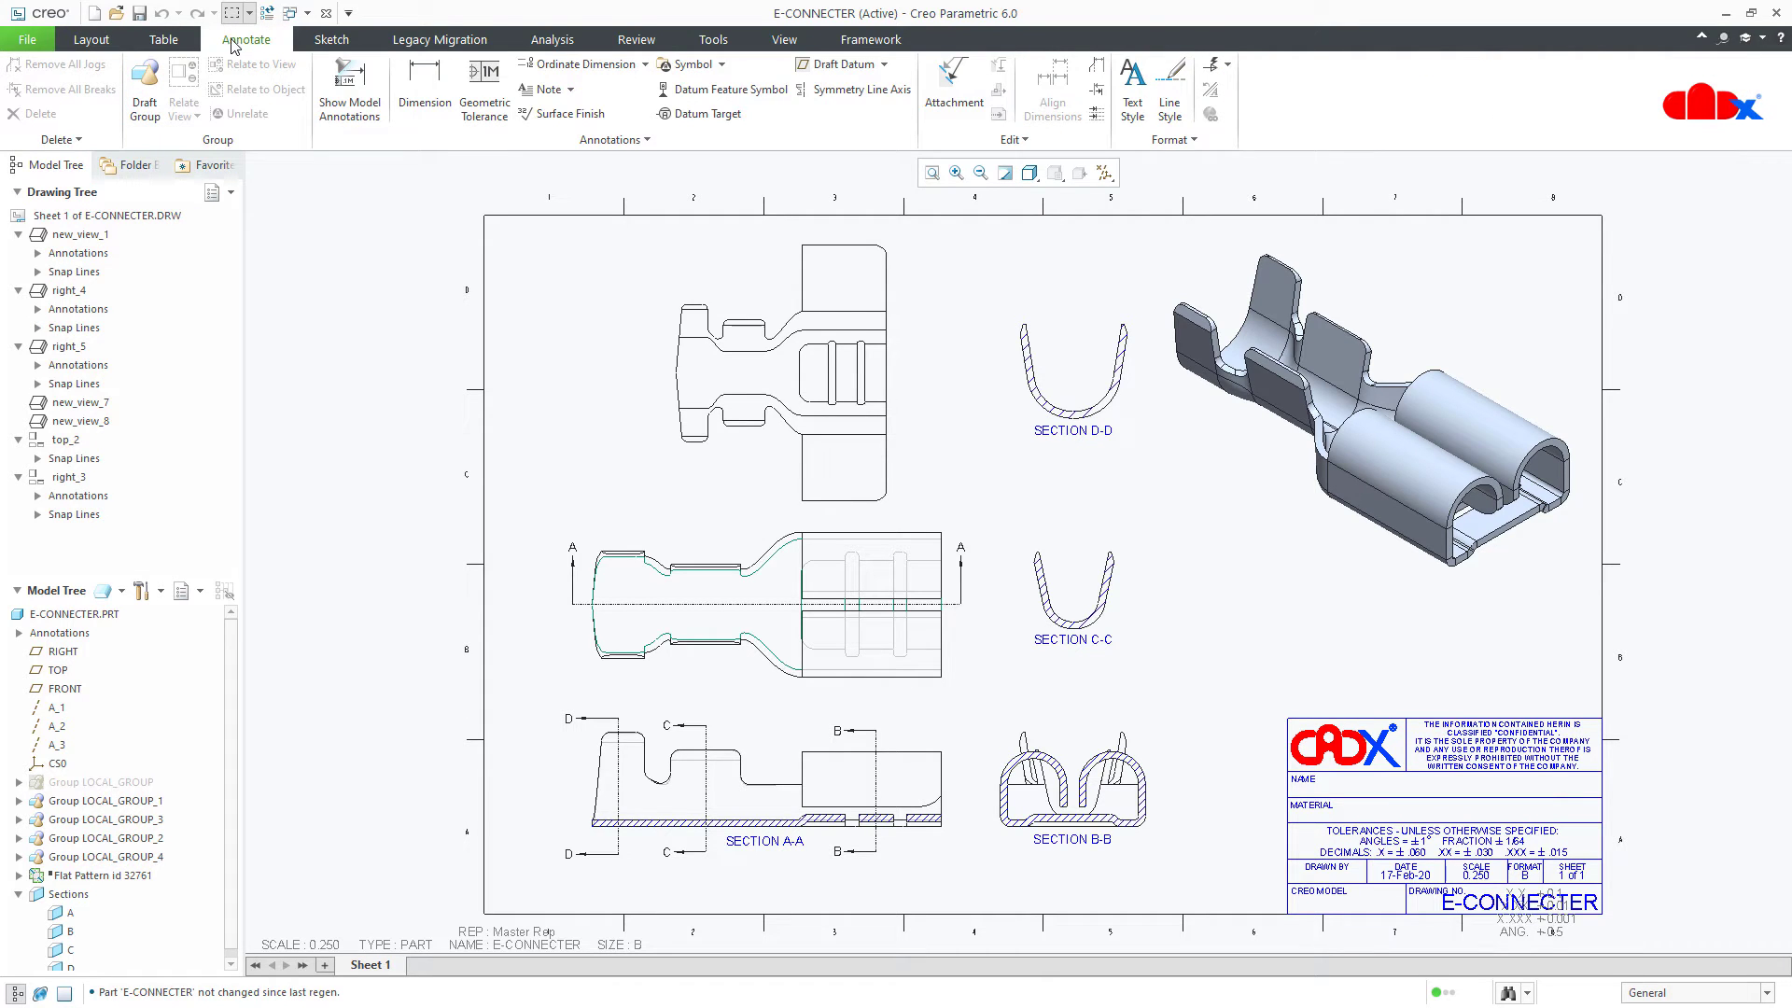
pyautogui.click(96, 44)
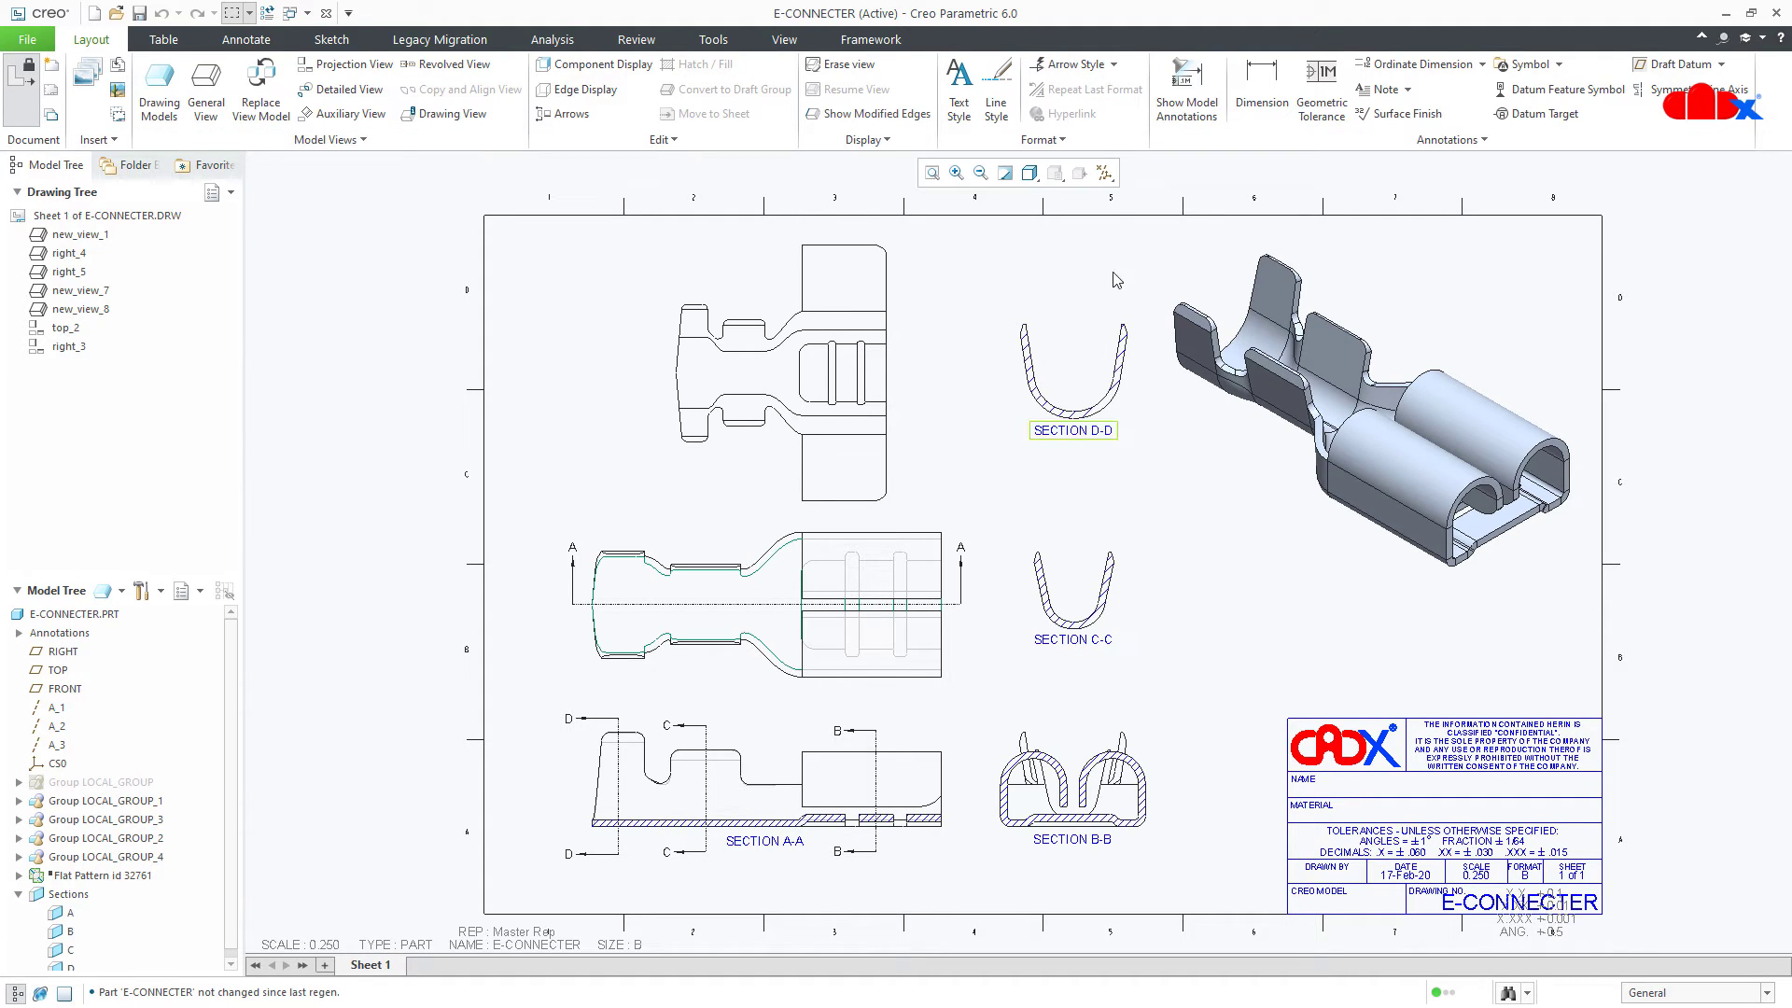
pyautogui.rightClick(1135, 127)
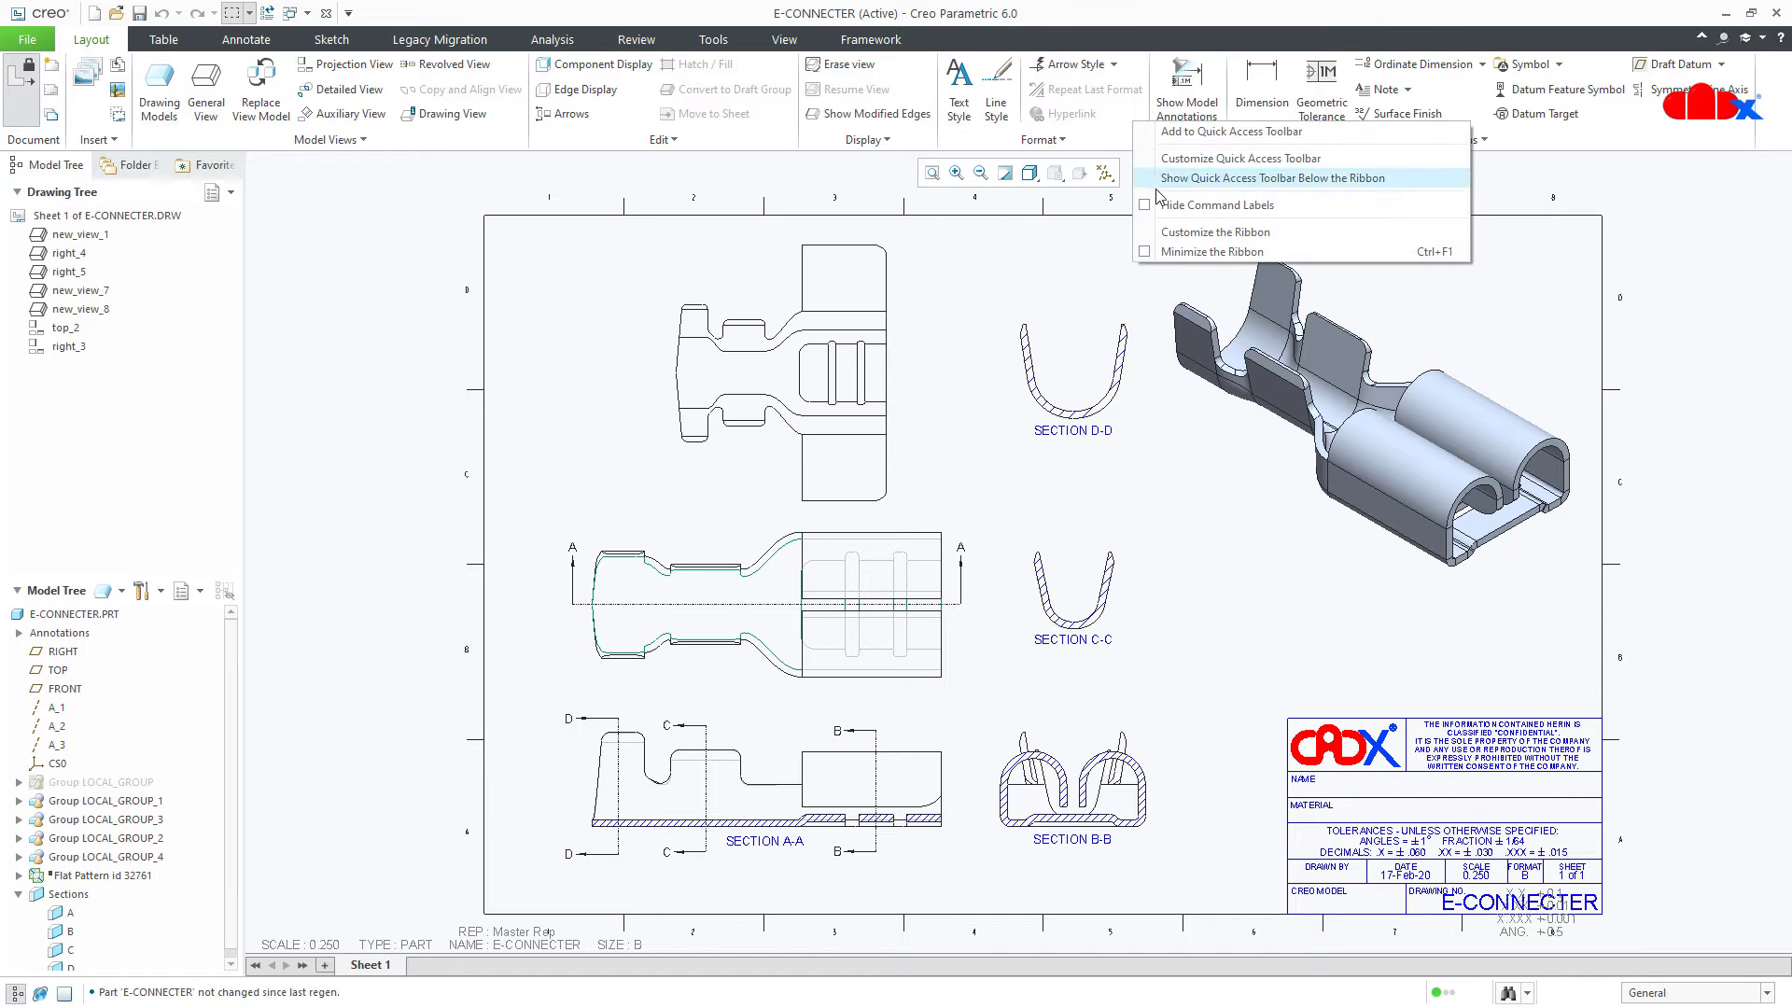
pyautogui.click(1191, 232)
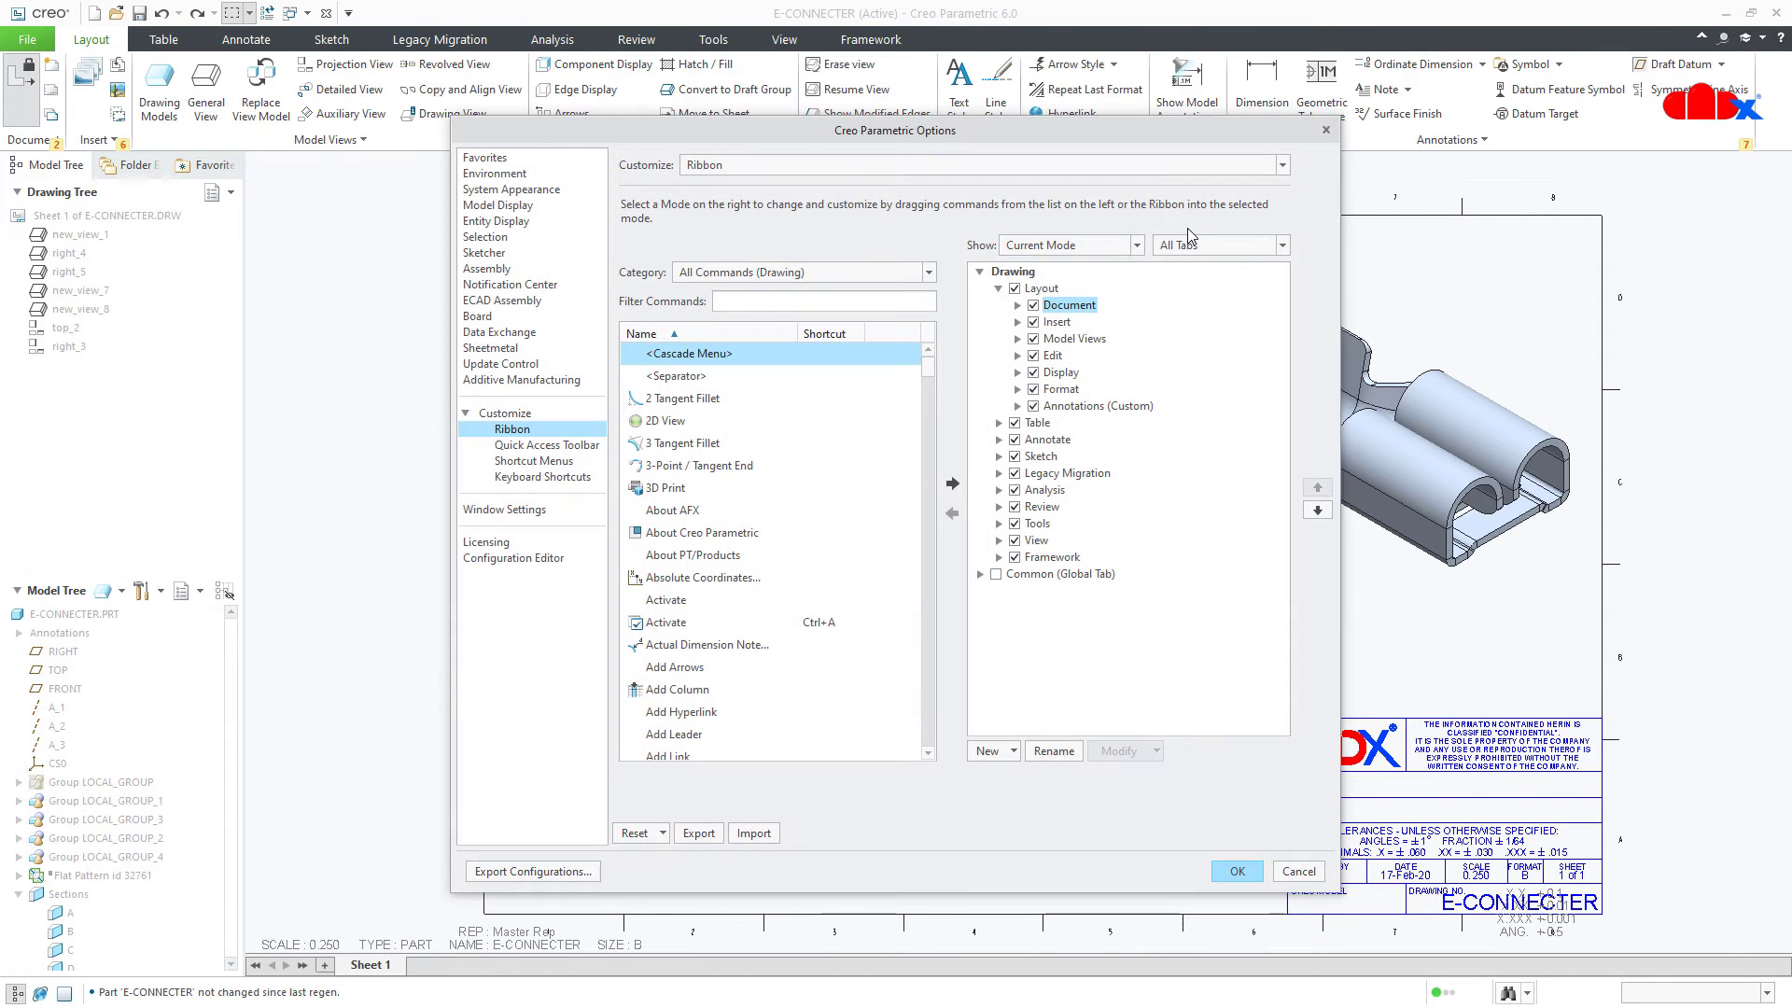
pyautogui.click(1011, 751)
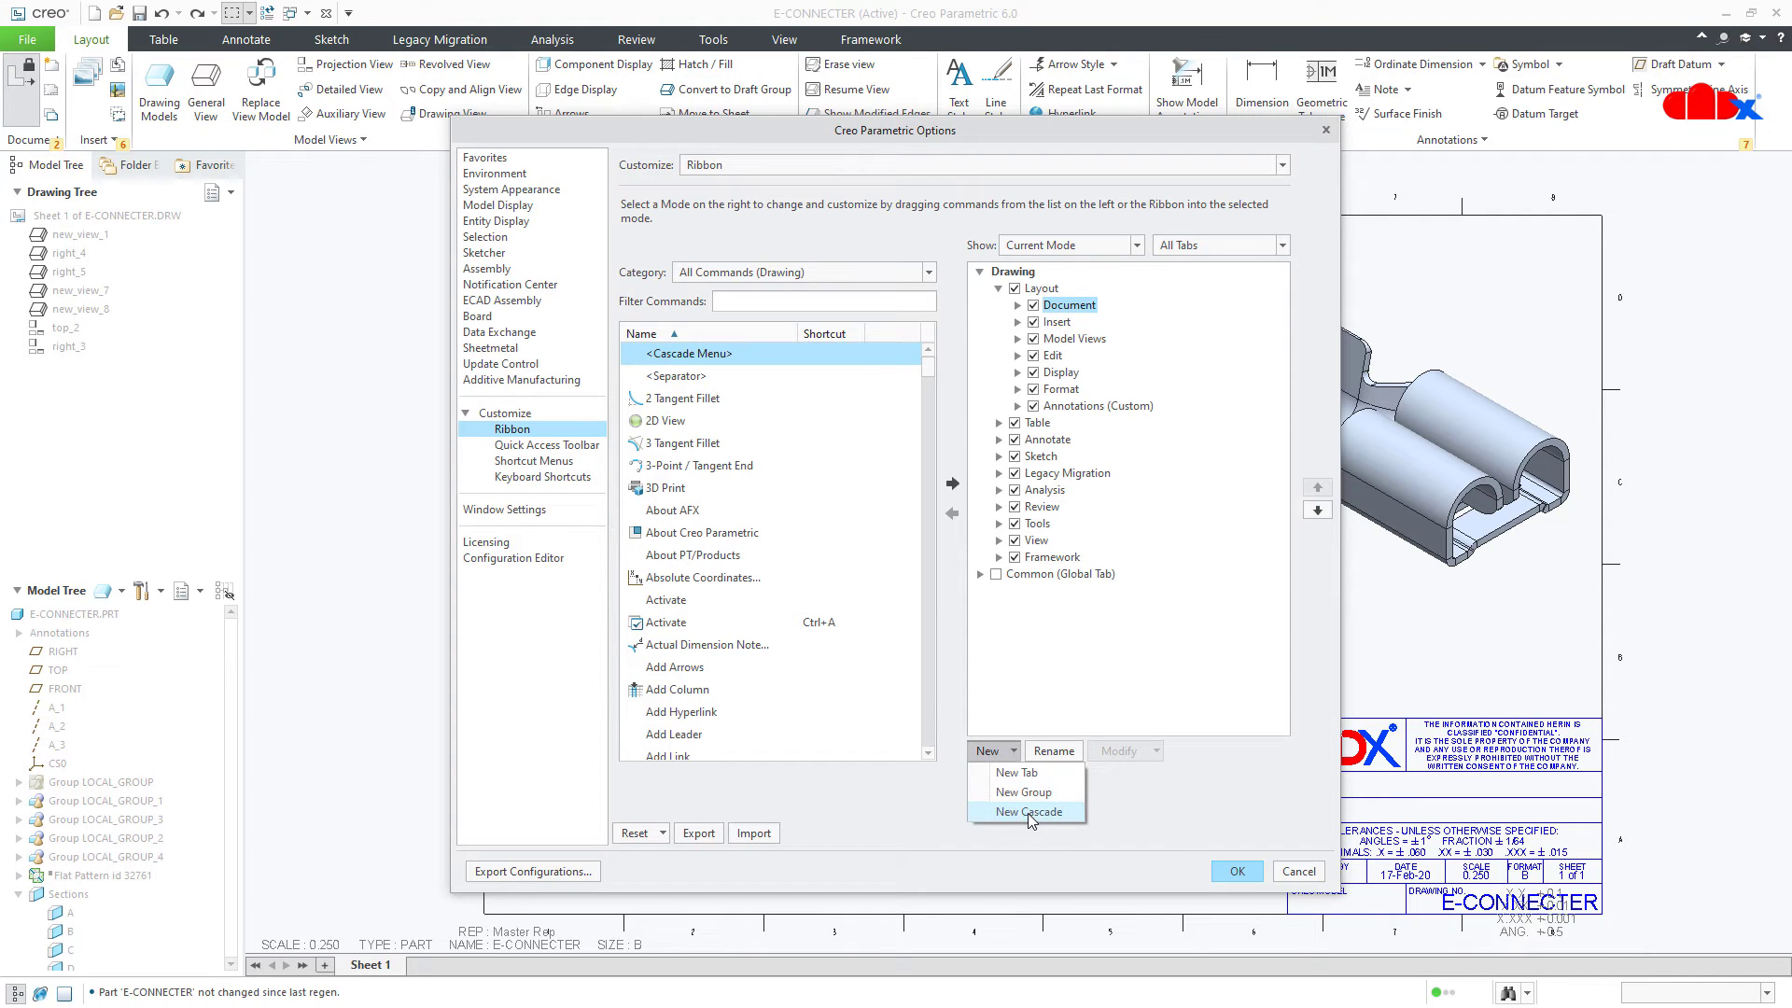
pyautogui.click(1297, 872)
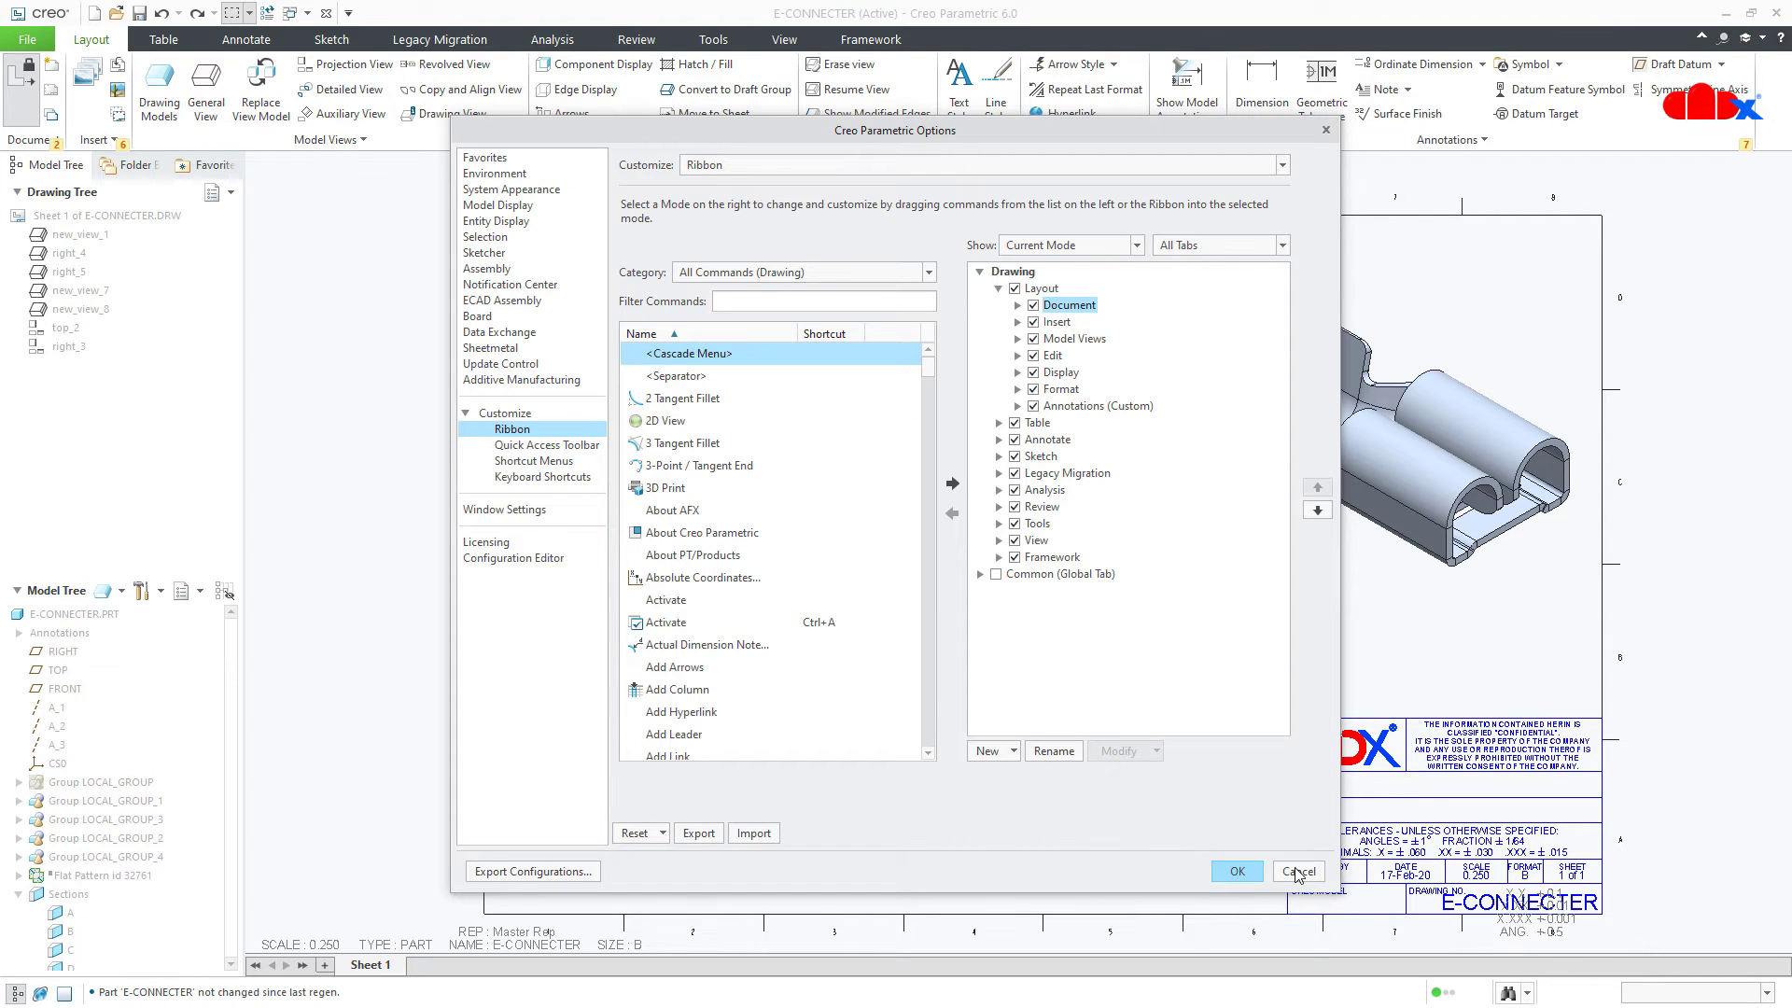
pyautogui.click(1297, 873)
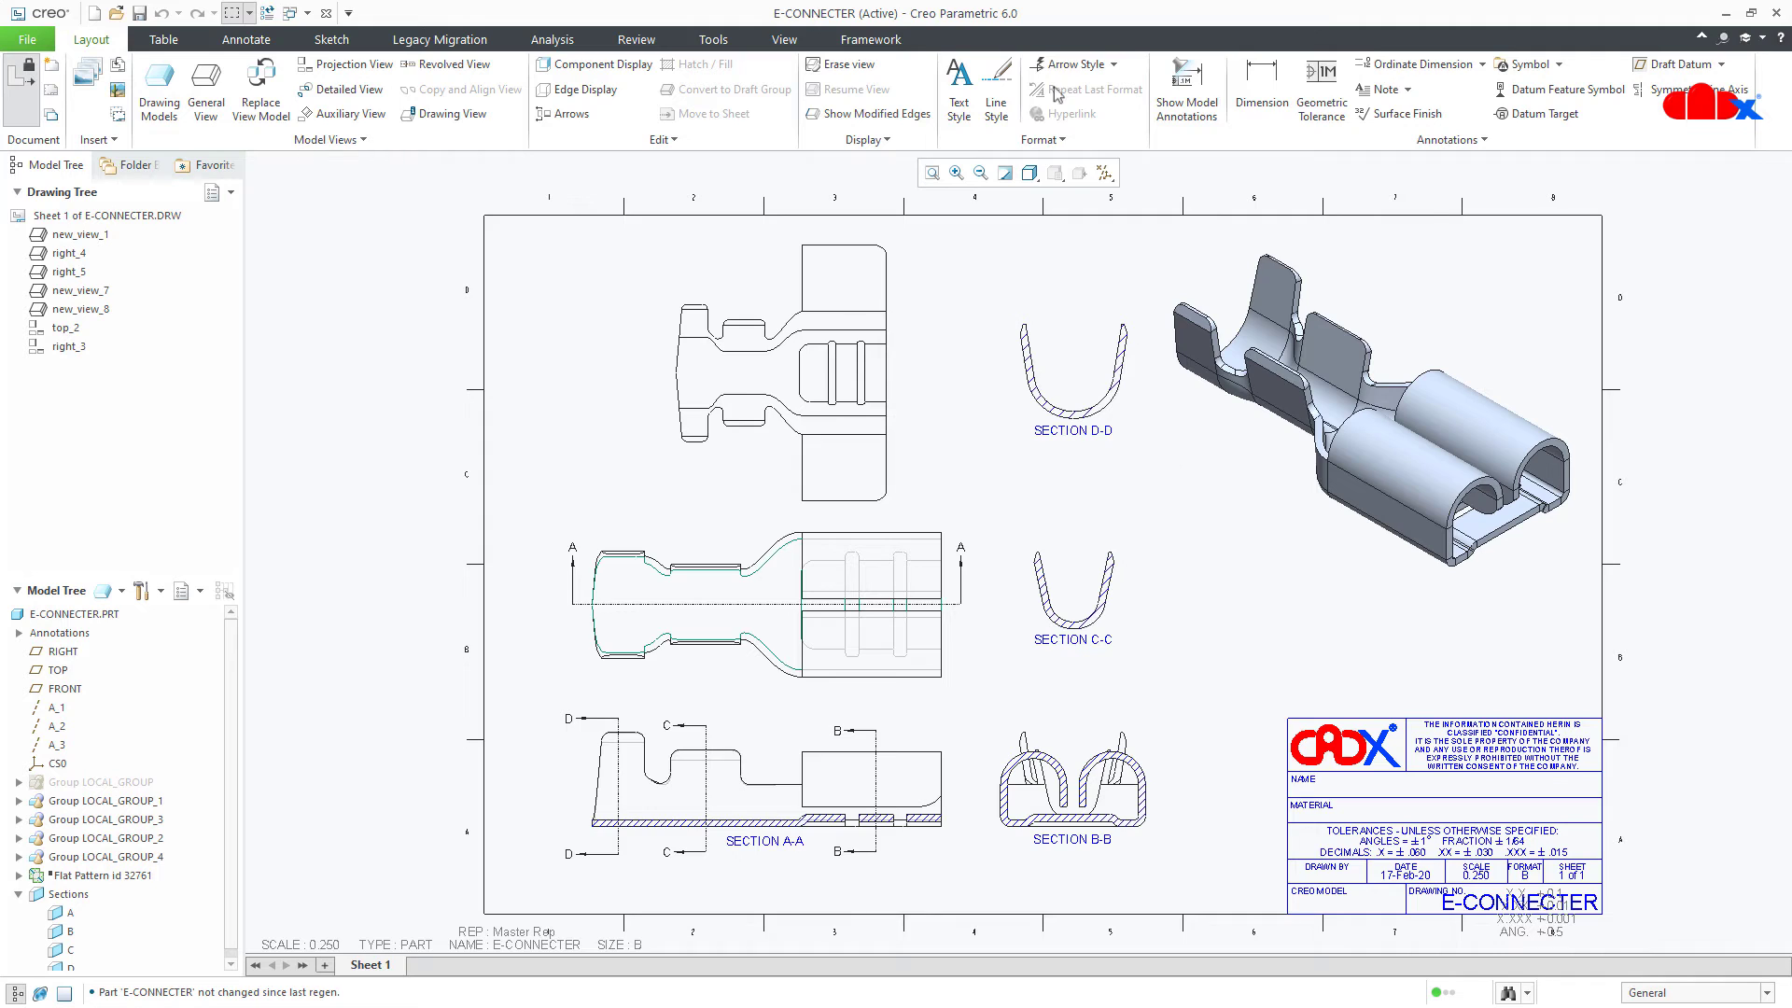
pyautogui.rightClick(1039, 35)
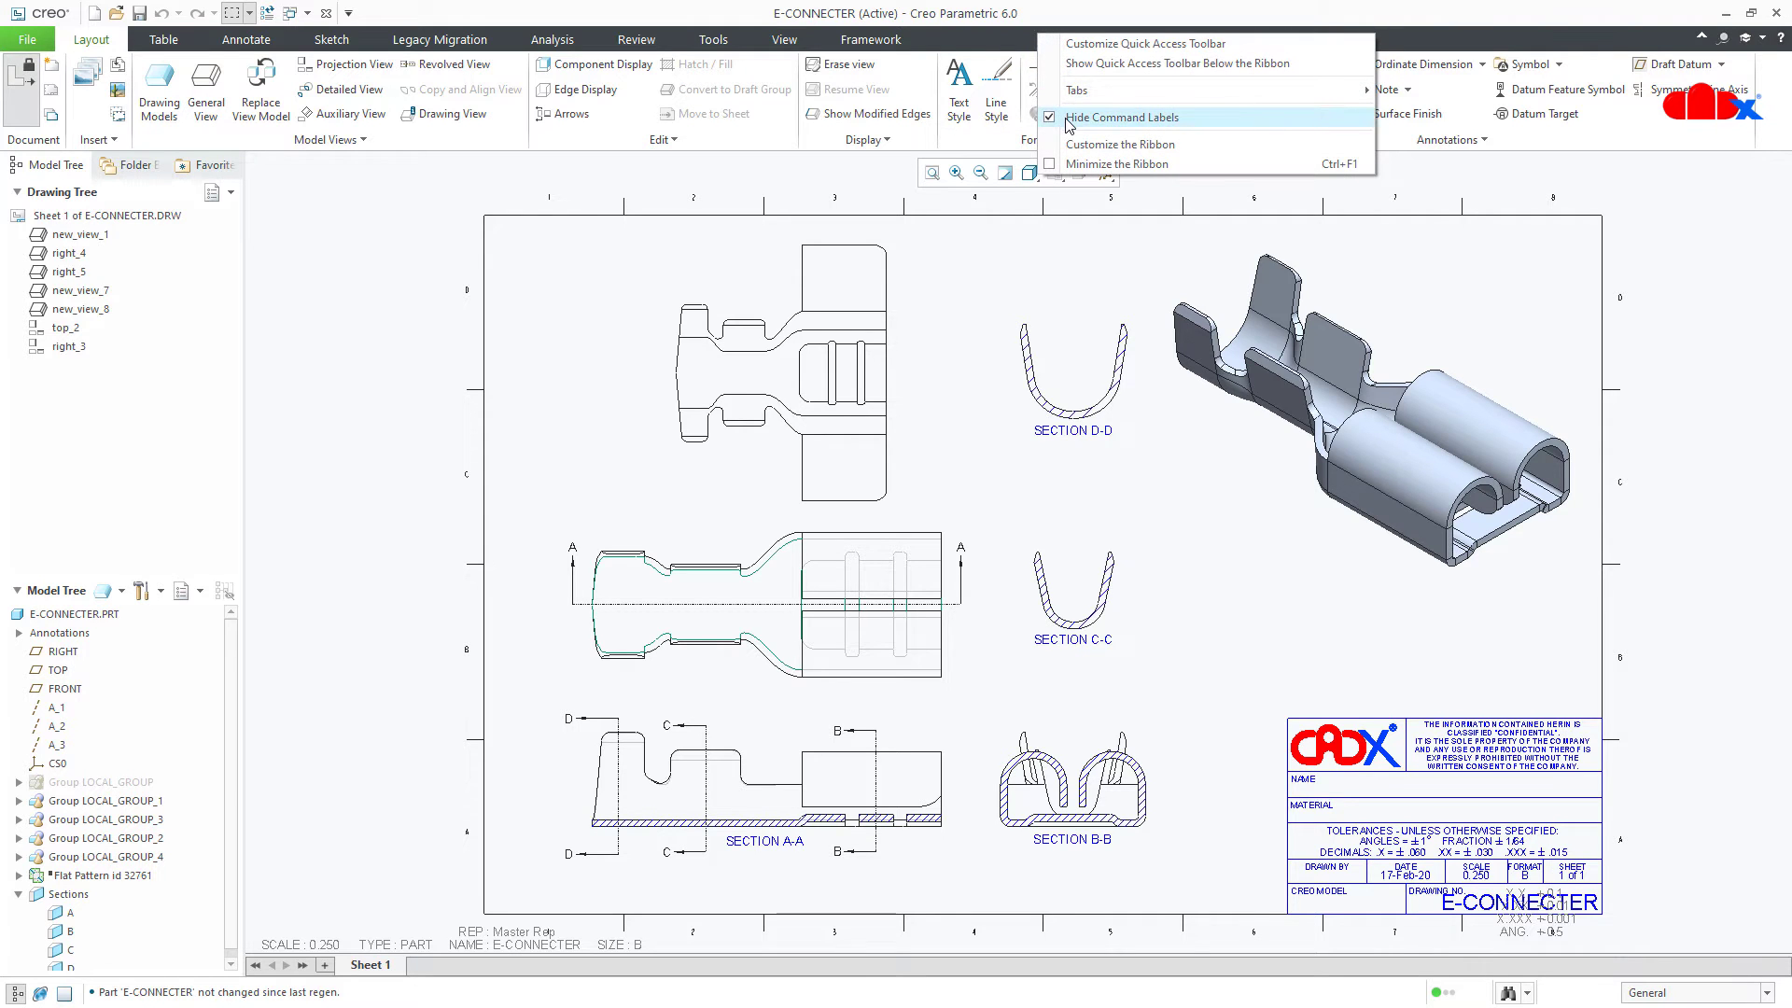
# Step: Switch the ribbon to icons only by turning Hide Command Labels on
pyautogui.click(1068, 118)
pyautogui.rightClick(1057, 41)
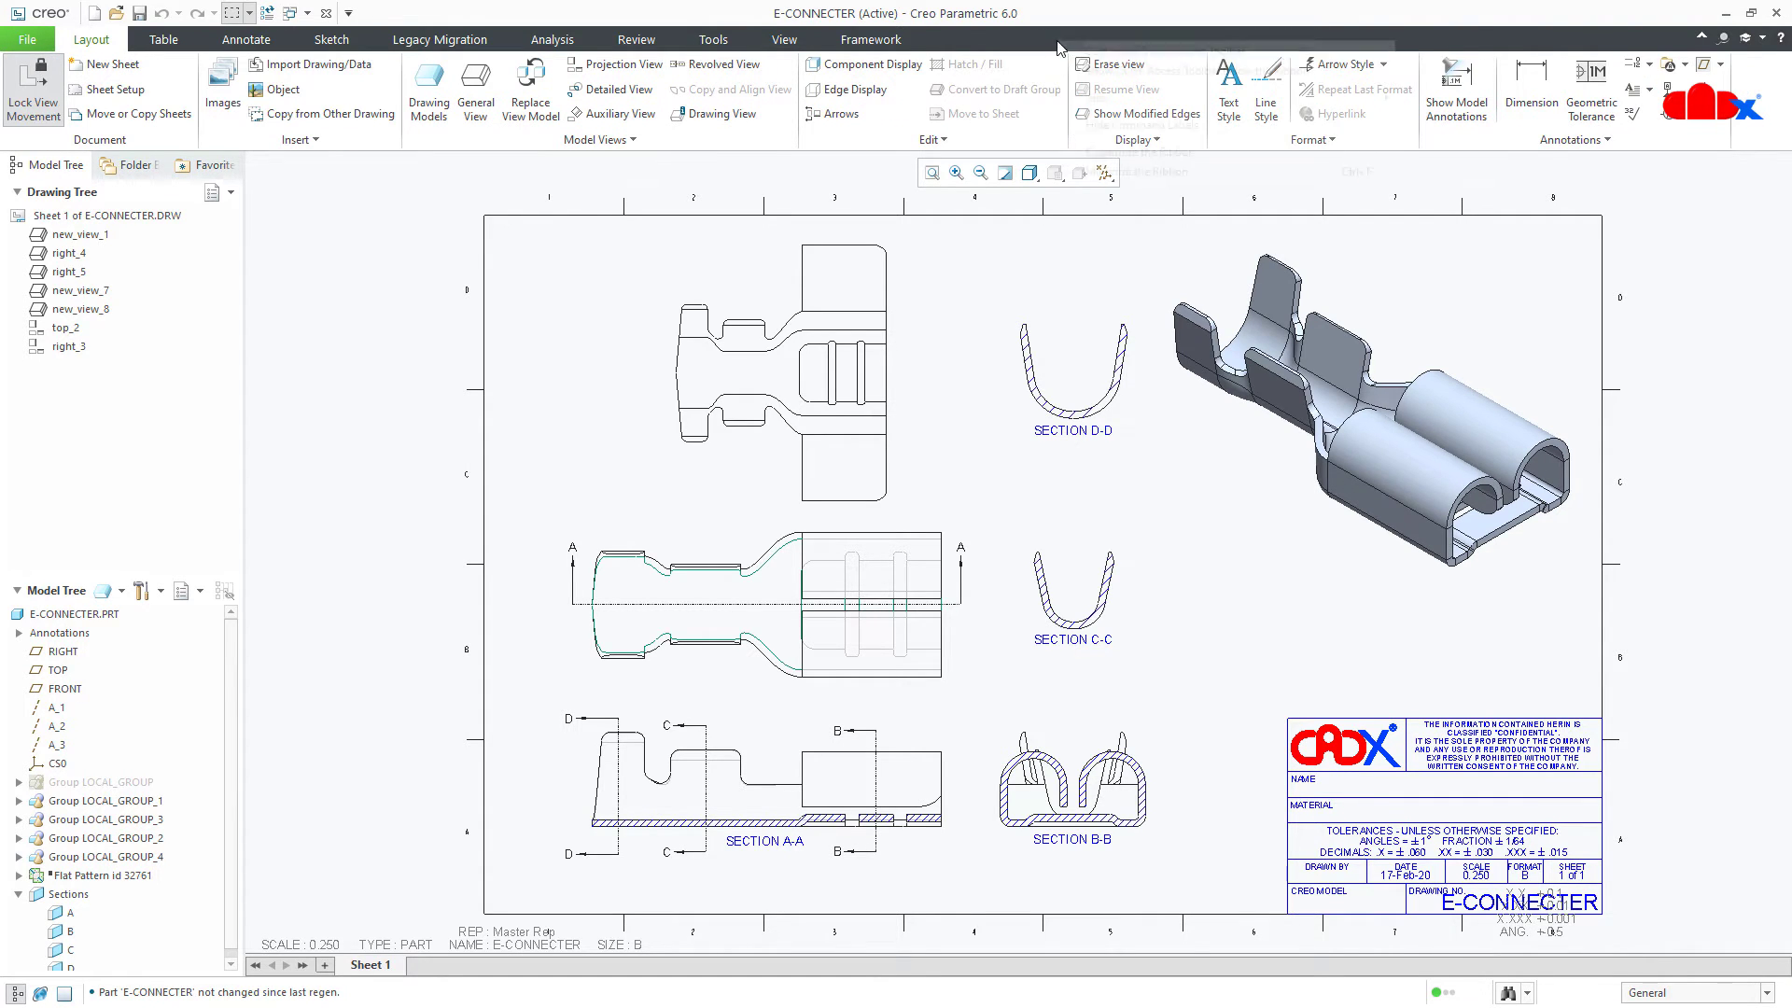
pyautogui.click(1095, 126)
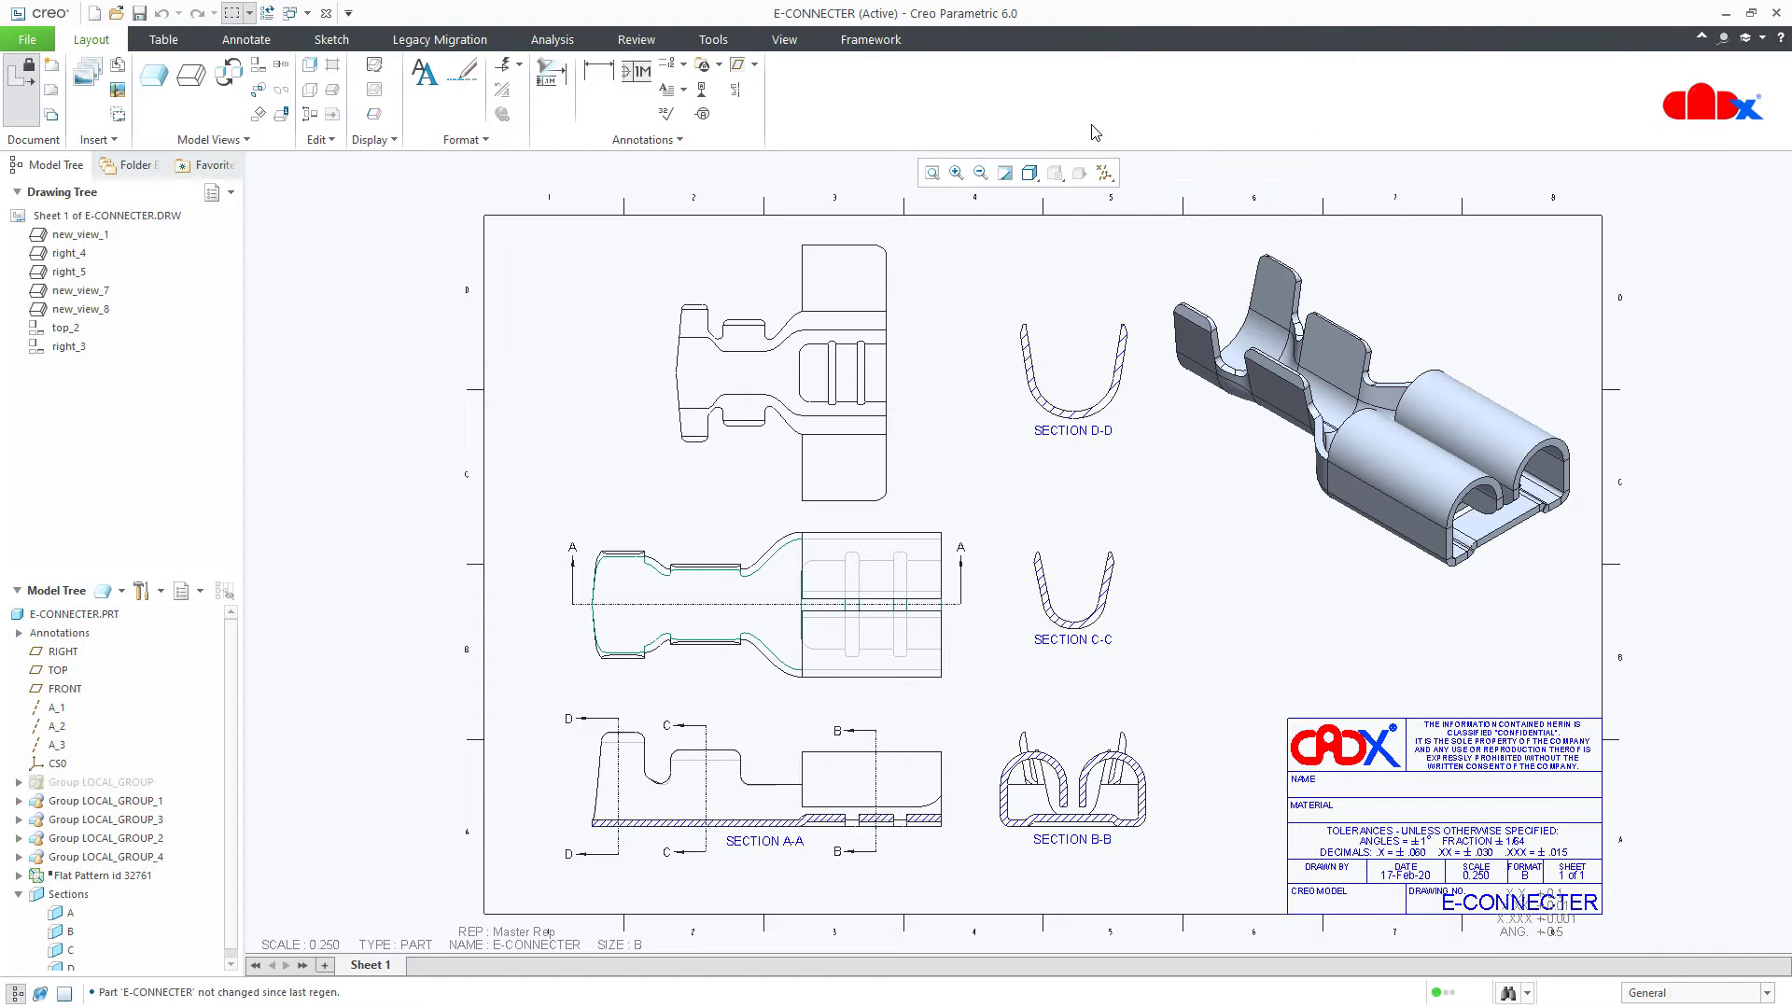
# Step: Open Customize the Ribbon, check the New dropdown, and browse the Table, Annotate and Layout tabs
pyautogui.rightClick(991, 99)
pyautogui.click(1027, 156)
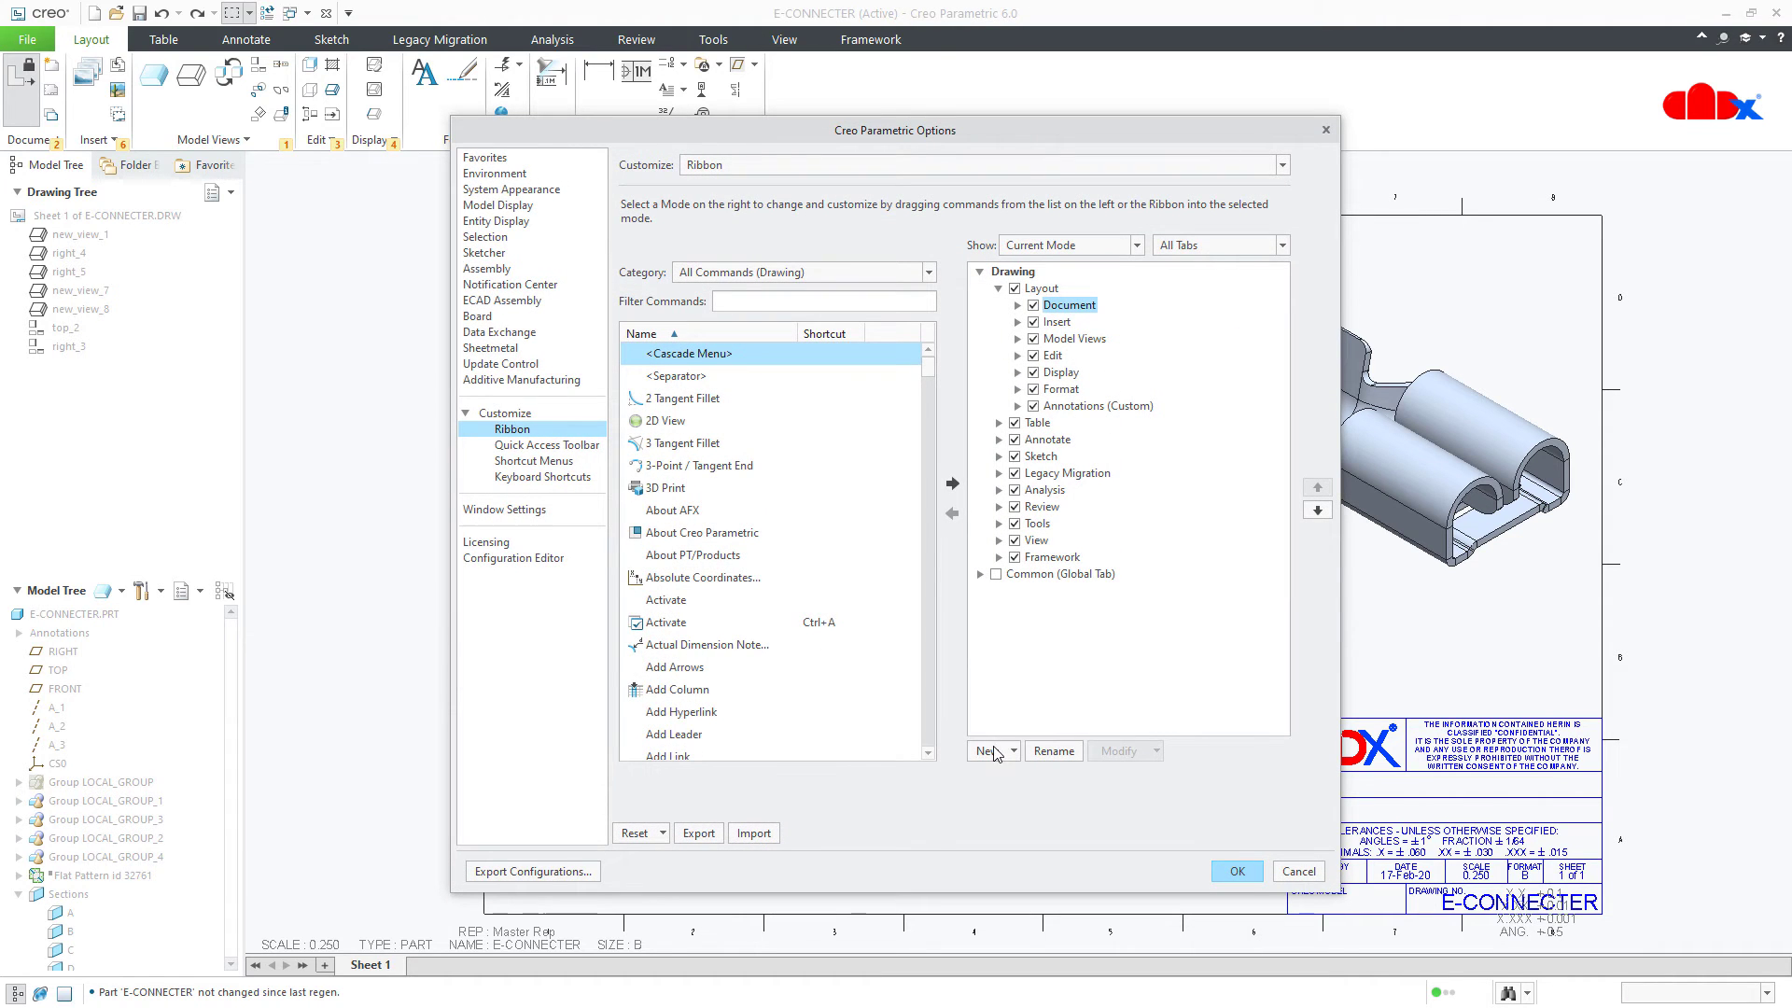
pyautogui.click(994, 752)
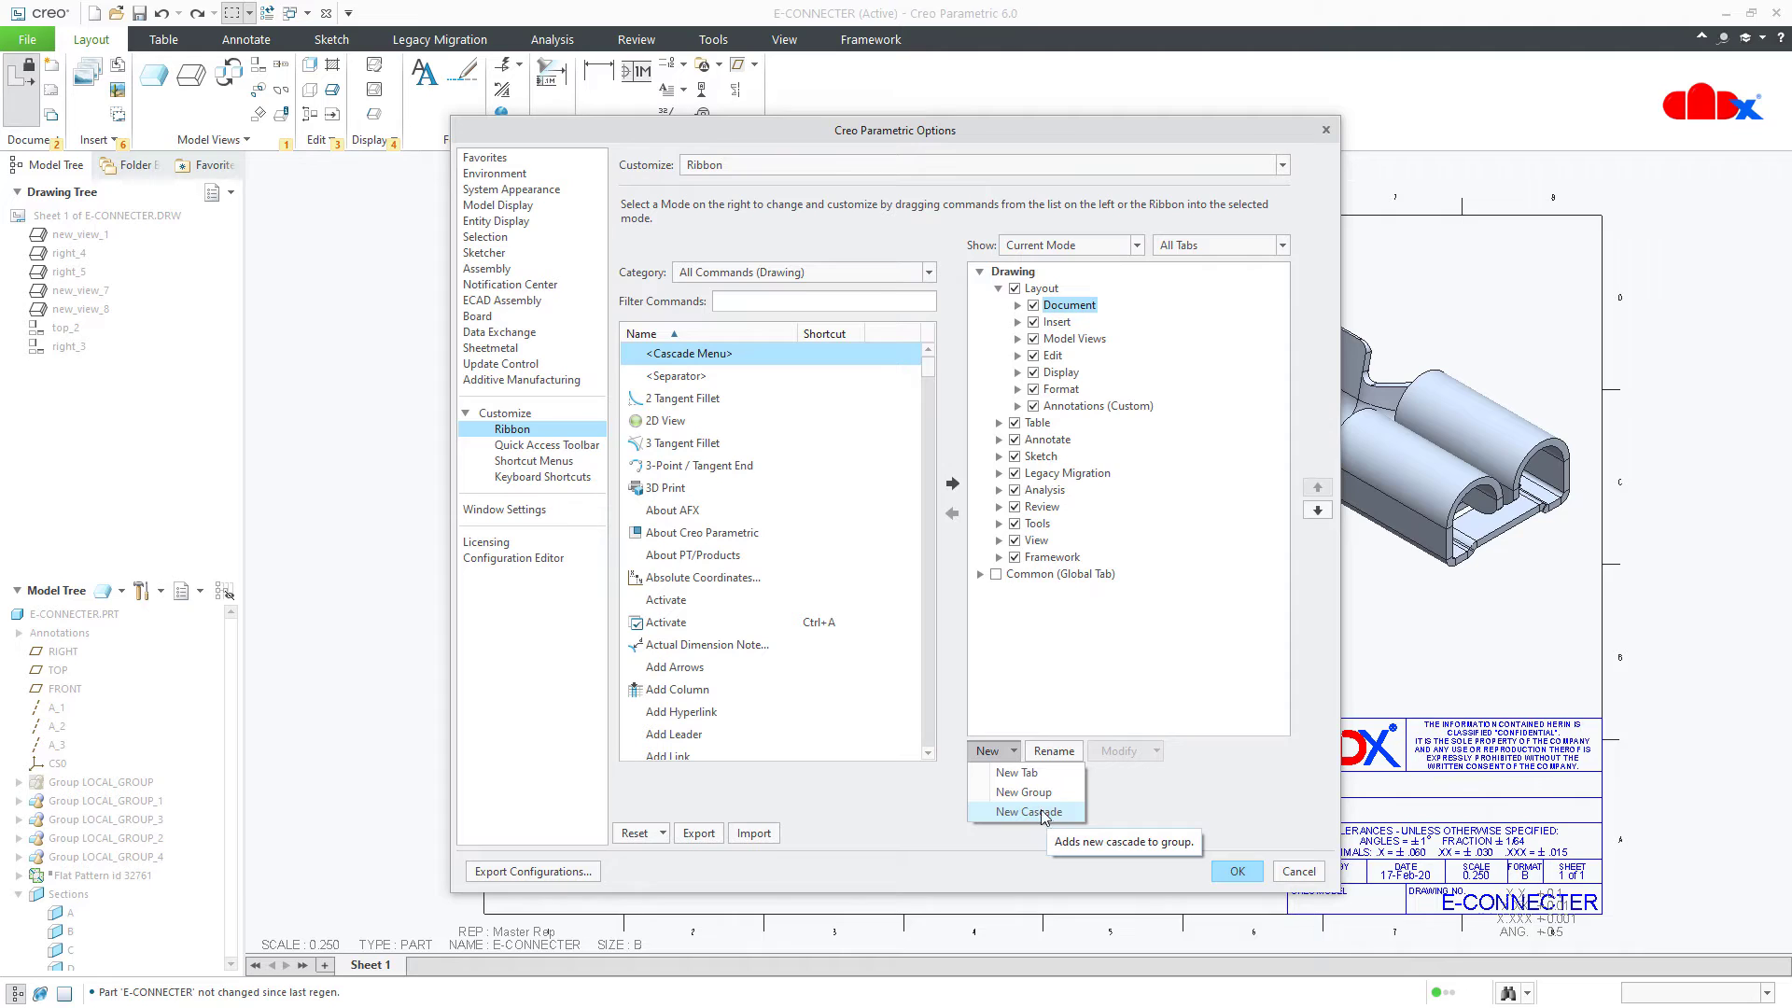
pyautogui.click(171, 42)
pyautogui.click(168, 40)
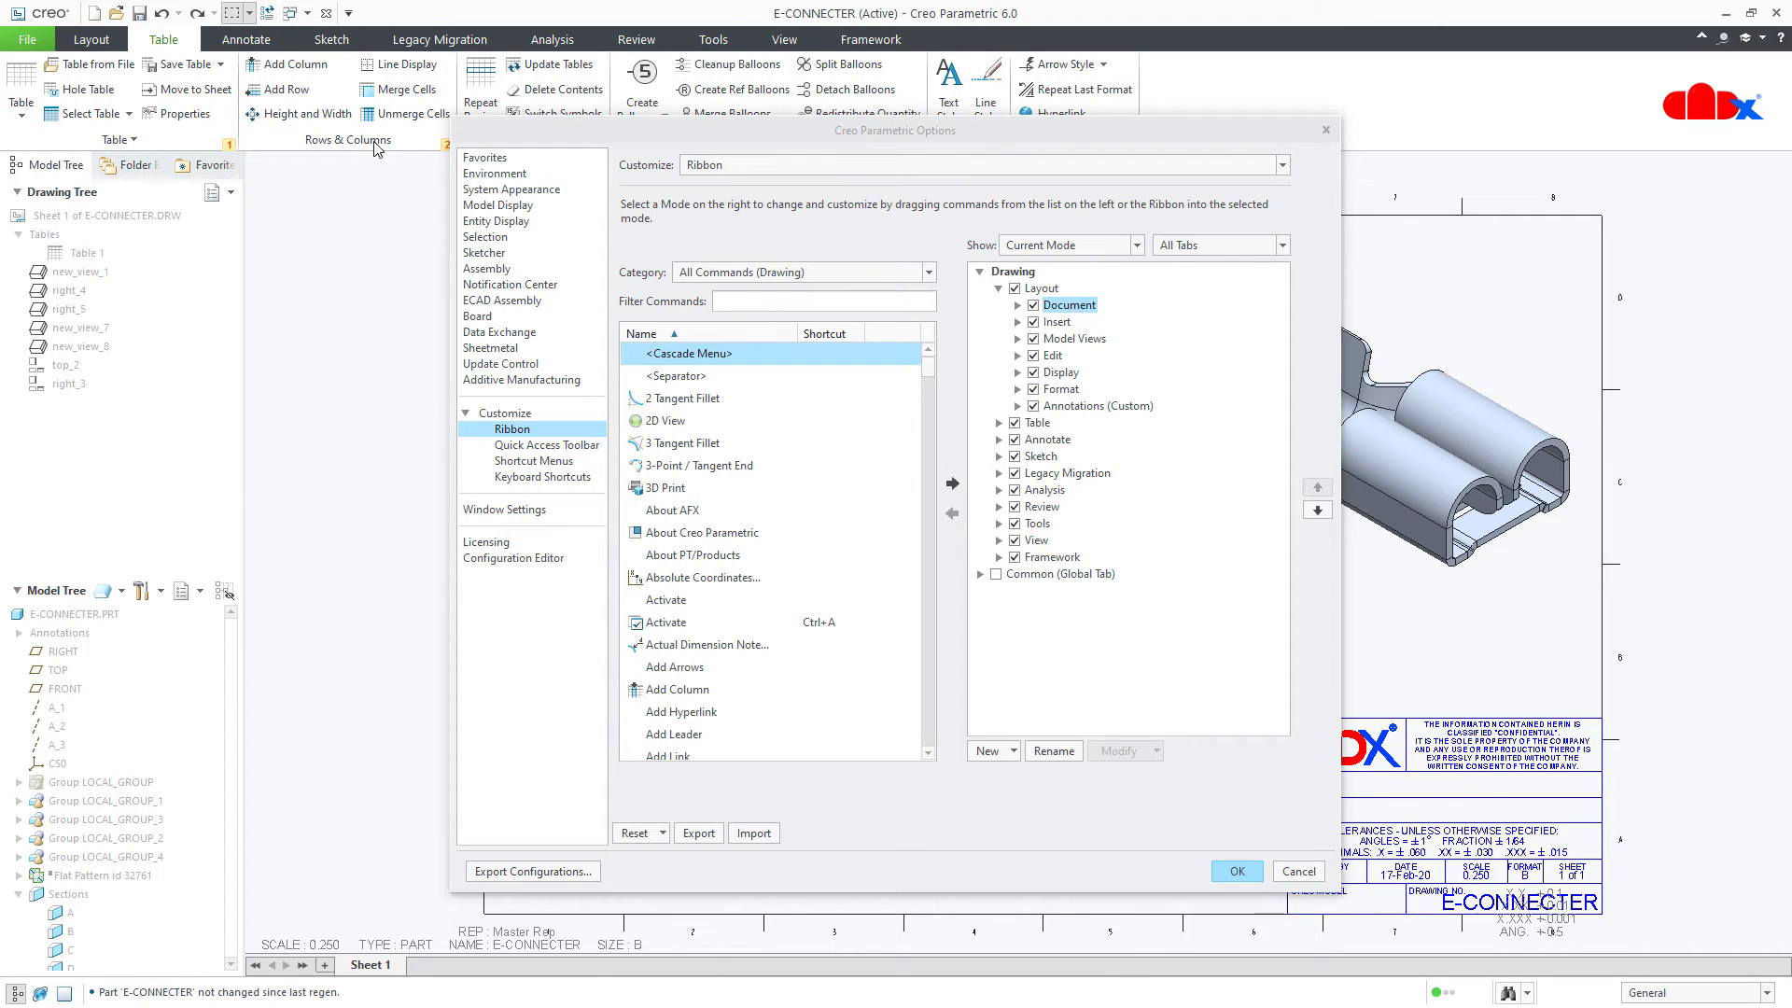
pyautogui.click(562, 147)
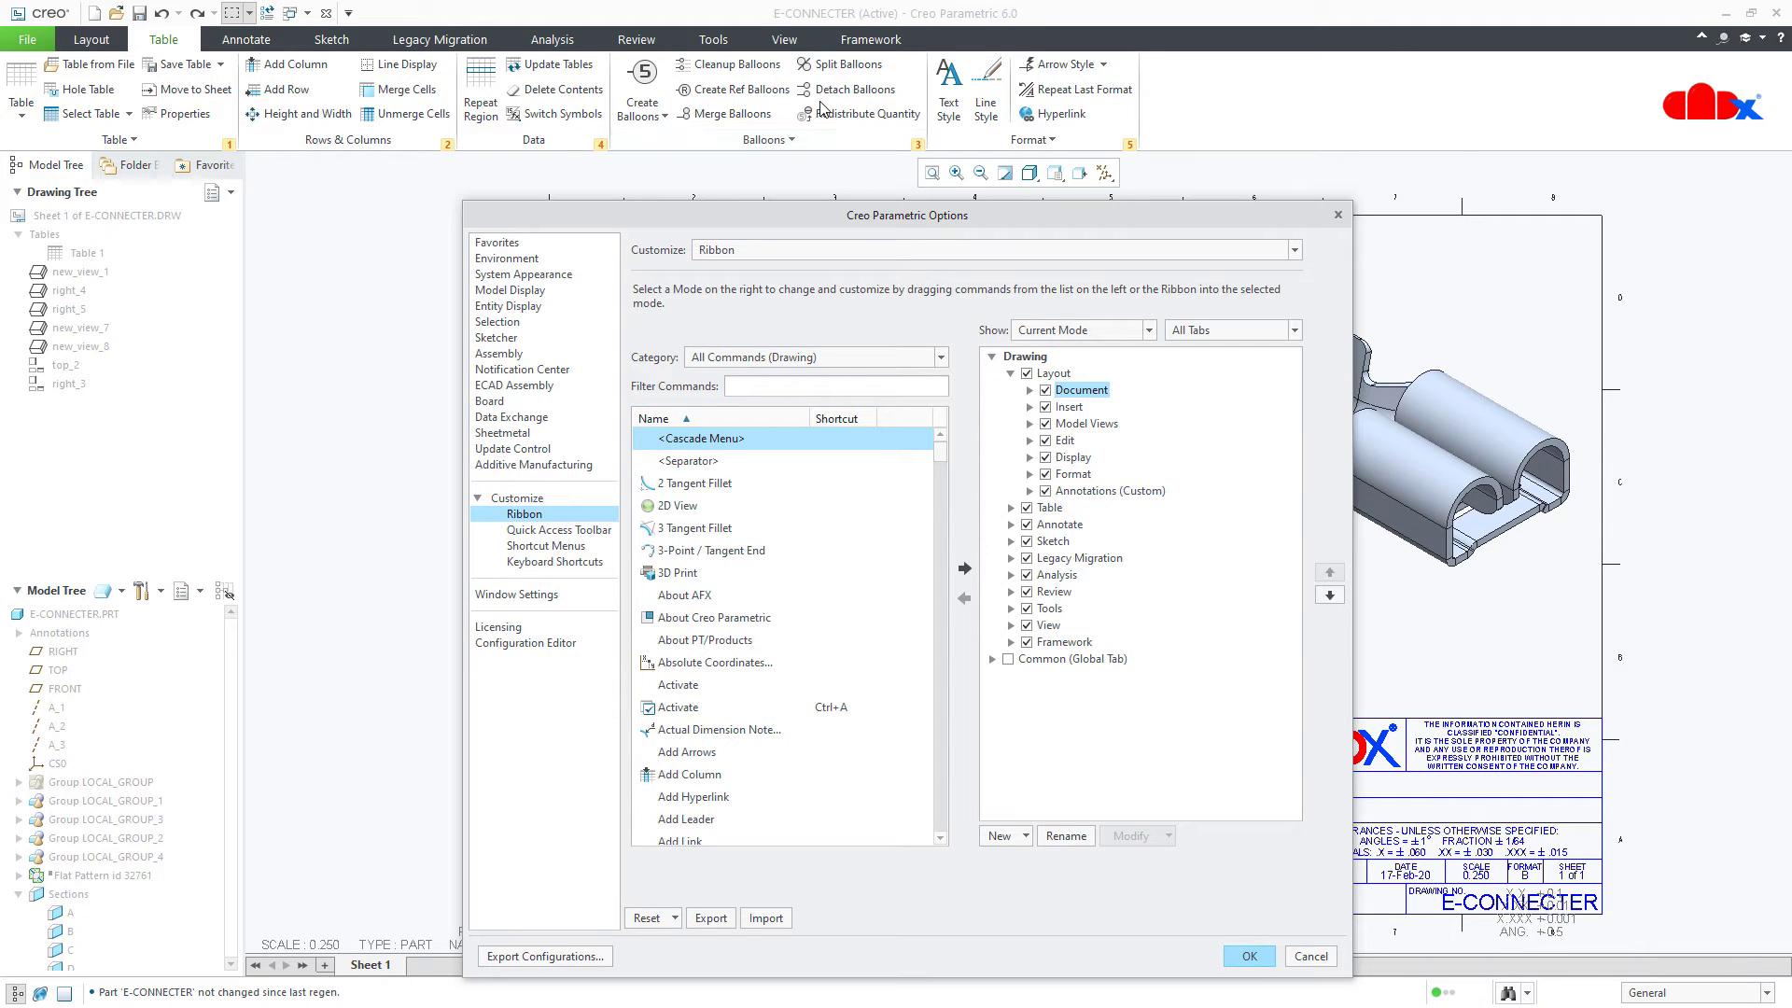
pyautogui.click(250, 41)
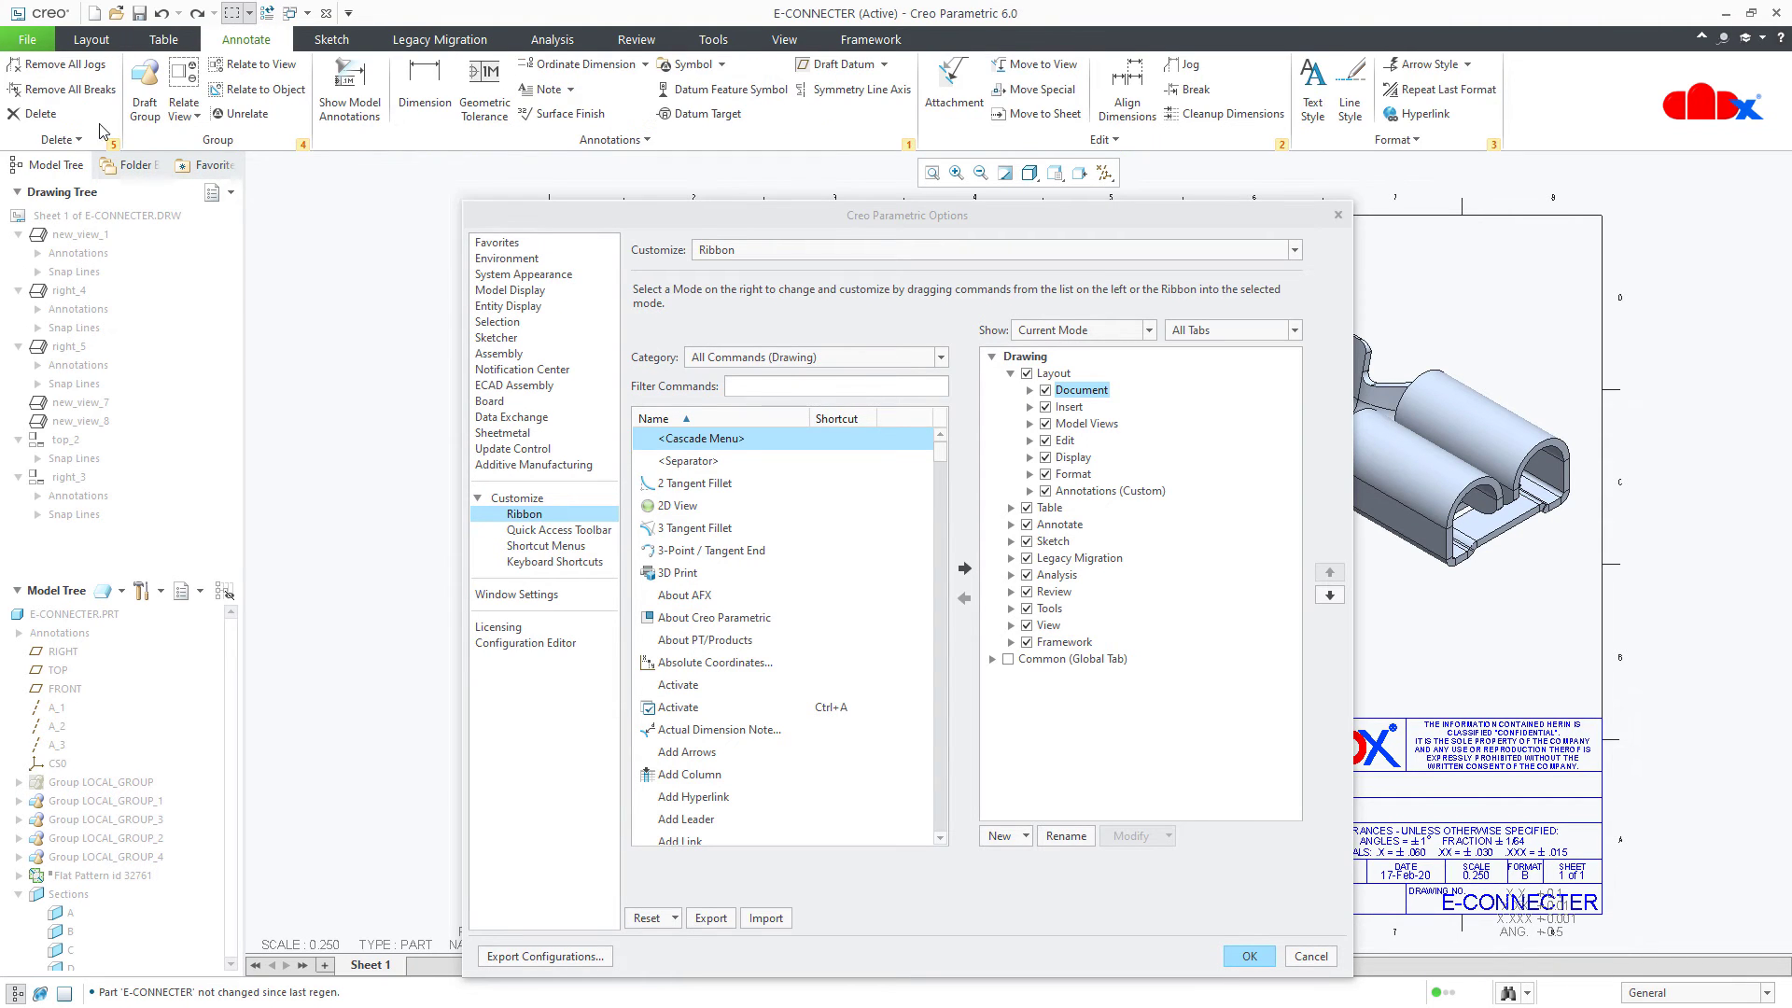
pyautogui.click(90, 42)
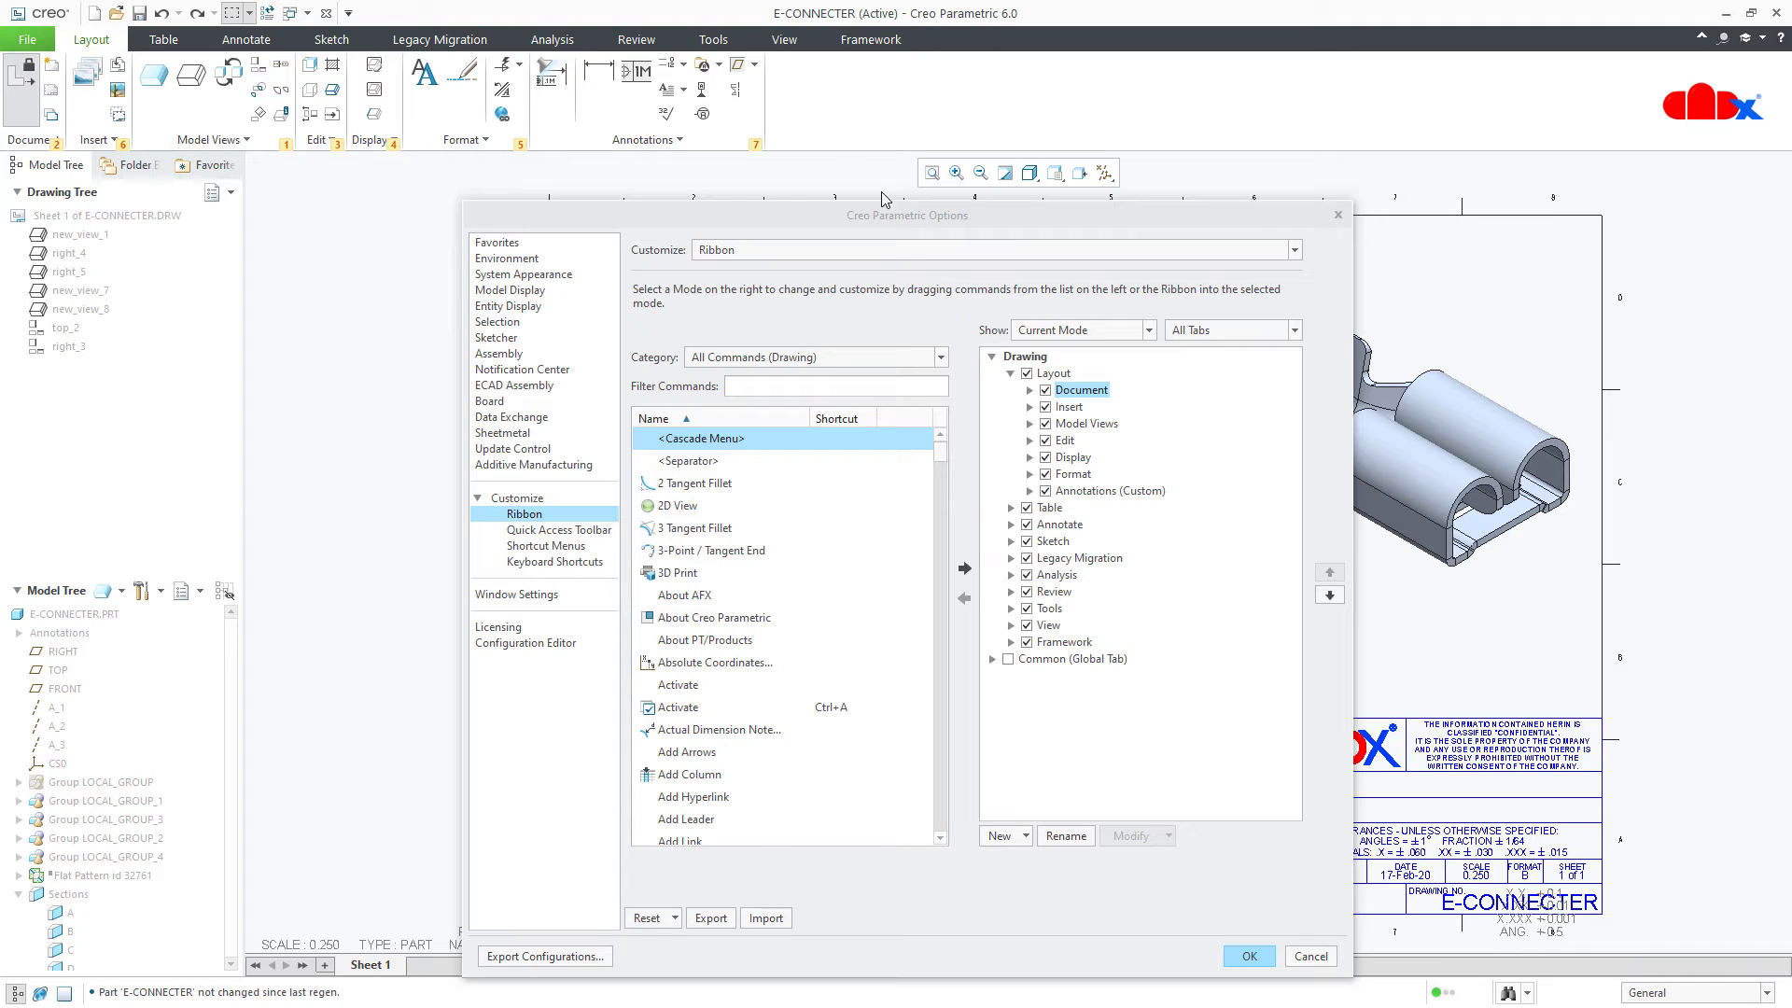
# Step: Add a New Group to Layout and move it below Annotations (Custom)
pyautogui.click(1016, 840)
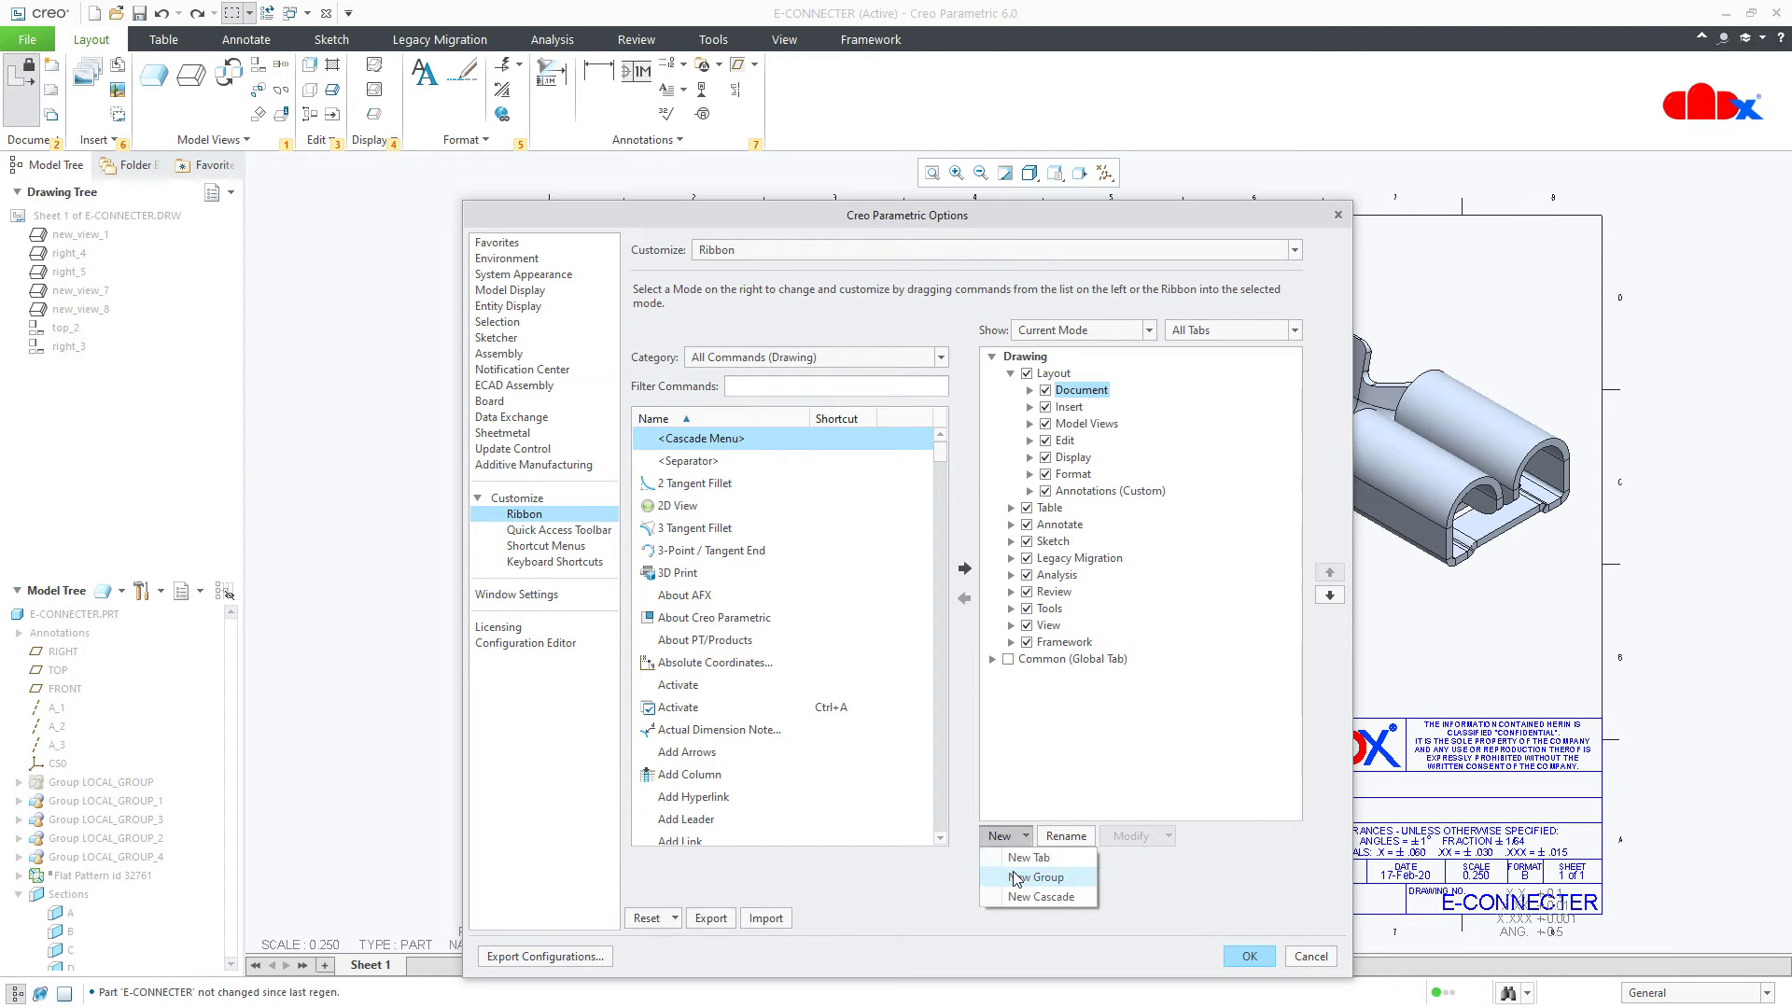
pyautogui.click(1017, 878)
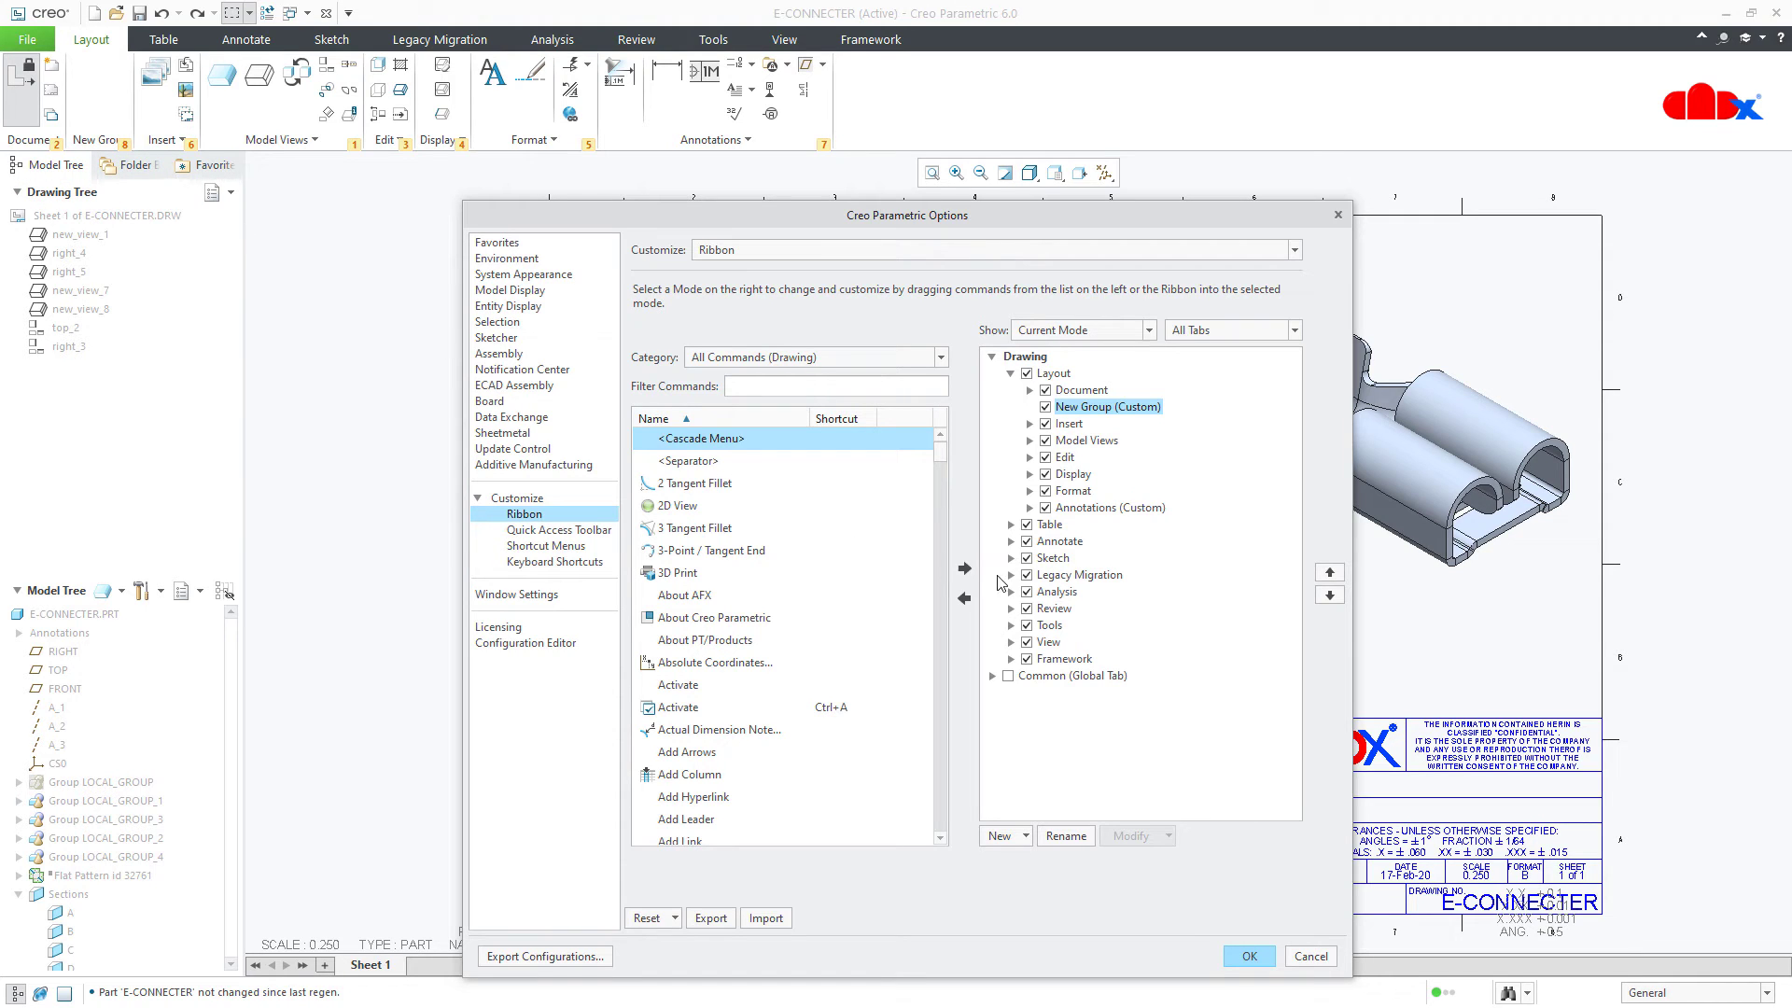
pyautogui.click(1329, 595)
pyautogui.click(1329, 595)
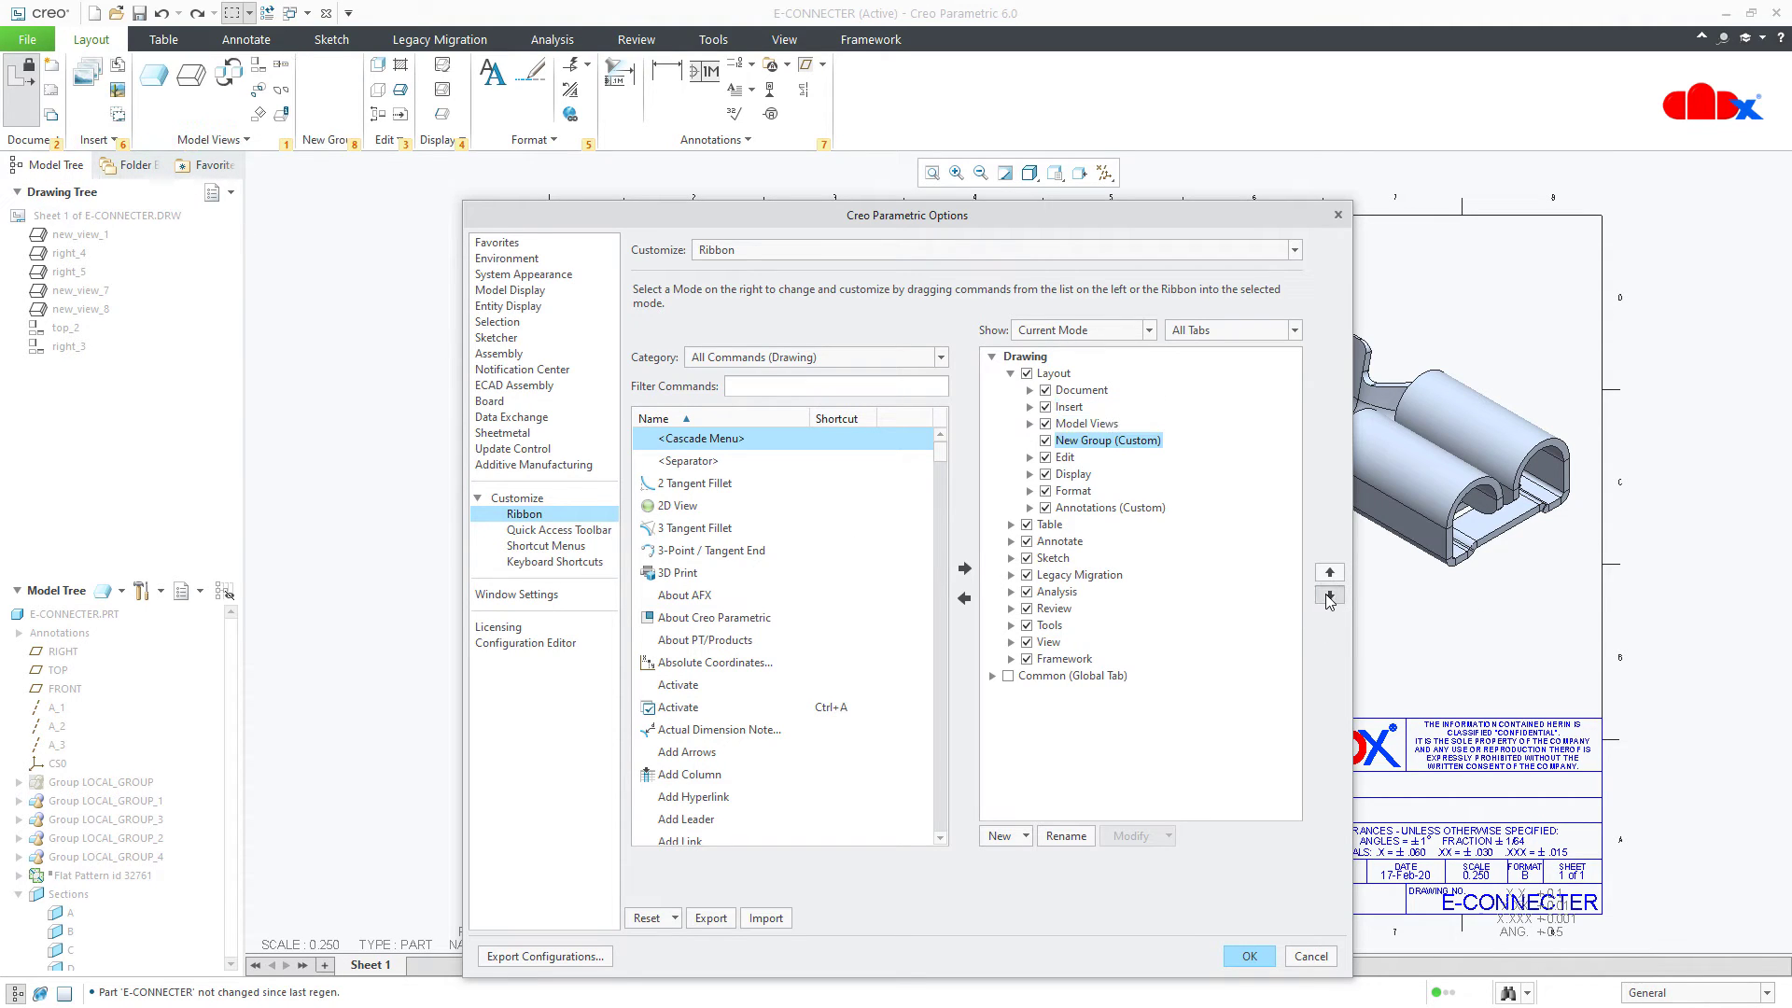
pyautogui.click(1328, 596)
pyautogui.click(1329, 595)
pyautogui.click(1329, 595)
pyautogui.click(1329, 595)
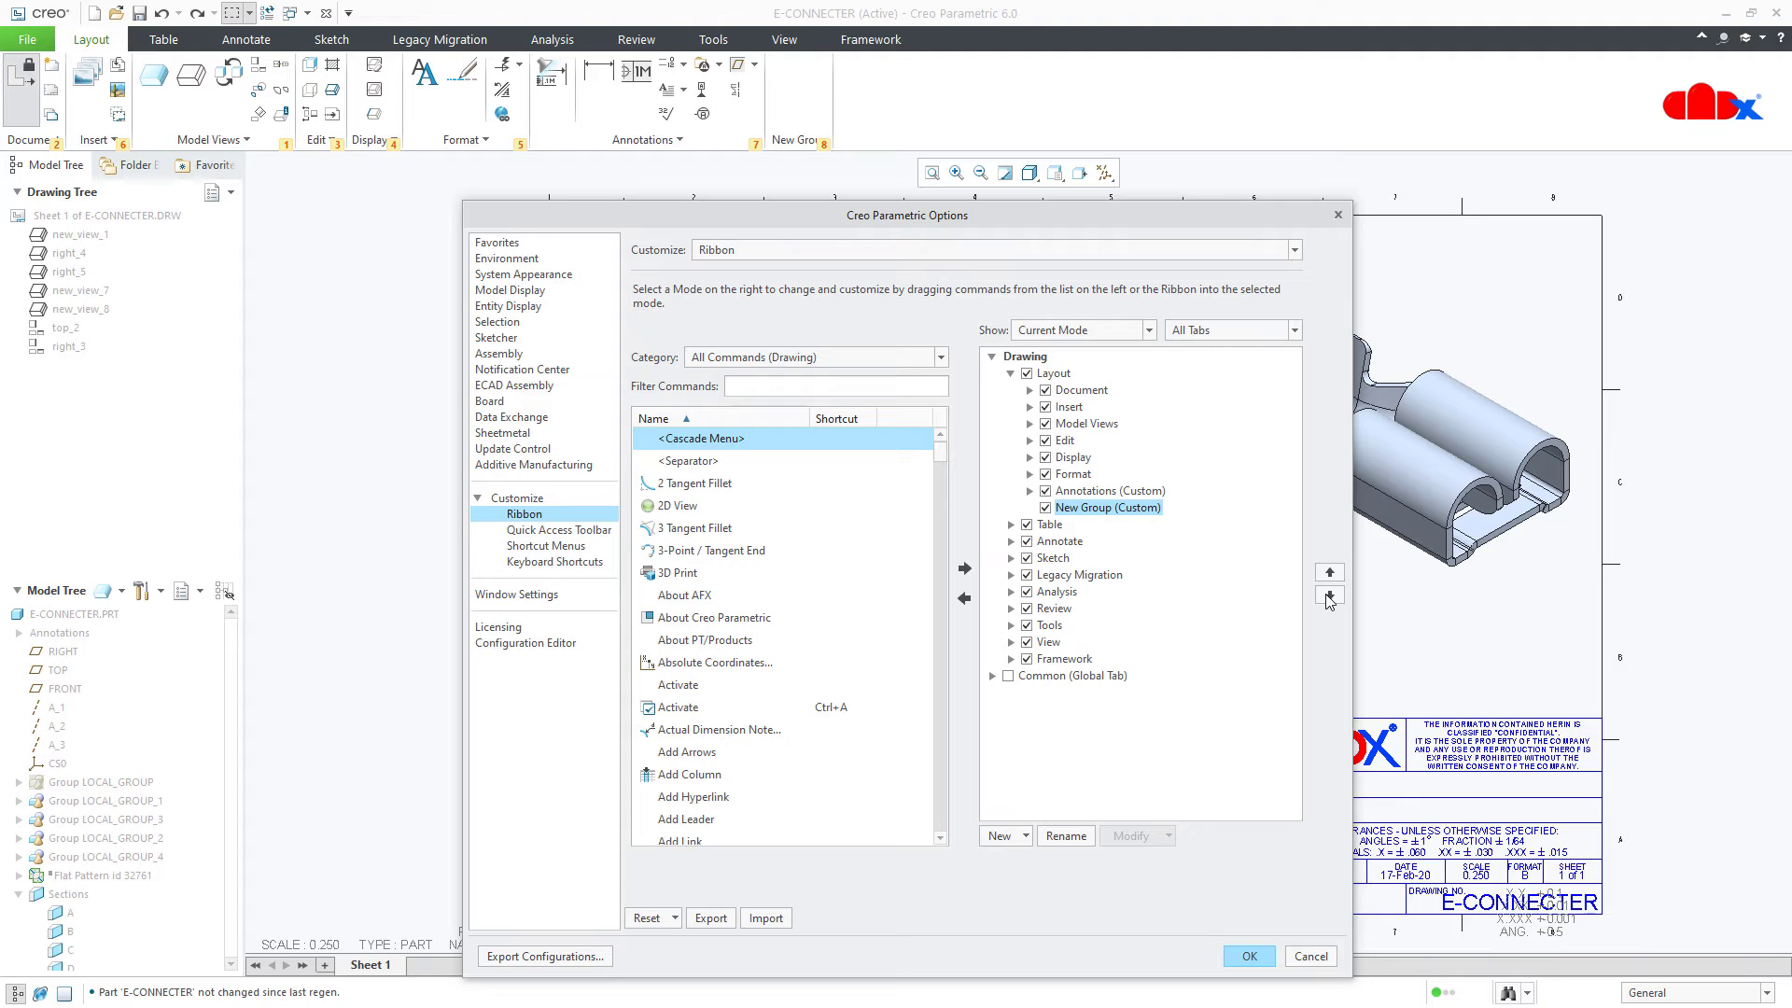
# Step: Rename the new group to 'sketch'
pyautogui.click(1082, 843)
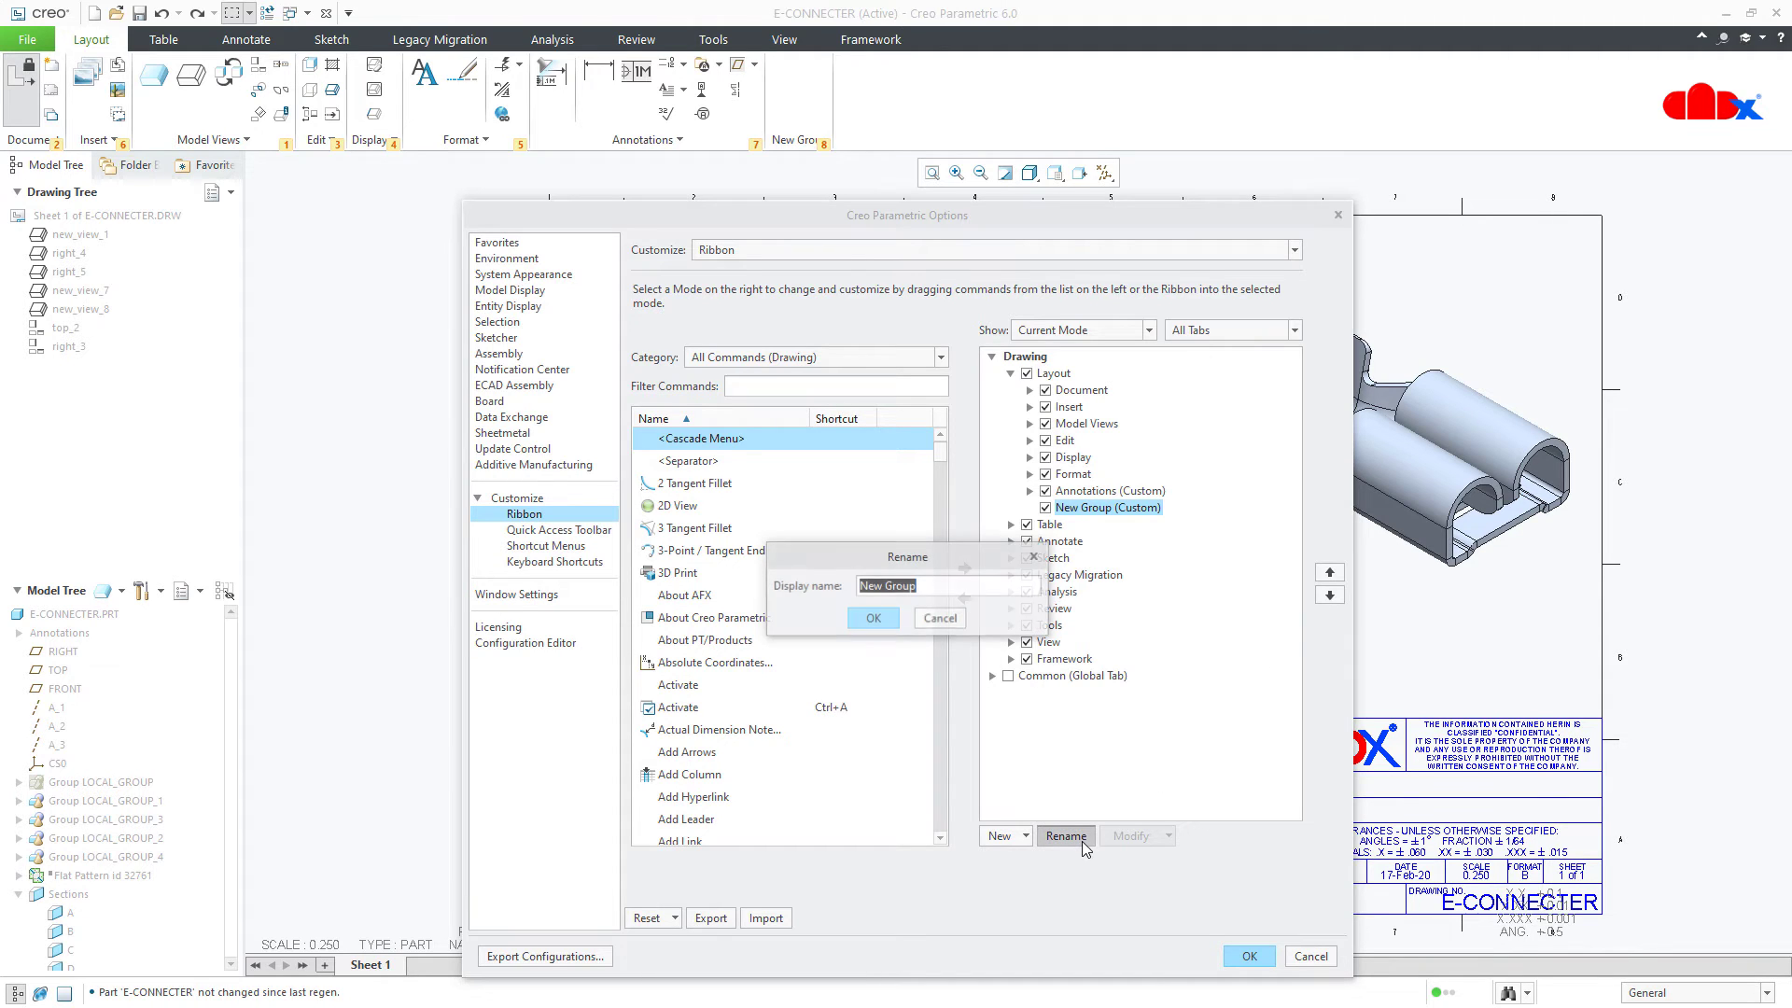
pyautogui.write('sketch')
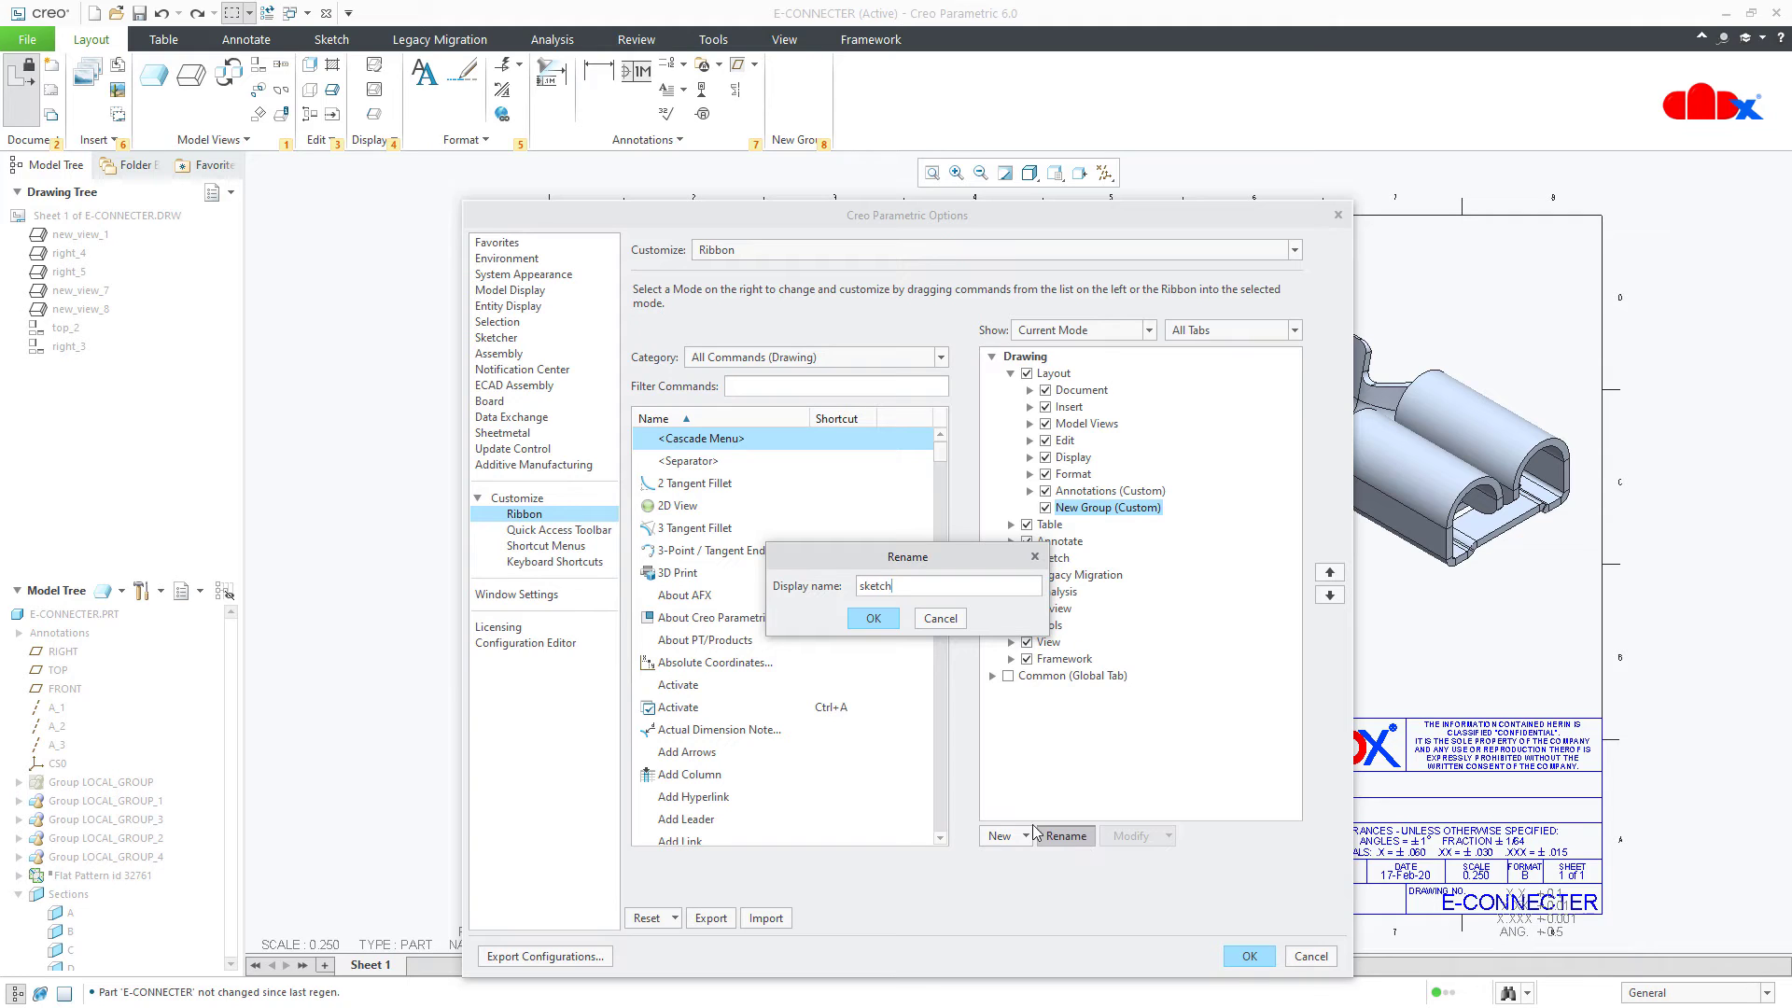
pyautogui.click(887, 621)
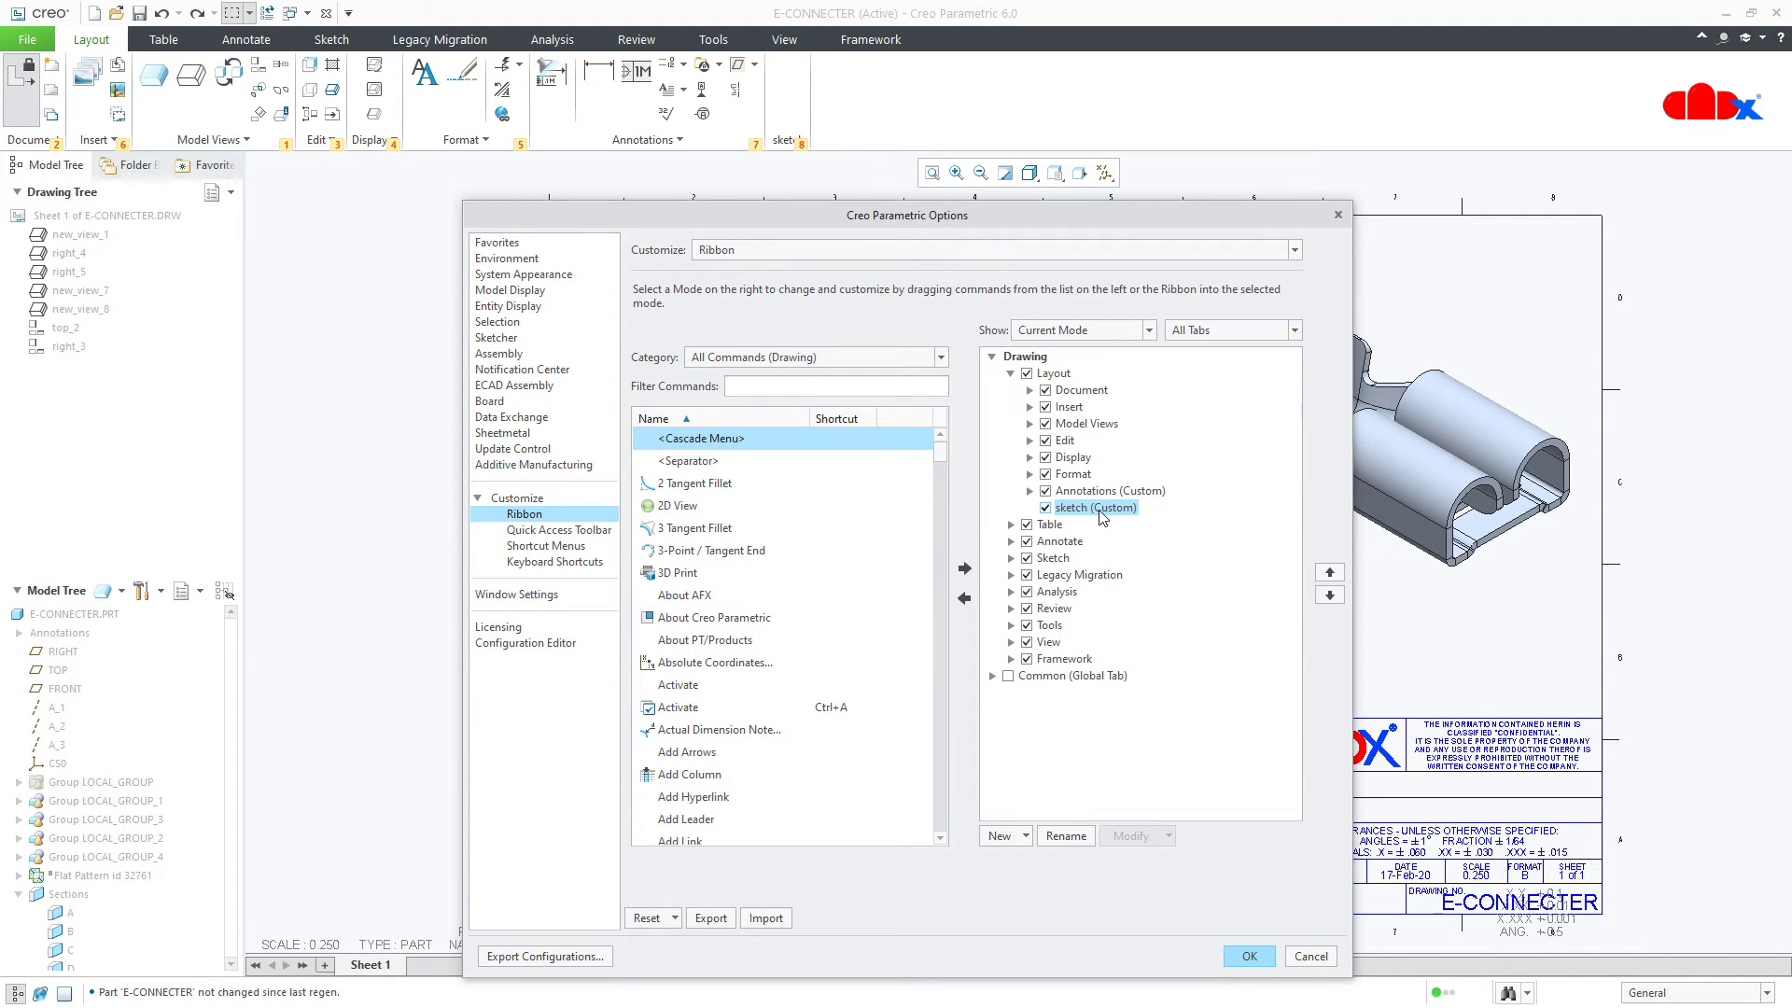
pyautogui.click(874, 364)
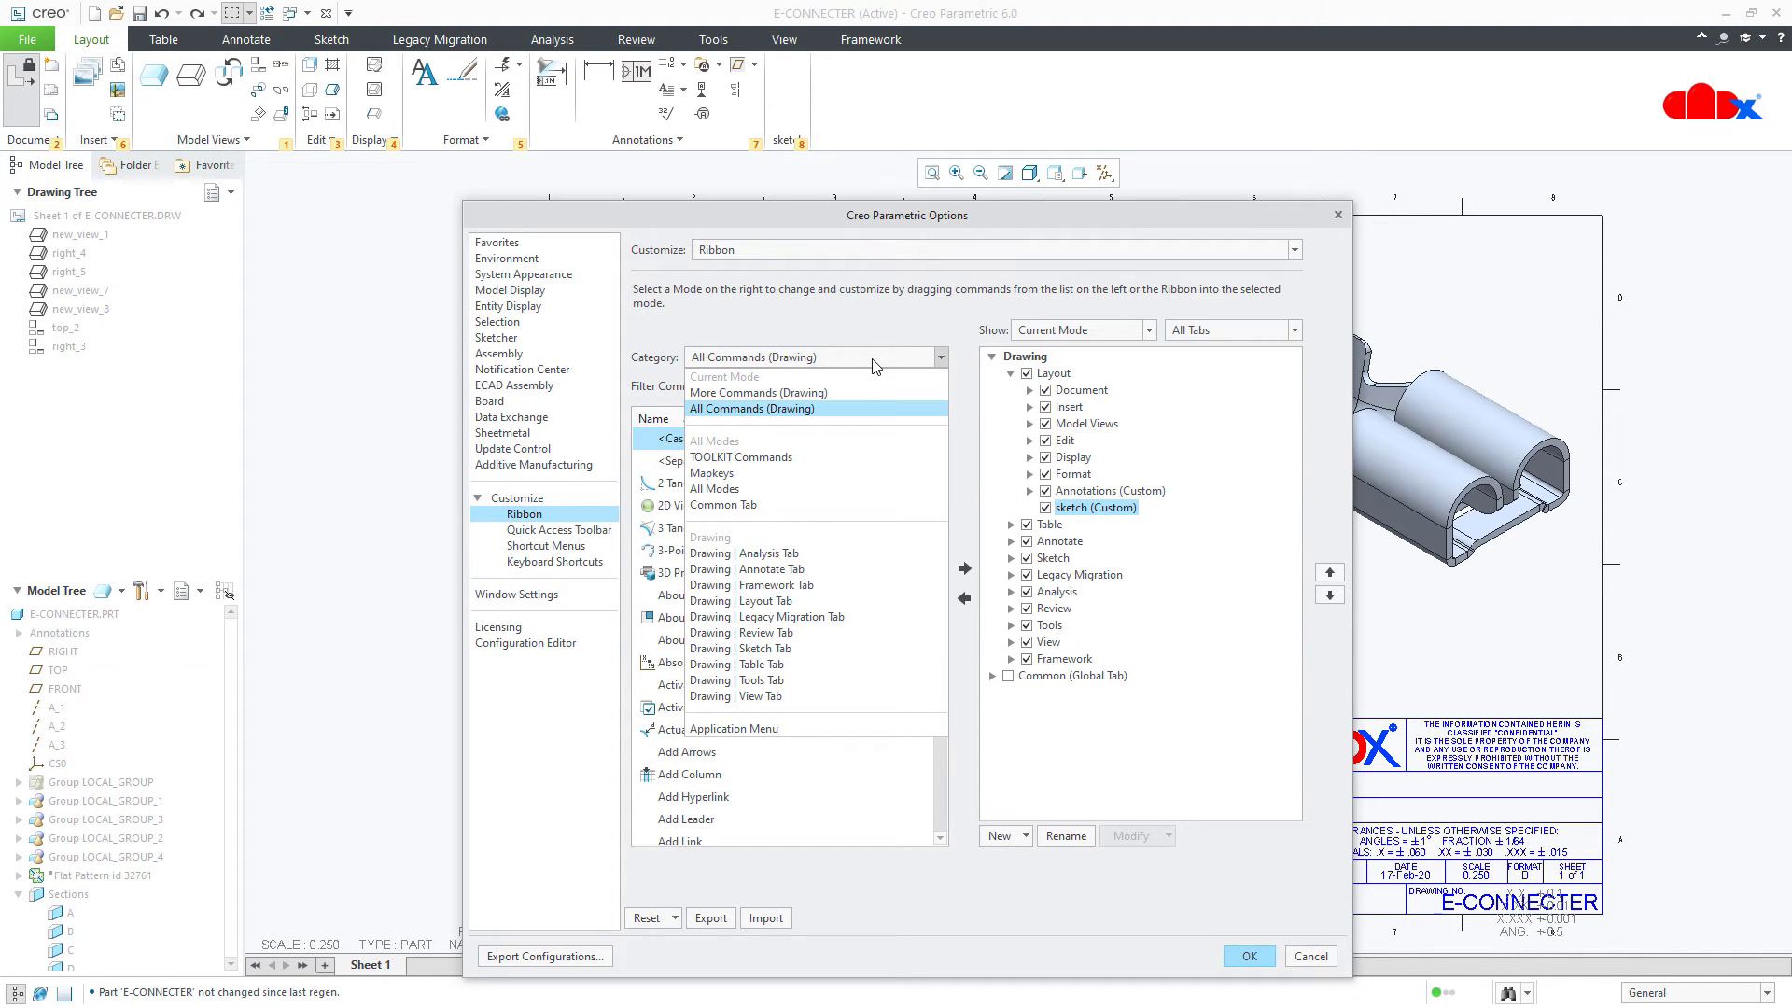
# Step: List the Sketch tab commands and add Circle to the custom sketch group
pyautogui.click(811, 648)
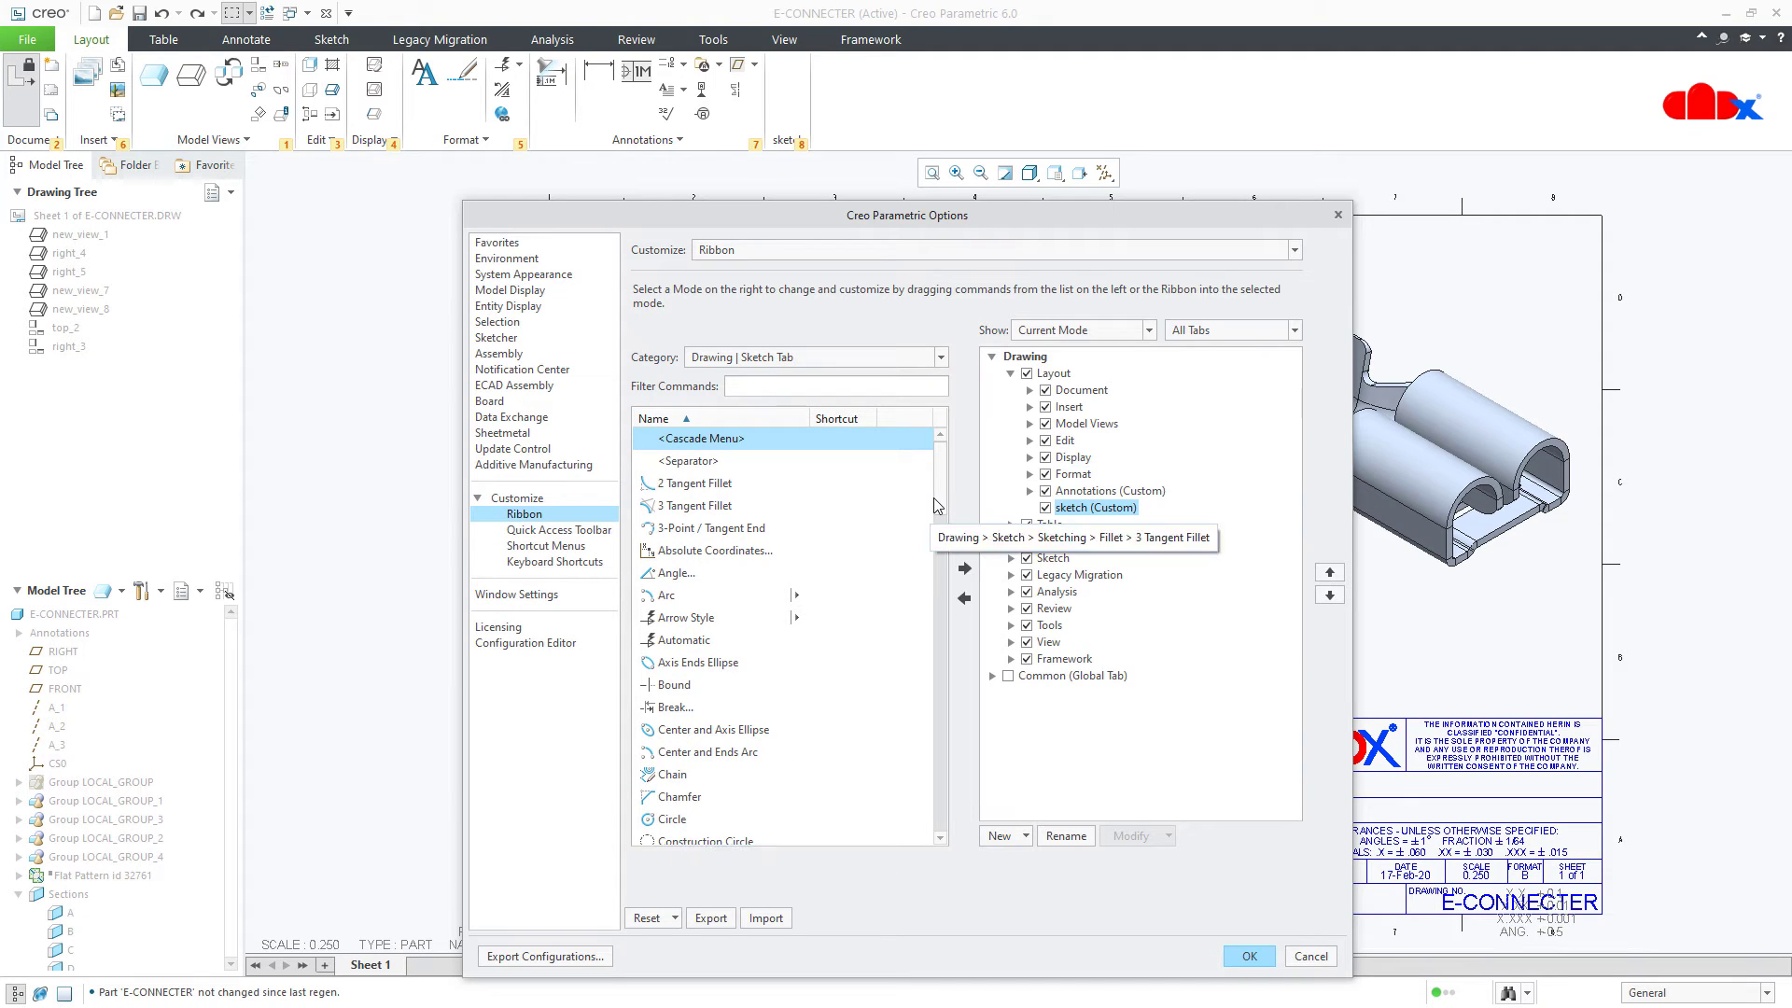
pyautogui.scroll(-2, 943, 525)
pyautogui.scroll(-1, 942, 524)
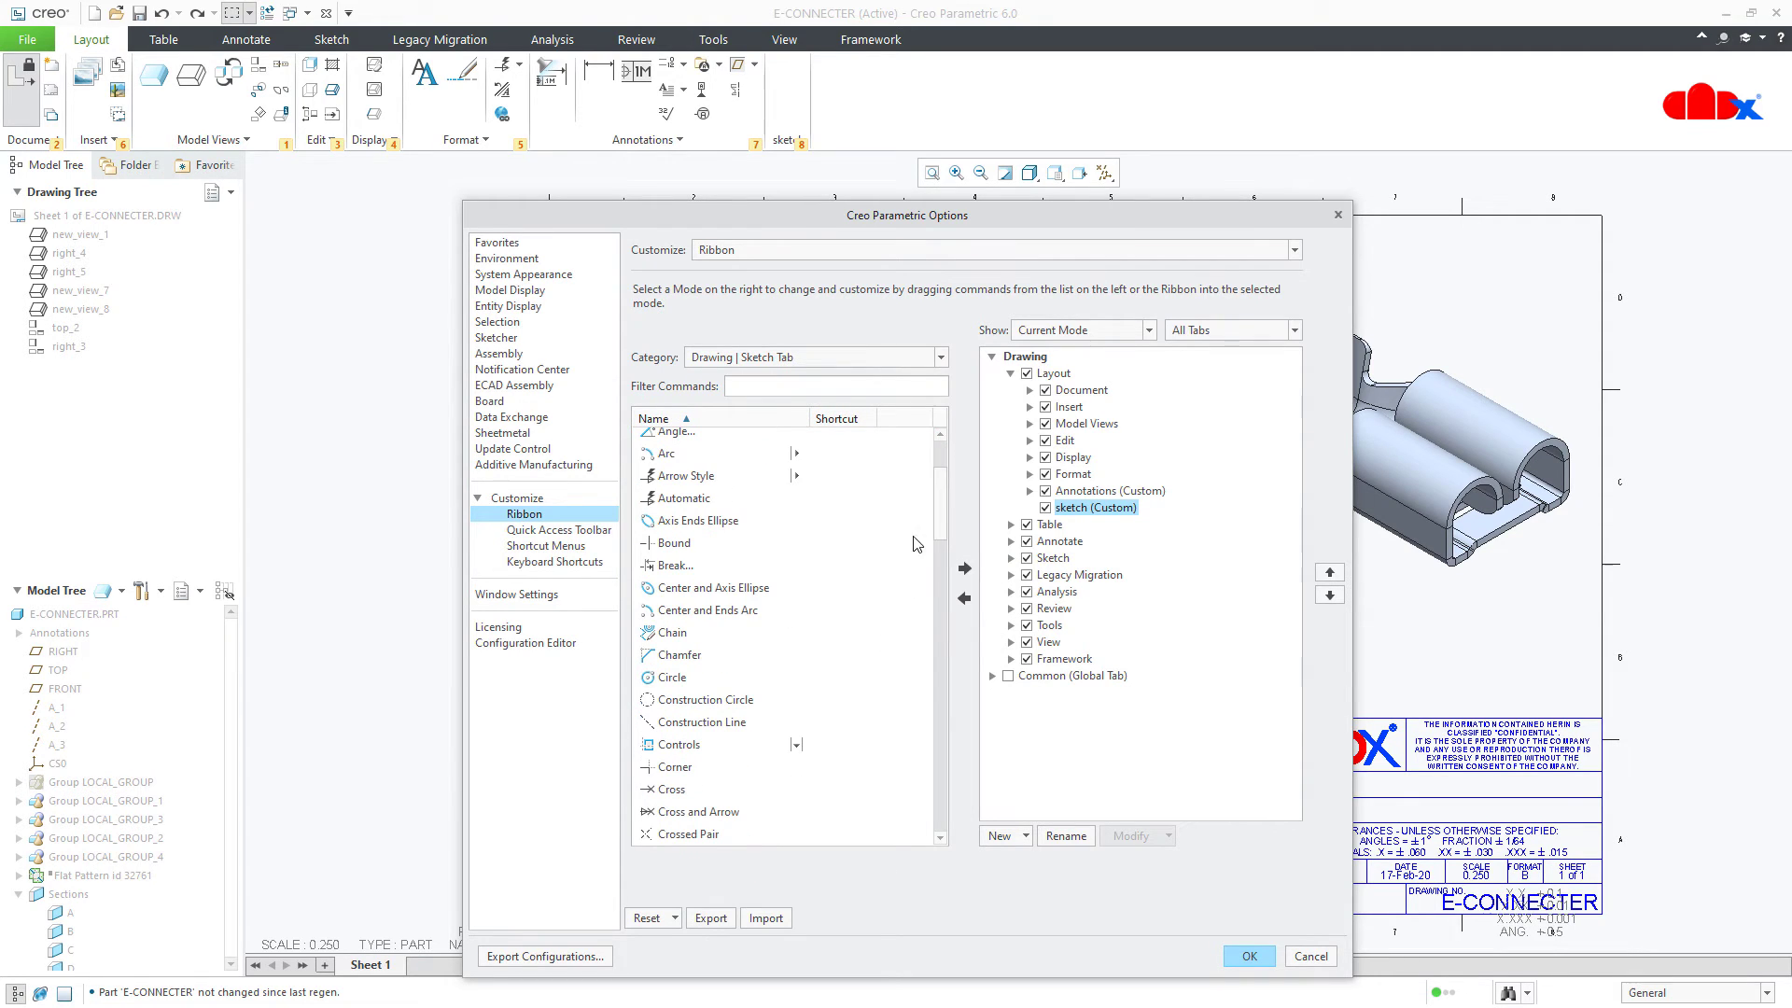
pyautogui.click(681, 681)
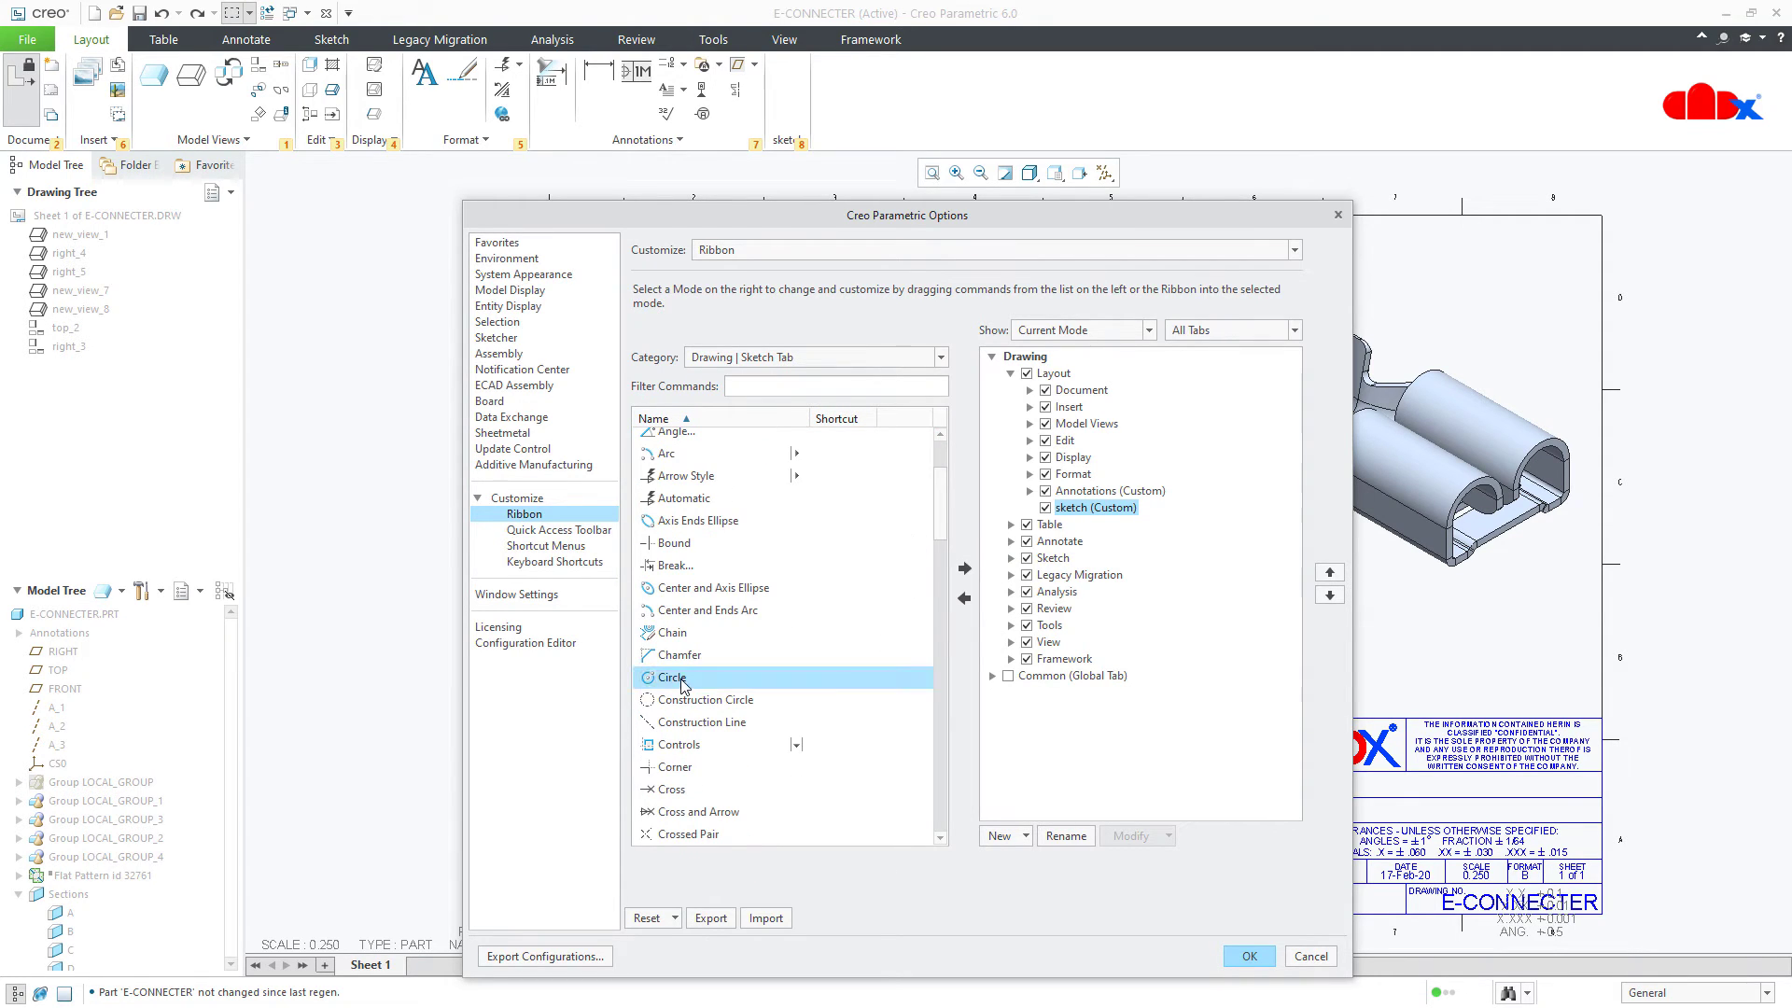
pyautogui.click(964, 568)
# Step: Add Line and Parametric Sketch to the custom sketch group and apply the ribbon changes
pyautogui.moveTo(947, 527); pyautogui.dragTo(964, 644)
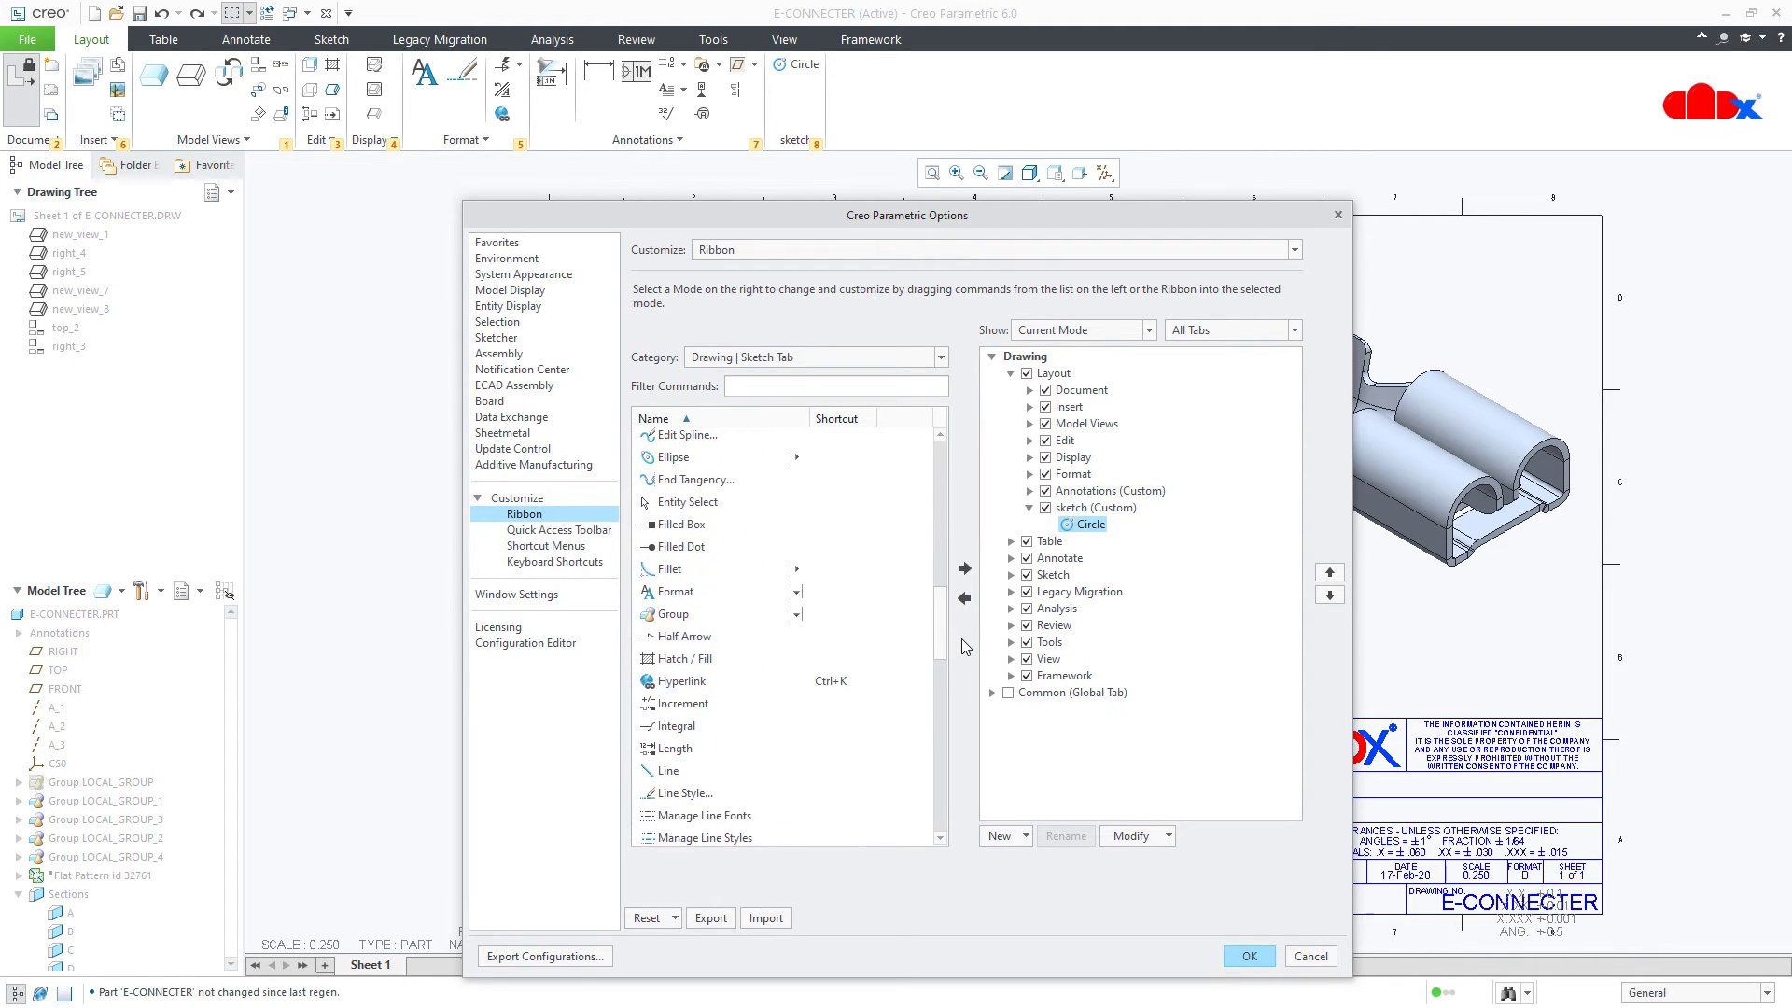
pyautogui.click(675, 777)
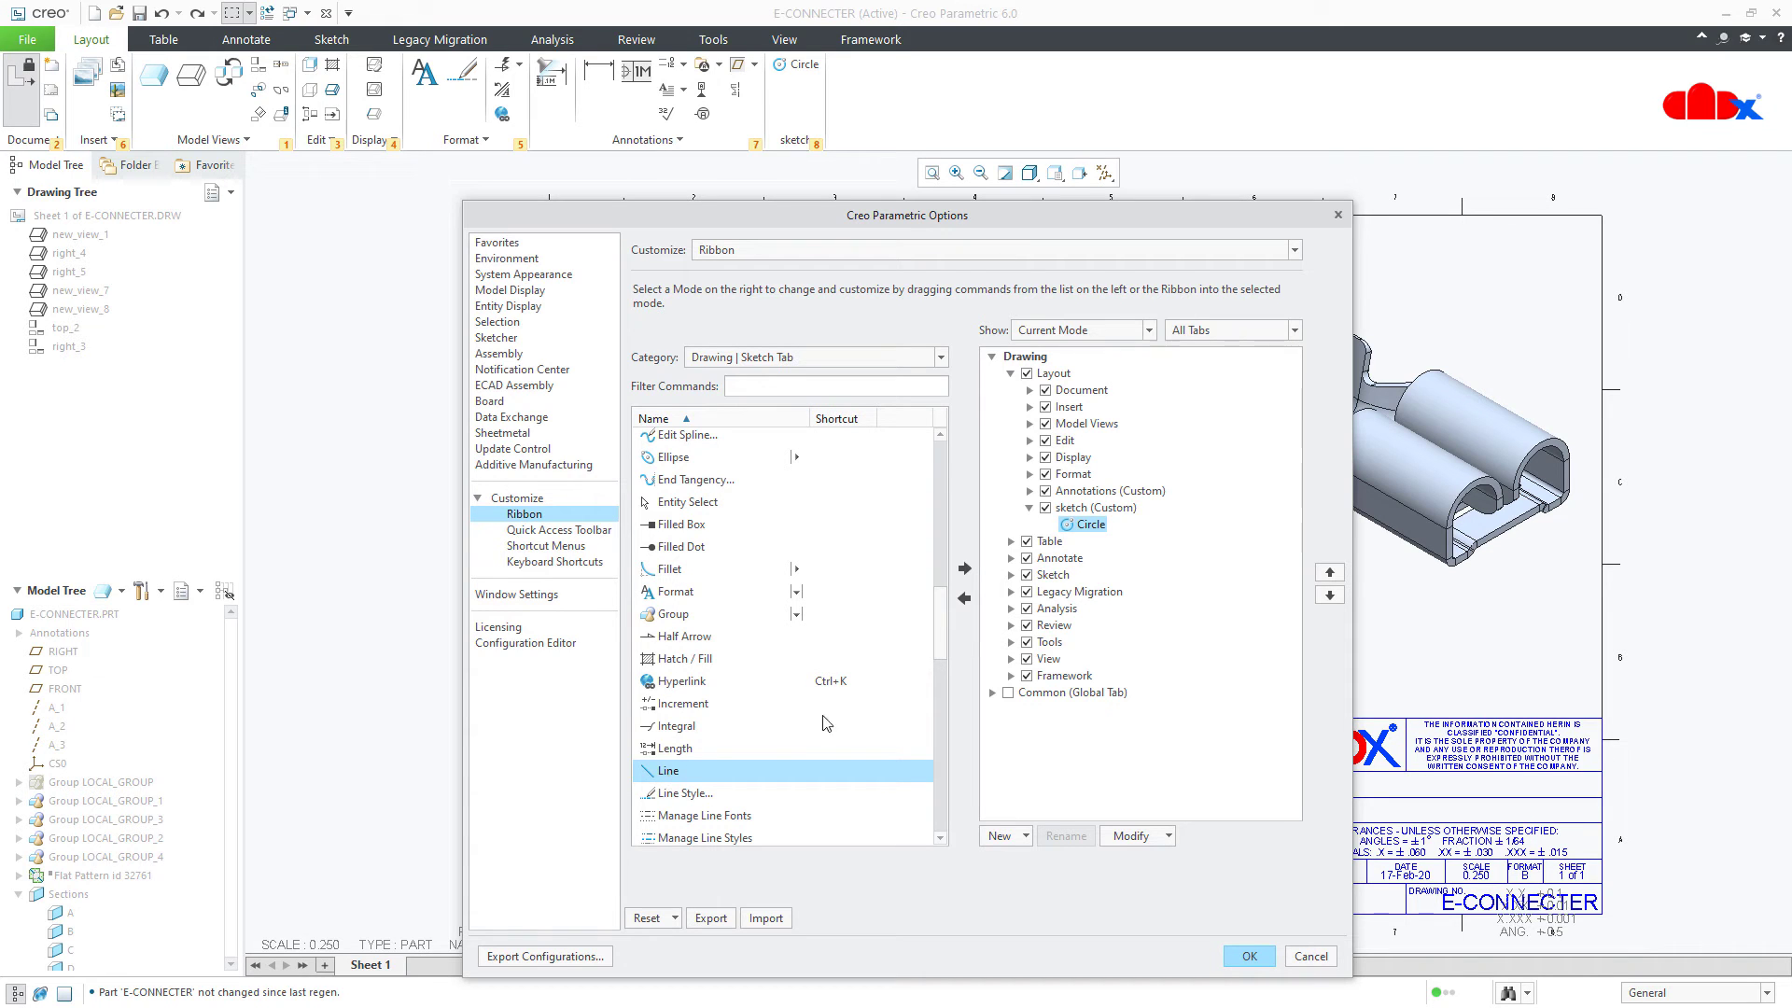
pyautogui.click(965, 569)
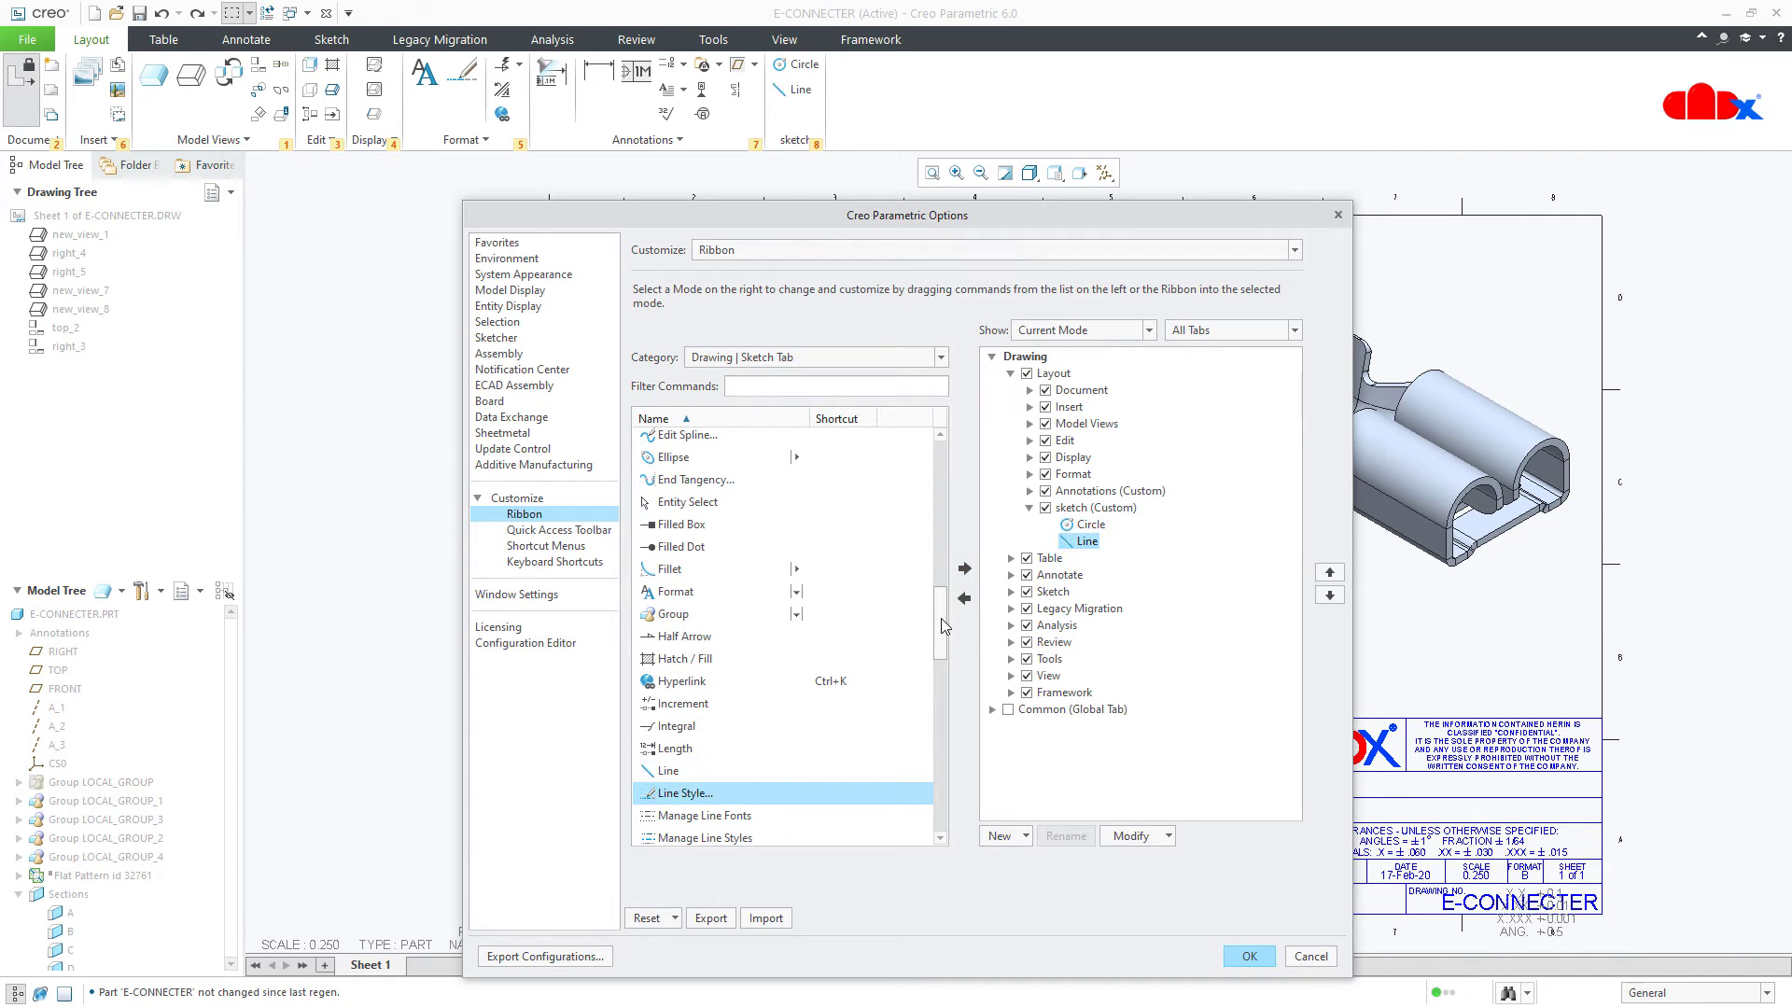
pyautogui.moveTo(940, 618); pyautogui.dragTo(936, 690)
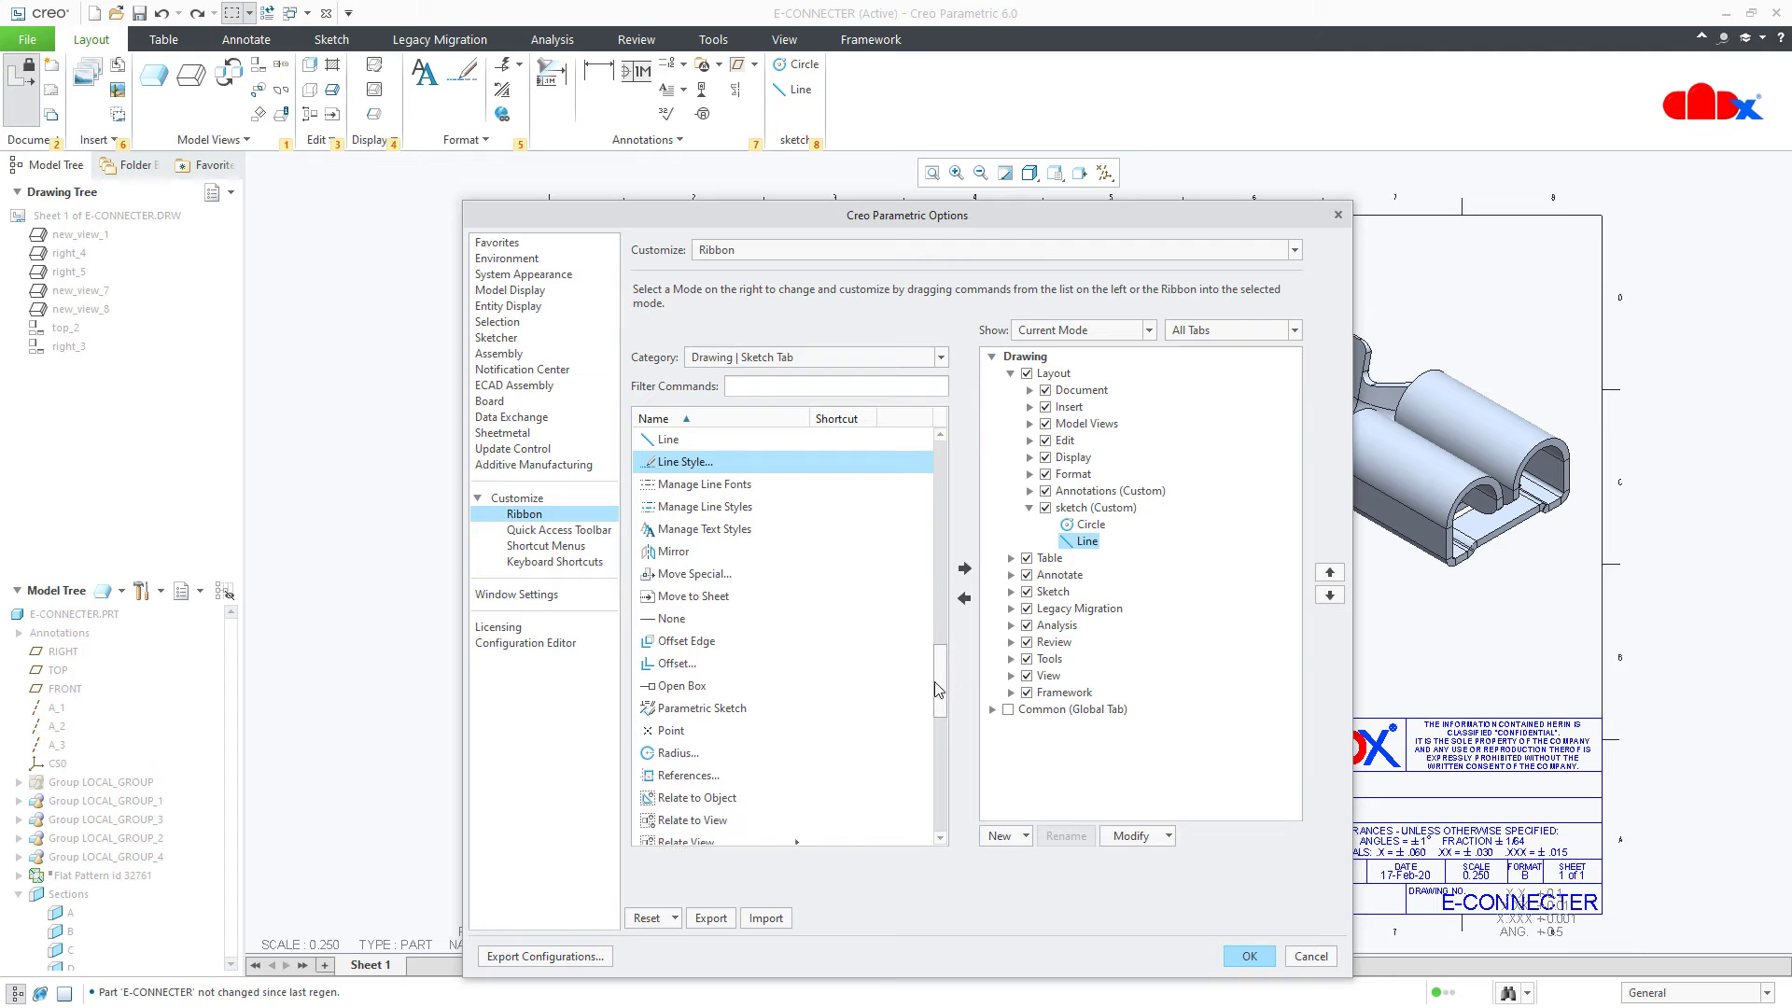
pyautogui.click(727, 711)
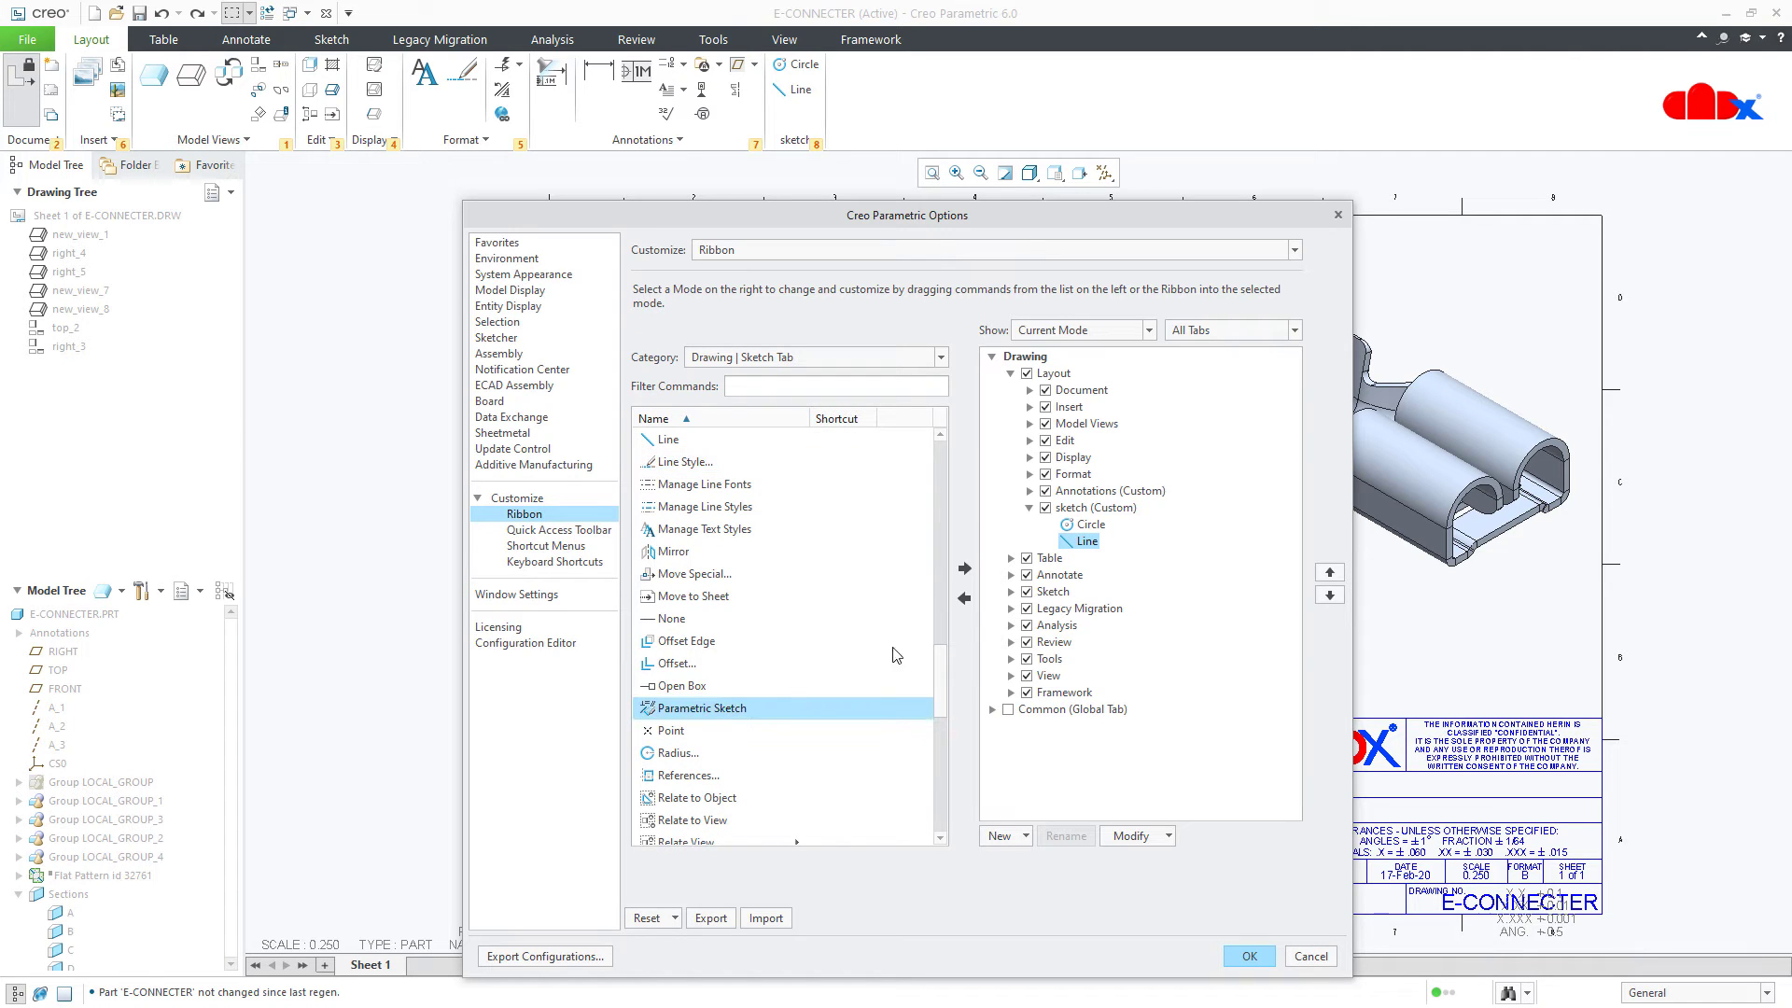
pyautogui.click(967, 567)
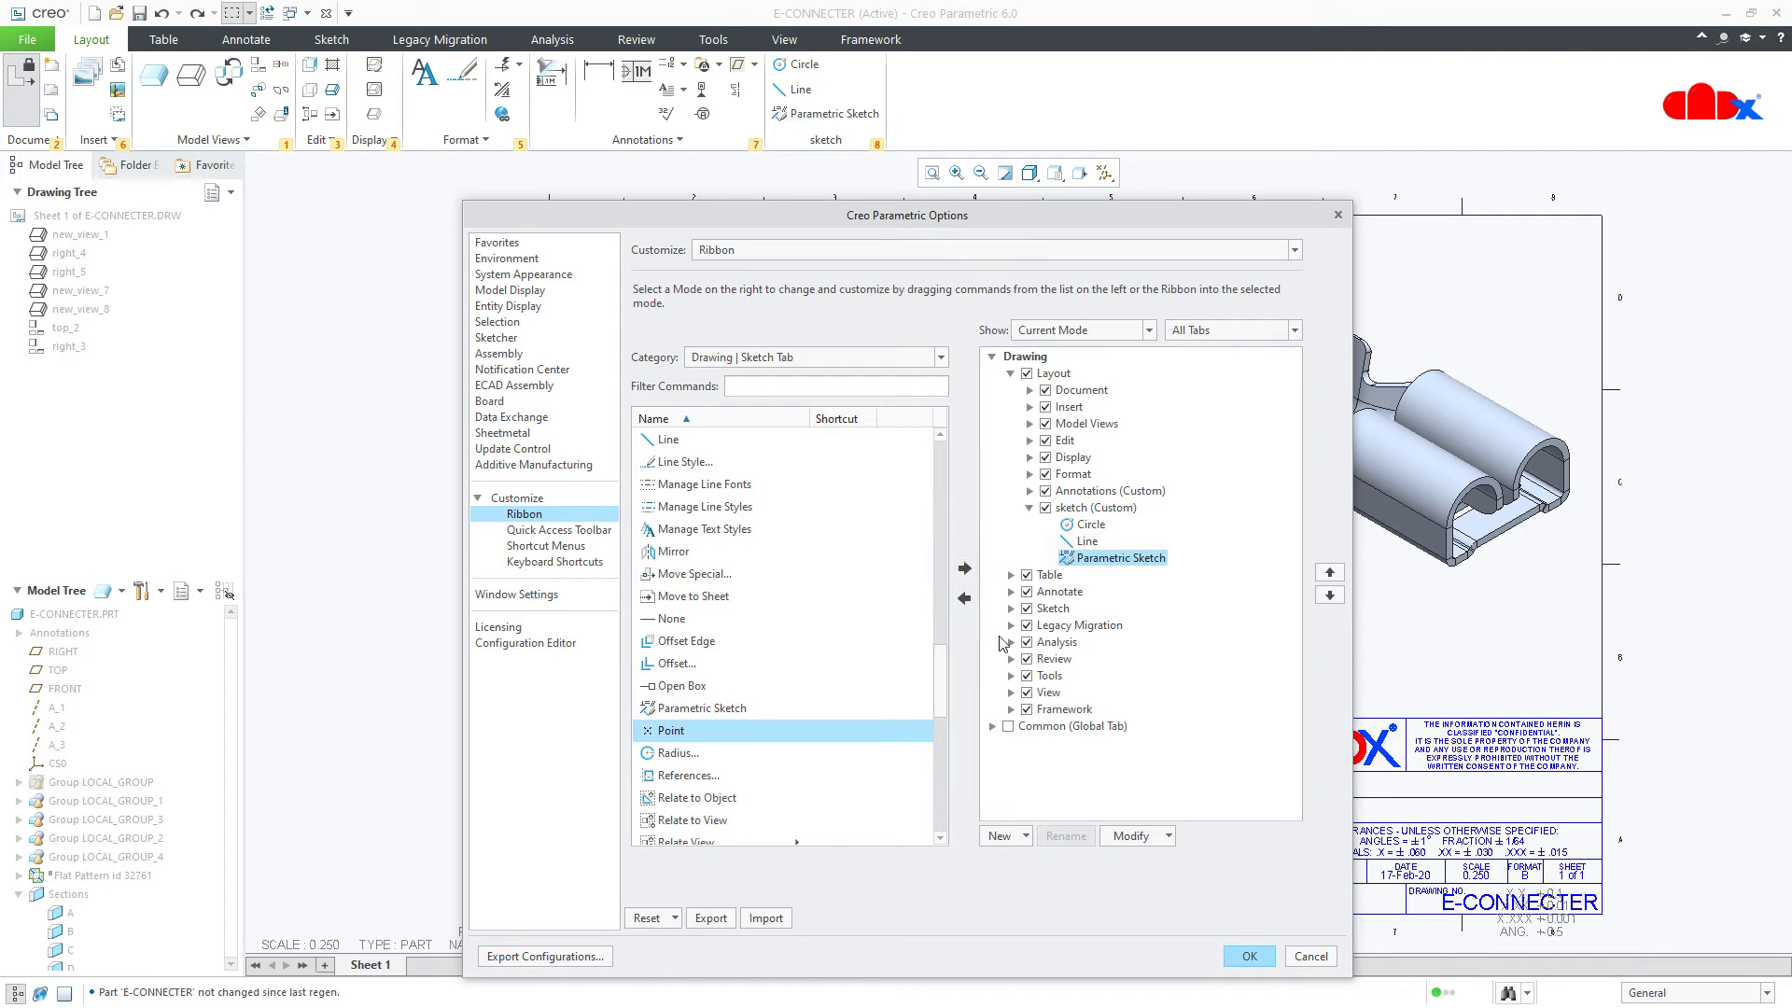
pyautogui.click(1246, 955)
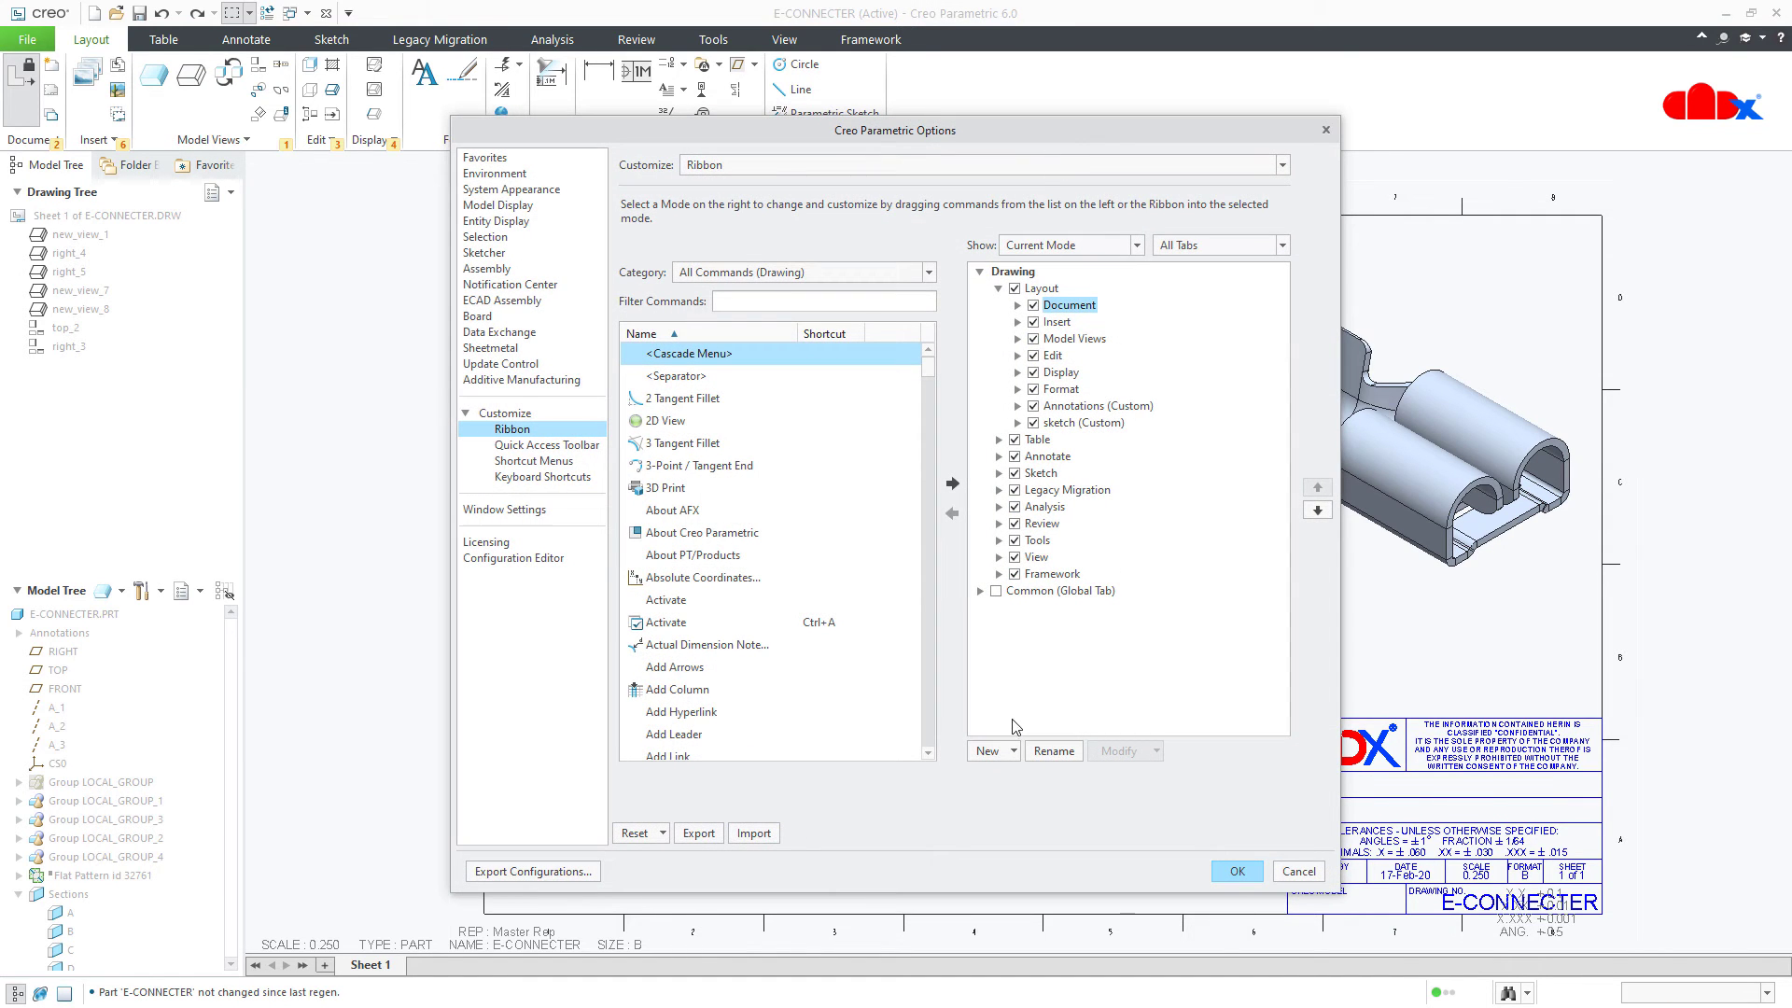
# Step: Review the new-item choices, note types and ordinate dimension options, moving the Options window lower
pyautogui.click(1012, 752)
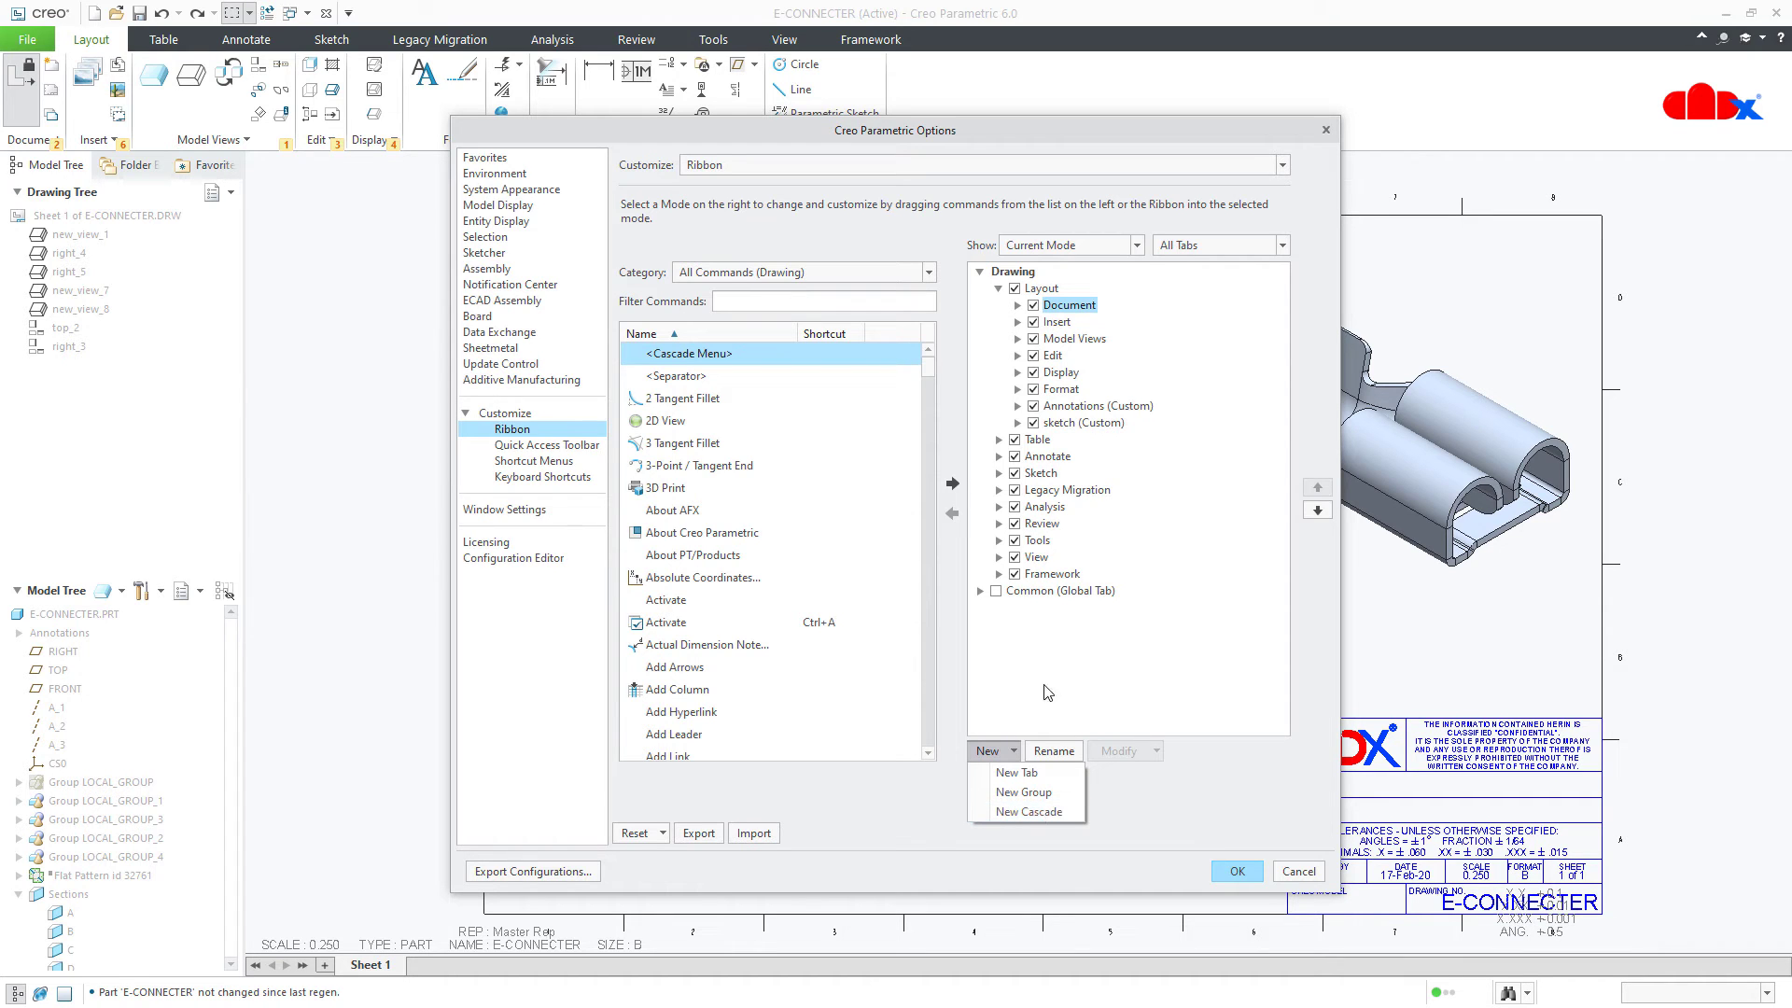
pyautogui.click(975, 216)
pyautogui.moveTo(961, 131); pyautogui.dragTo(964, 215)
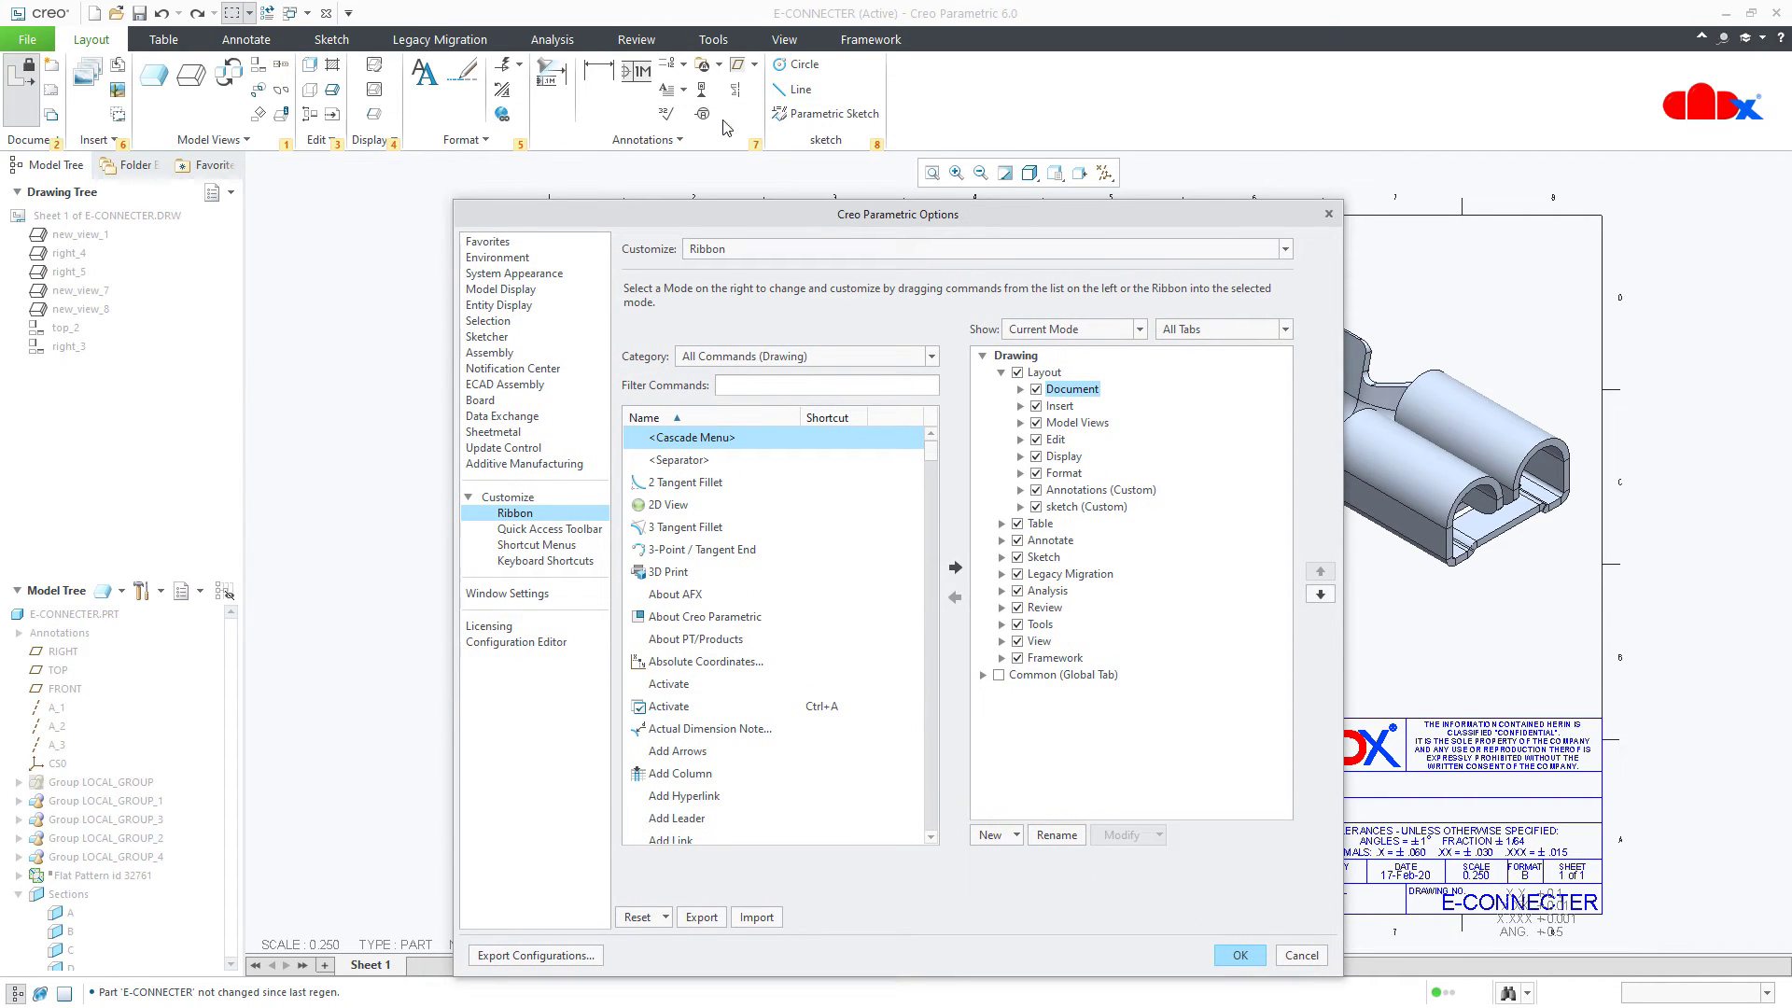
pyautogui.click(684, 91)
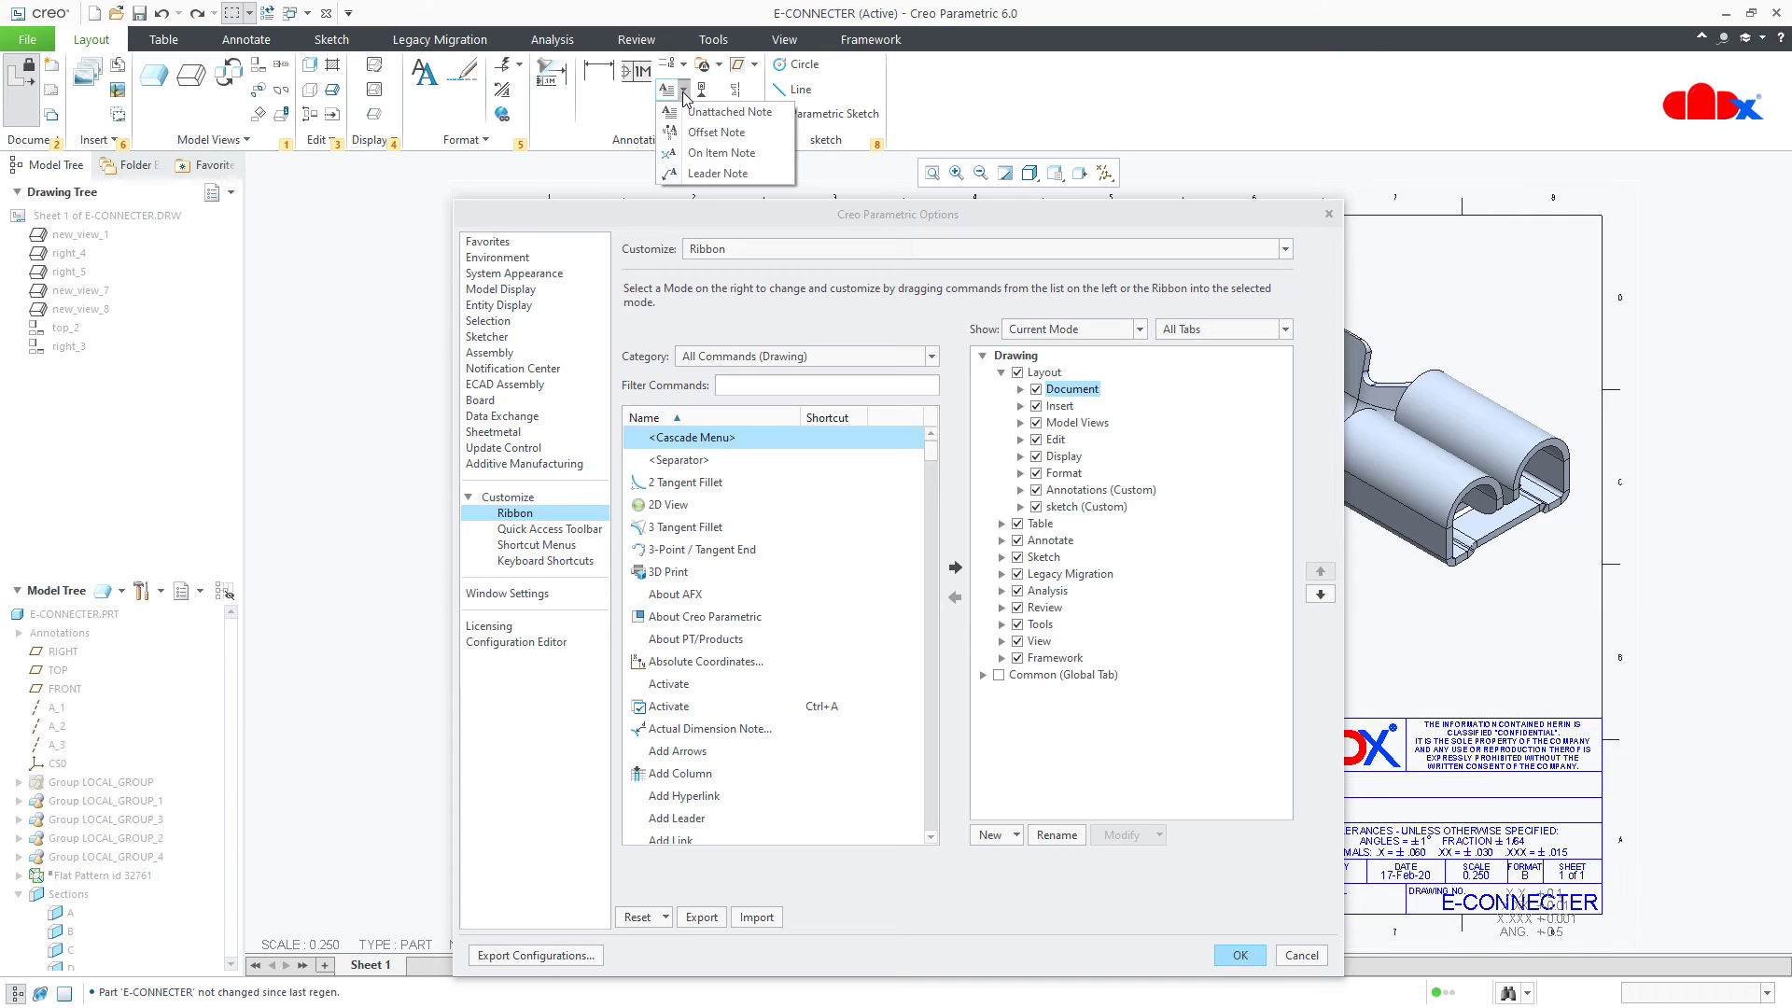
pyautogui.click(684, 91)
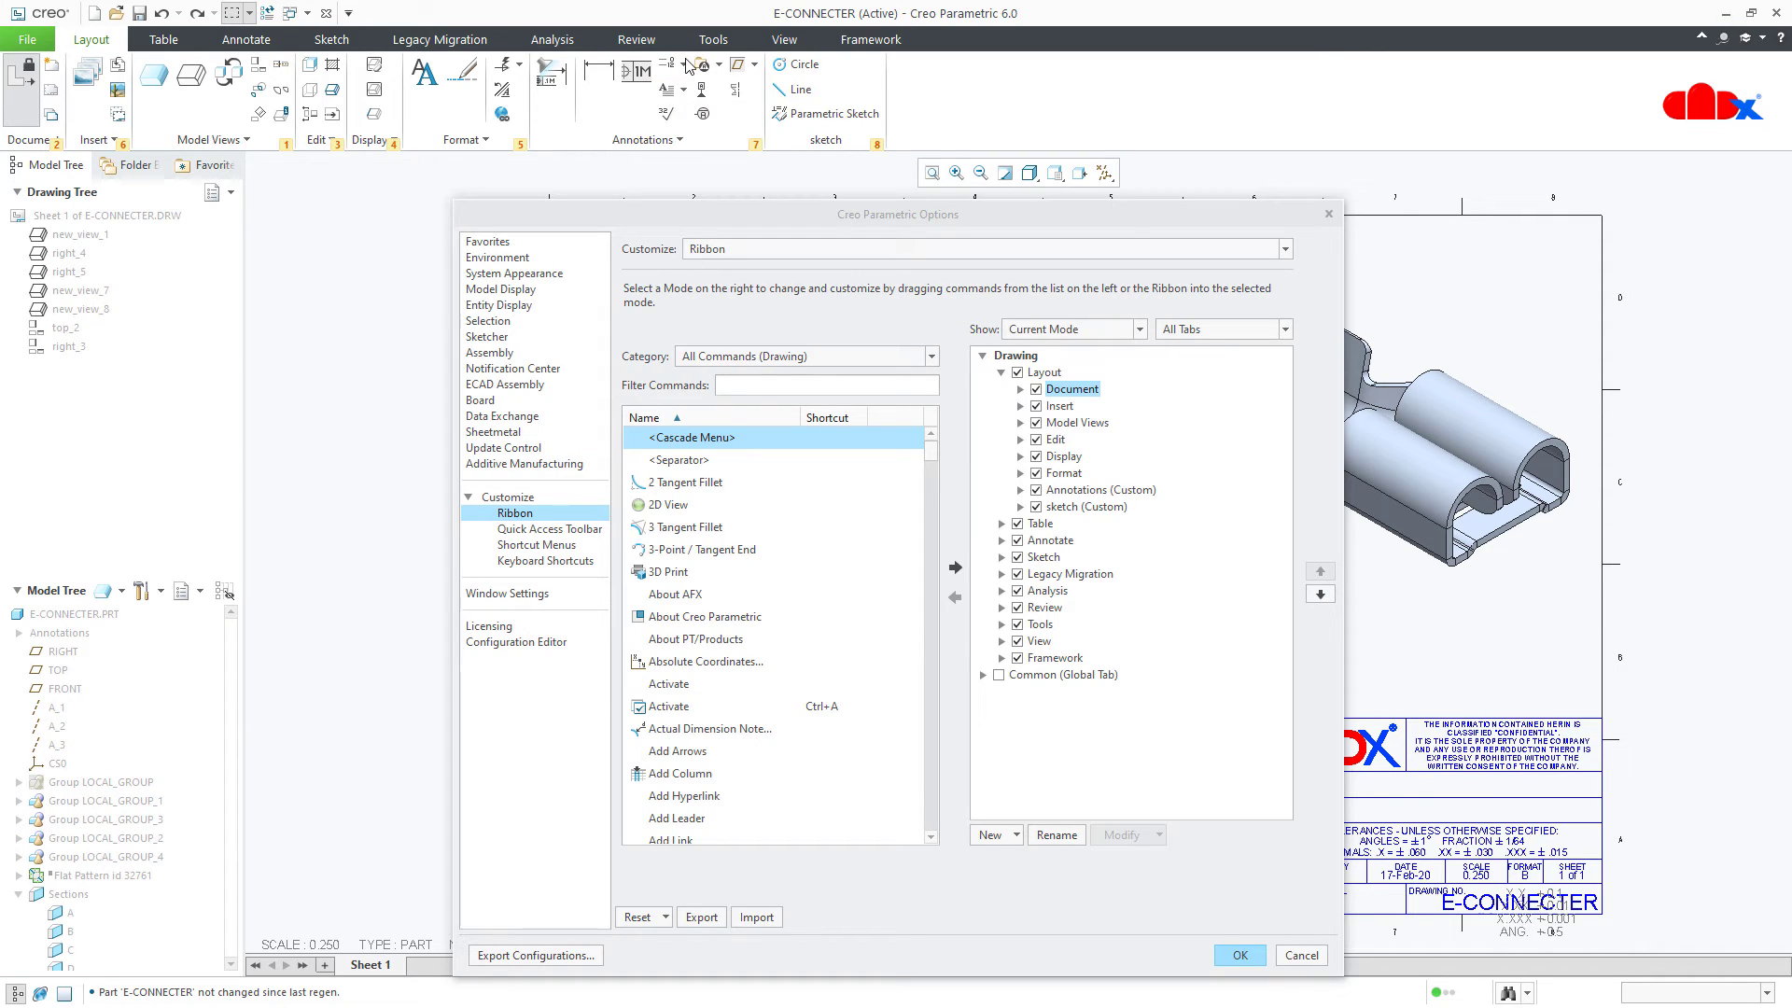
pyautogui.click(685, 65)
pyautogui.click(688, 64)
# Step: Browse the Table, Annotate and Sketch tab commands, then return to Layout
pyautogui.click(174, 41)
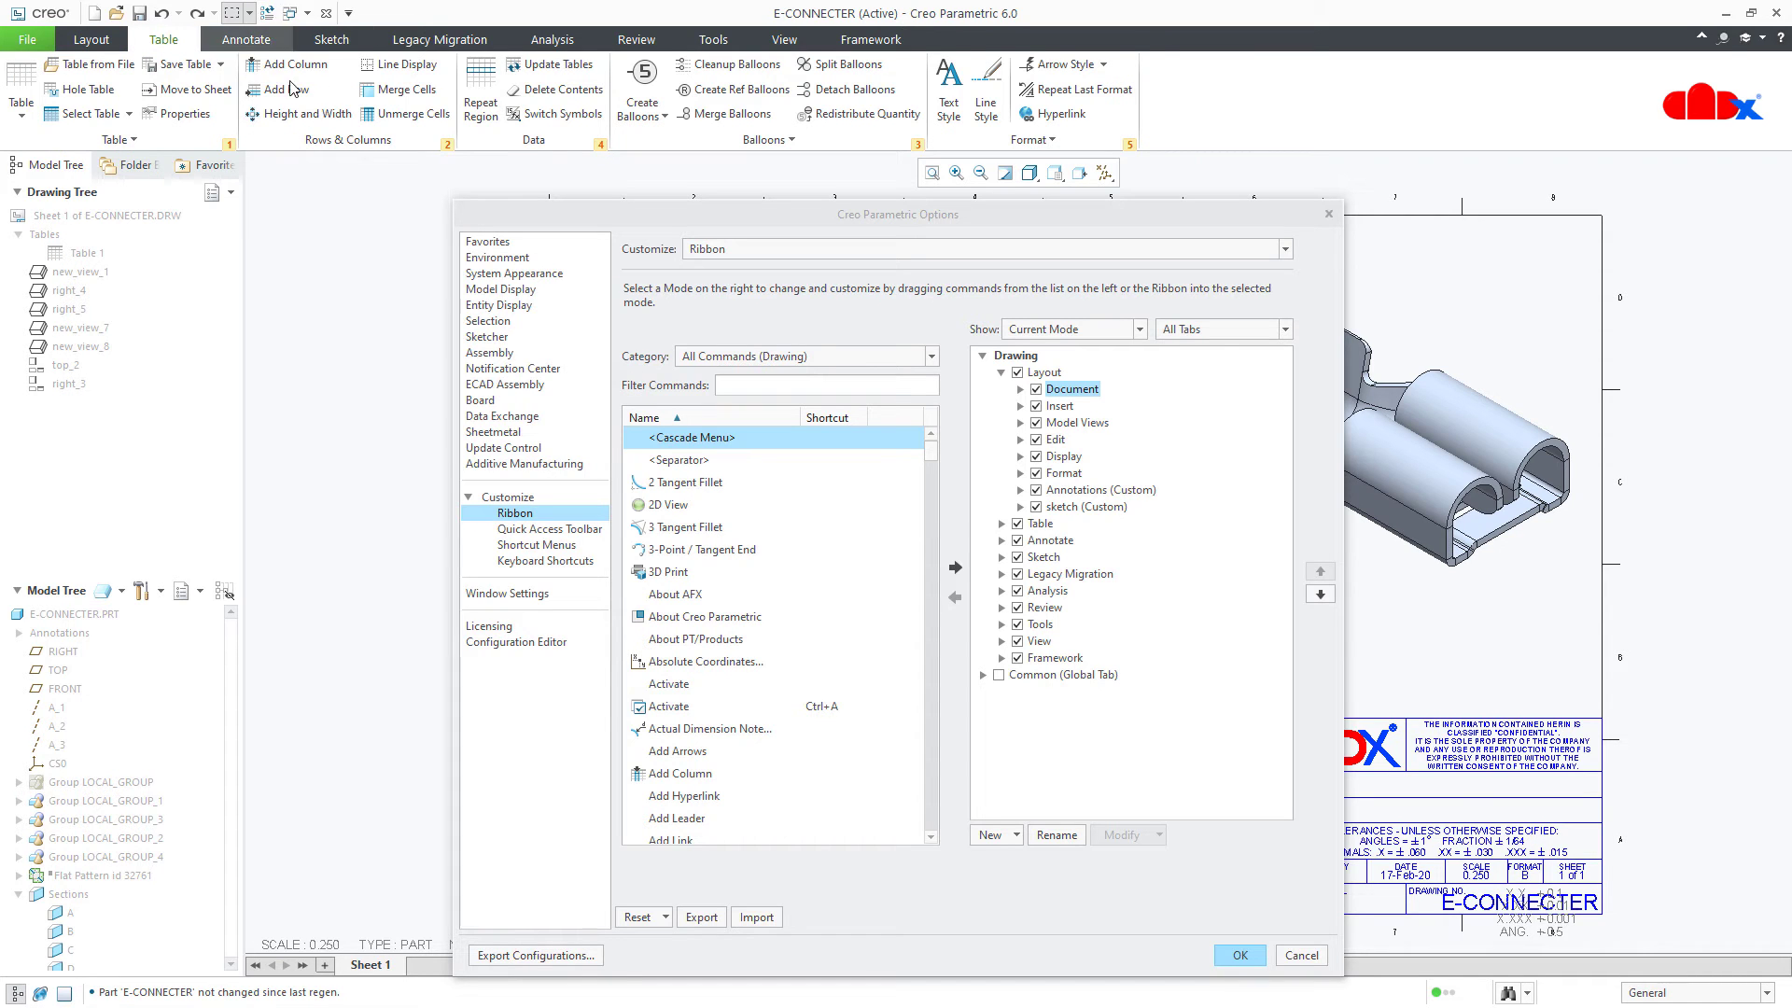
pyautogui.click(664, 116)
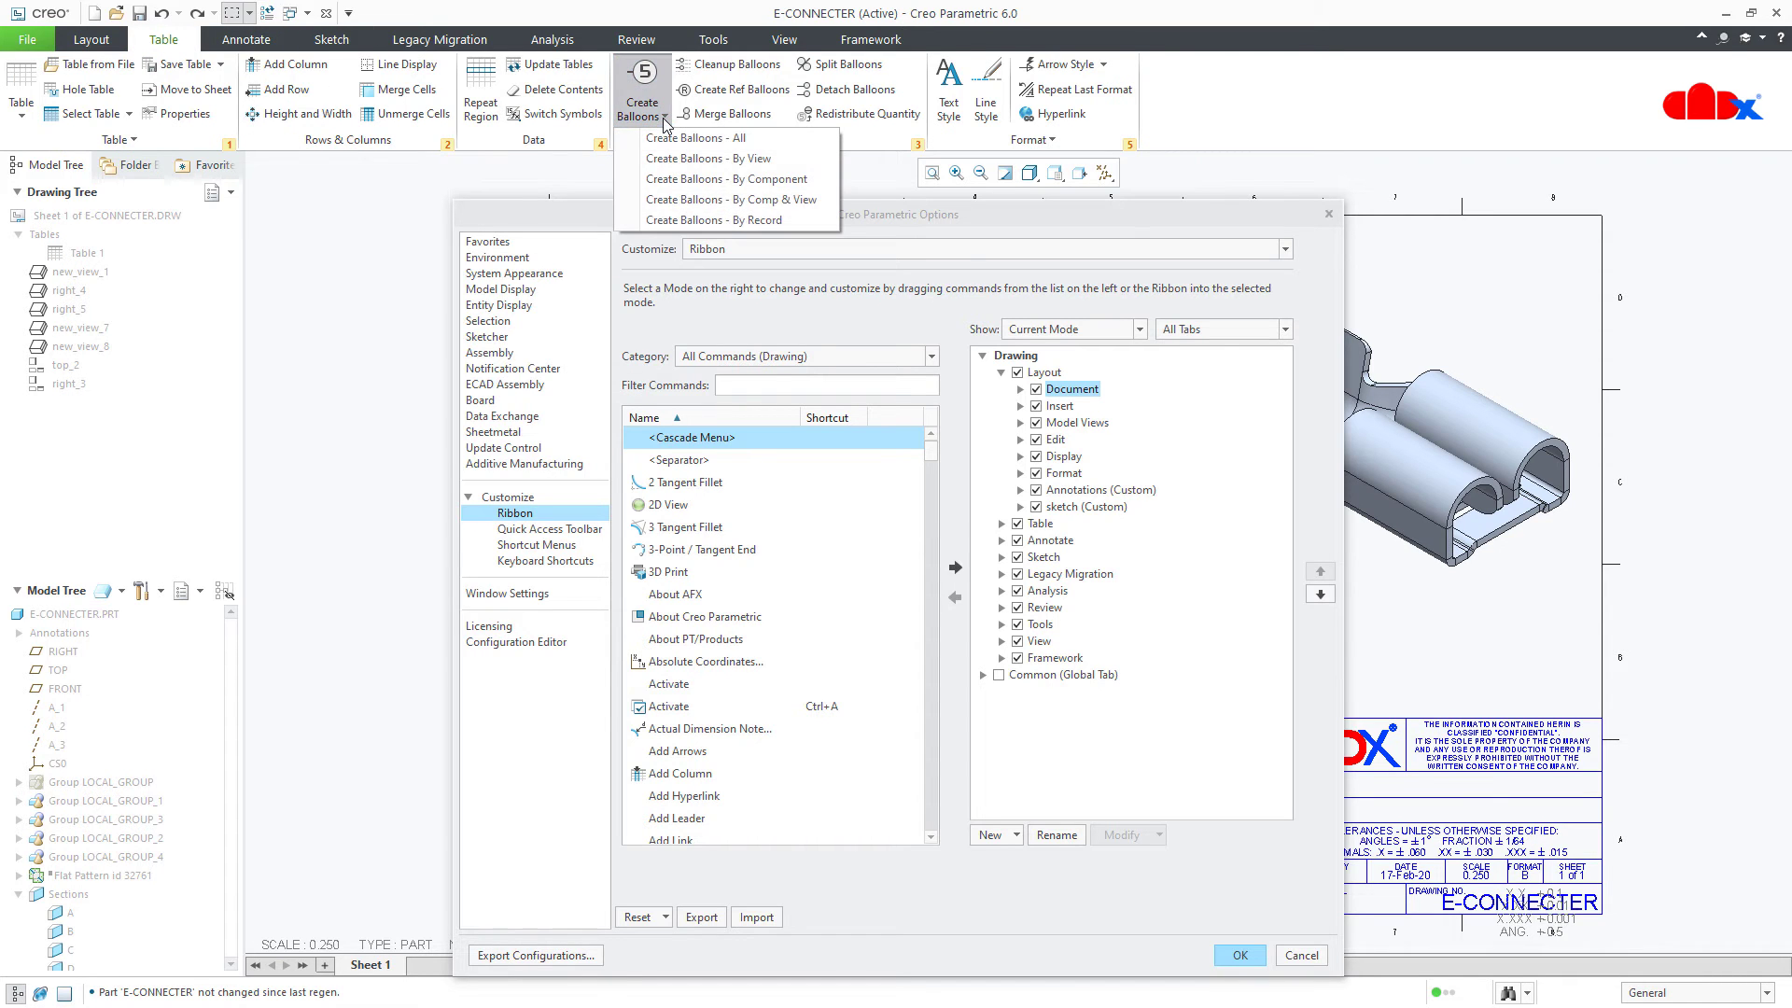
pyautogui.click(665, 117)
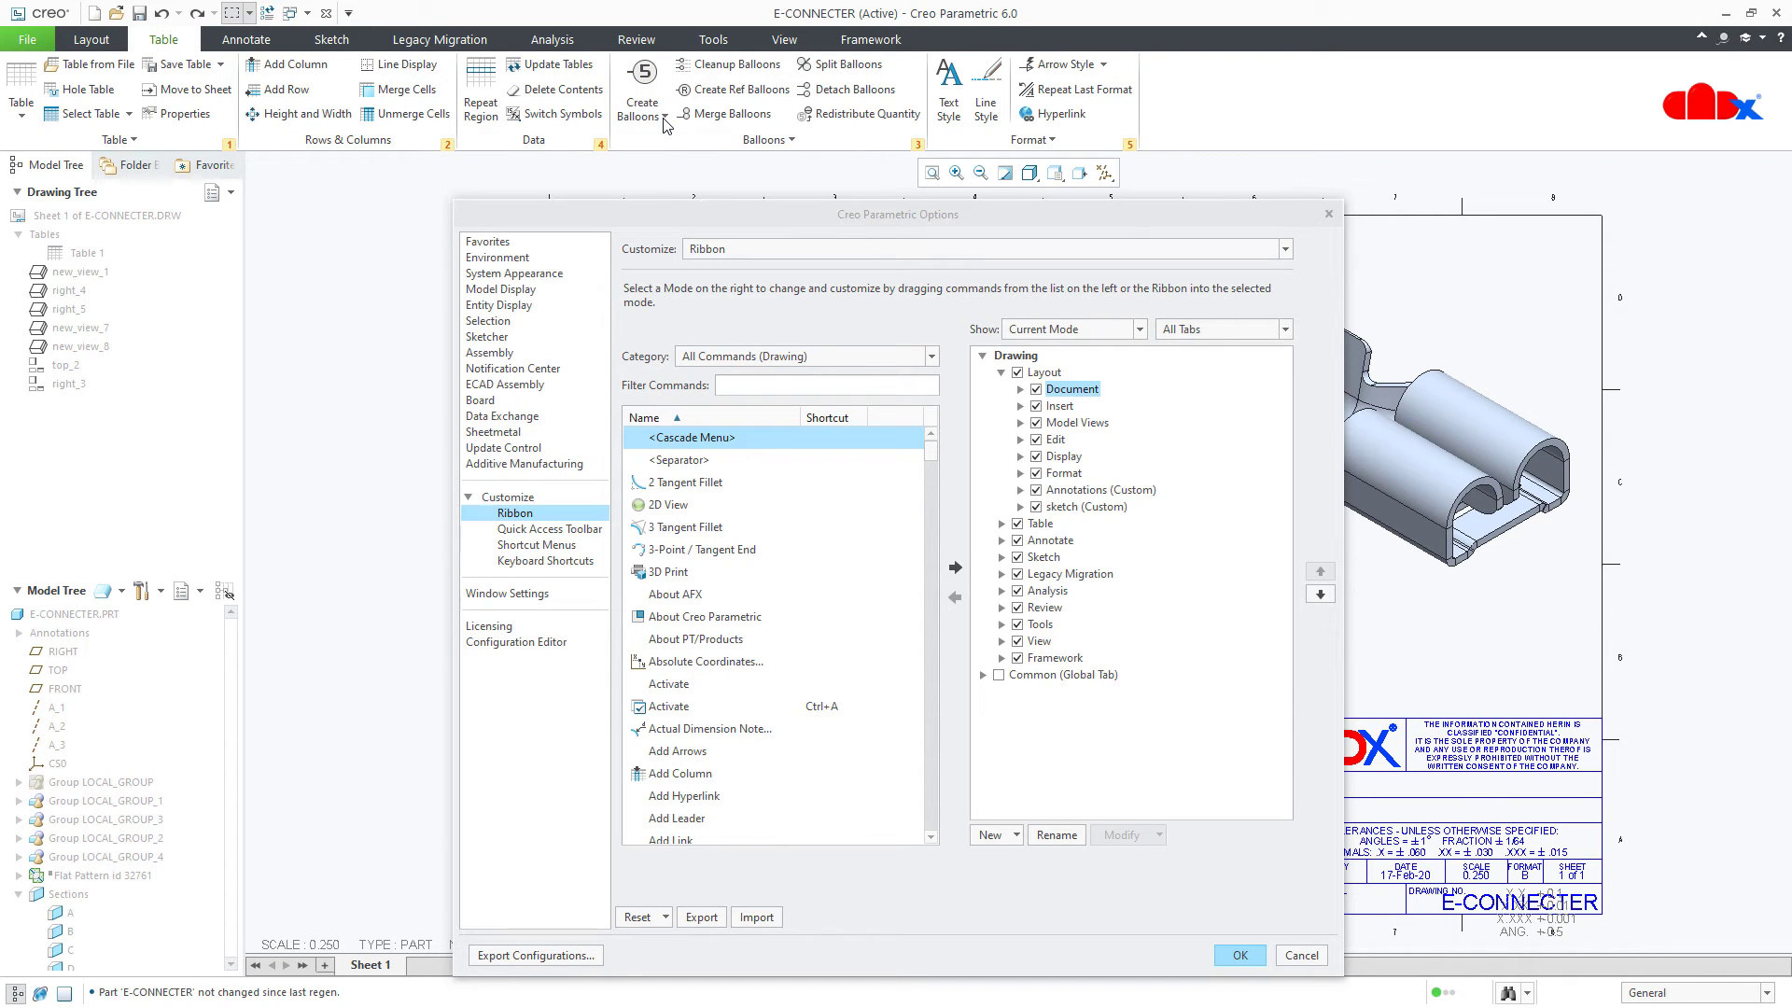
pyautogui.click(252, 45)
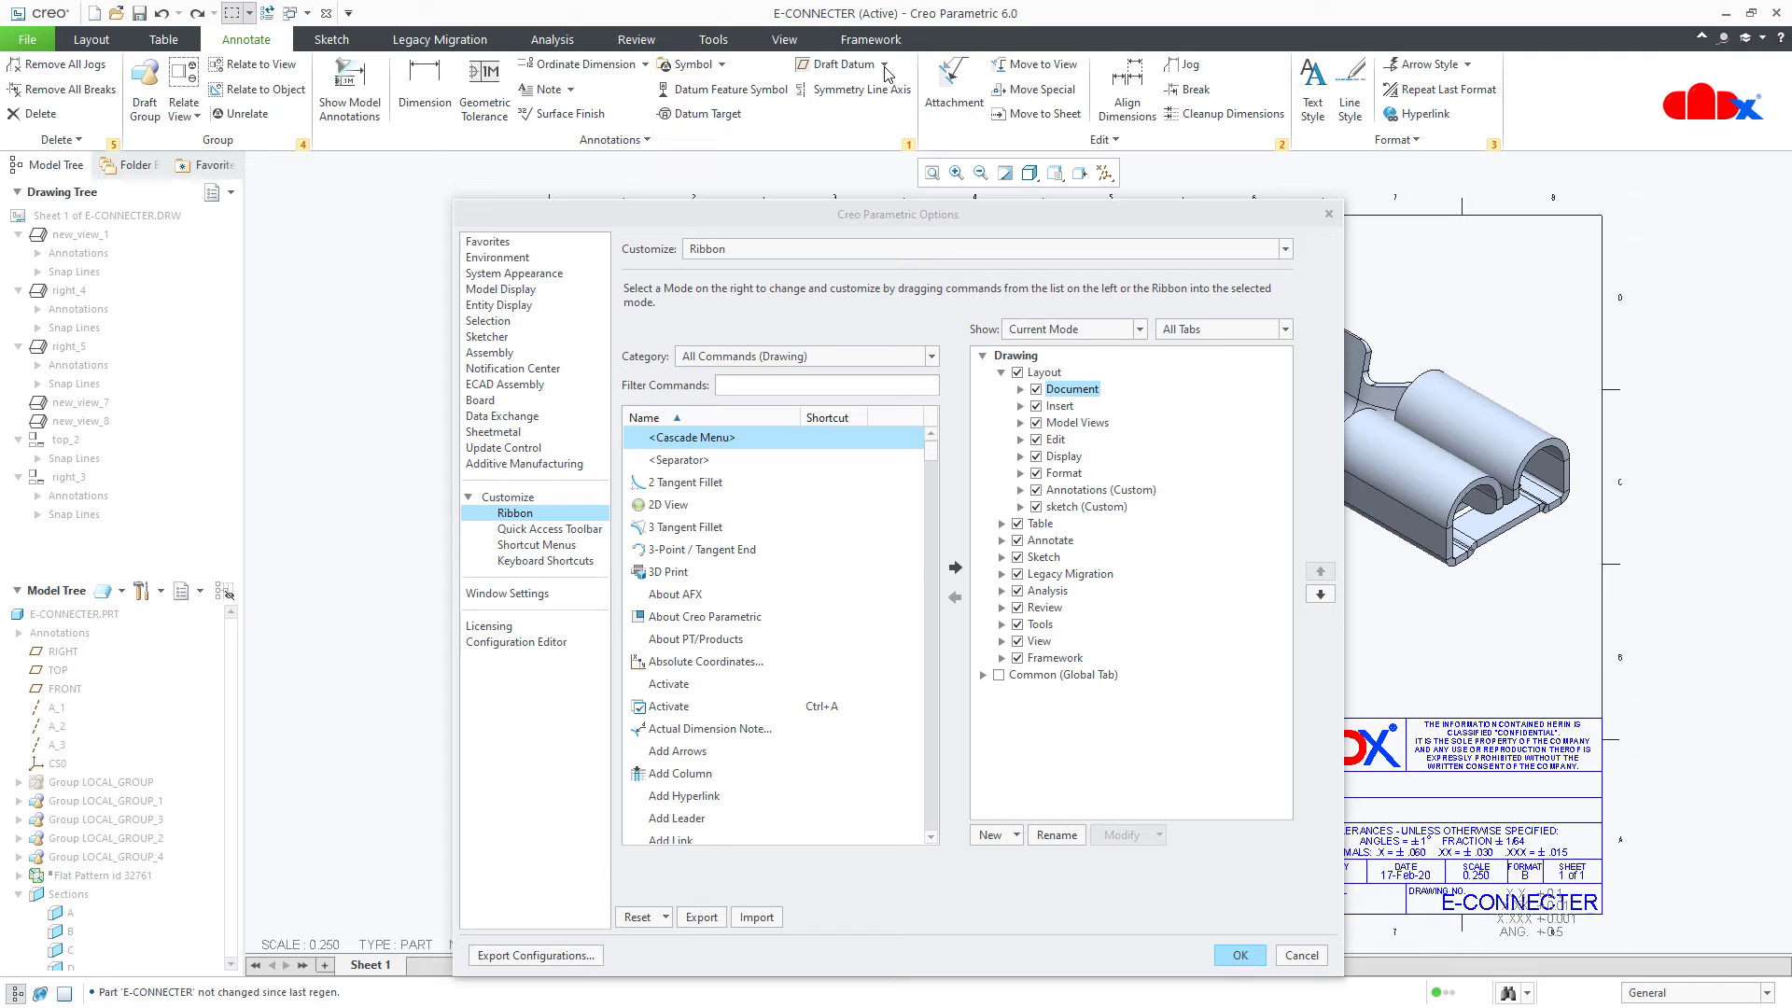
pyautogui.click(338, 42)
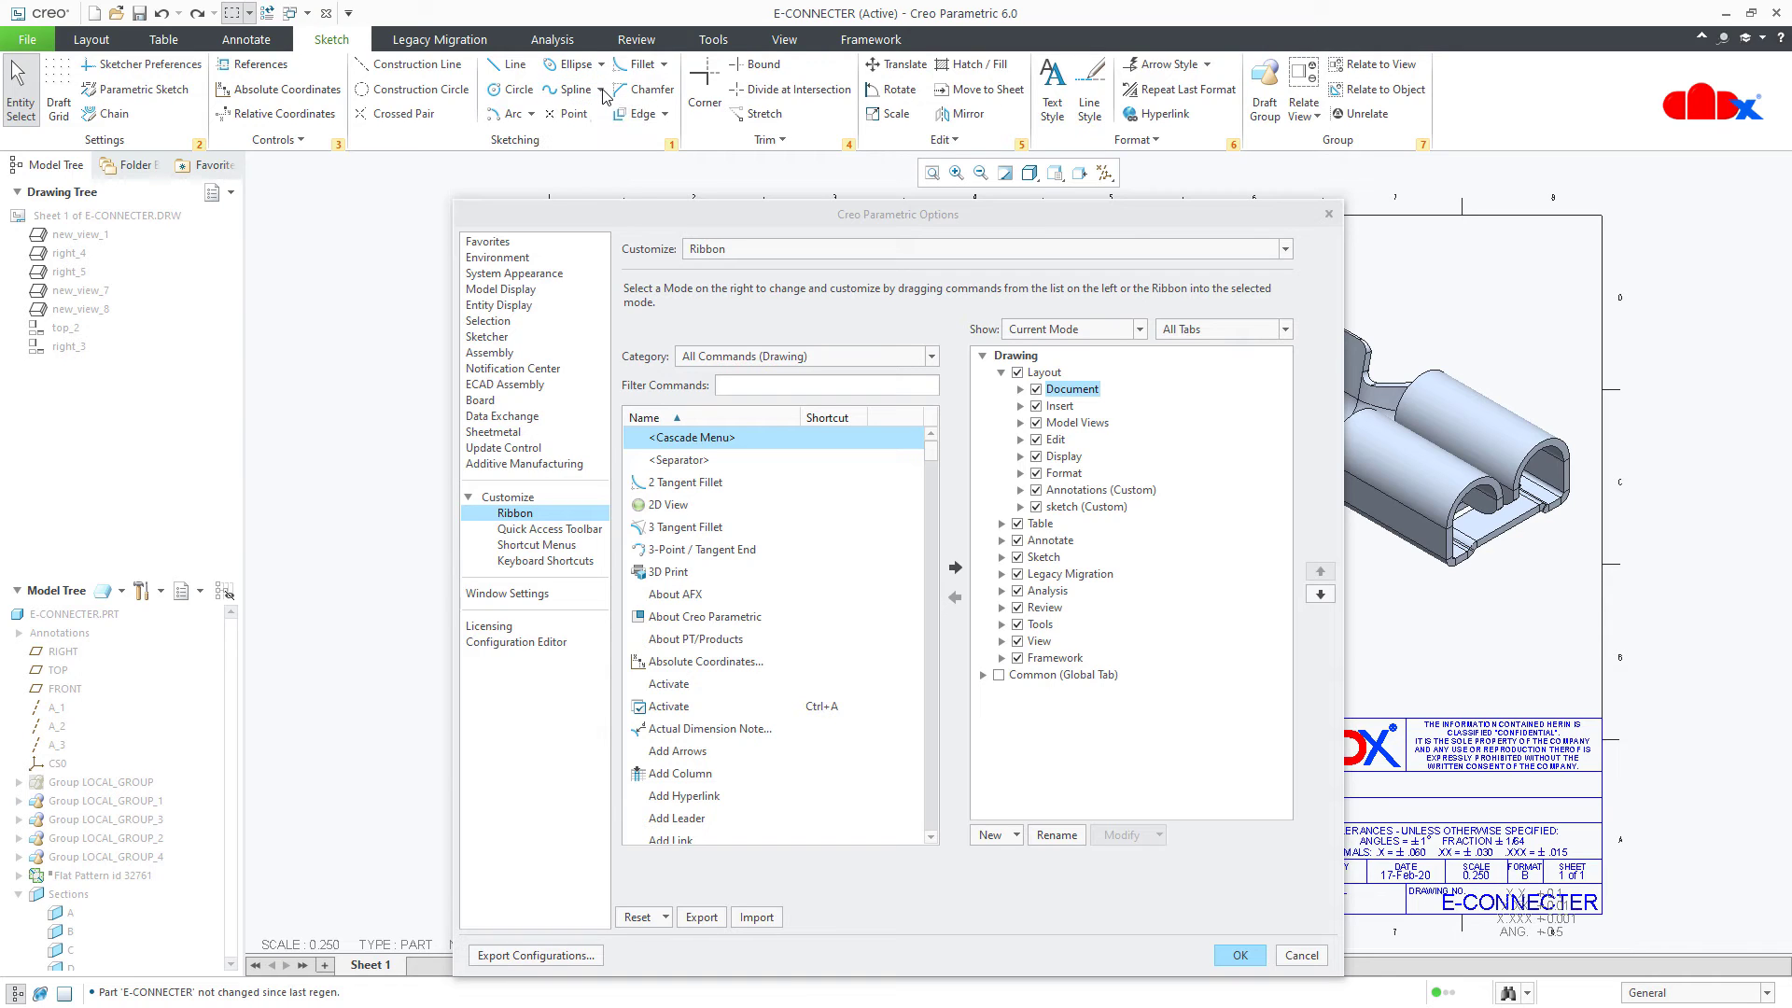
pyautogui.click(99, 43)
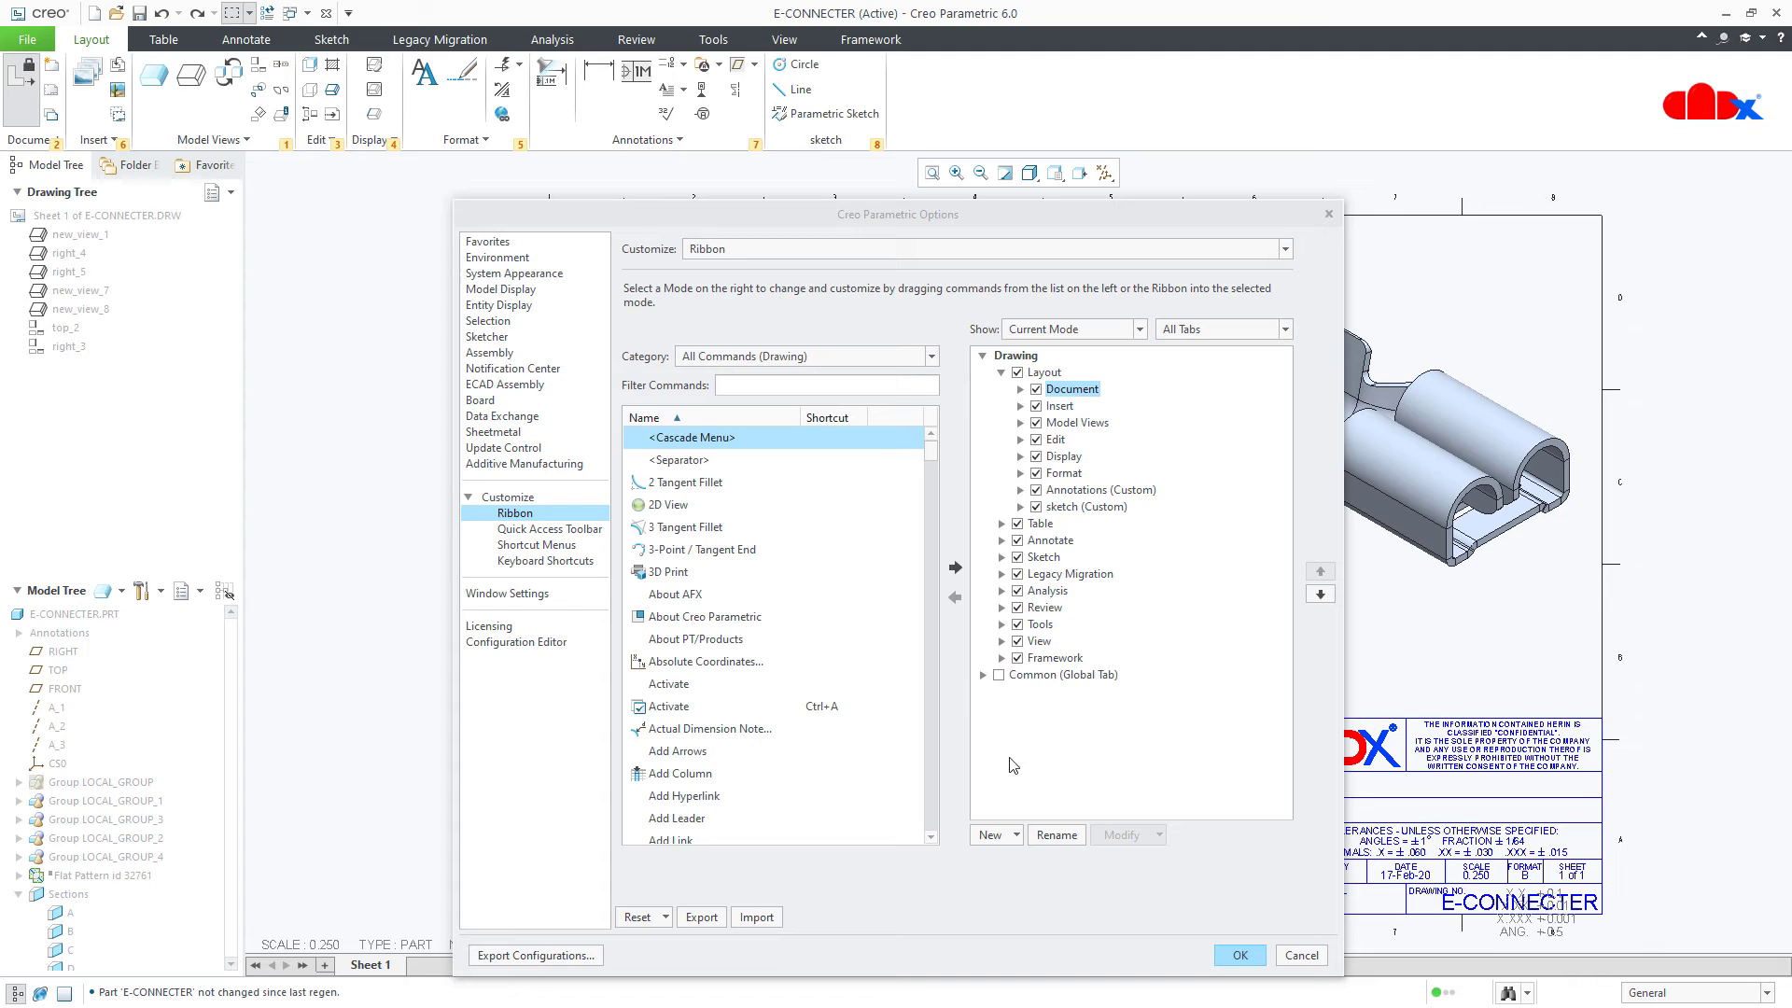
# Step: Add a new cascade to Layout's Document group and rename it 'table'
pyautogui.click(1014, 838)
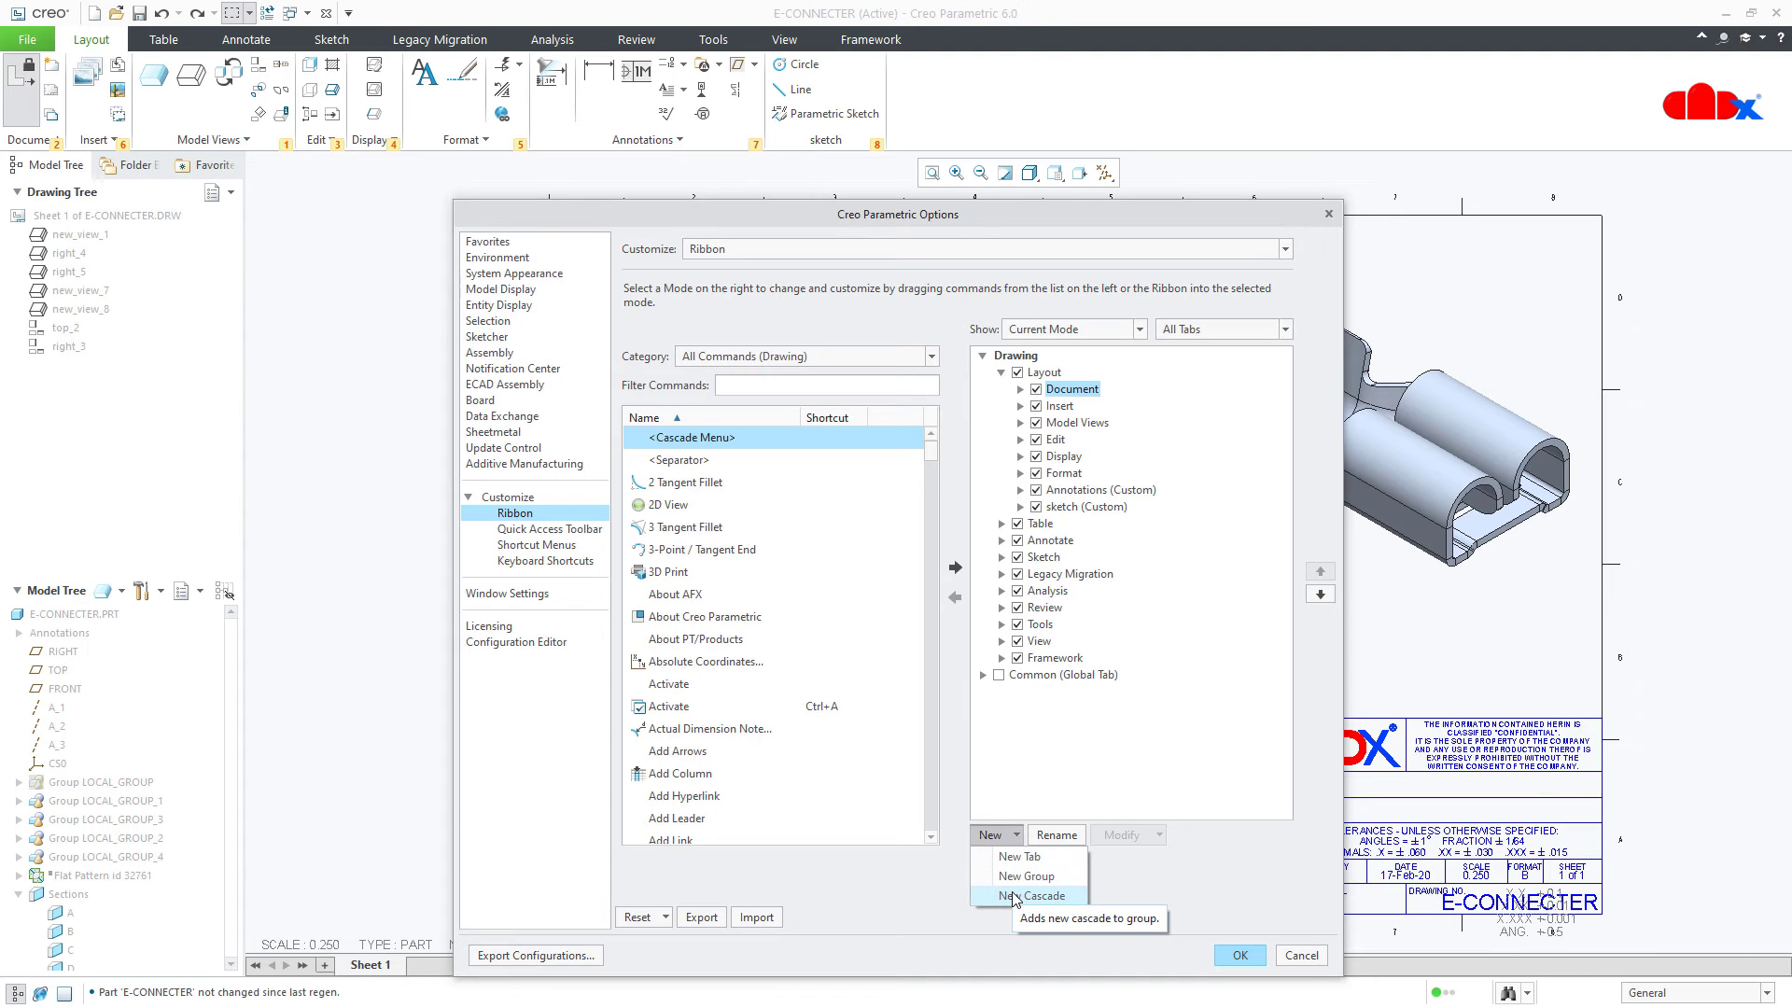
pyautogui.click(1015, 898)
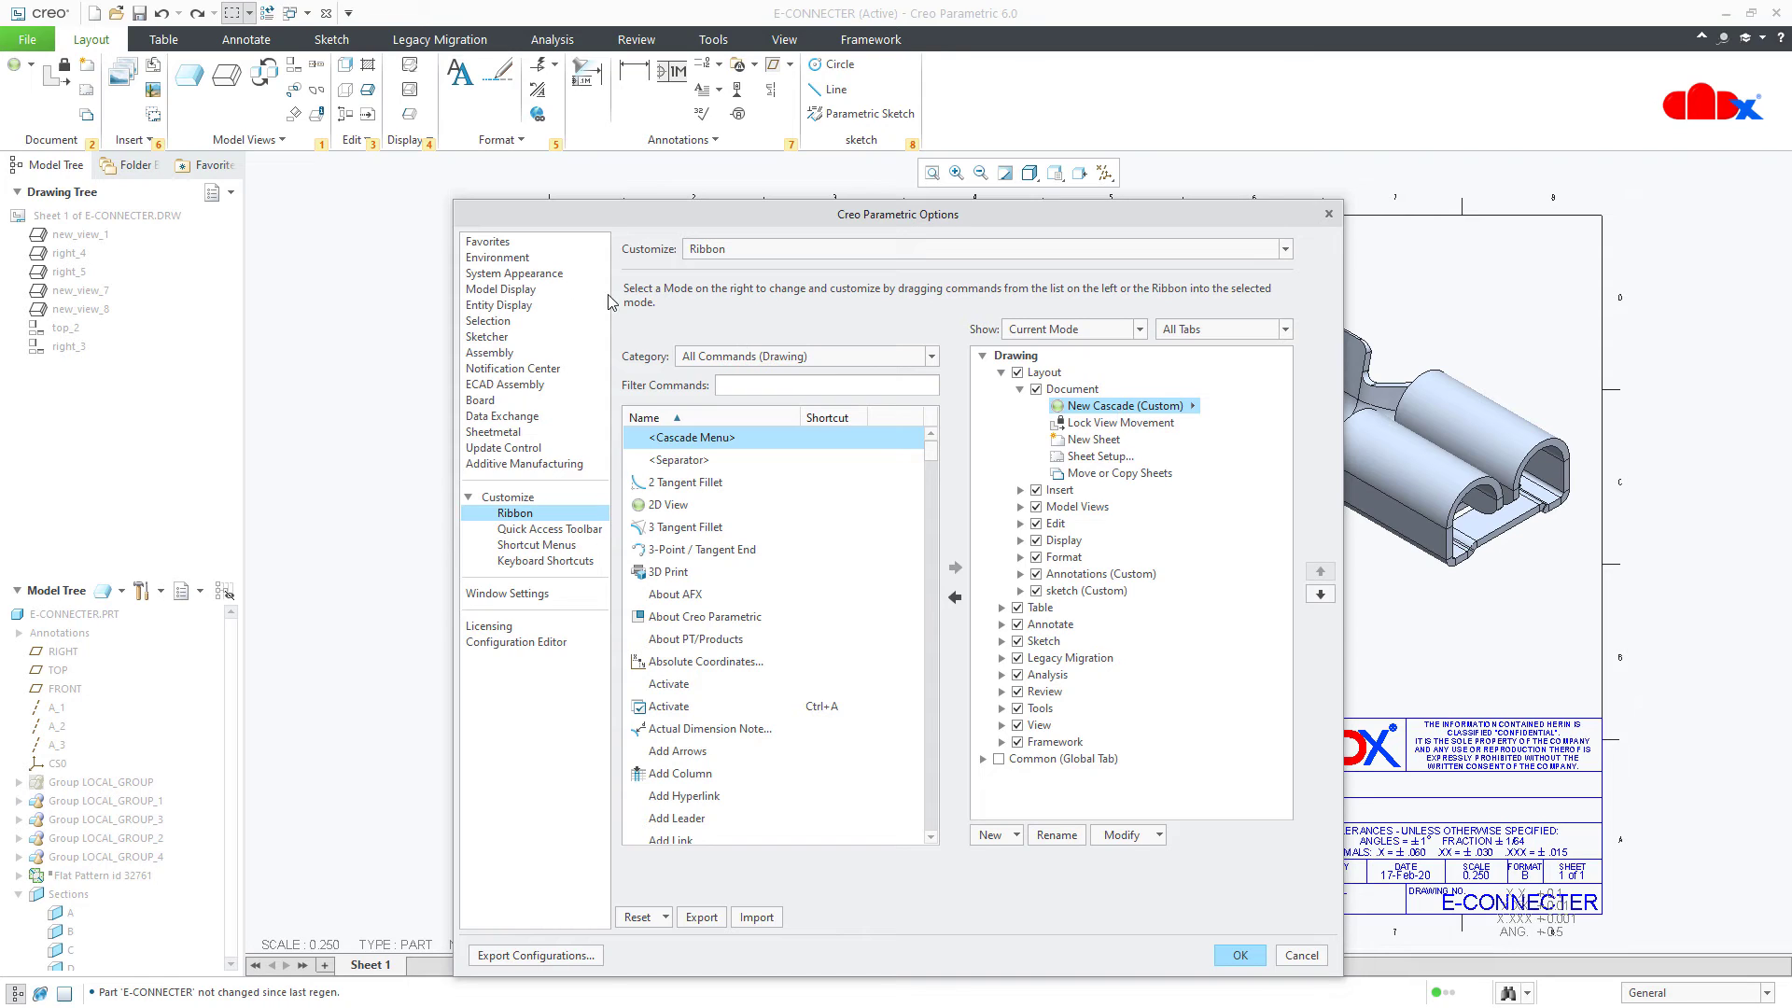
pyautogui.click(31, 79)
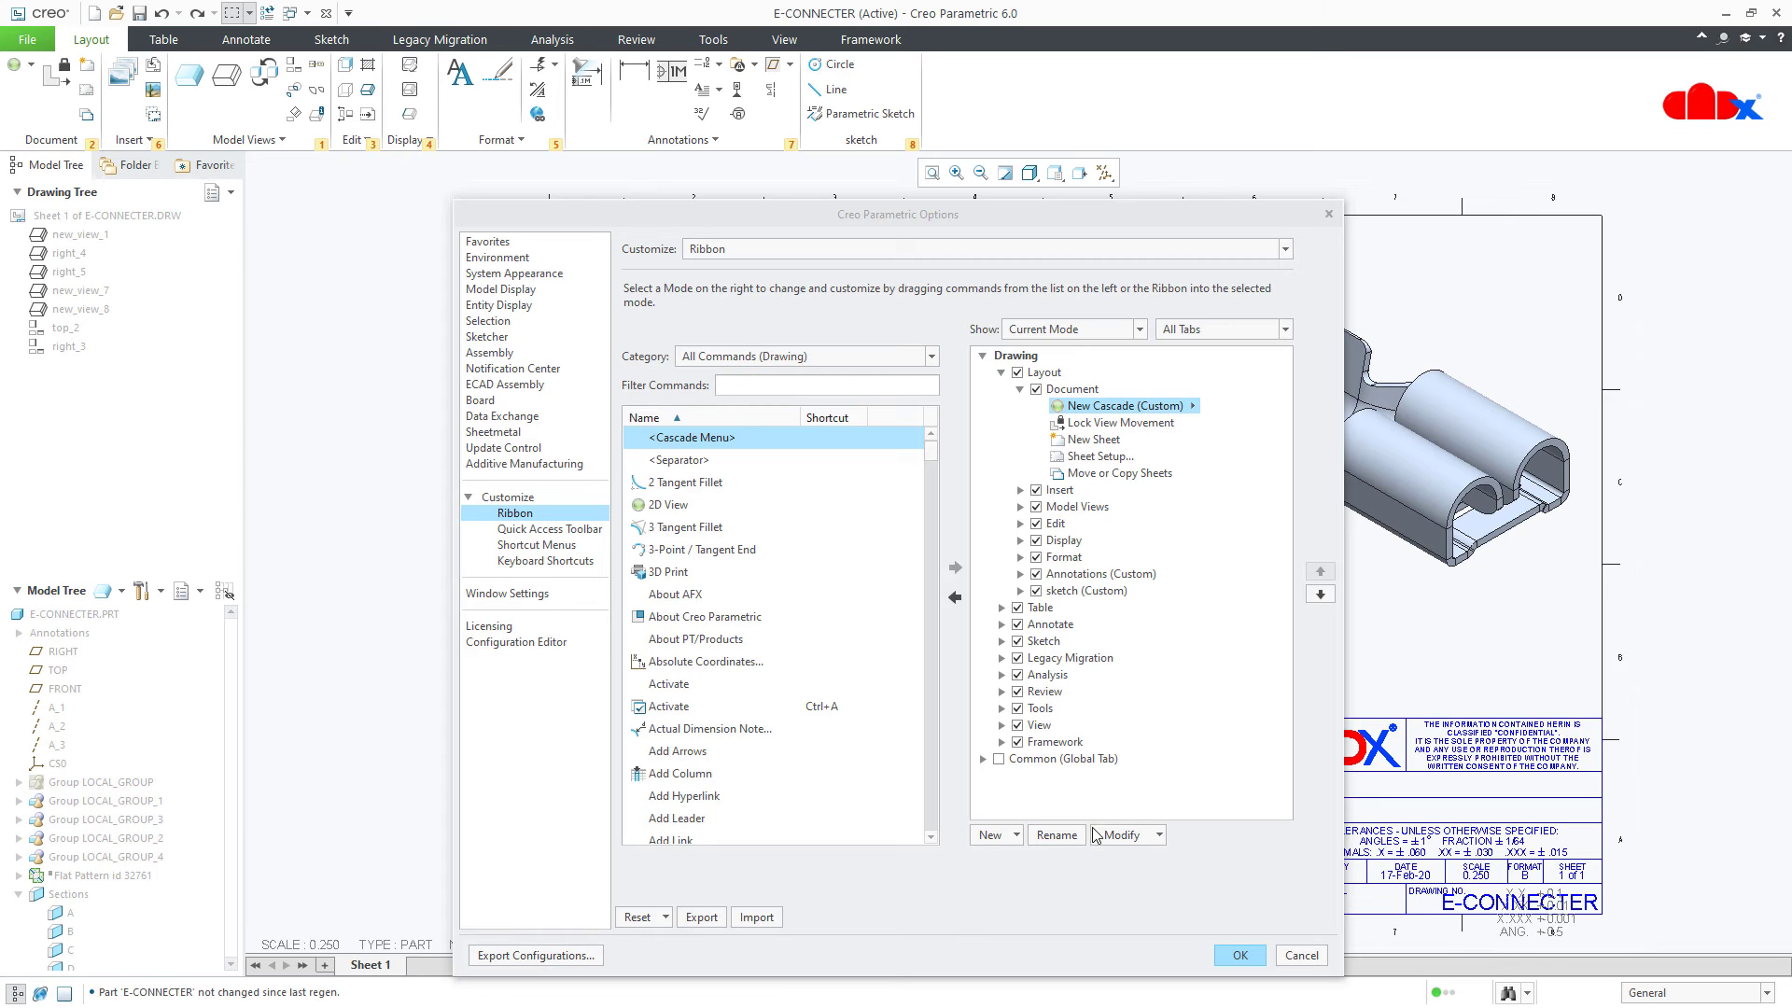
pyautogui.click(1062, 838)
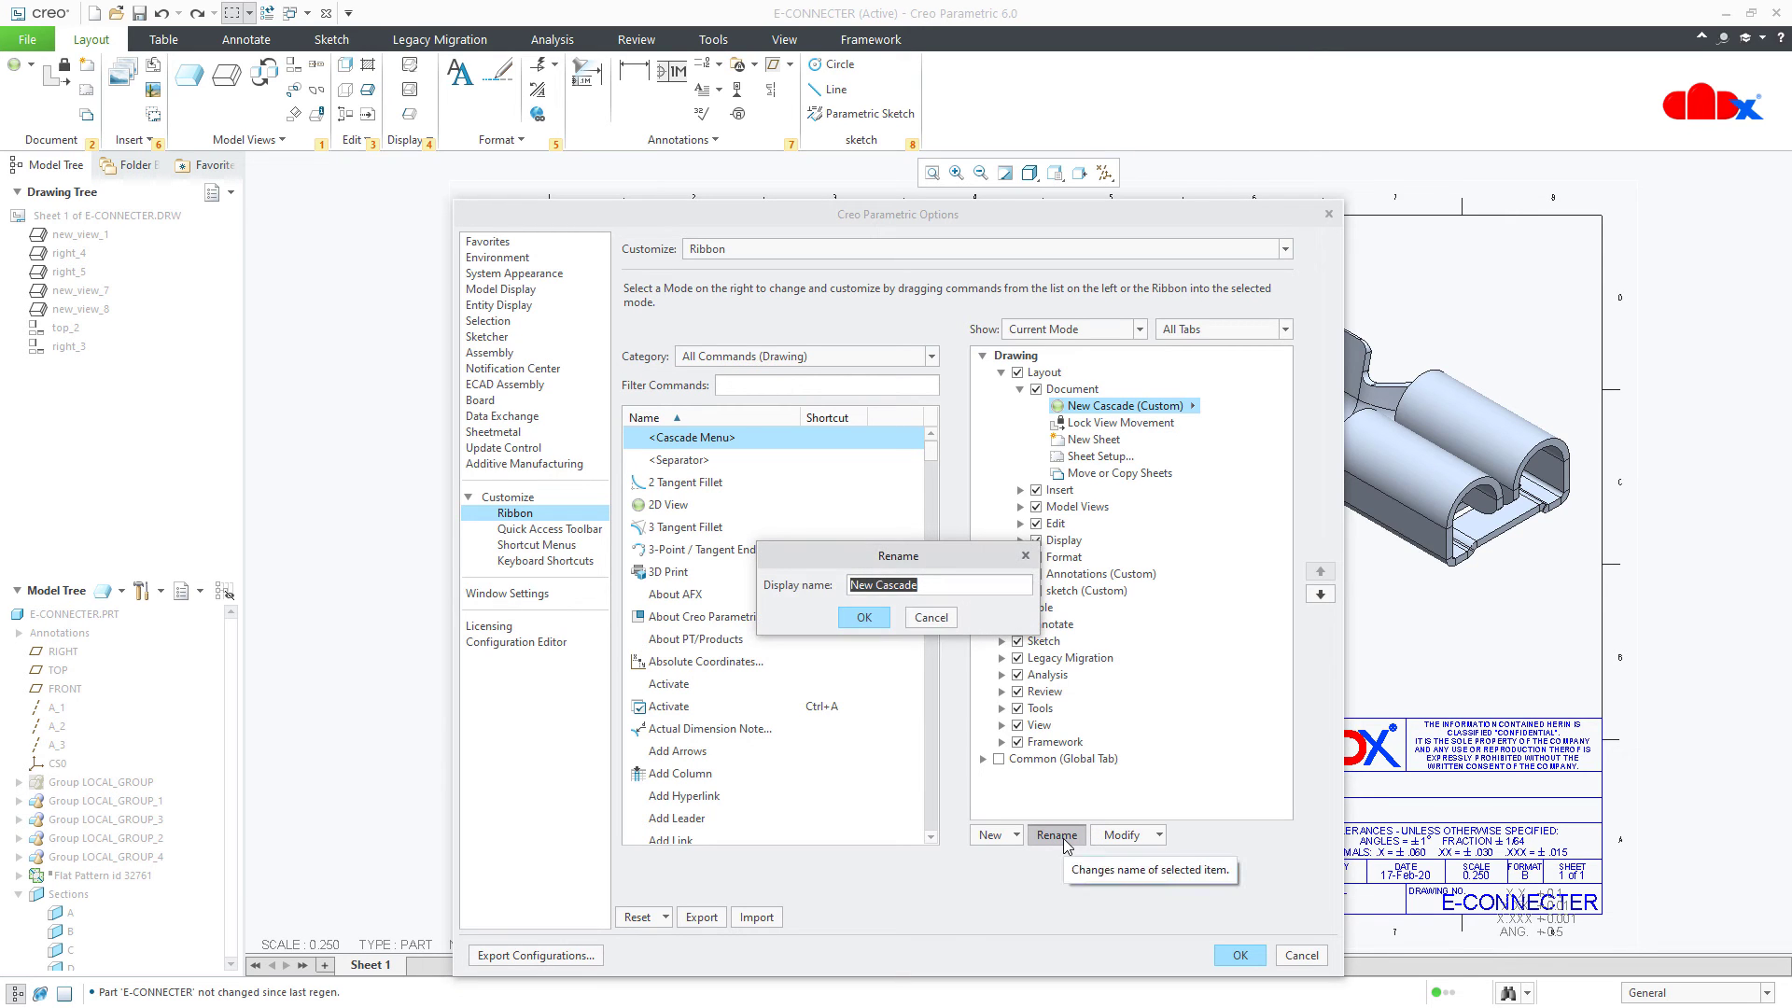
pyautogui.write('tab')
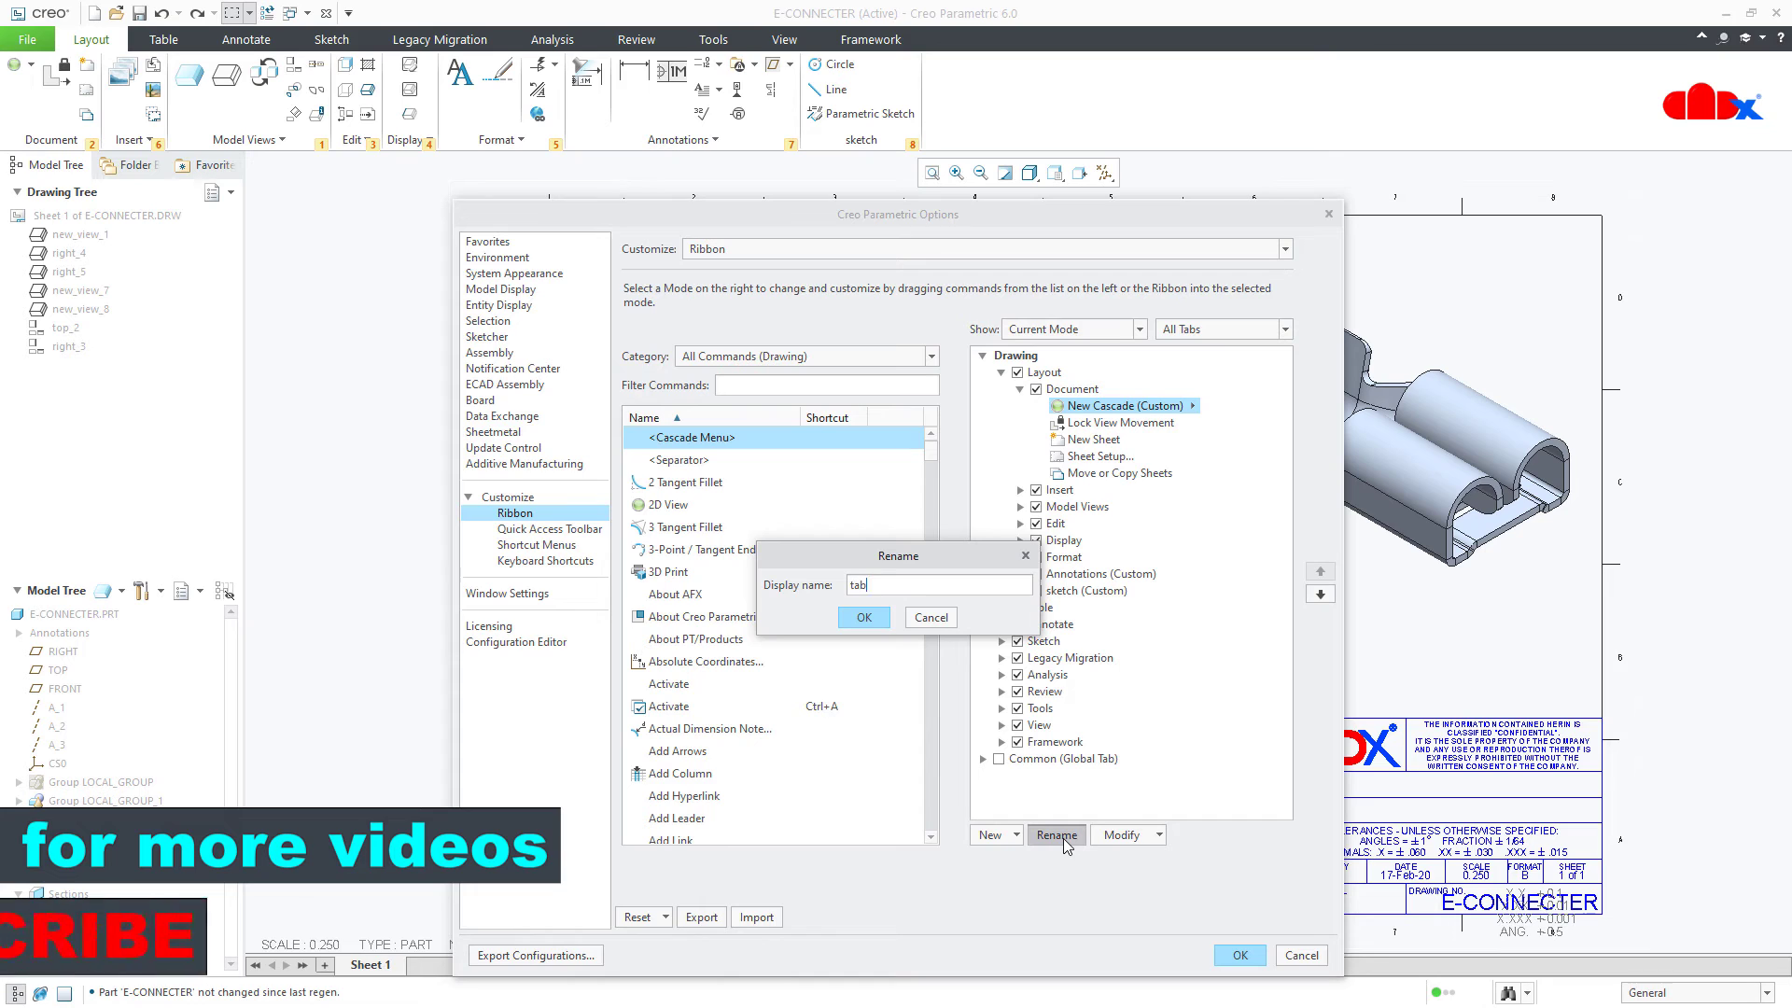
pyautogui.write('le')
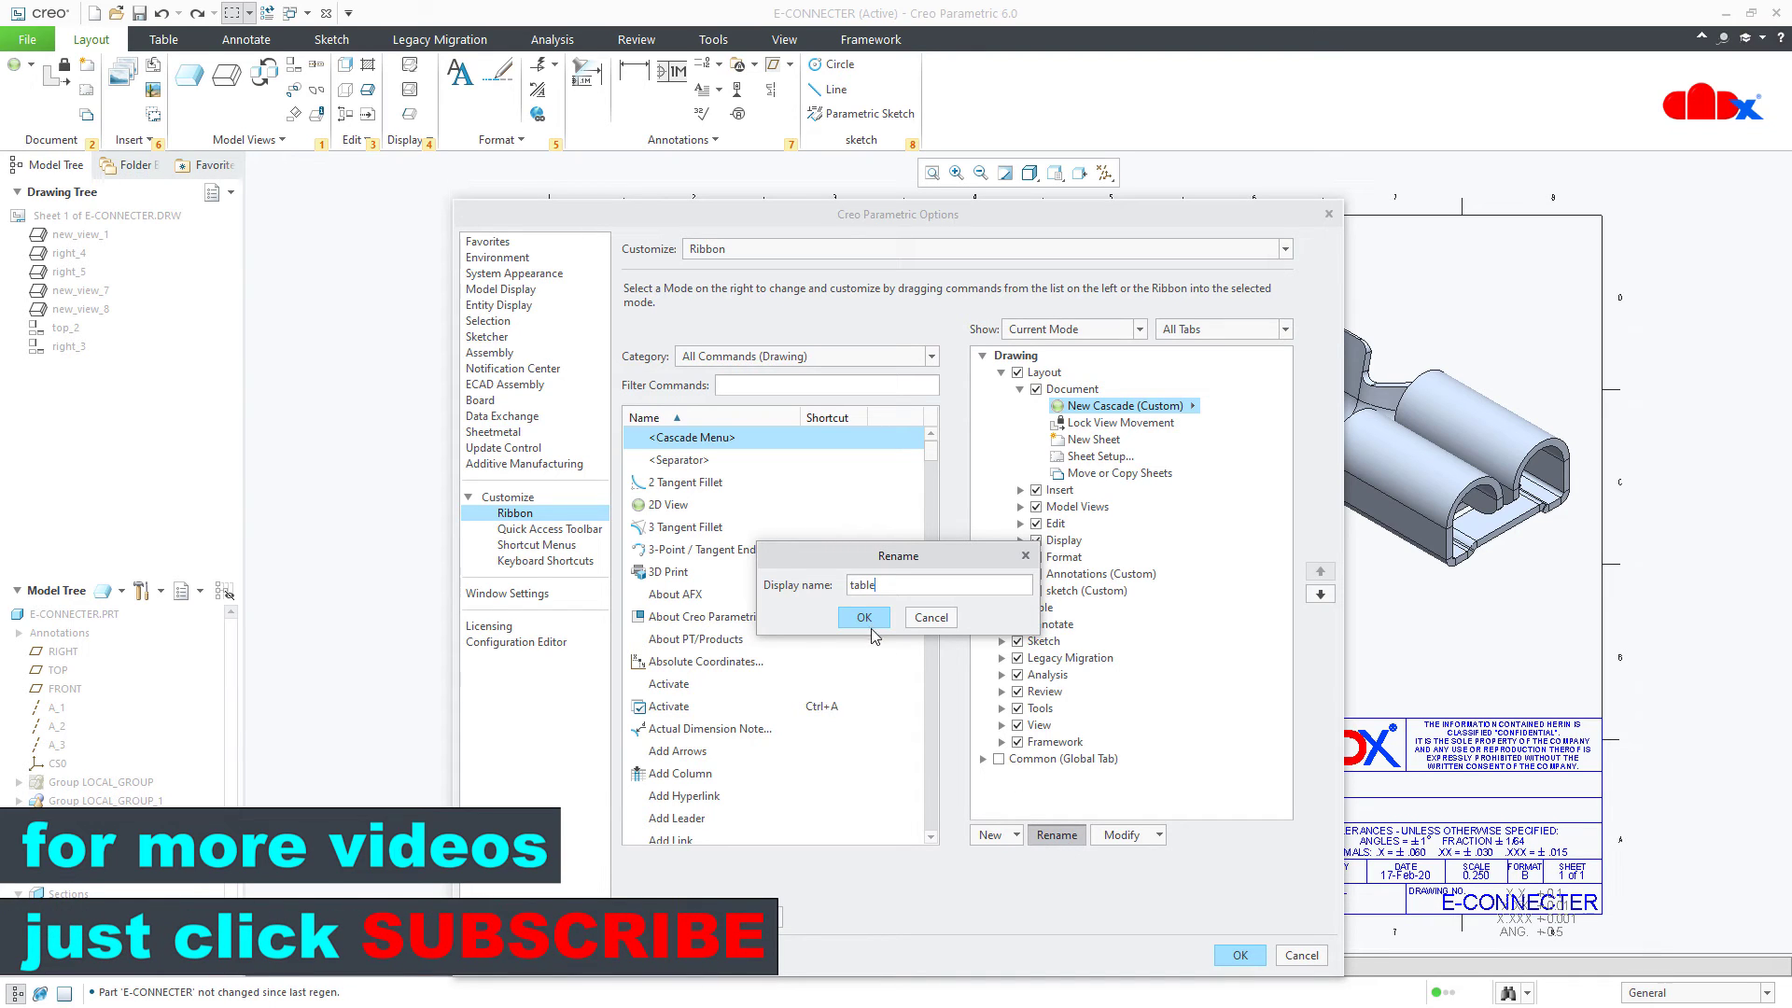
pyautogui.click(866, 619)
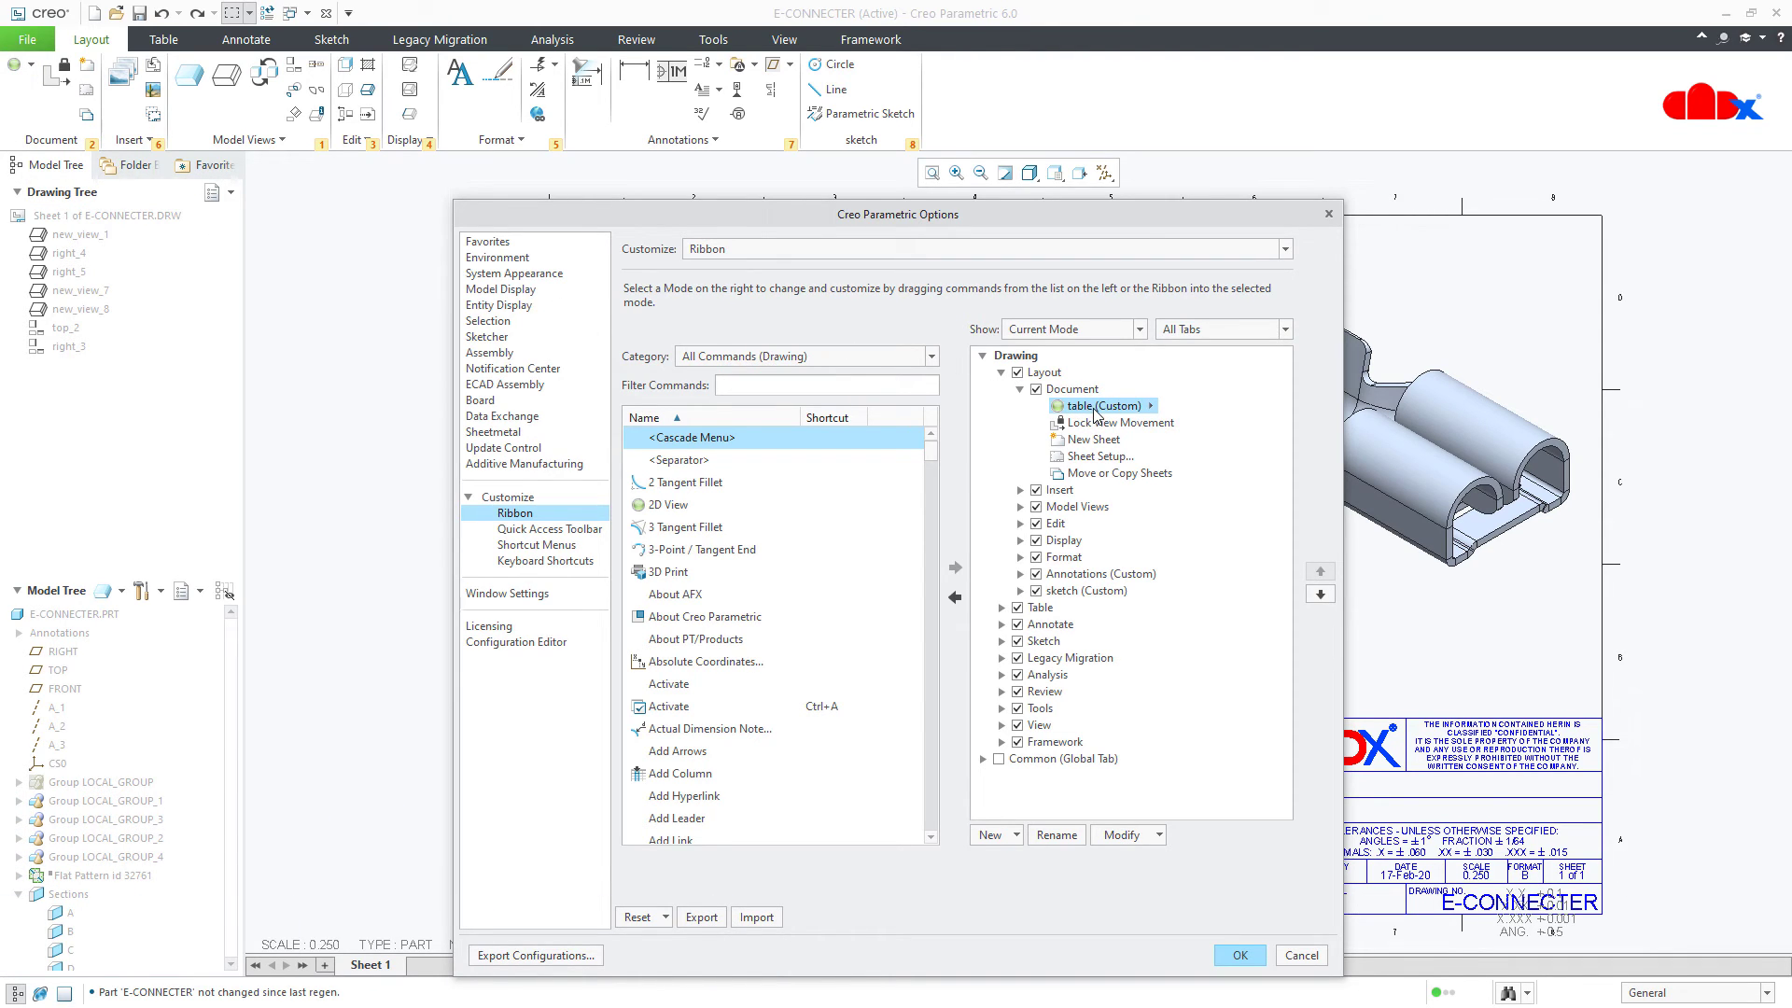
# Step: Filter the command list to the Table tab, add Table into the table cascade, and check it
pyautogui.click(921, 360)
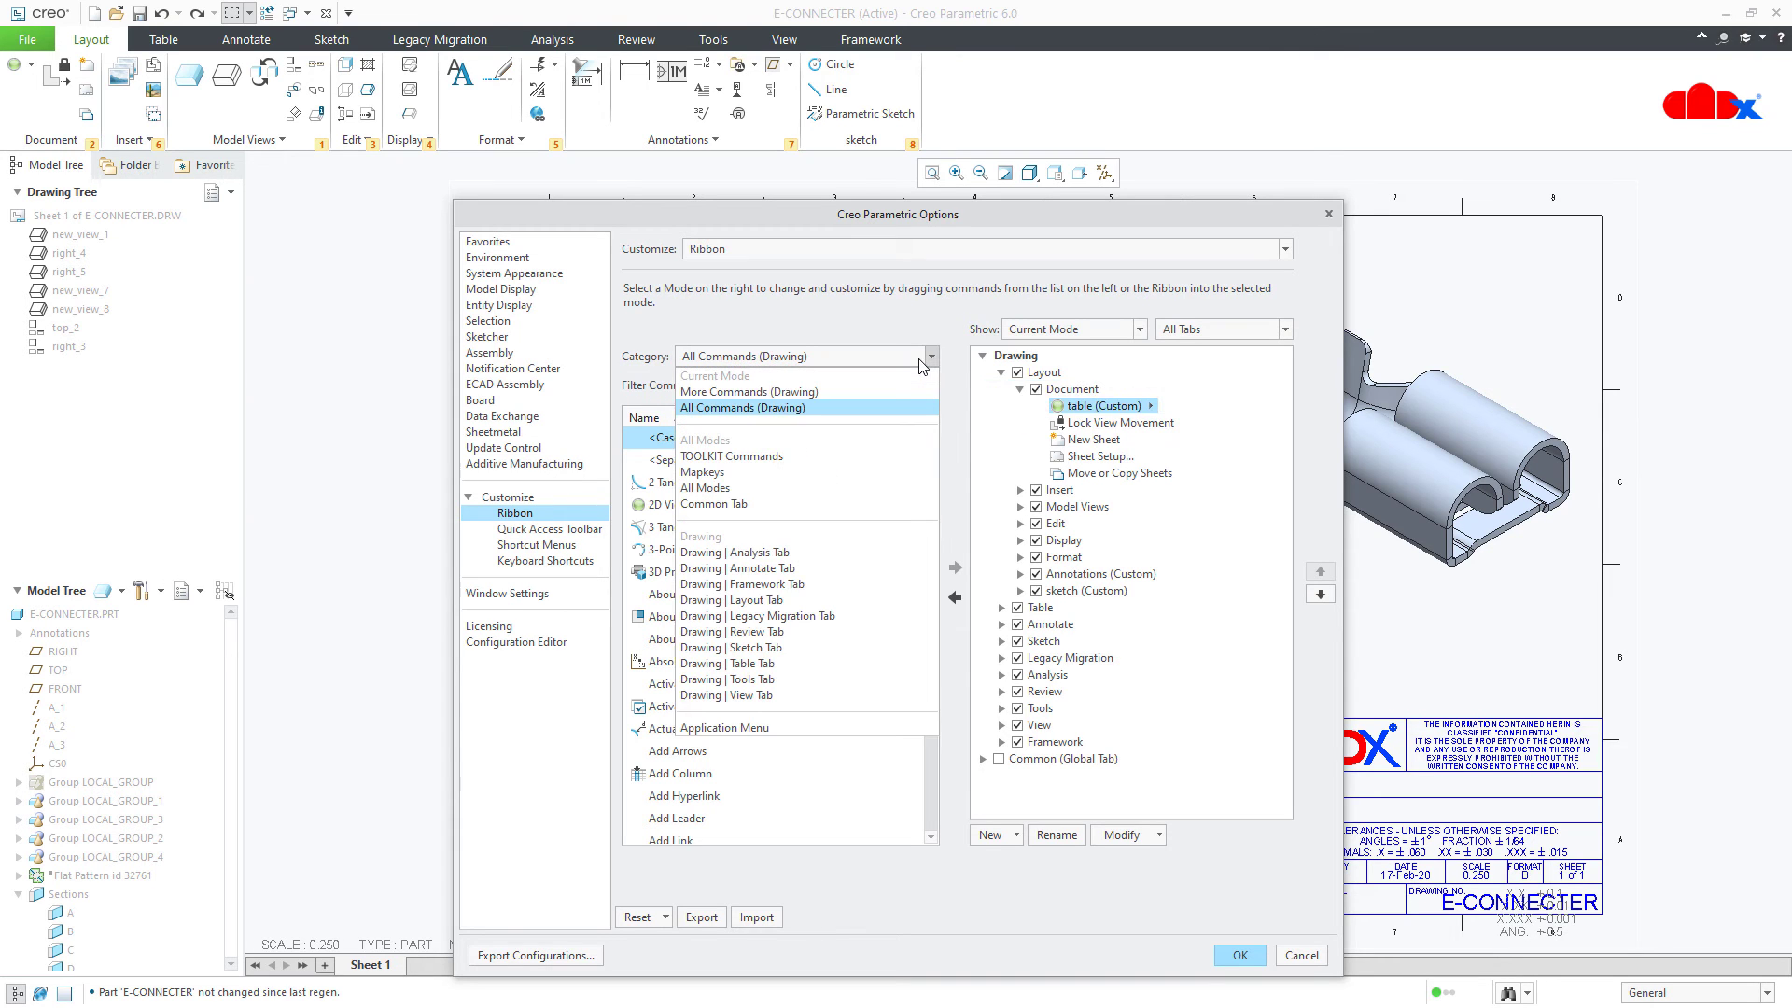
pyautogui.click(814, 663)
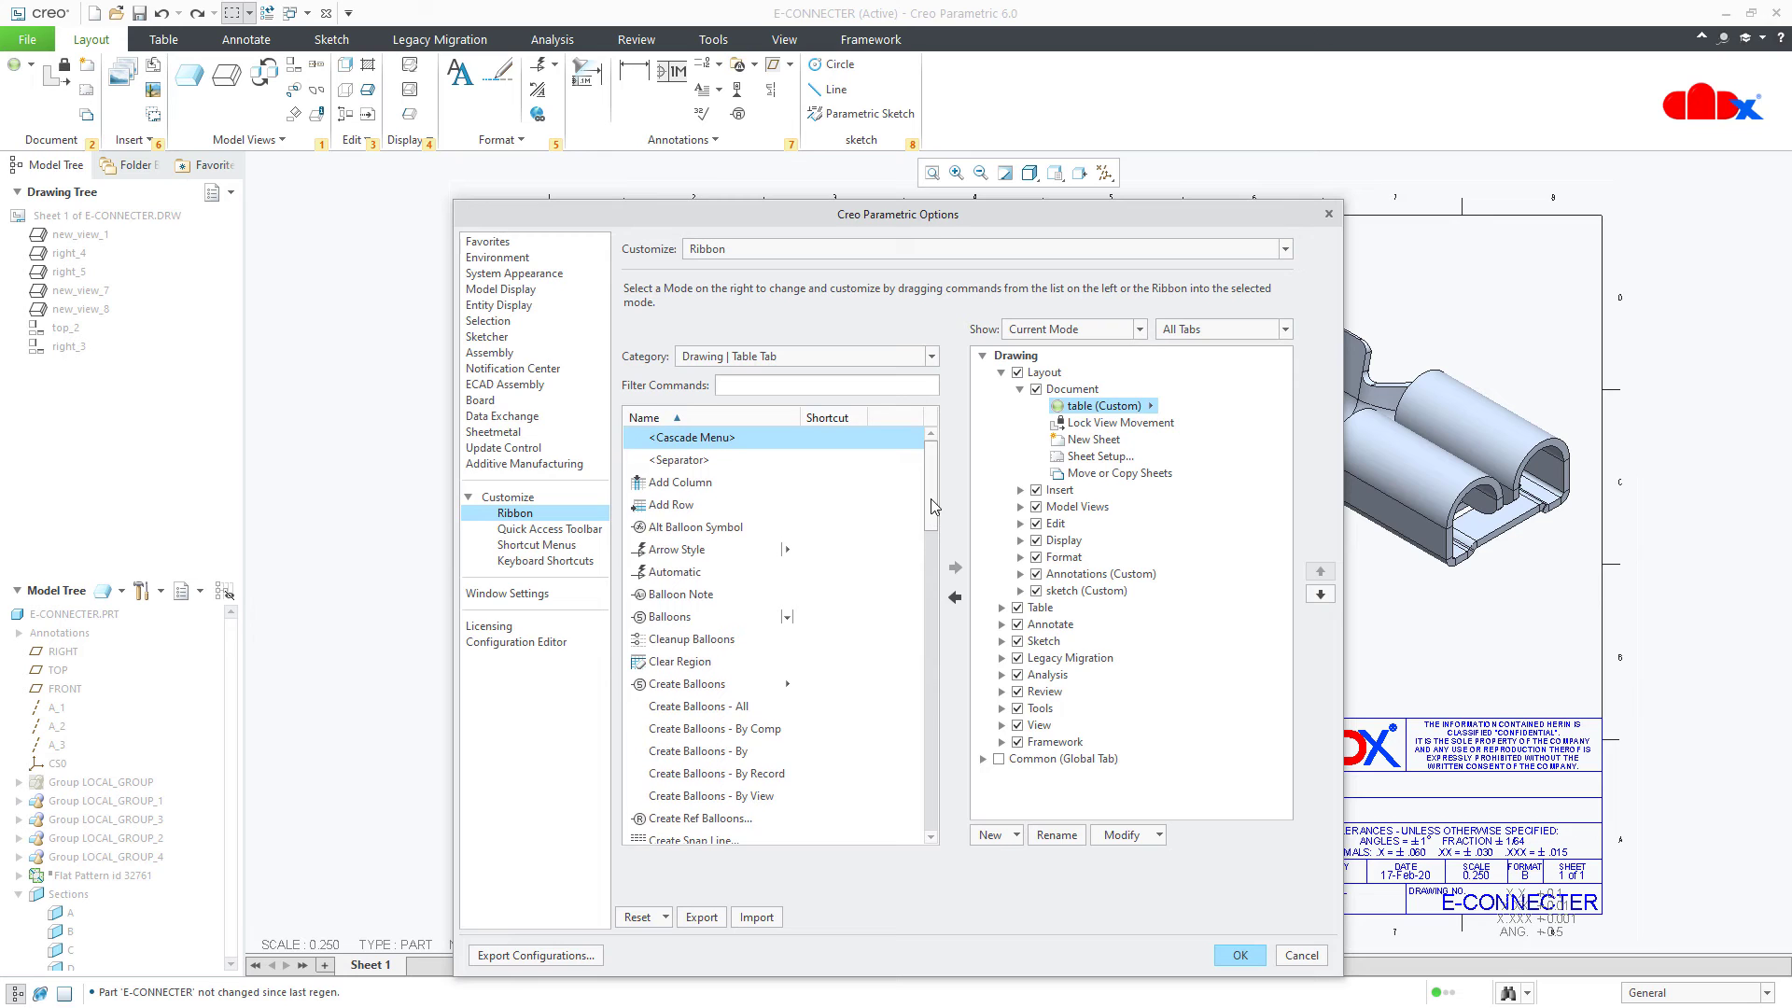
pyautogui.click(160, 42)
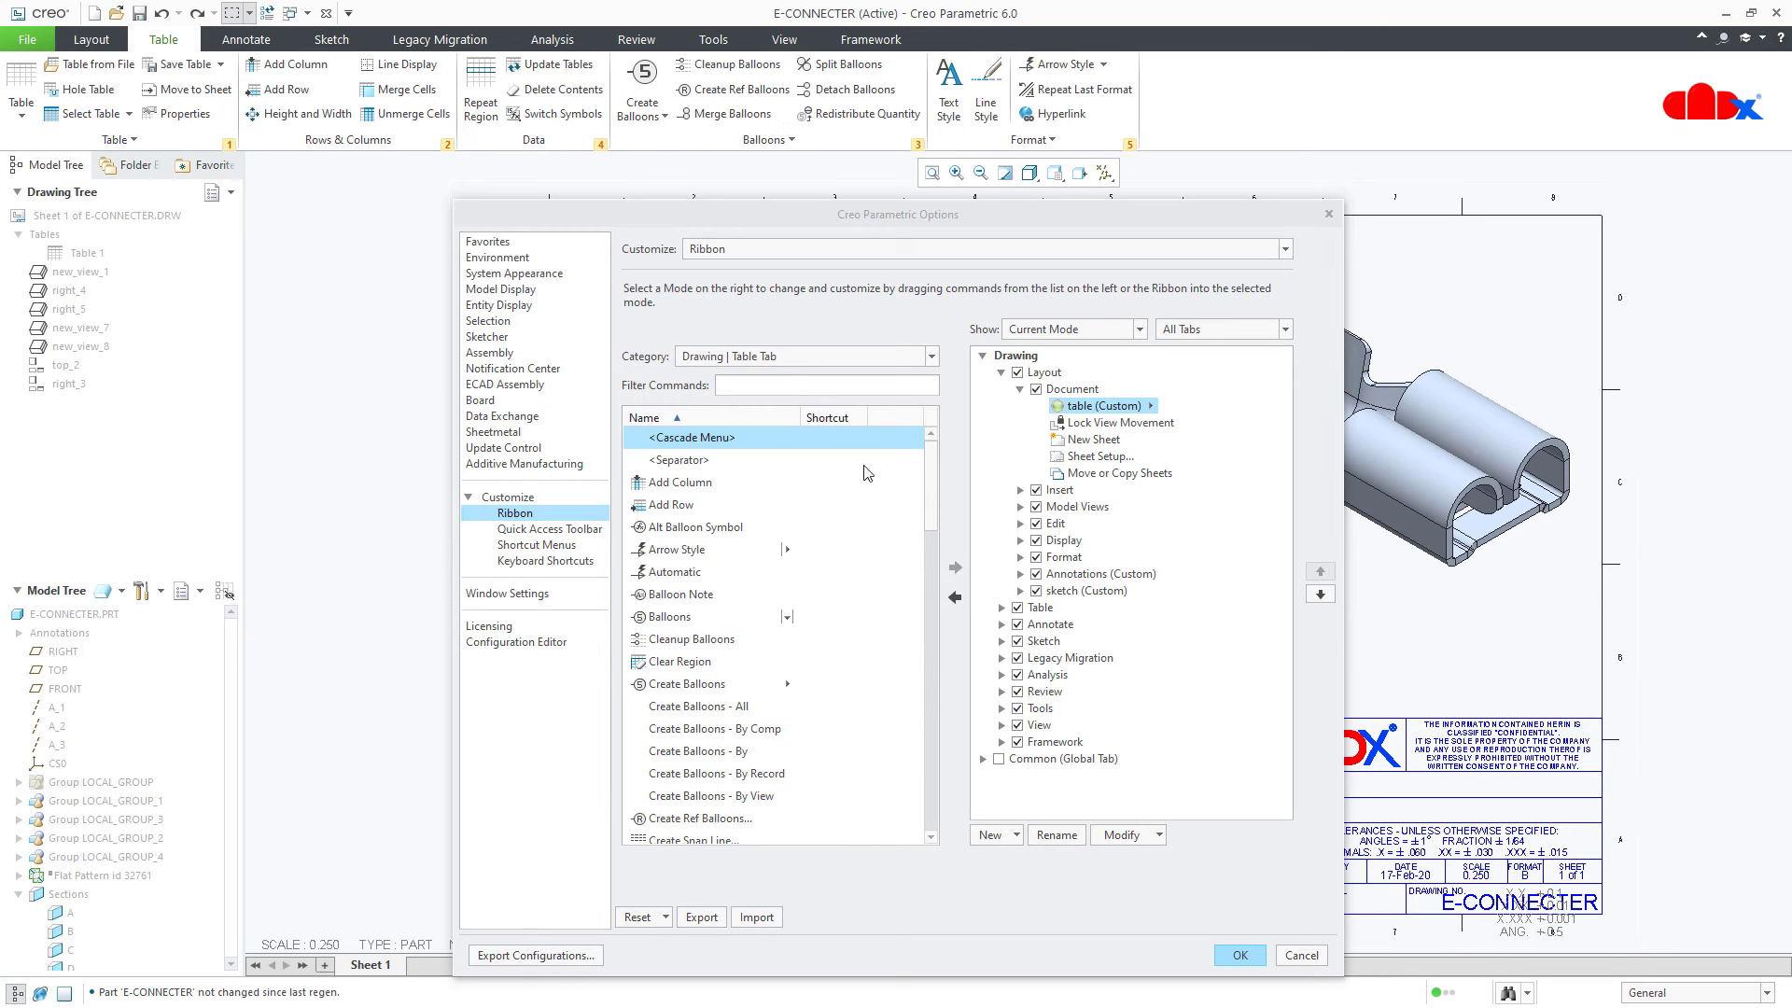
pyautogui.moveTo(930, 500); pyautogui.dragTo(926, 778)
pyautogui.click(665, 707)
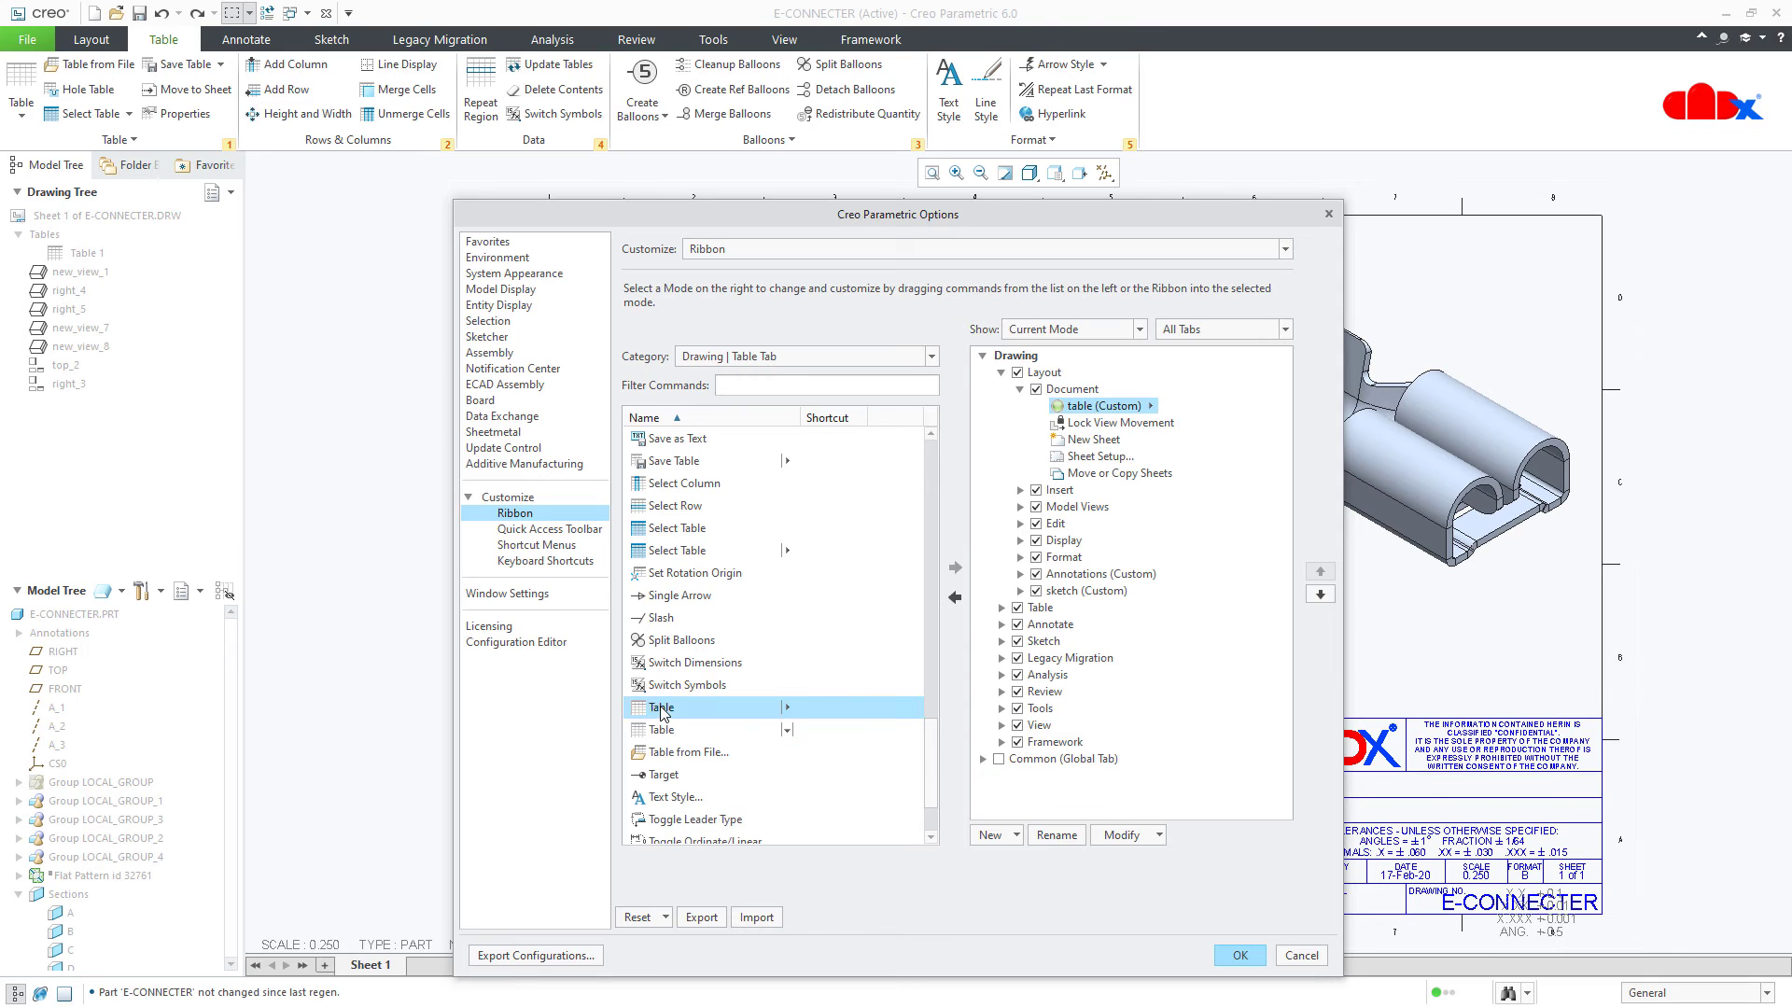
pyautogui.click(955, 566)
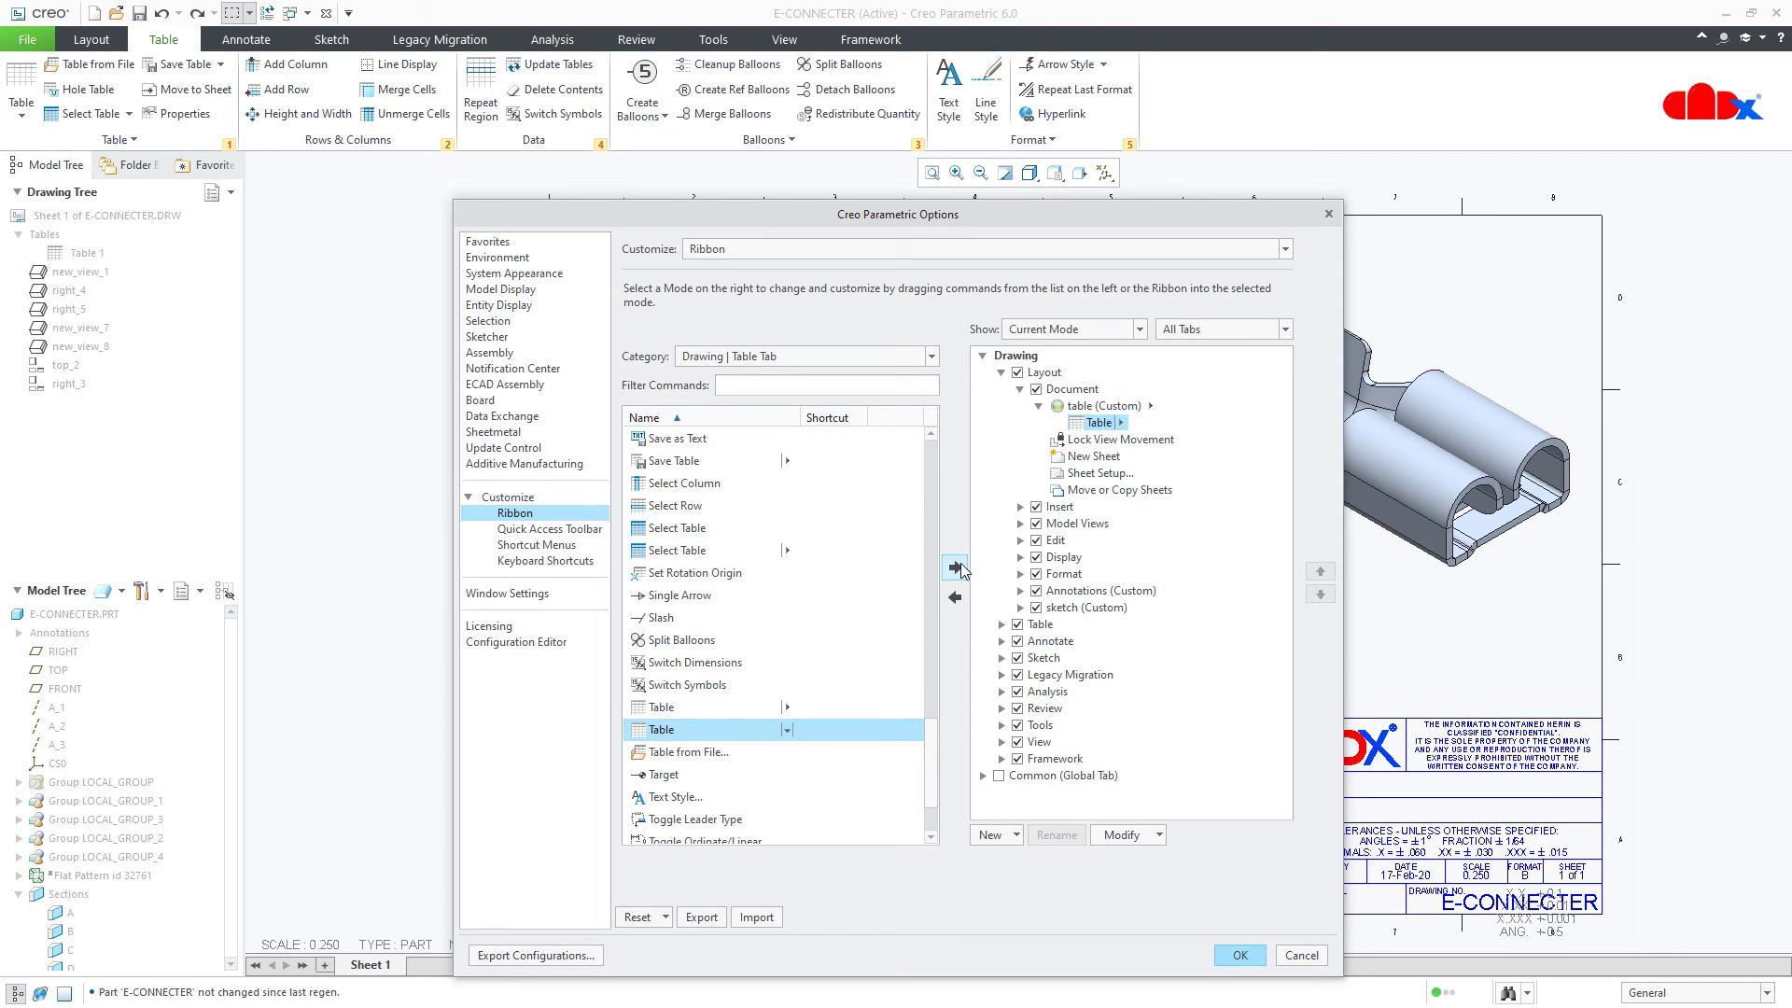
pyautogui.click(92, 39)
pyautogui.click(26, 69)
pyautogui.moveTo(48, 89)
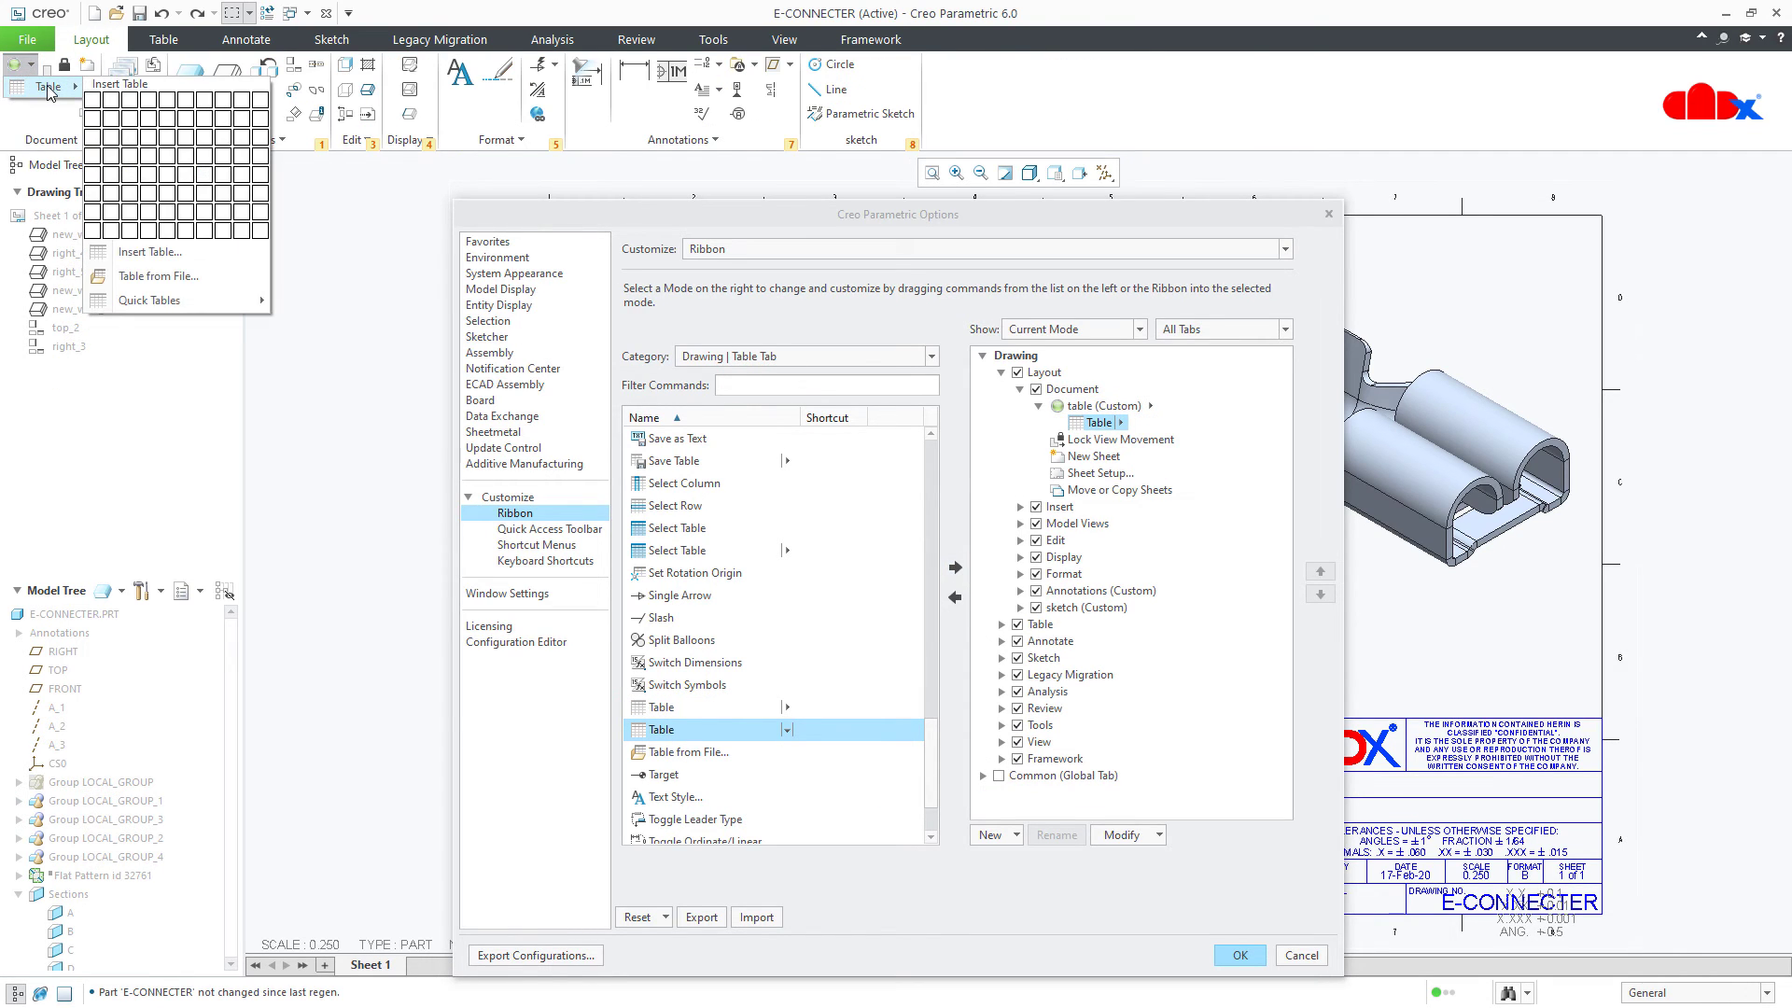
pyautogui.click(357, 278)
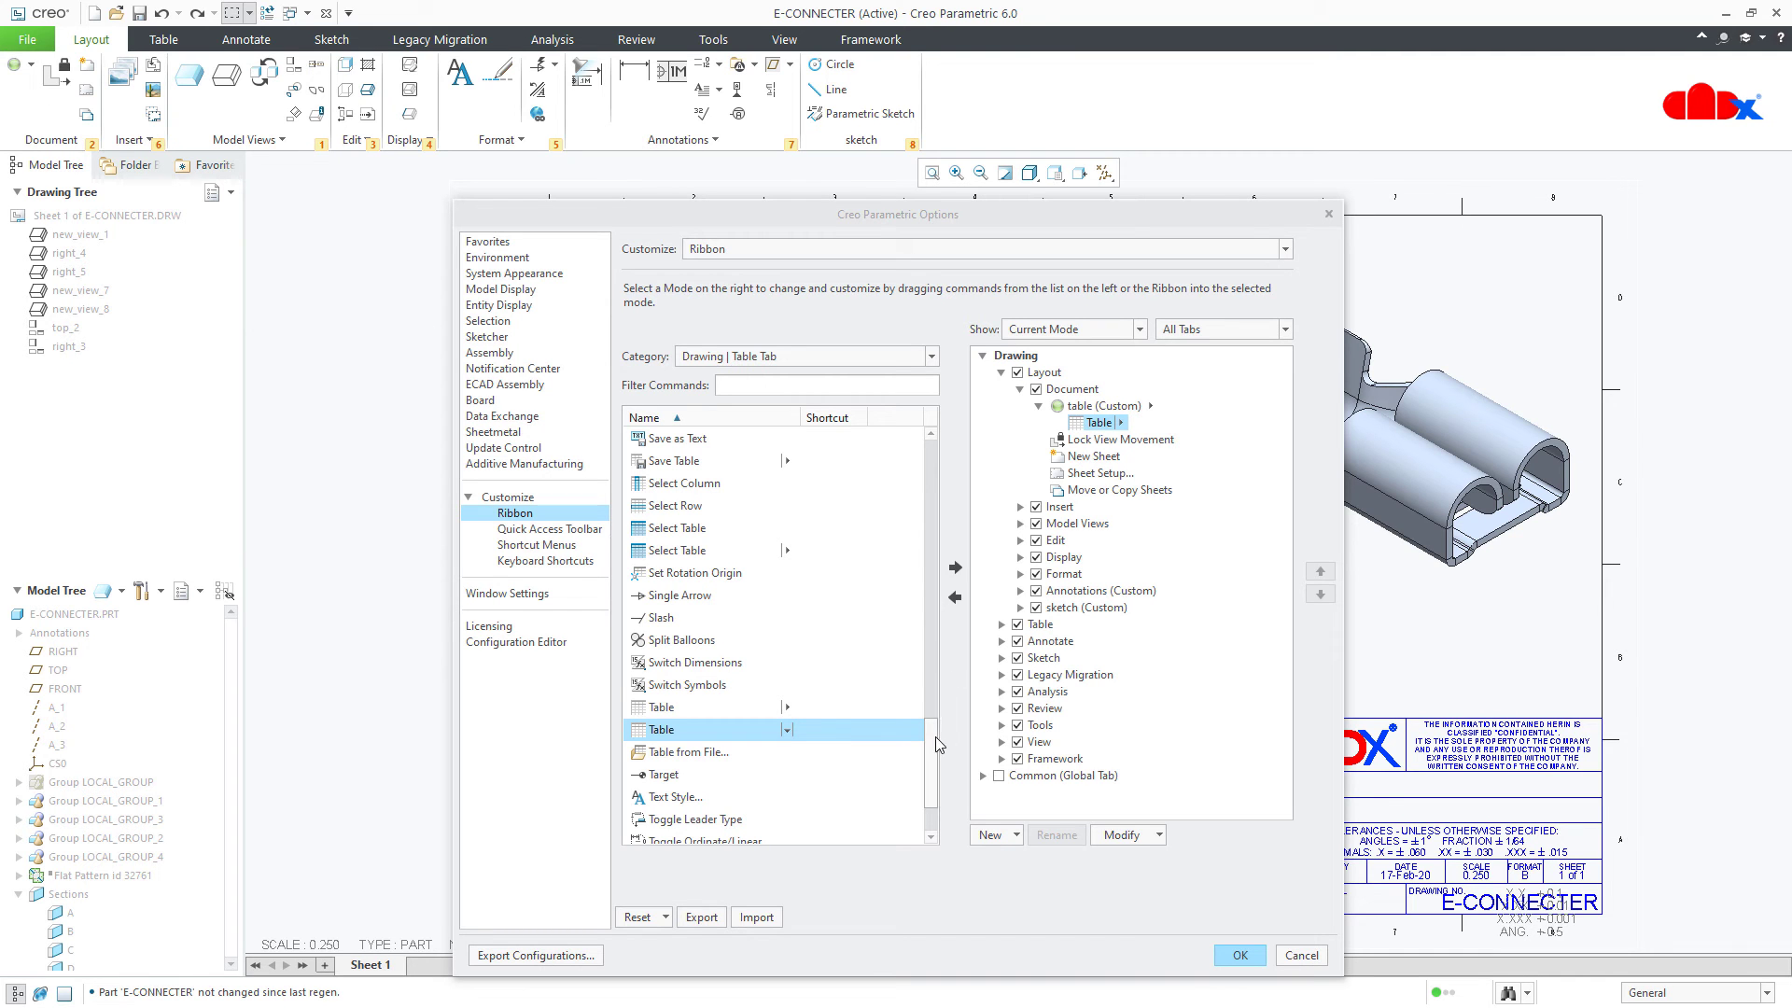
# Step: Add Add Column and Add Row to the table cascade and apply the ribbon changes
pyautogui.moveTo(931, 751); pyautogui.dragTo(971, 435)
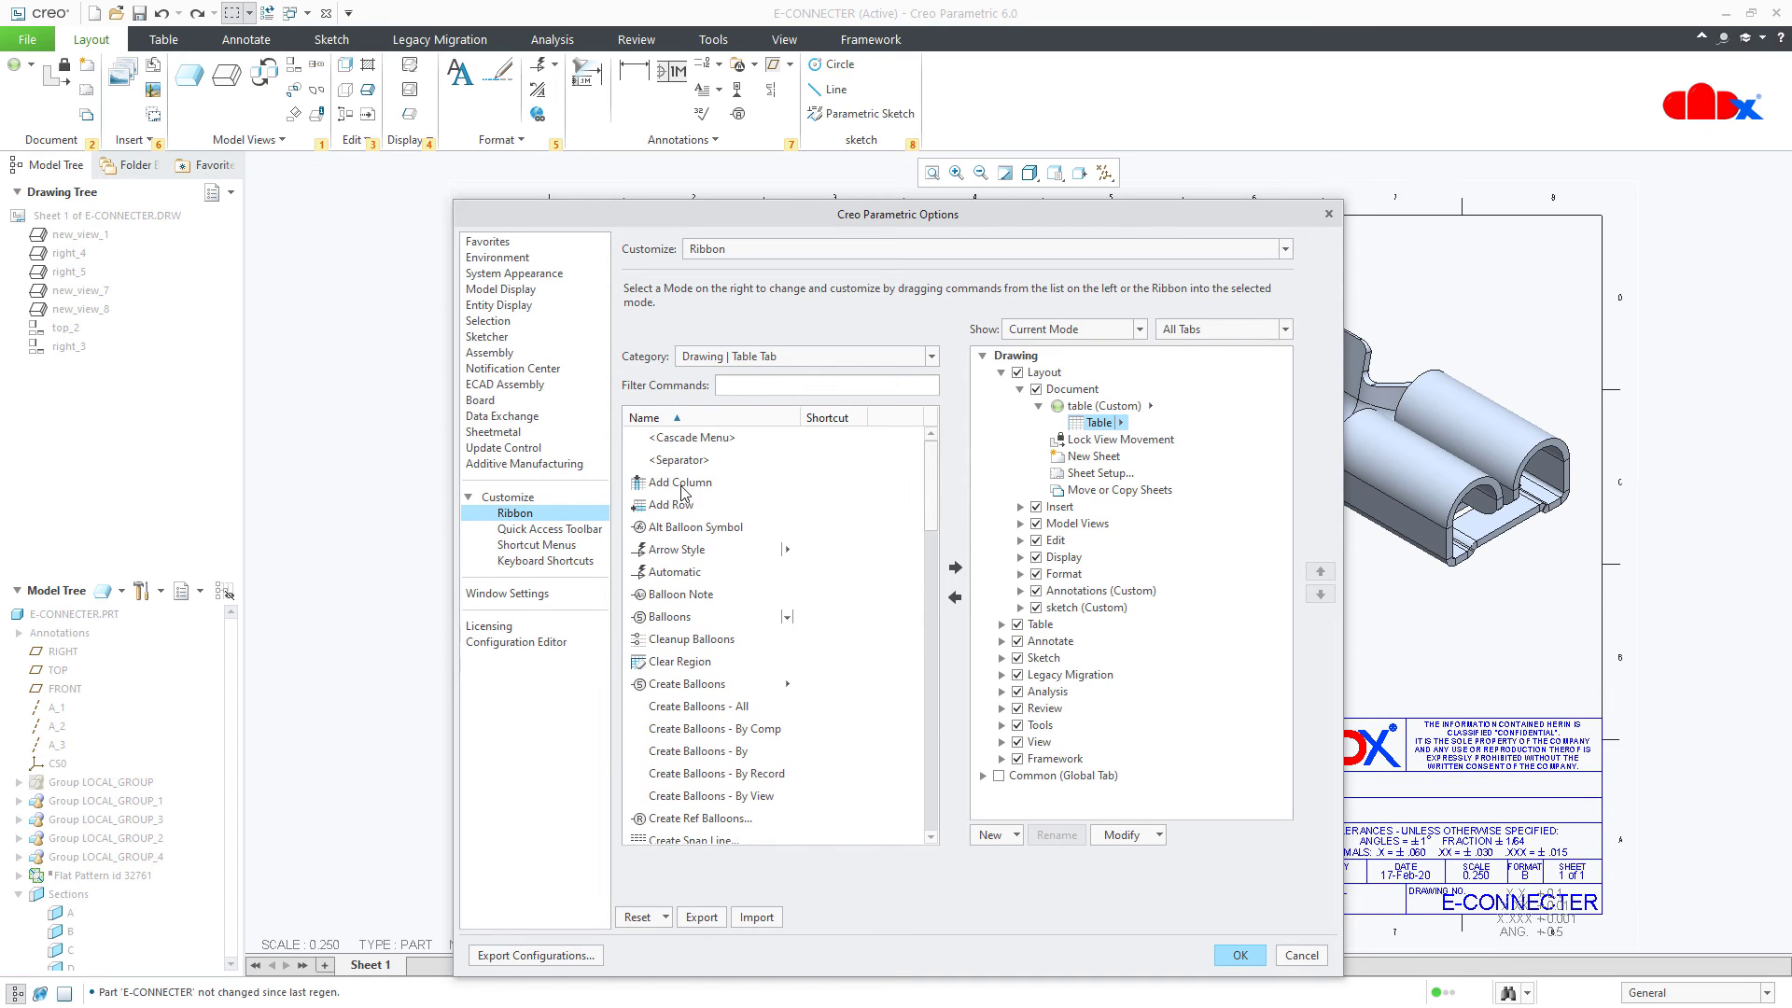
pyautogui.click(682, 483)
pyautogui.click(955, 566)
pyautogui.click(955, 566)
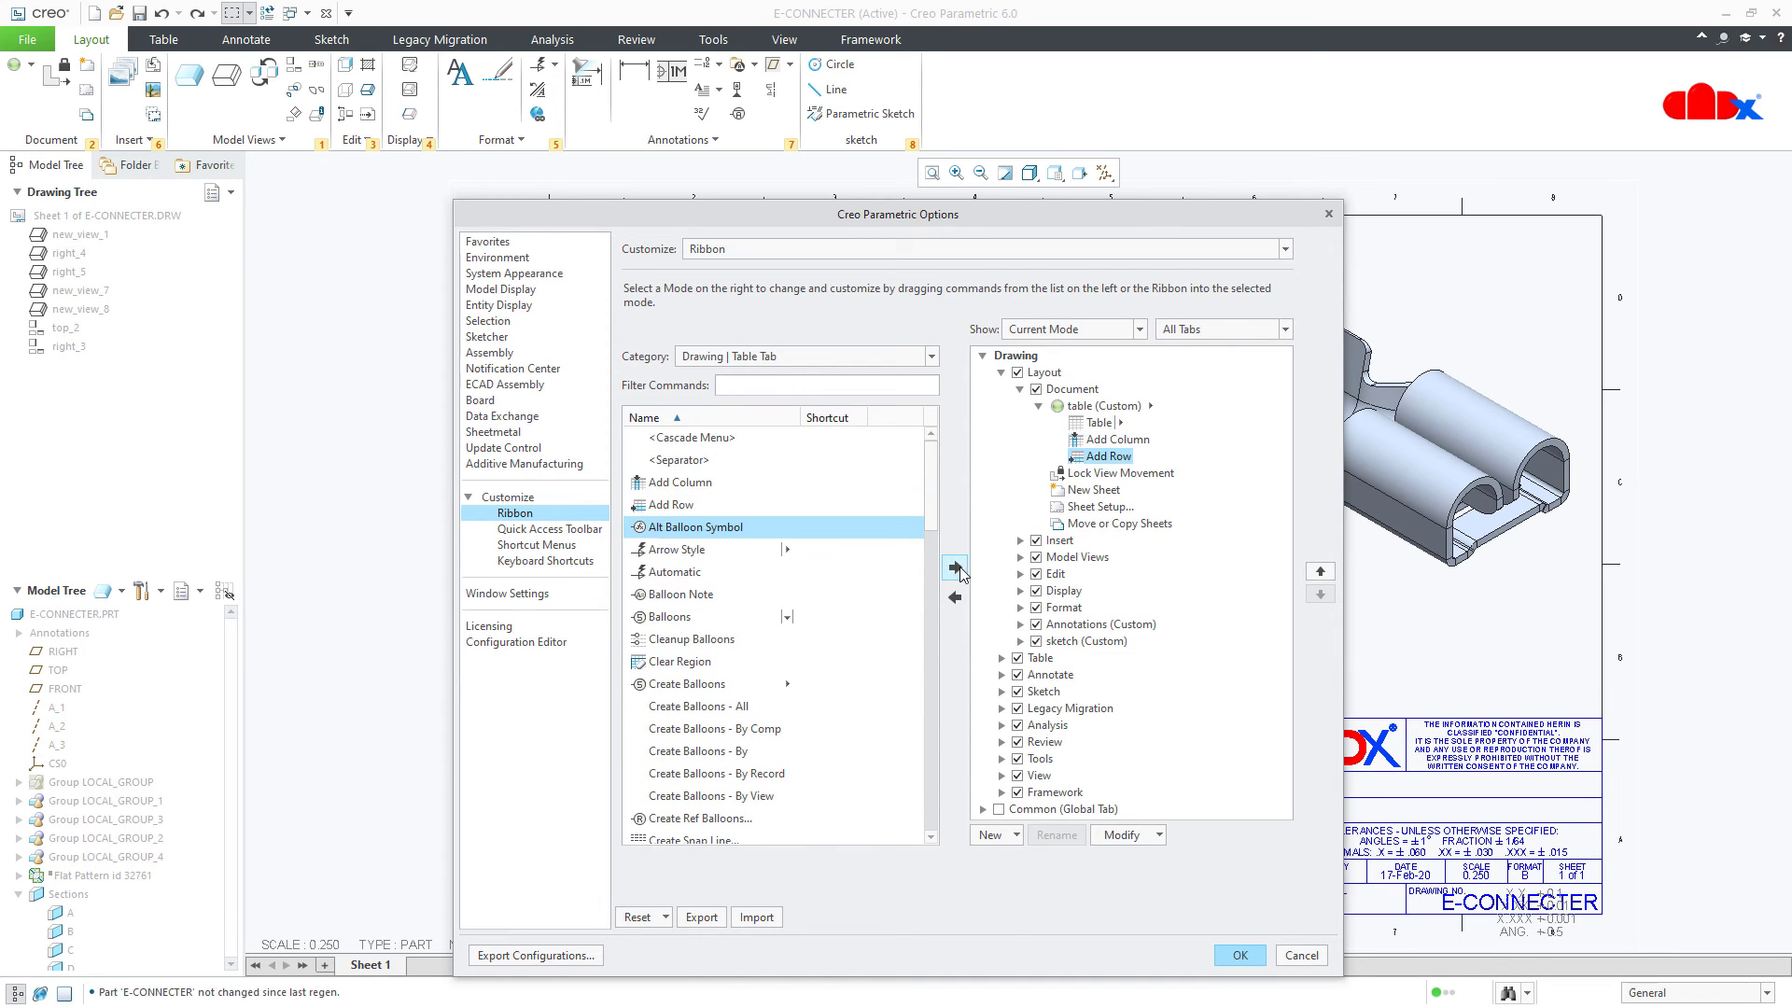
pyautogui.click(1239, 956)
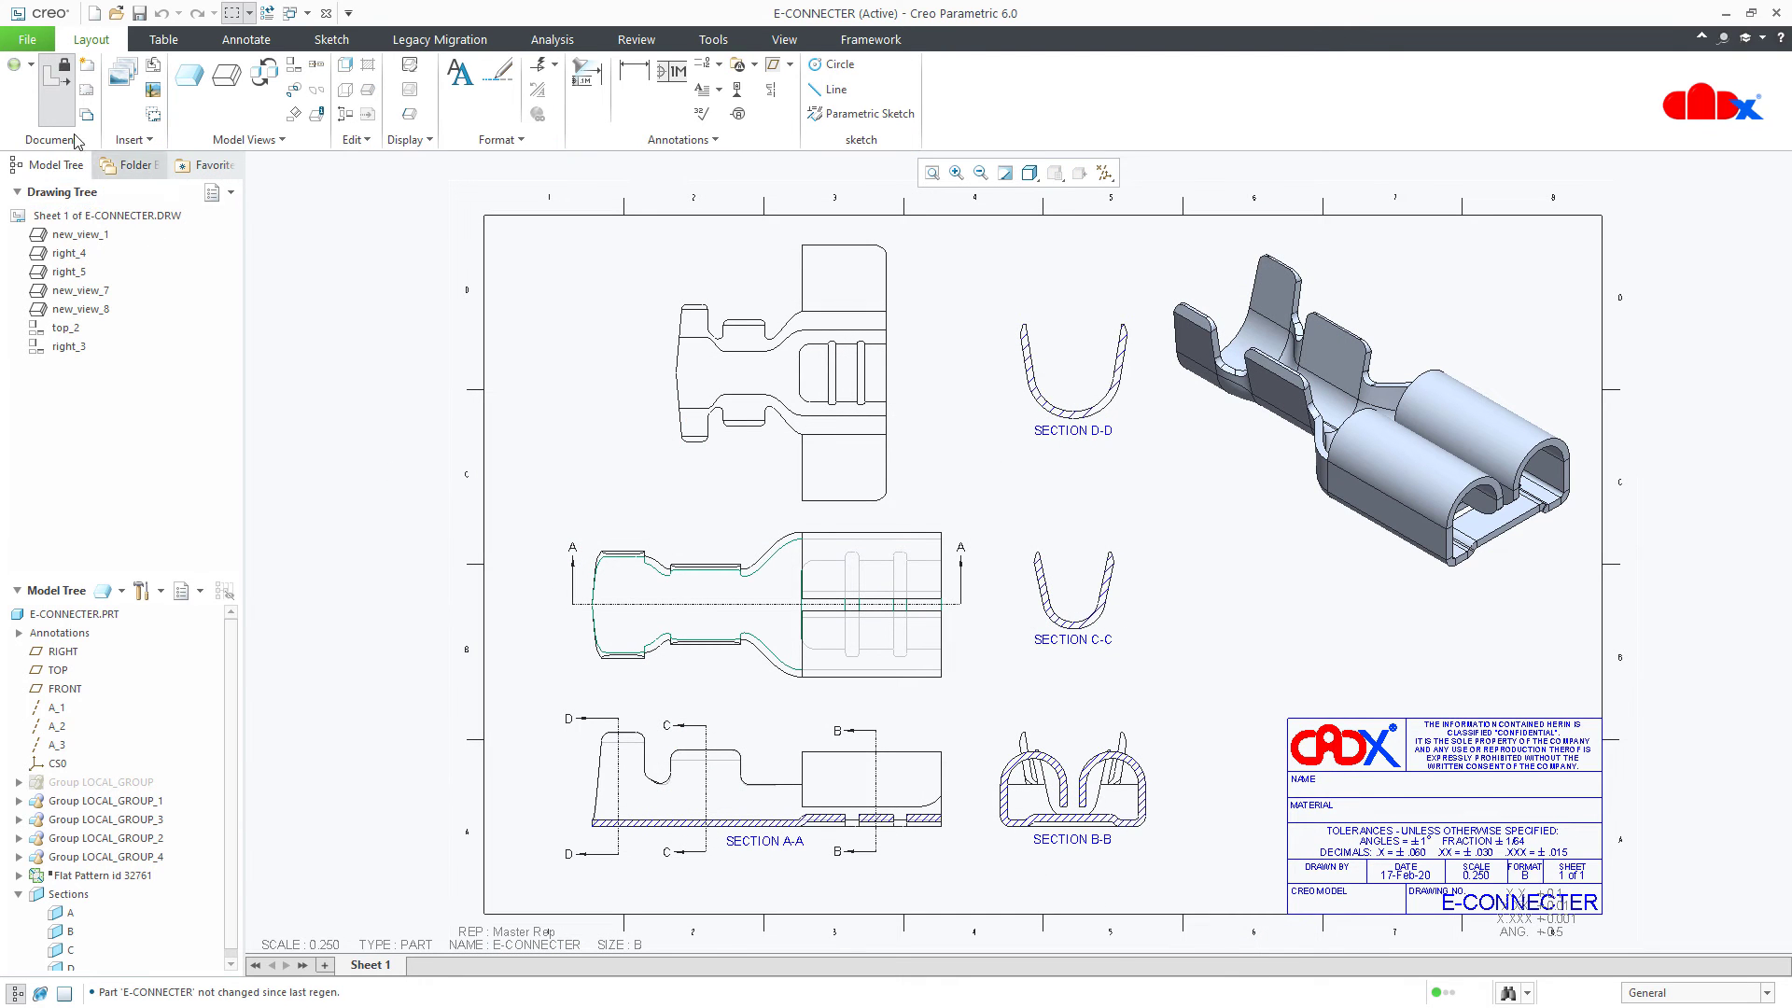
# Step: Check the table cascade's items, then reopen Customize the Ribbon from the ribbon's right-click menu
pyautogui.click(31, 64)
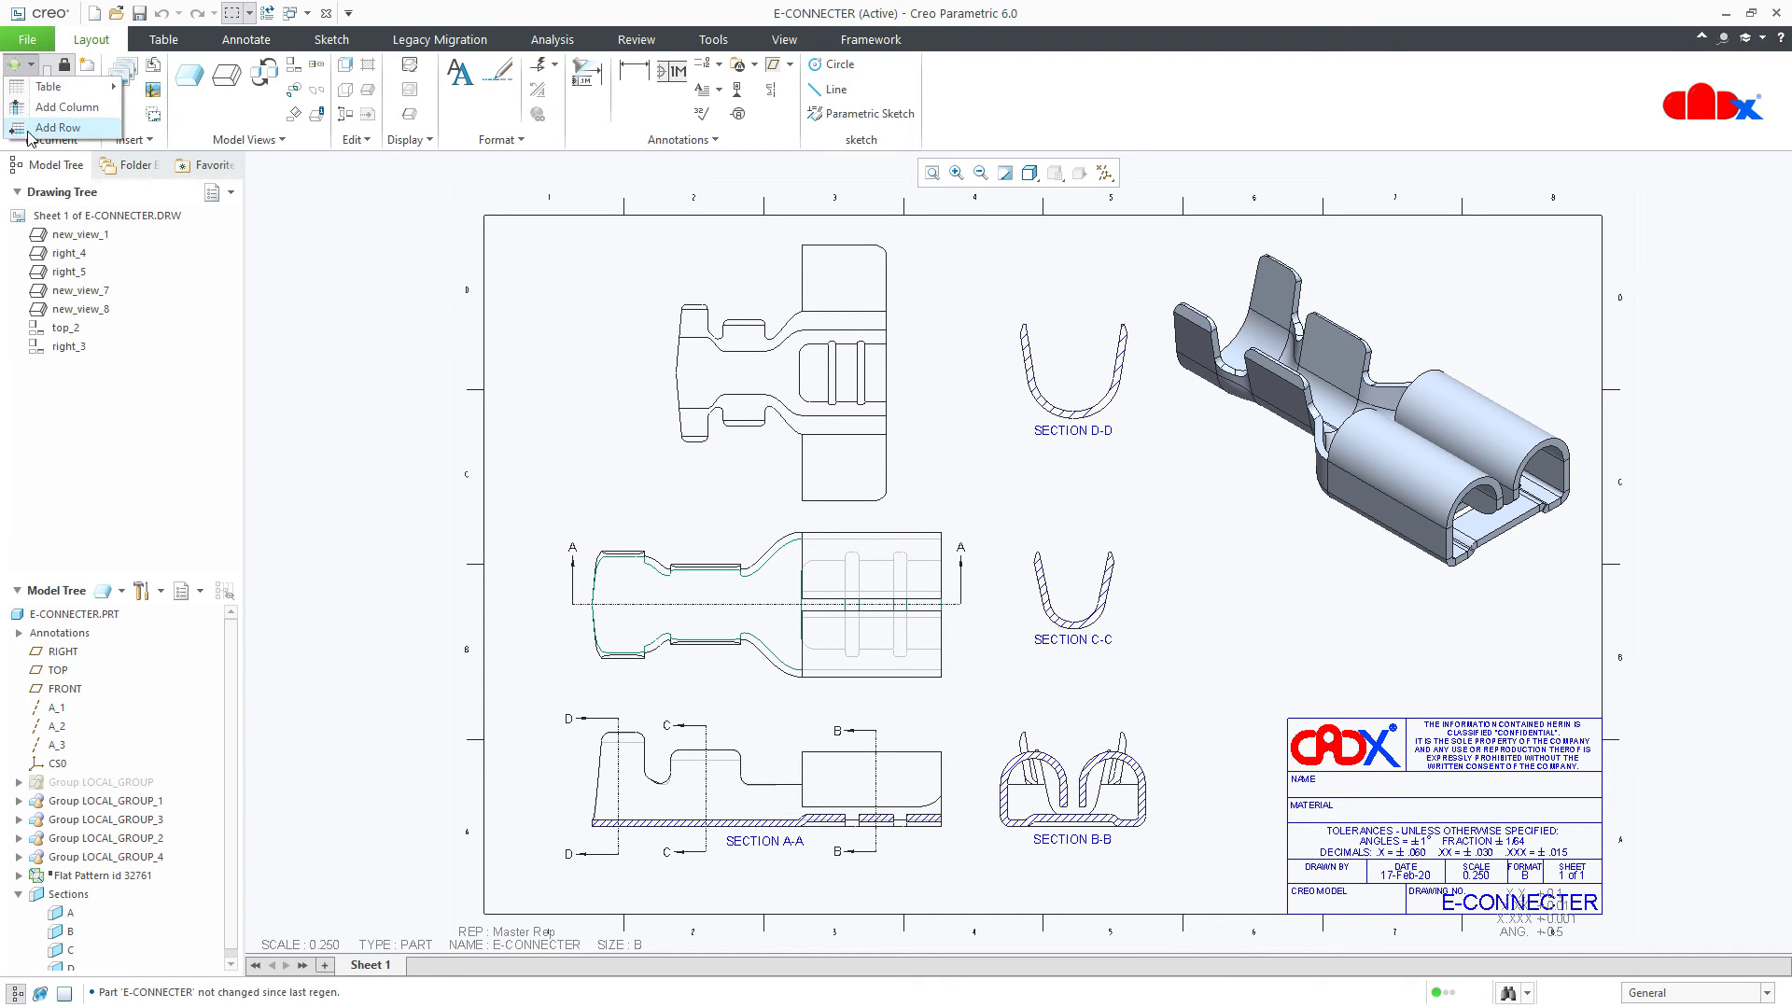
pyautogui.moveTo(82, 89)
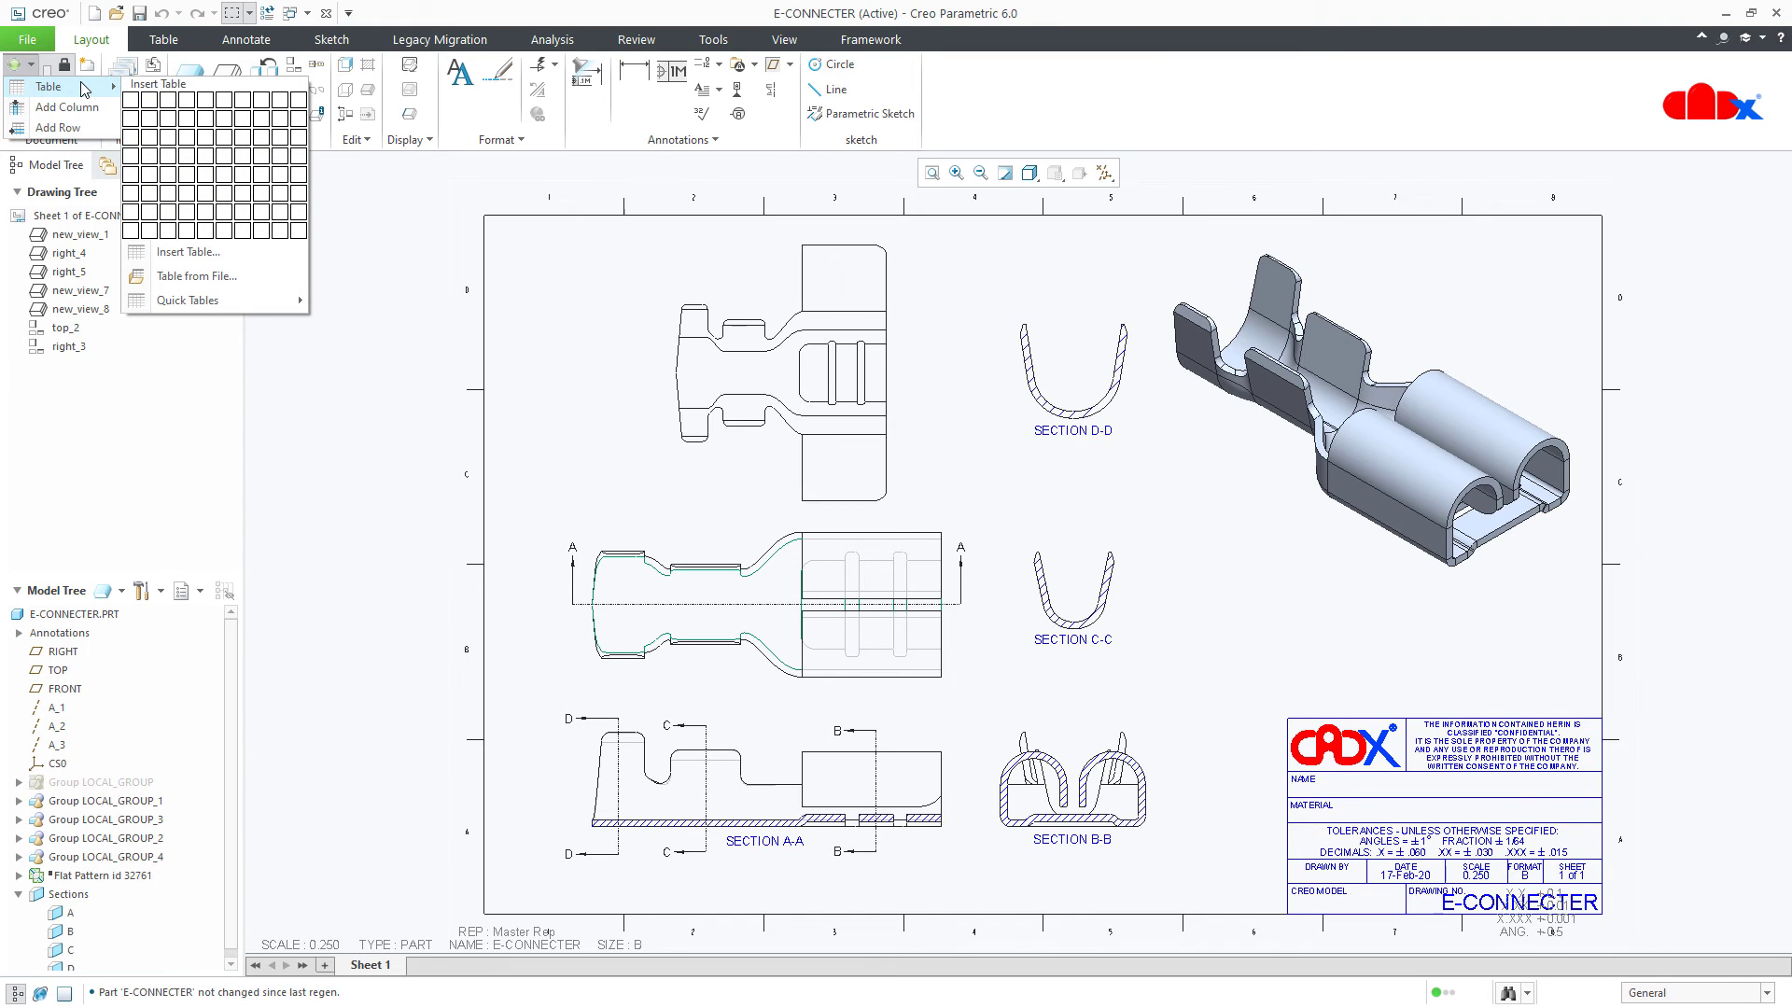
pyautogui.click(214, 118)
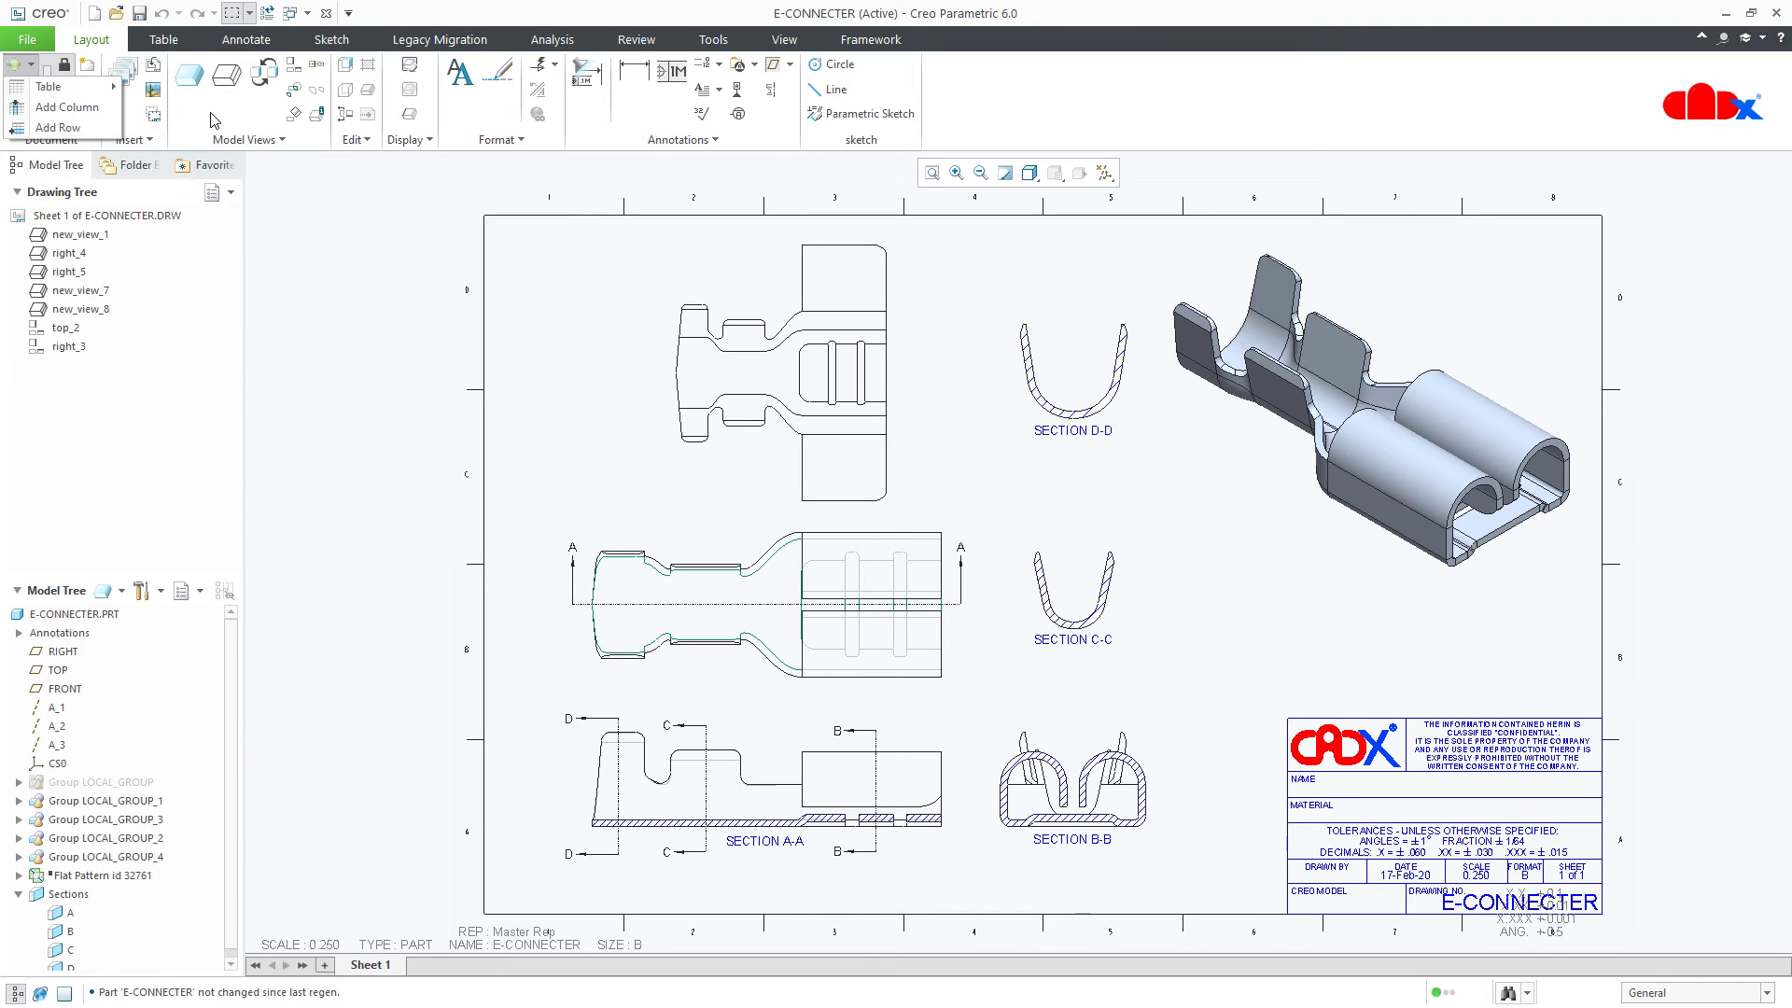
pyautogui.click(353, 303)
pyautogui.rightClick(954, 119)
pyautogui.click(1026, 174)
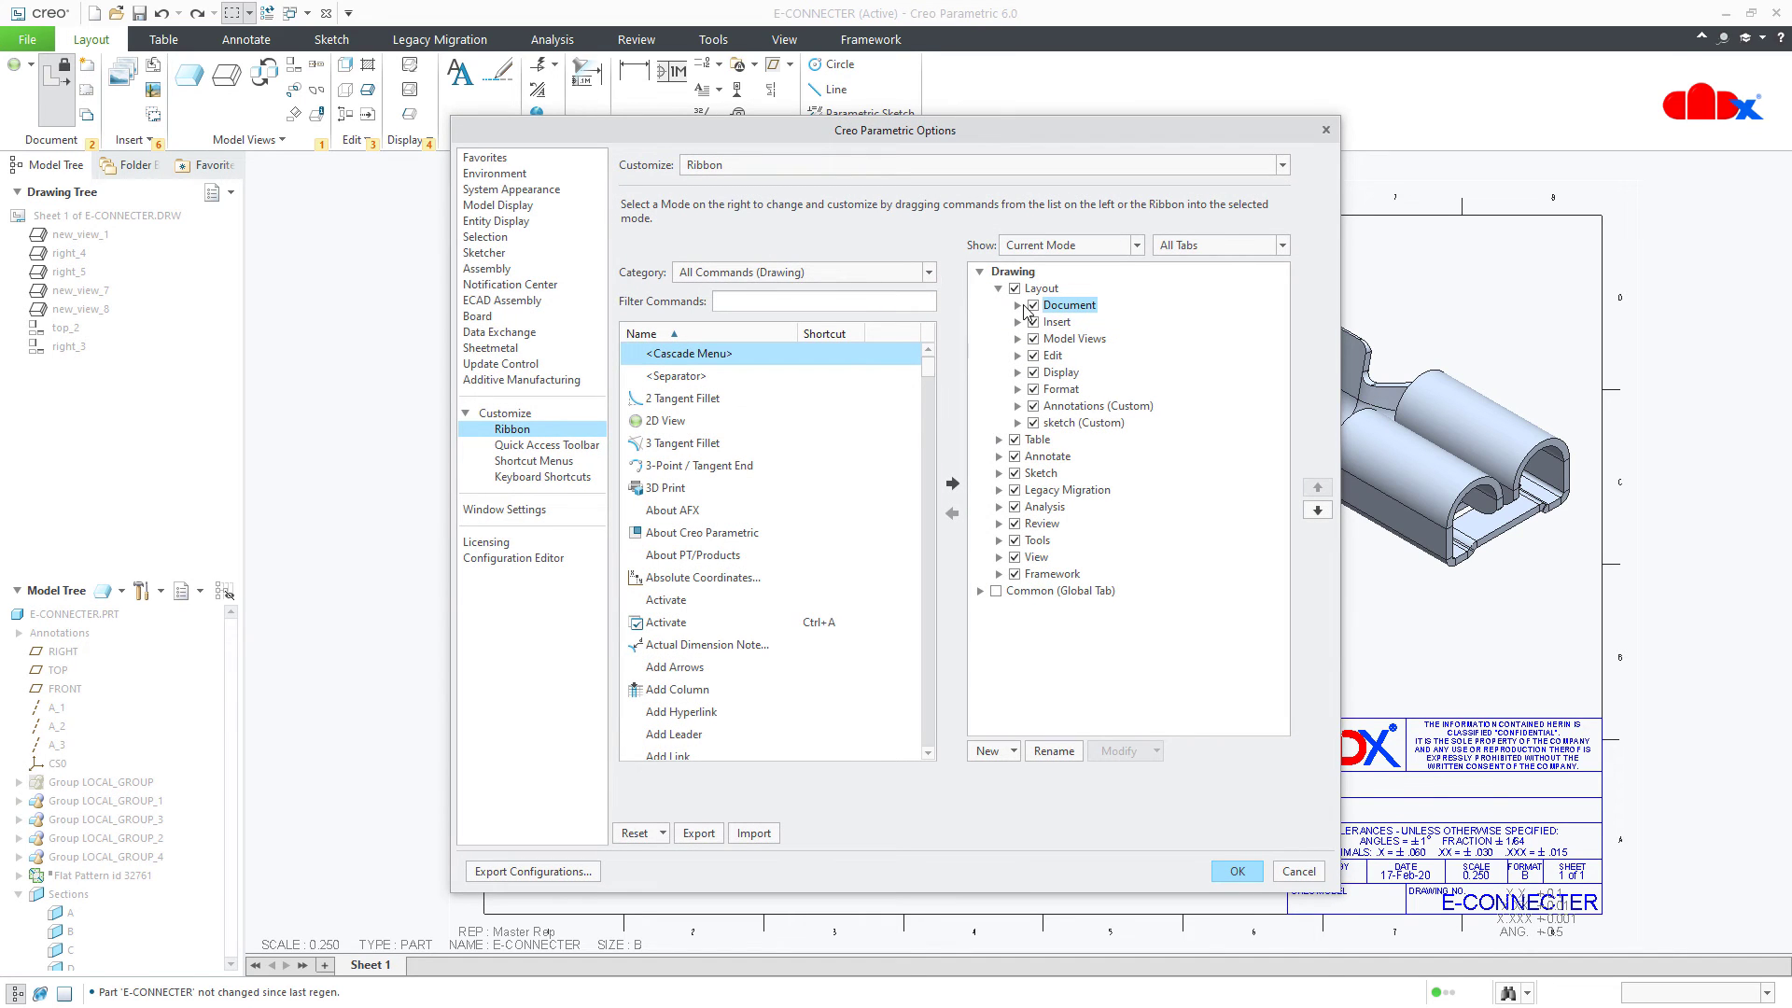
# Step: Give the table (Custom) cascade in Document an icon from the existing set and apply it
pyautogui.click(1020, 306)
pyautogui.click(1057, 322)
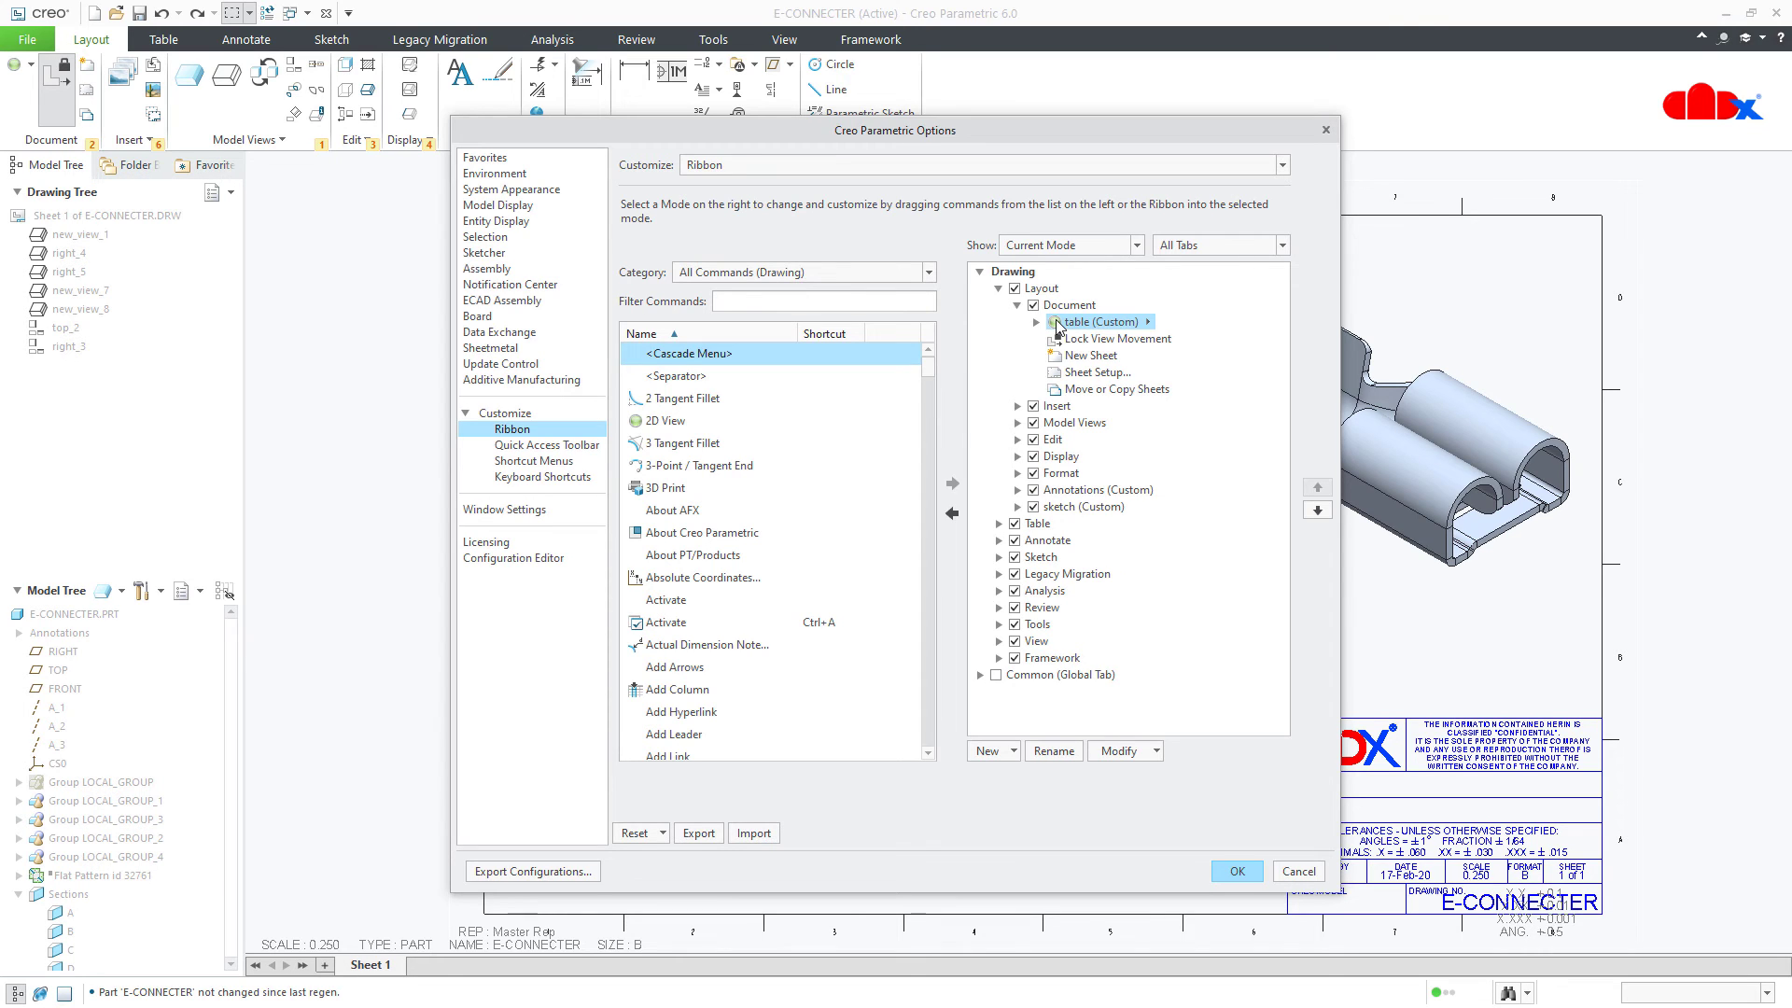
pyautogui.click(1153, 753)
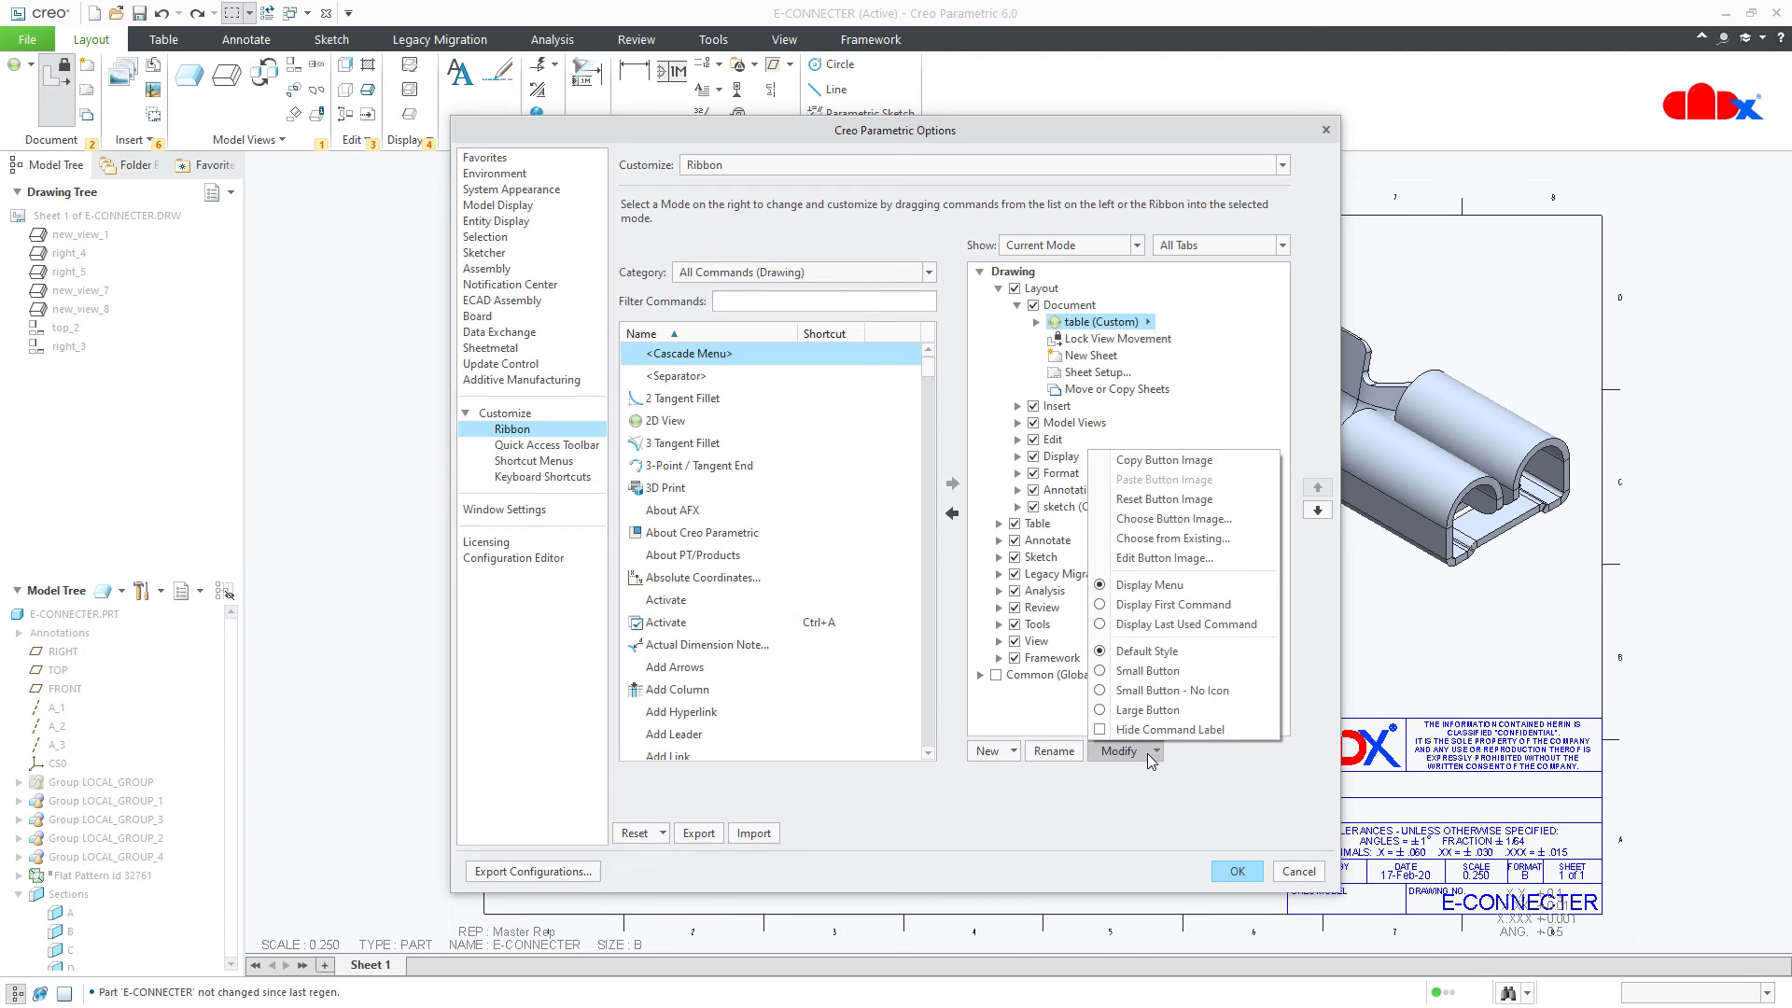
pyautogui.click(1166, 539)
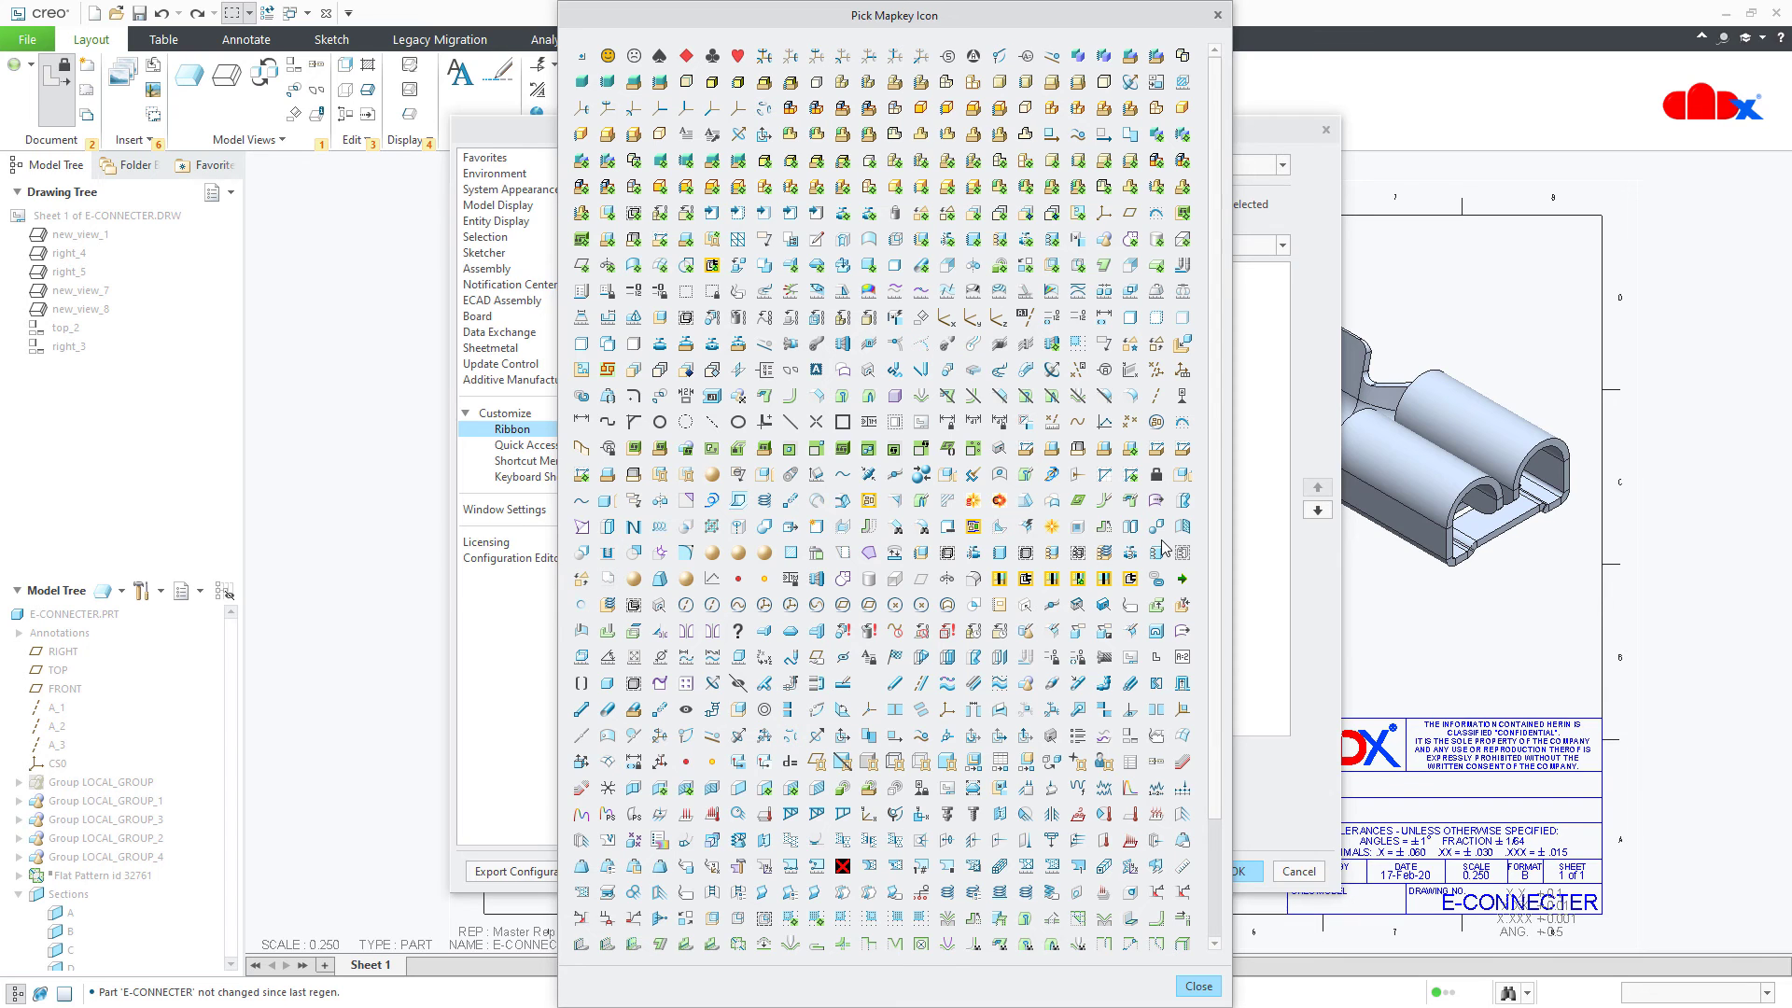
pyautogui.click(895, 397)
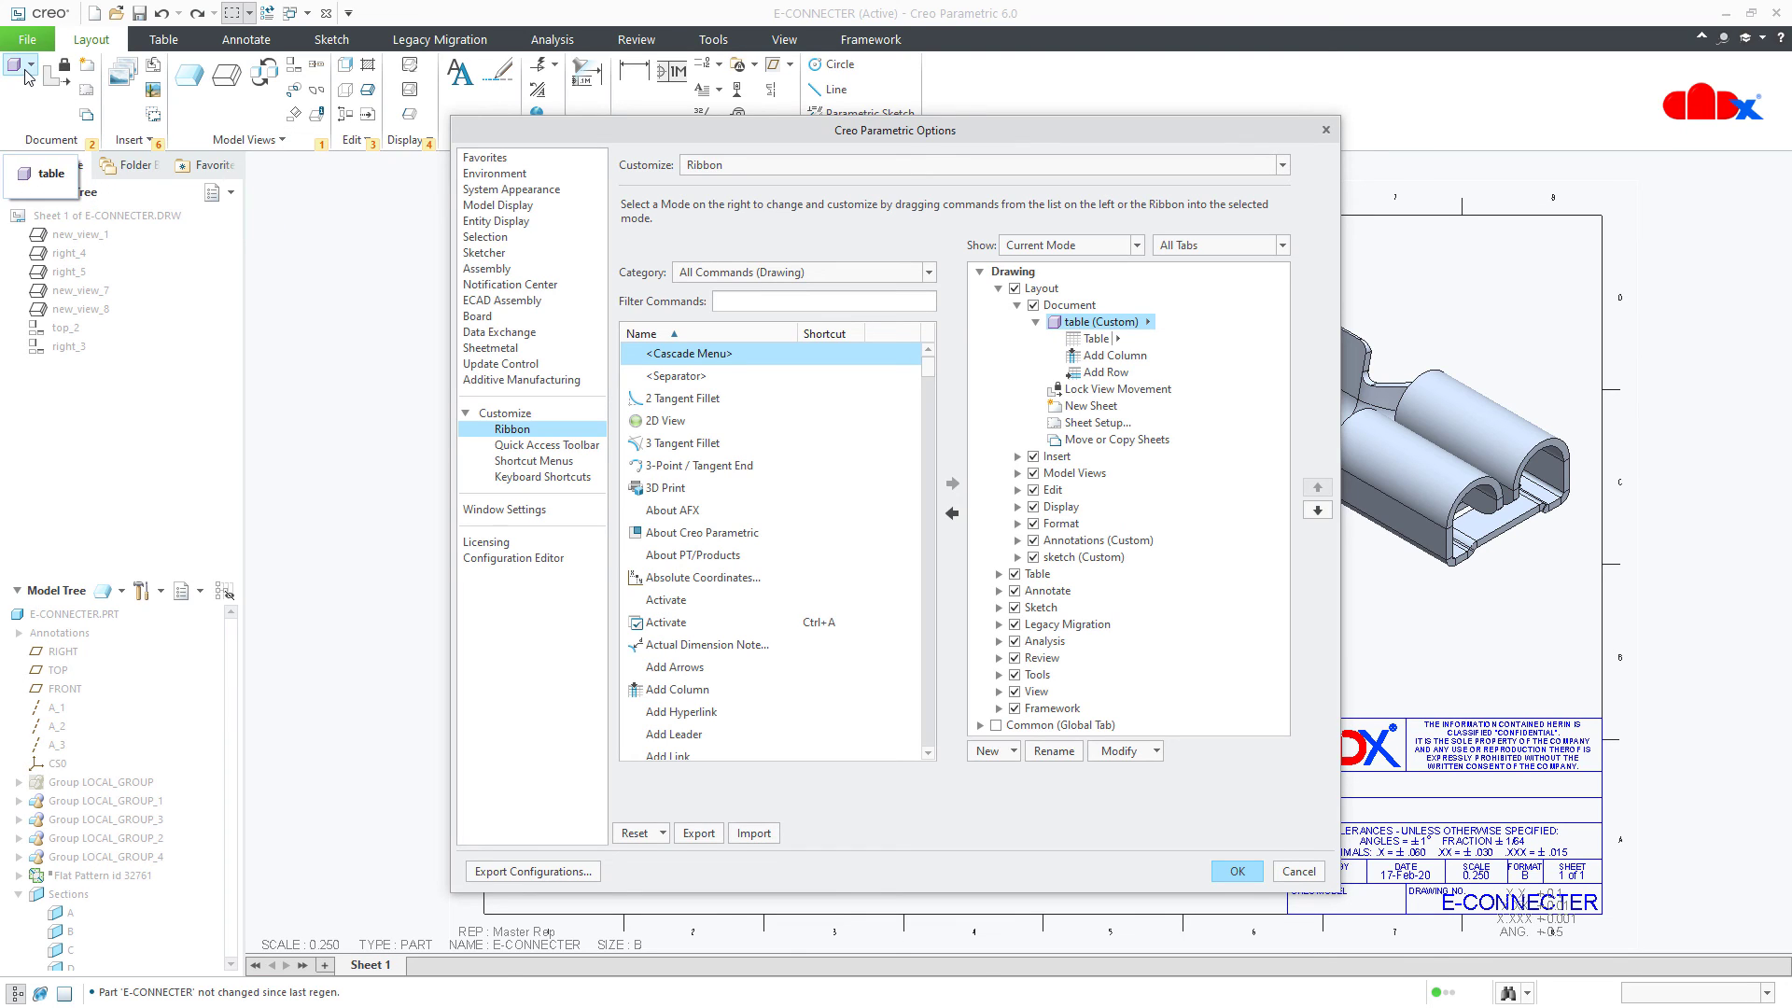
pyautogui.click(1236, 873)
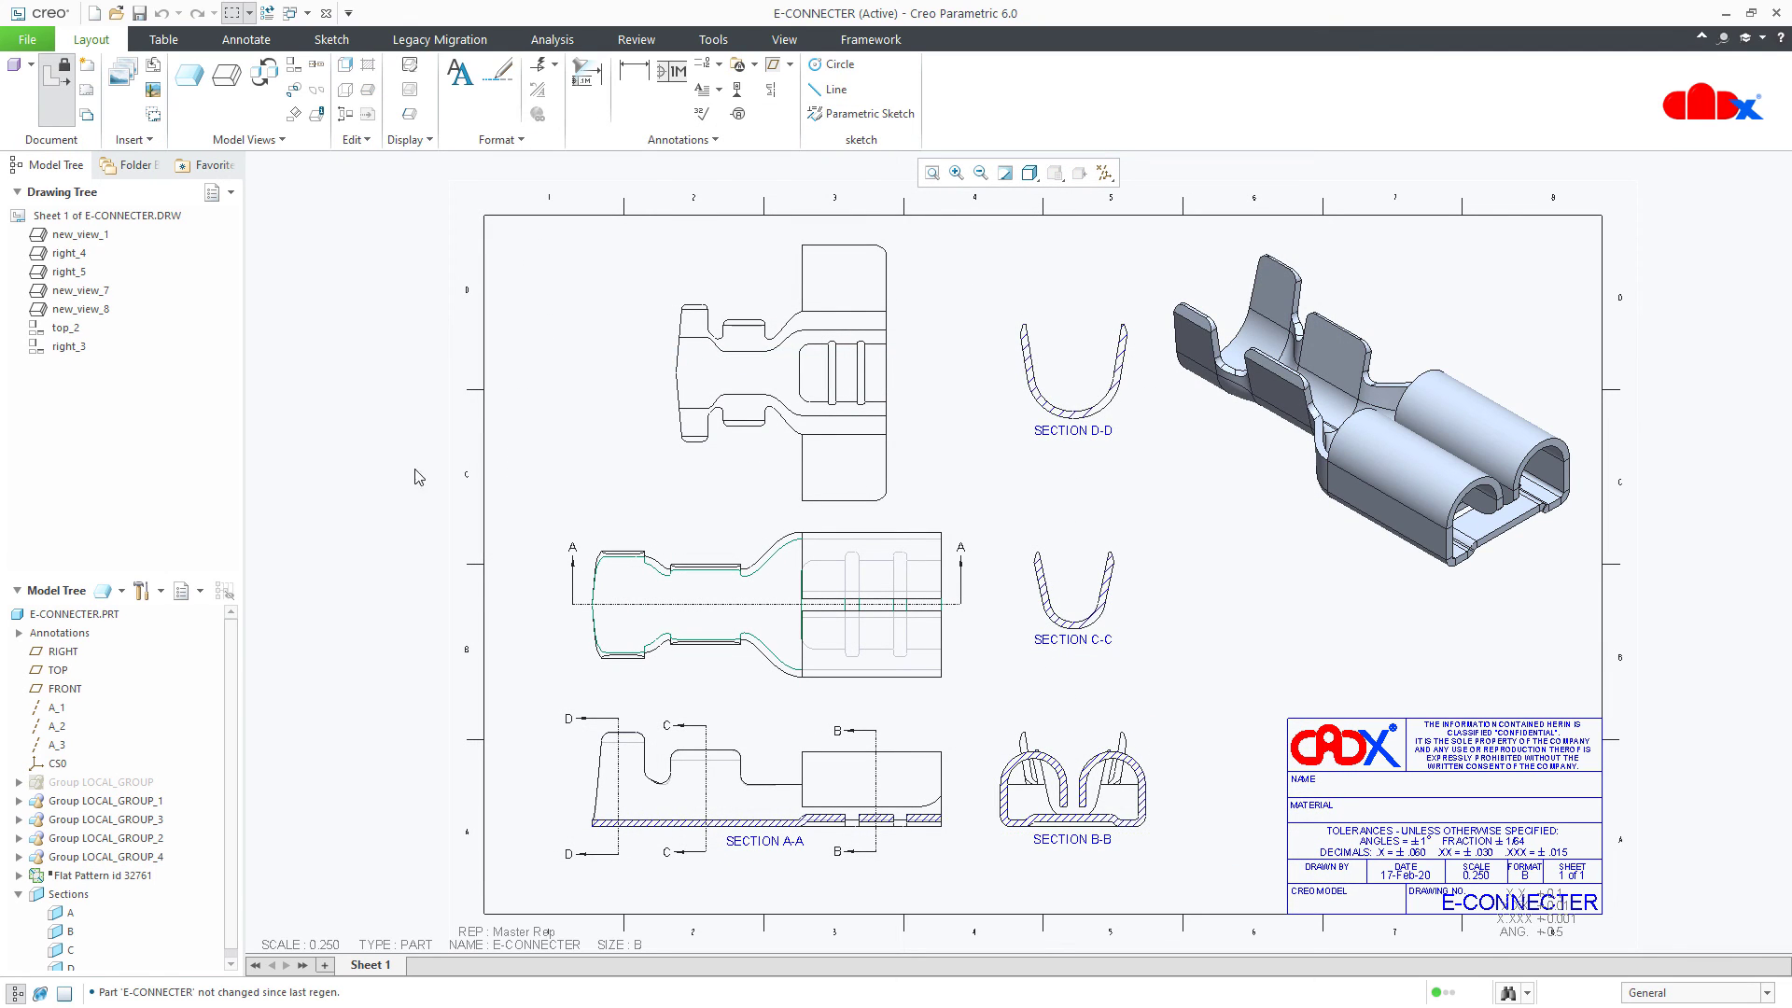
# Step: Check the table cascade's commands and turn on command labels for the ribbon
pyautogui.click(31, 64)
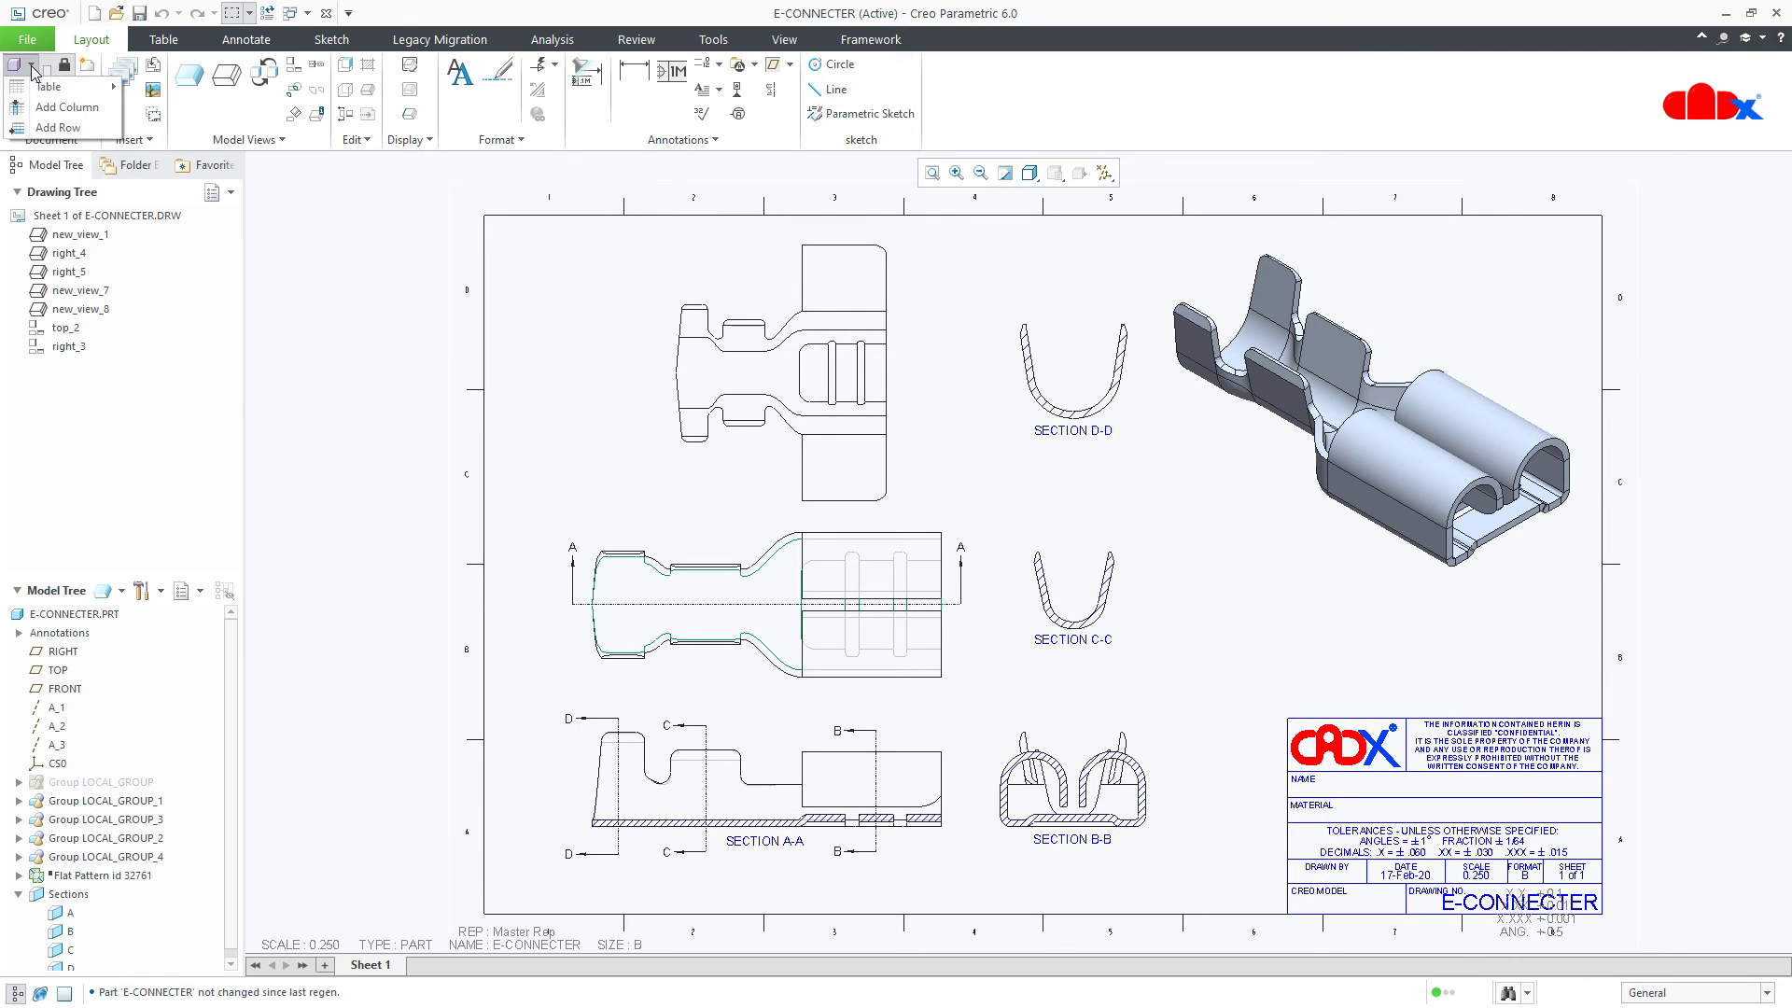
pyautogui.click(358, 284)
pyautogui.rightClick(311, 149)
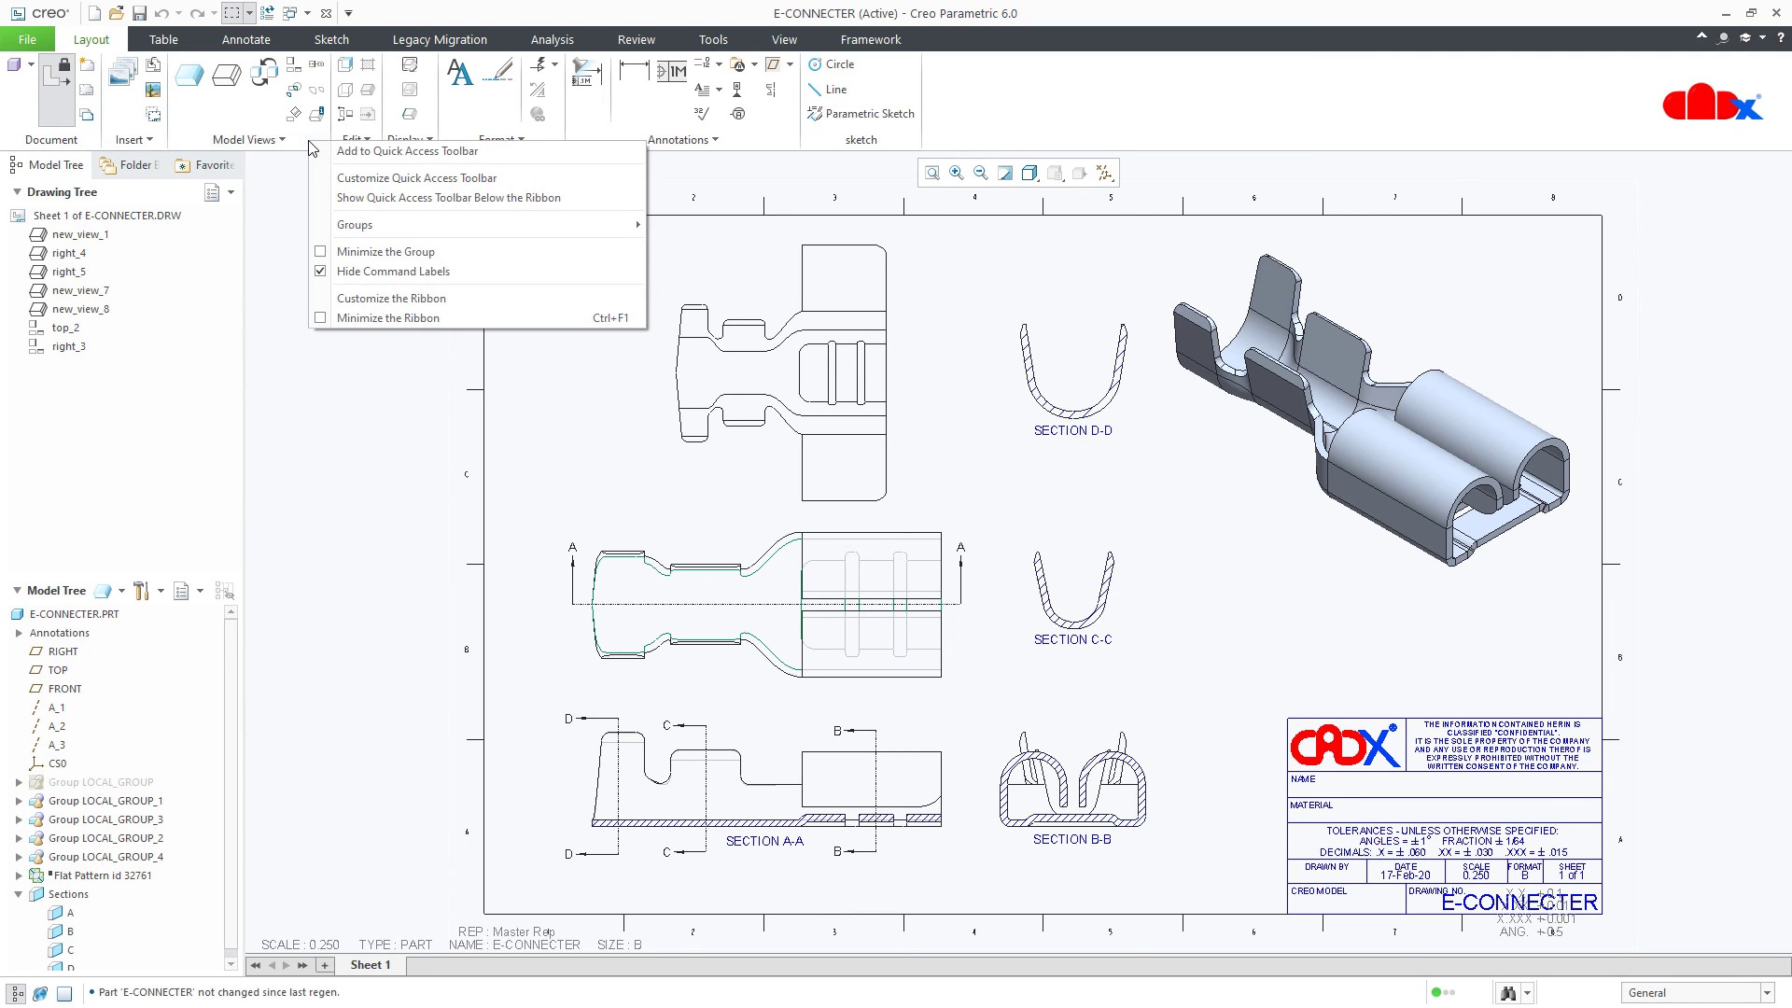
pyautogui.click(369, 272)
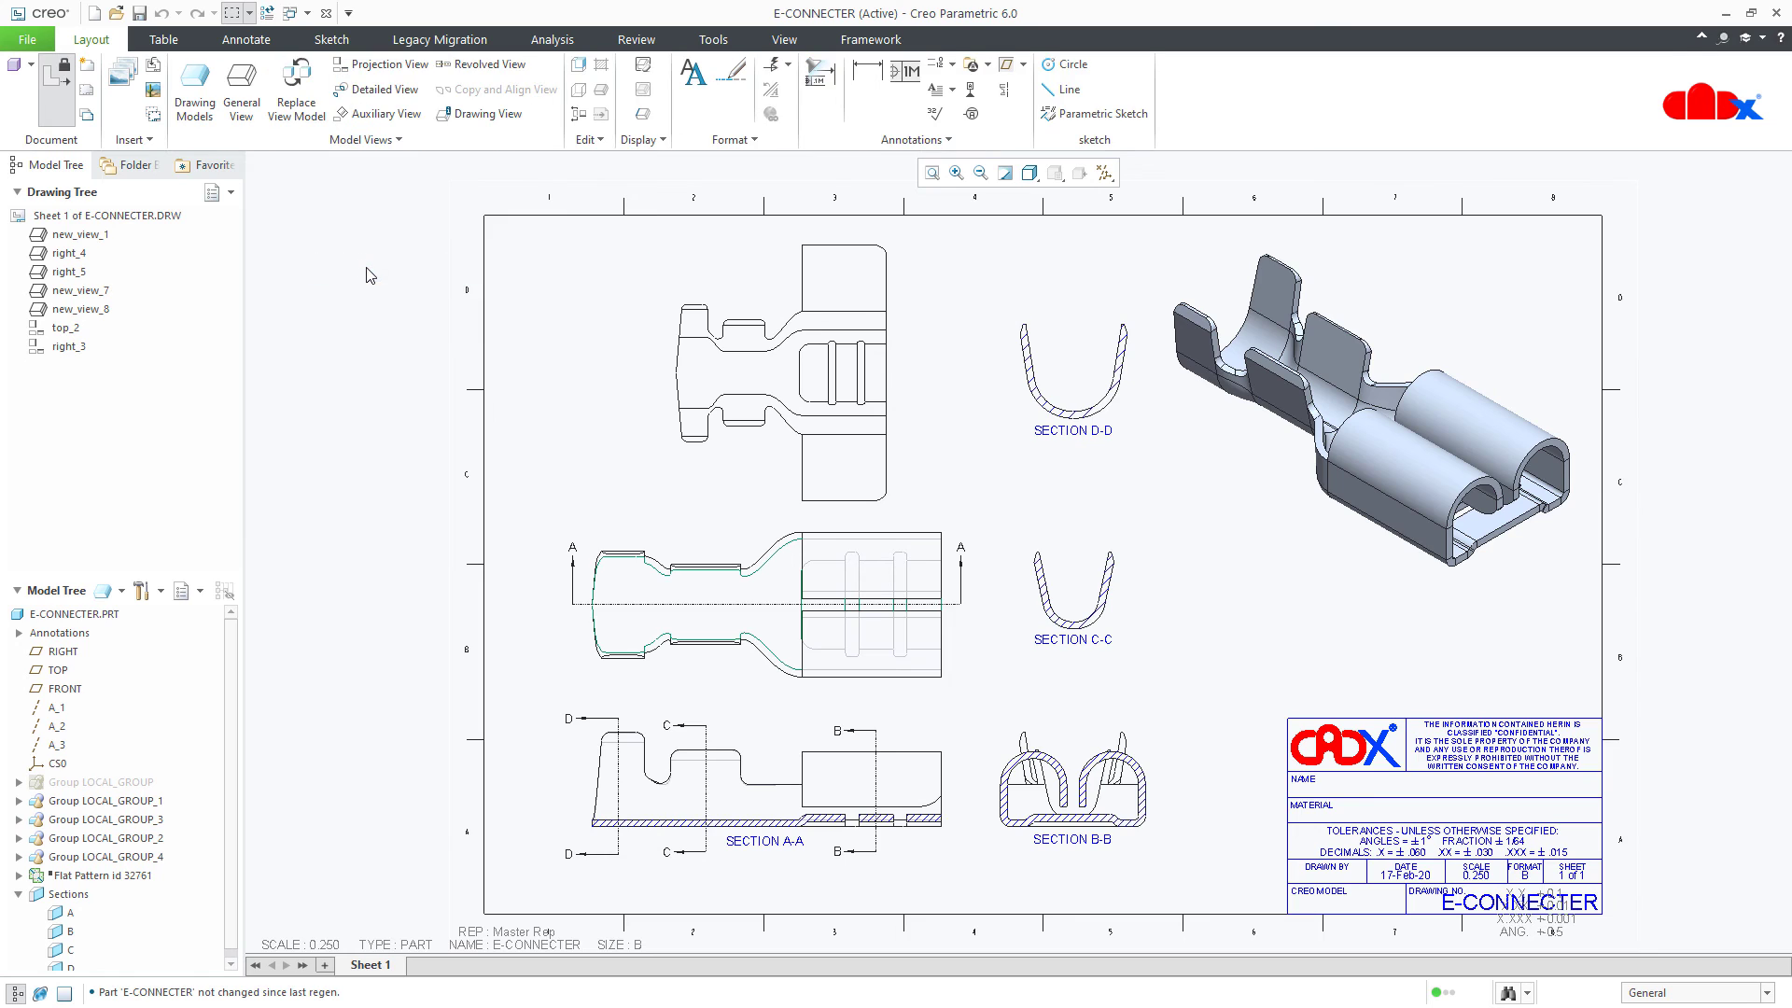
# Step: Show command labels in the Annotations group, then right-click E-CONNECTER.PRT in the model tree
pyautogui.rightClick(821, 145)
pyautogui.click(900, 274)
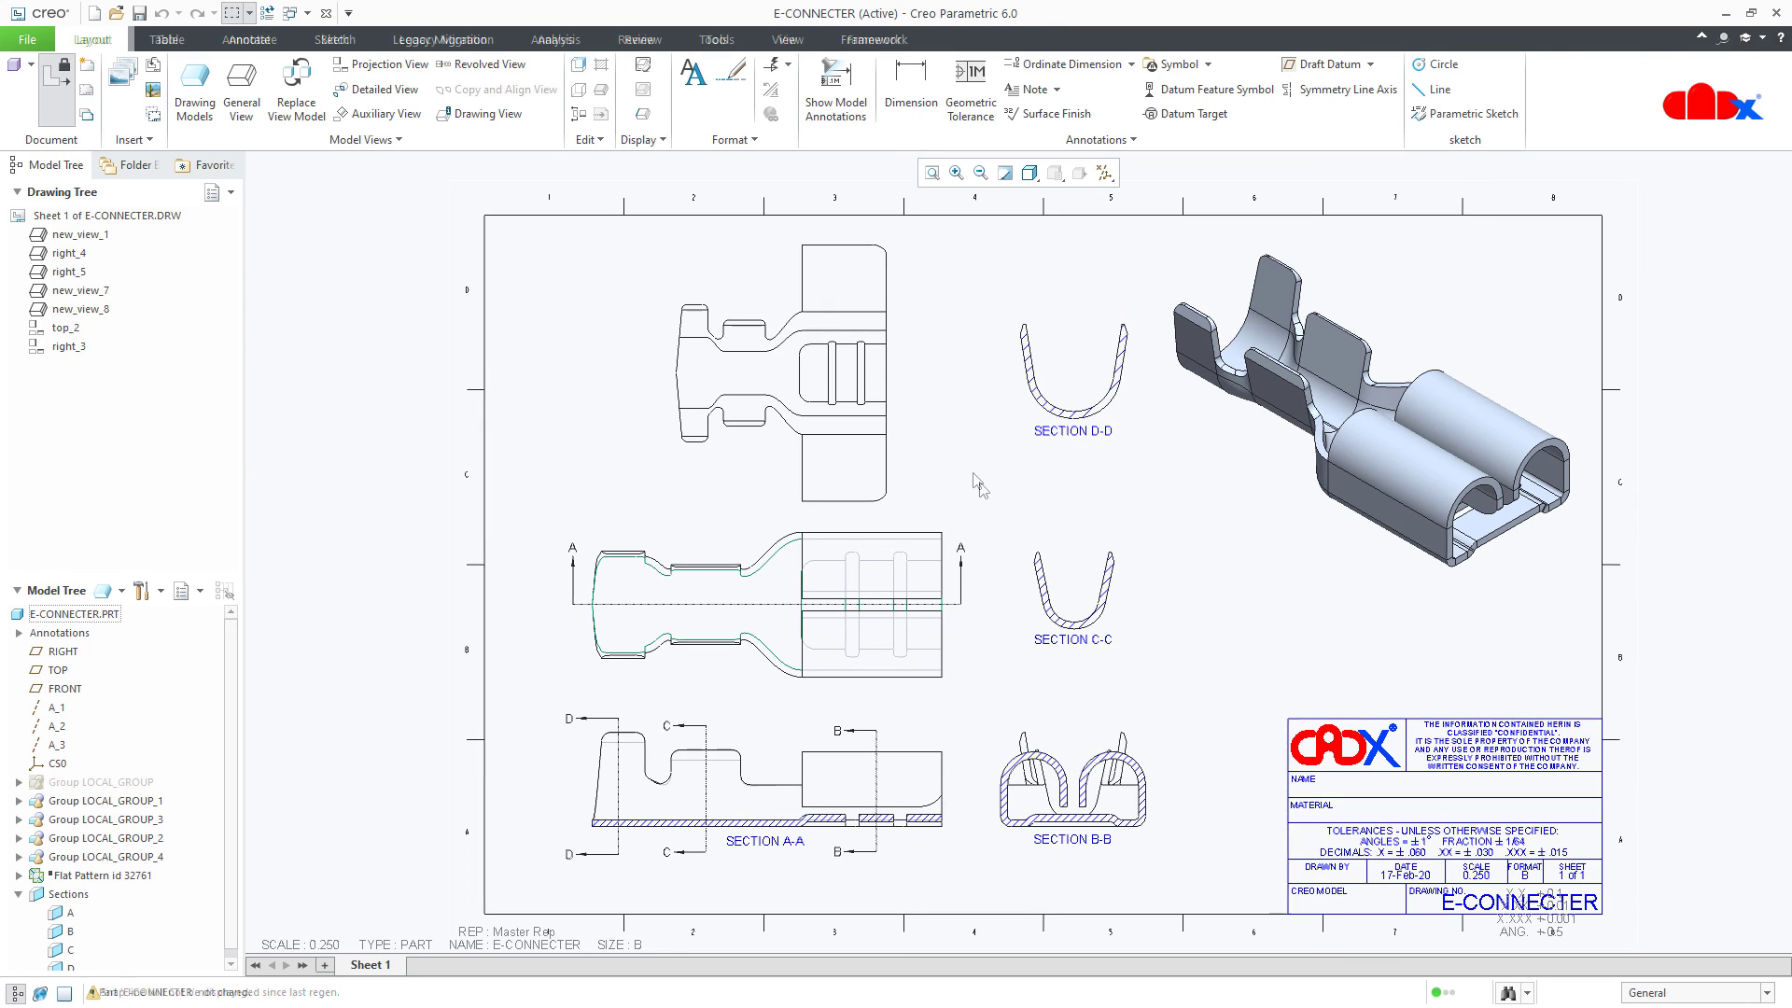
pyautogui.click(943, 504)
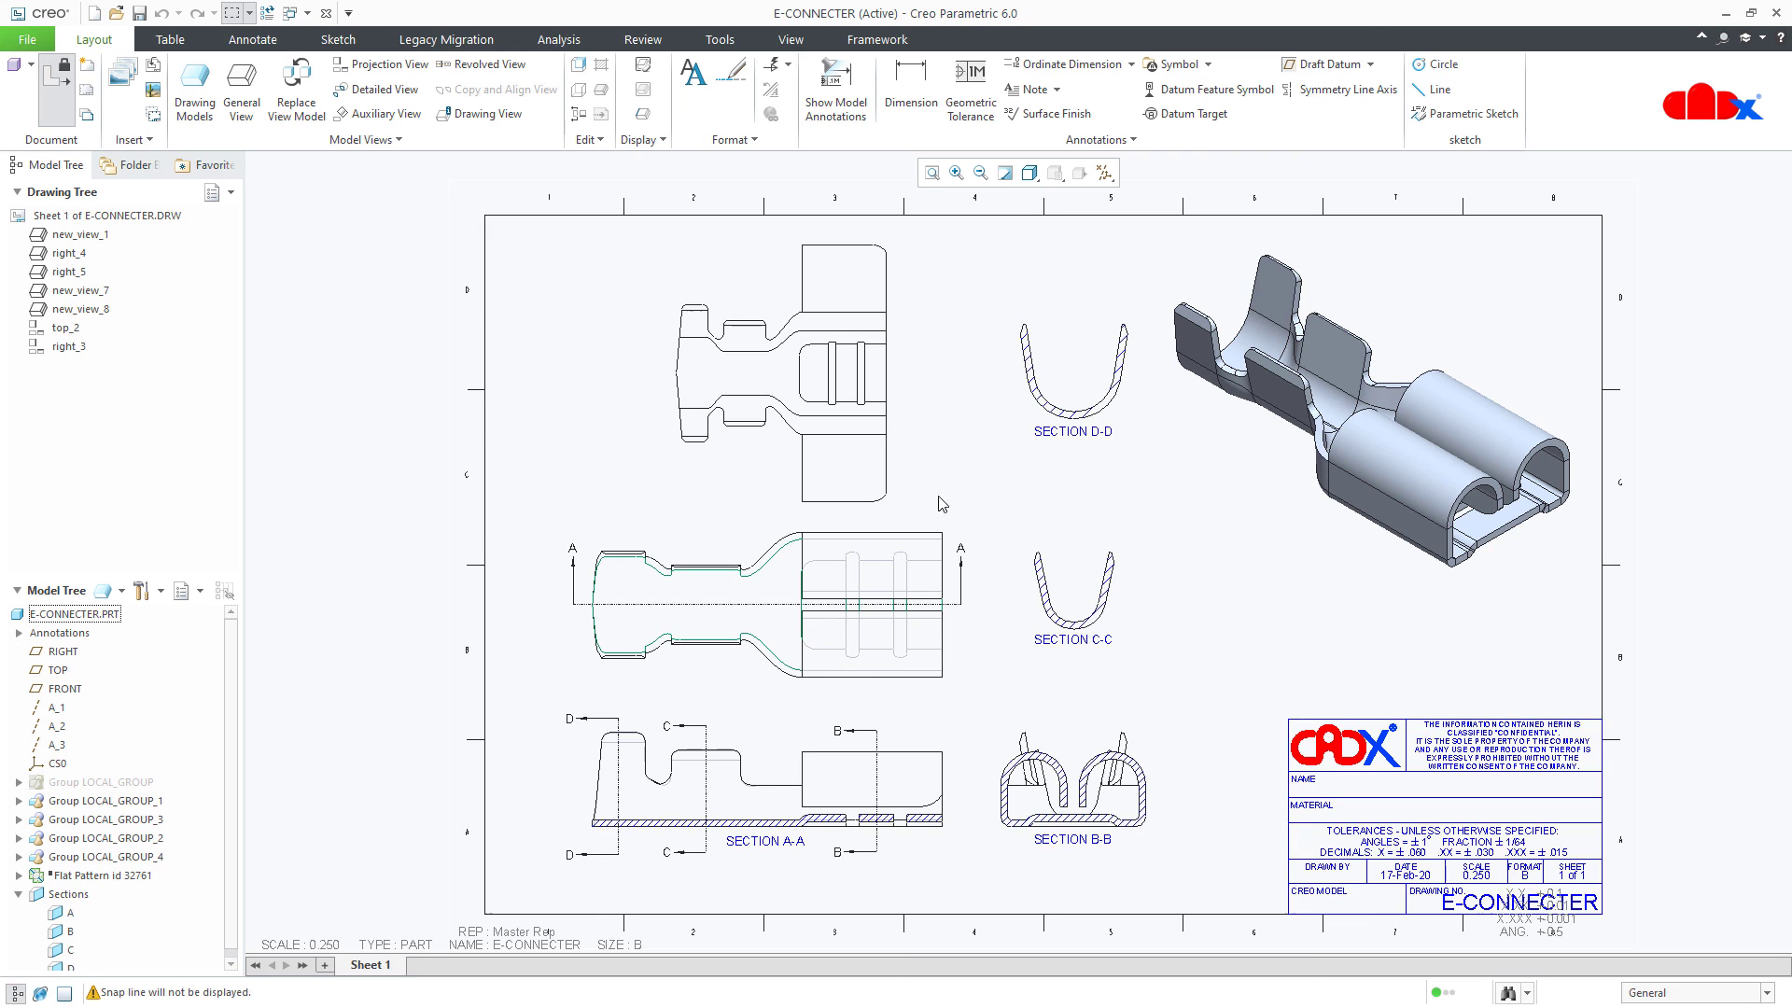
pyautogui.rightClick(94, 621)
# Step: Open E-CONNECTER.PRT in its own window at standard orientation and hide command labels
pyautogui.click(114, 627)
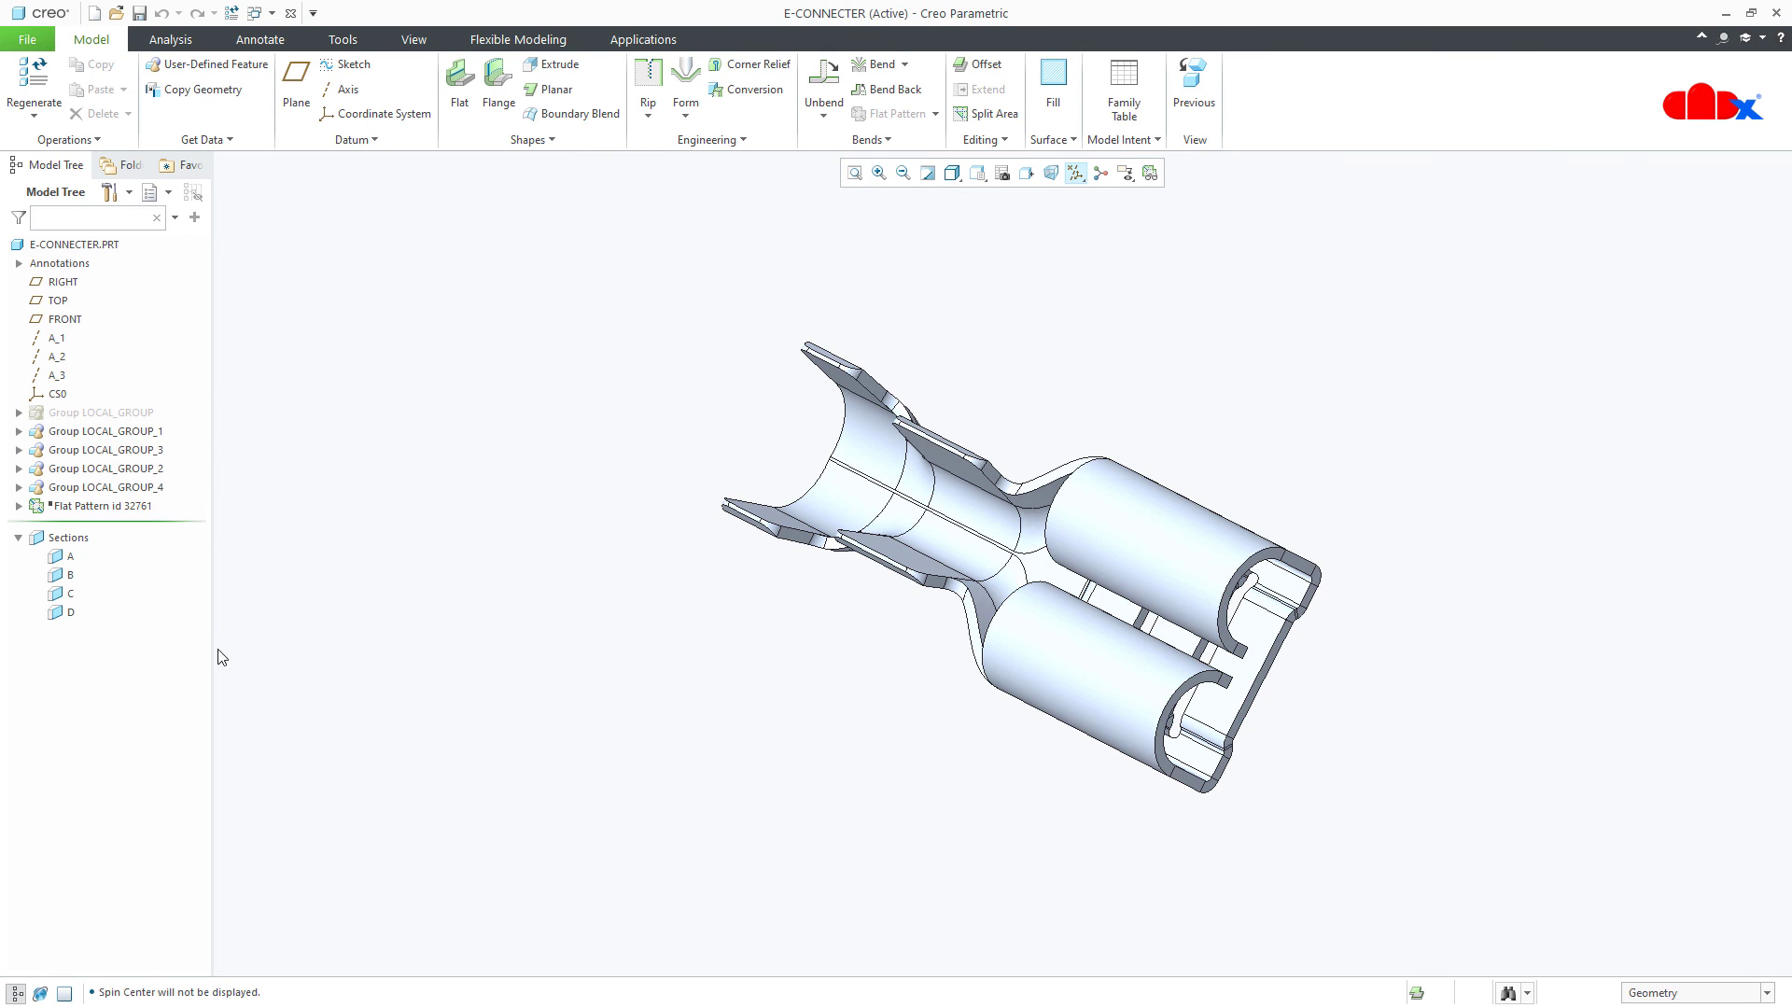
pyautogui.hotkey('ctrl', 'd')
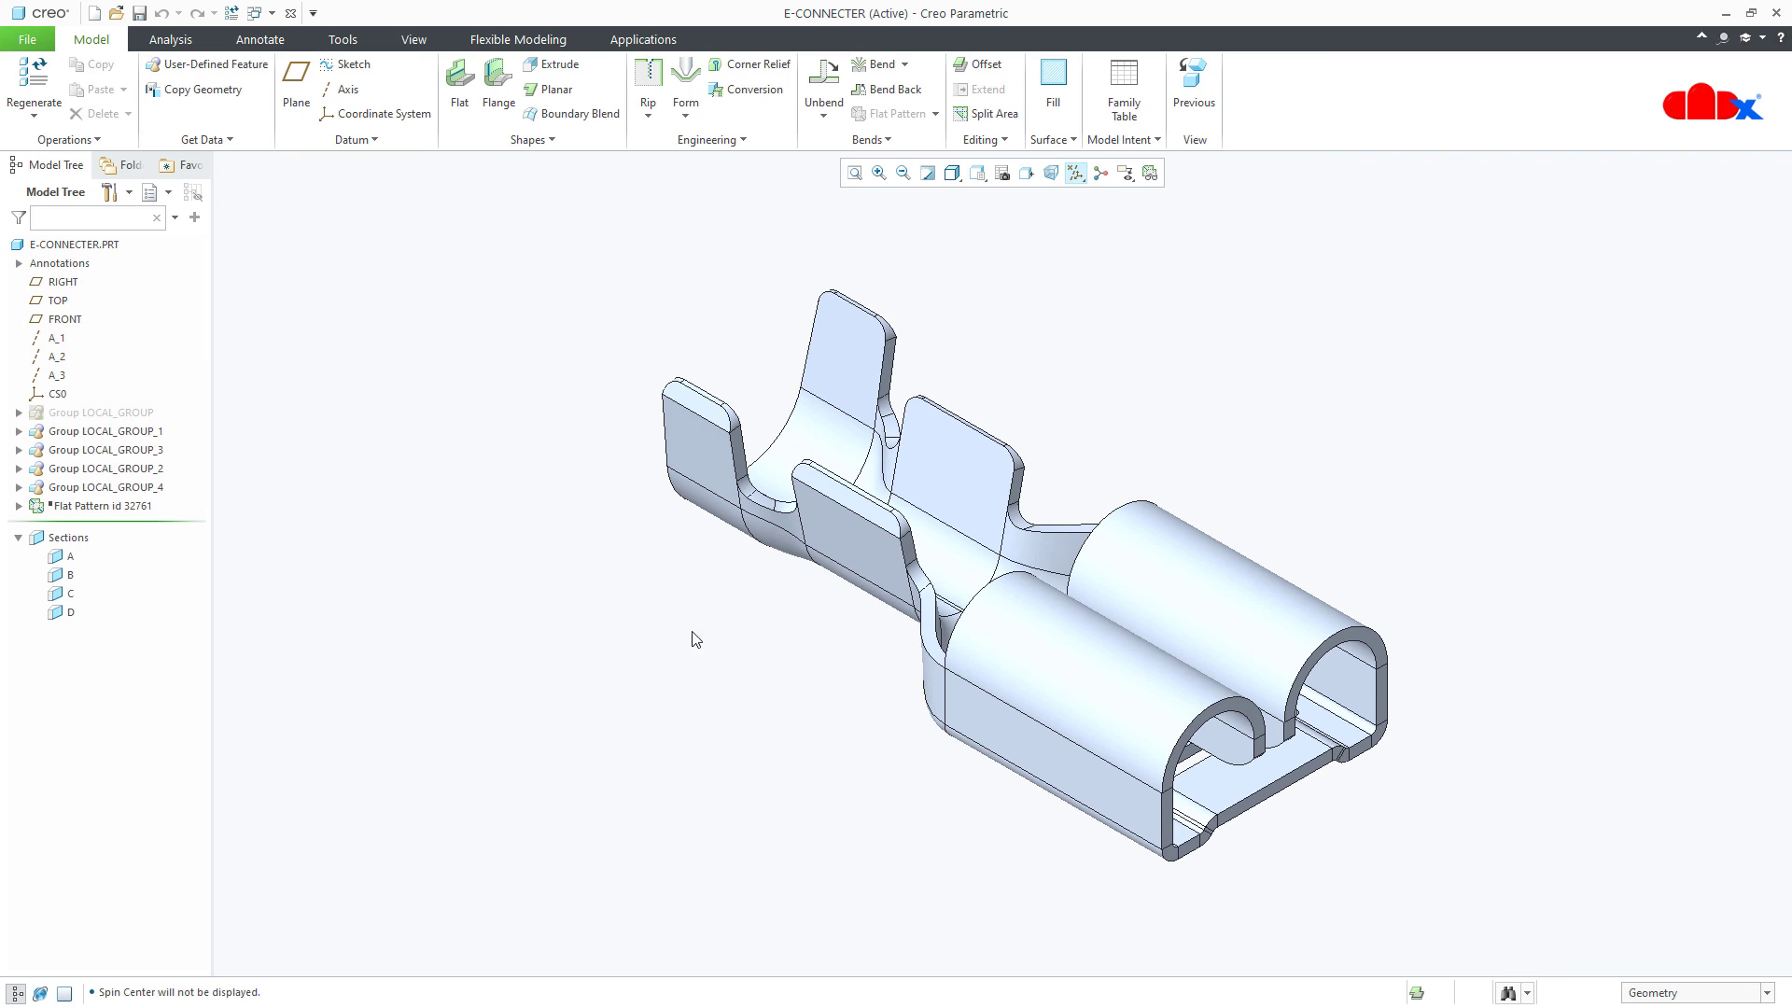
pyautogui.rightClick(1355, 48)
pyautogui.click(1398, 127)
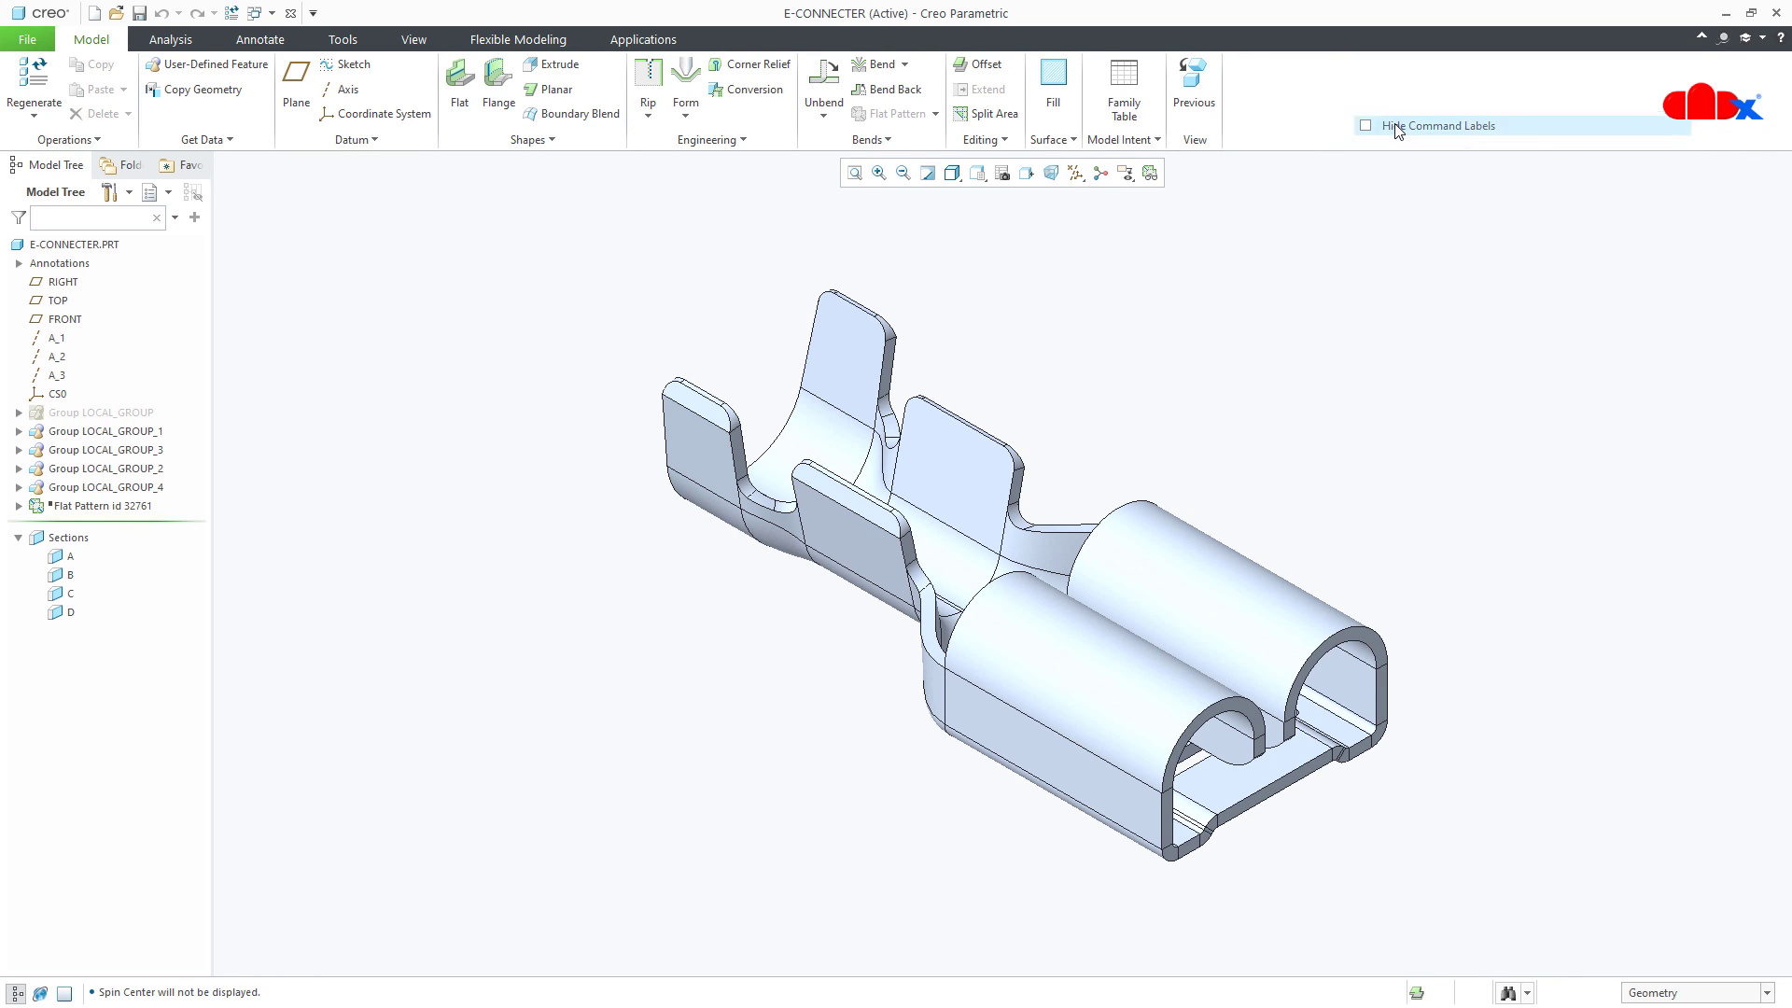
# Step: Show the command labels again and open the part's ribbon customization settings
pyautogui.rightClick(1362, 33)
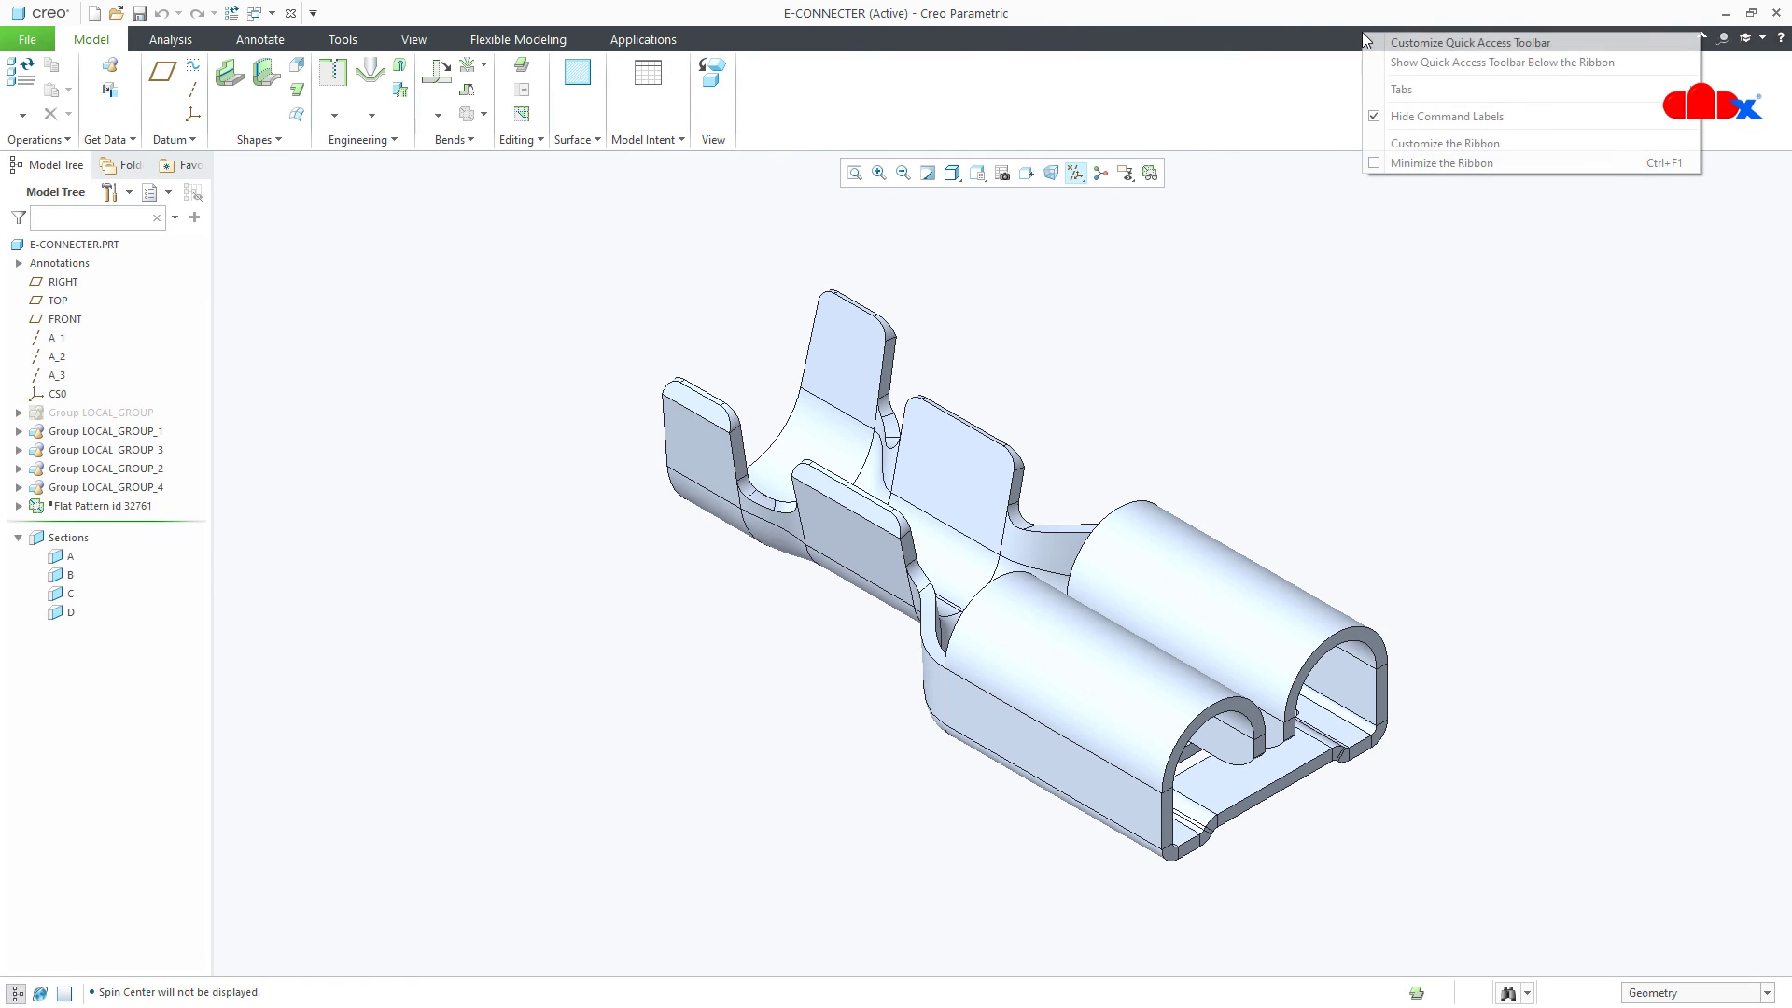
pyautogui.click(1379, 116)
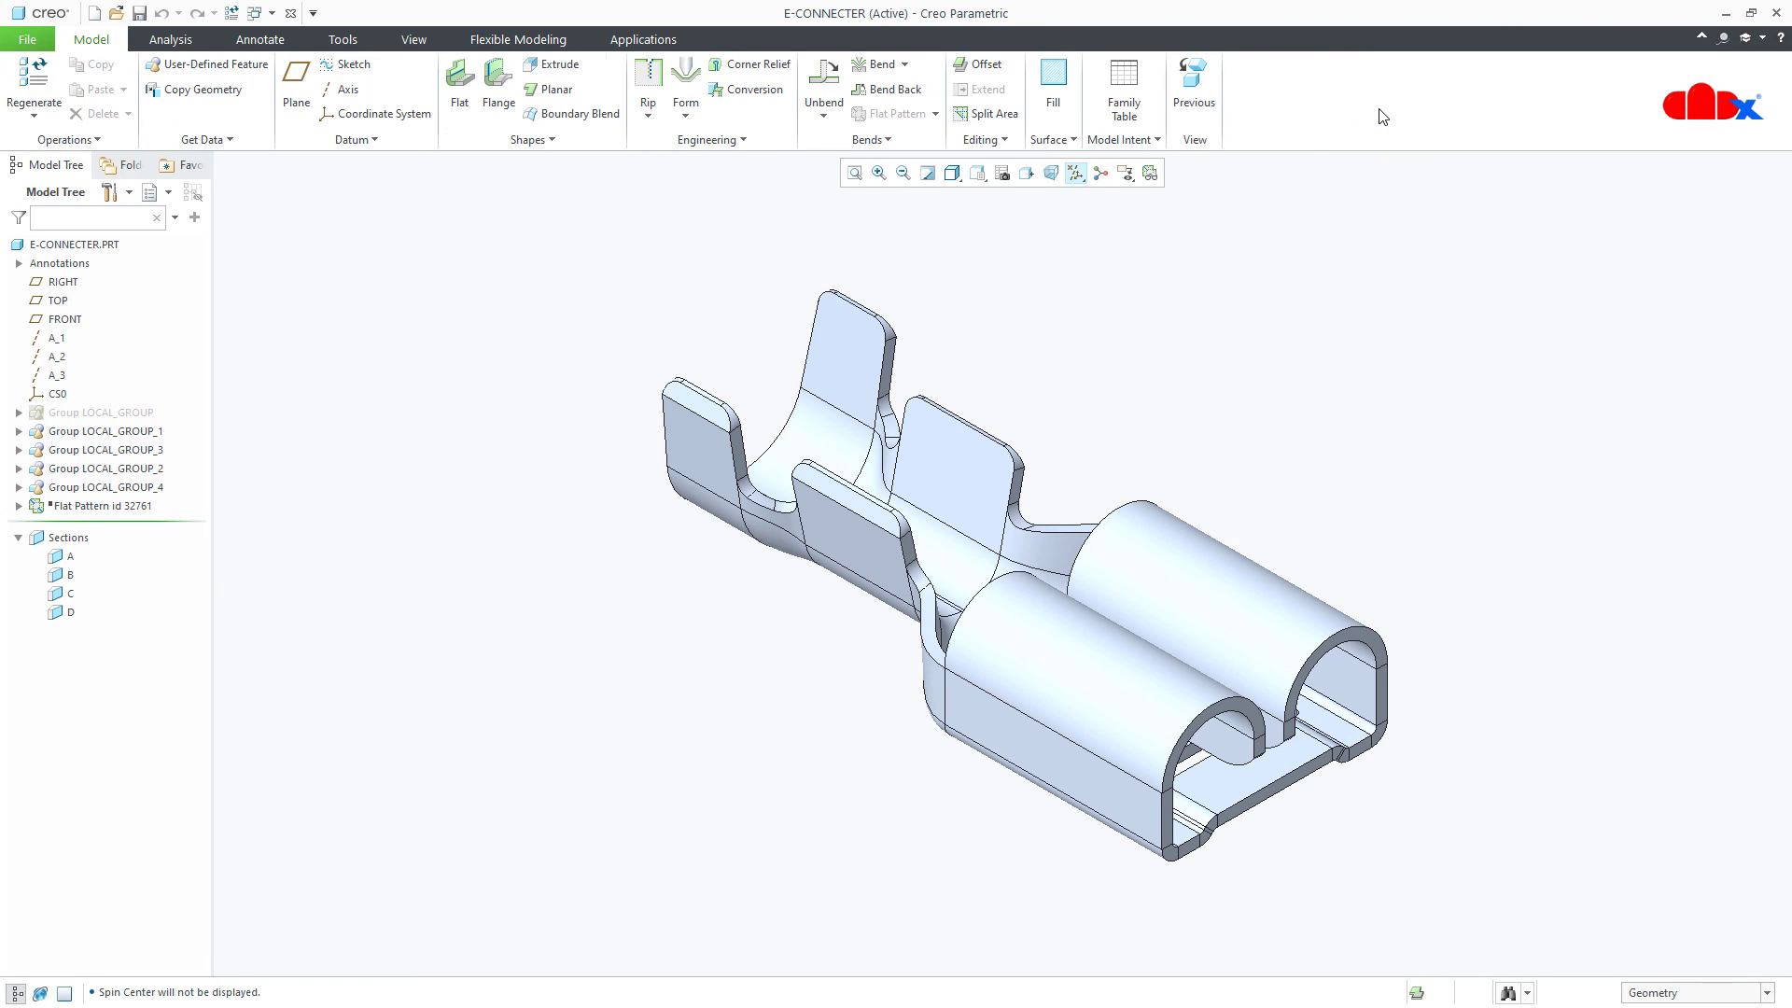
pyautogui.rightClick(1382, 116)
pyautogui.click(1403, 168)
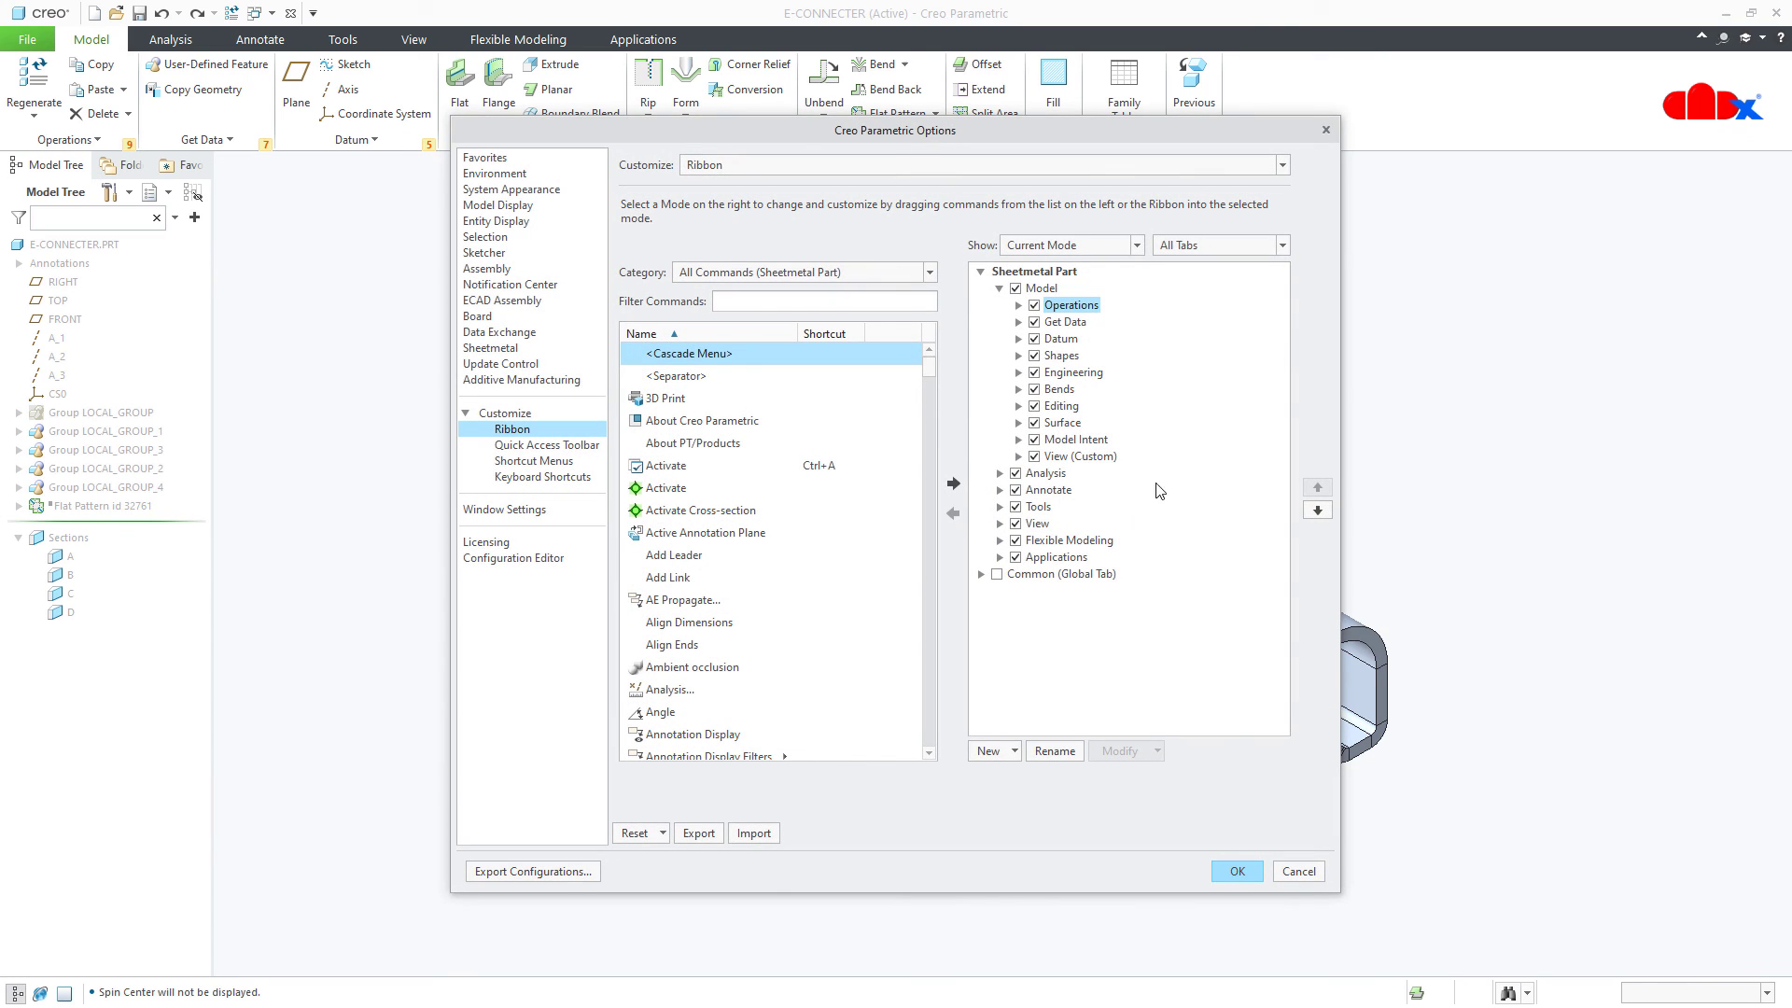
pyautogui.click(1015, 751)
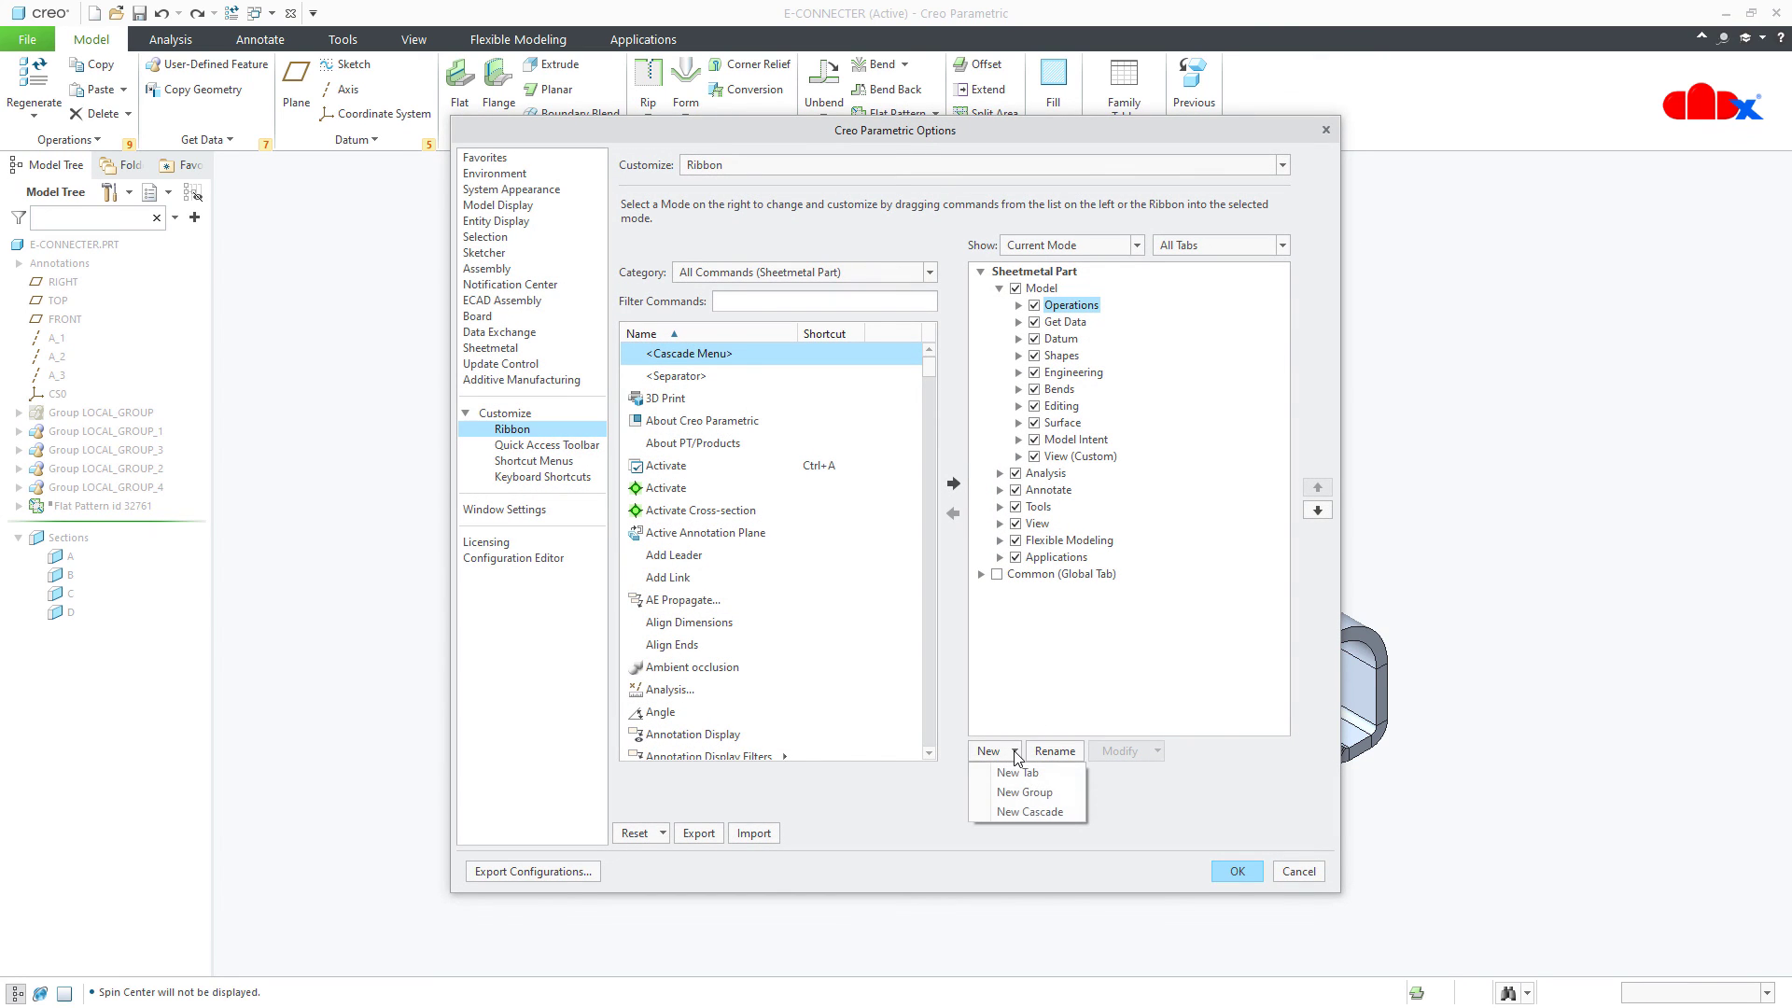
pyautogui.click(1027, 845)
pyautogui.click(1297, 871)
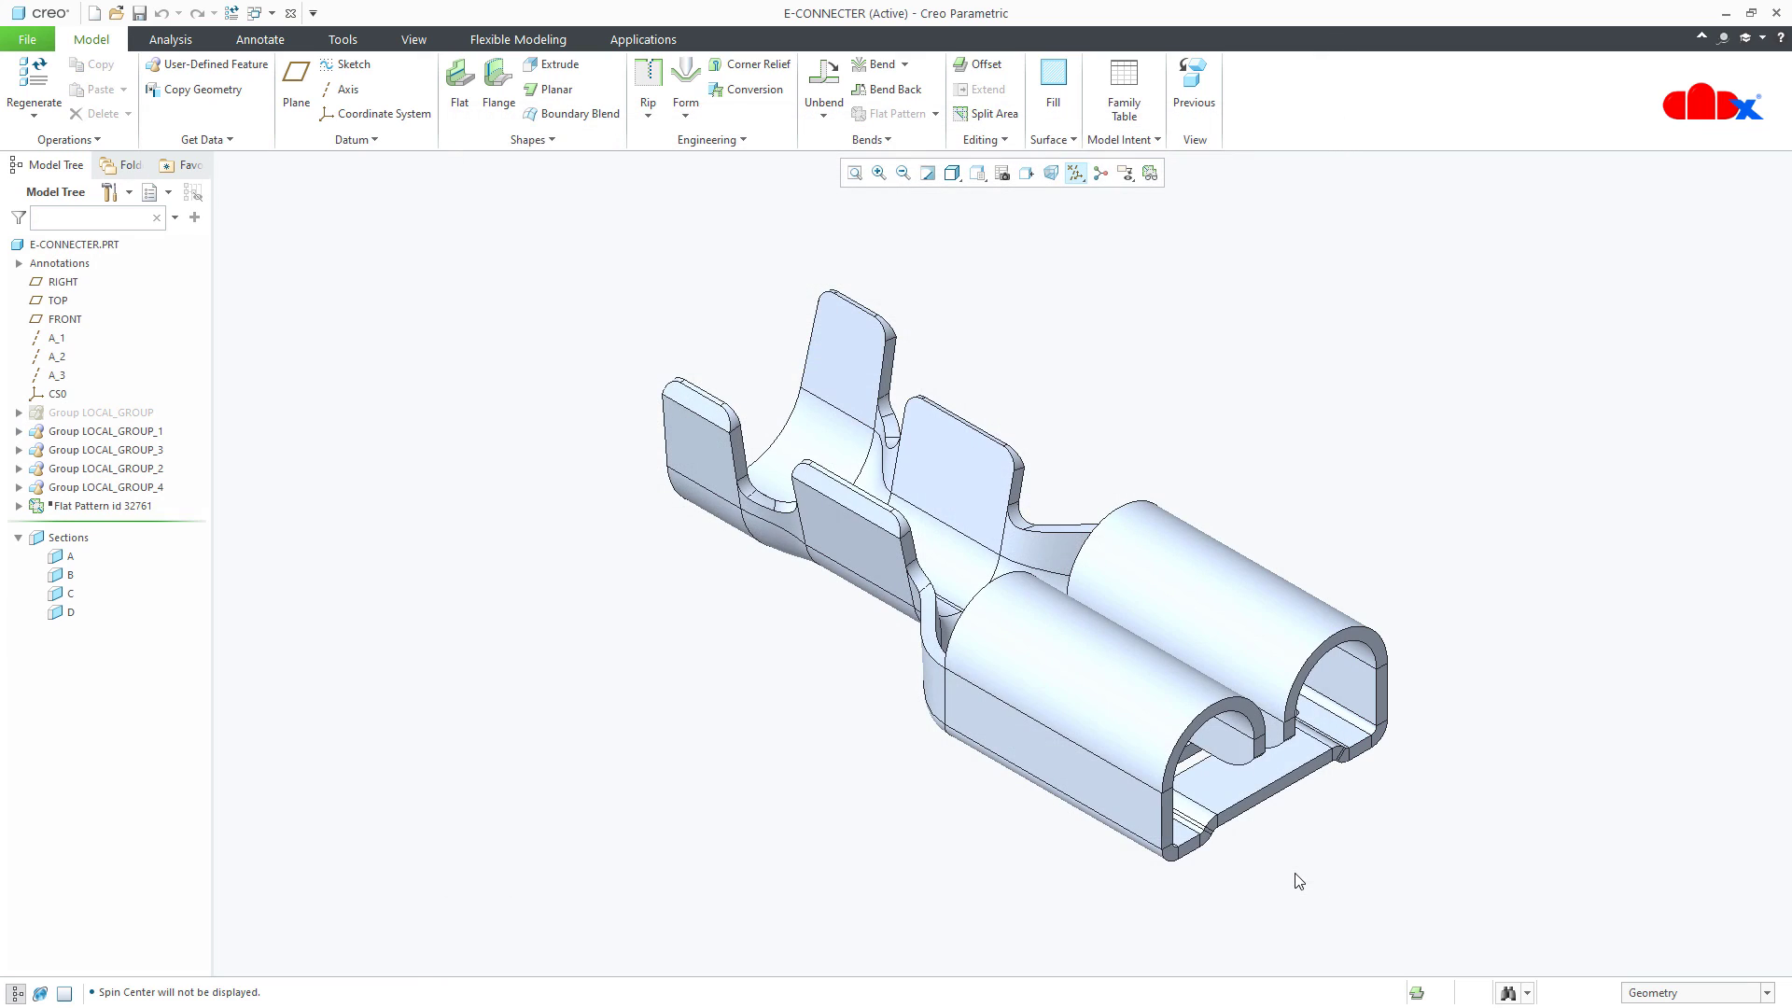